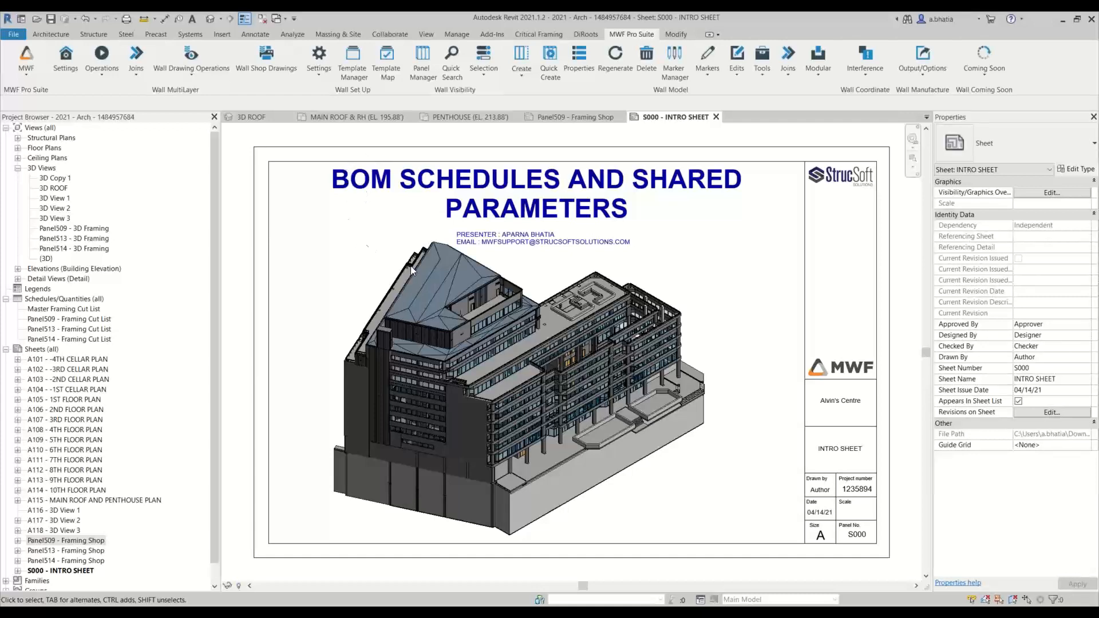
{"action": "scroll", "coordinate": [532, 252], "scroll_direction": "up", "scroll_amount": 5}
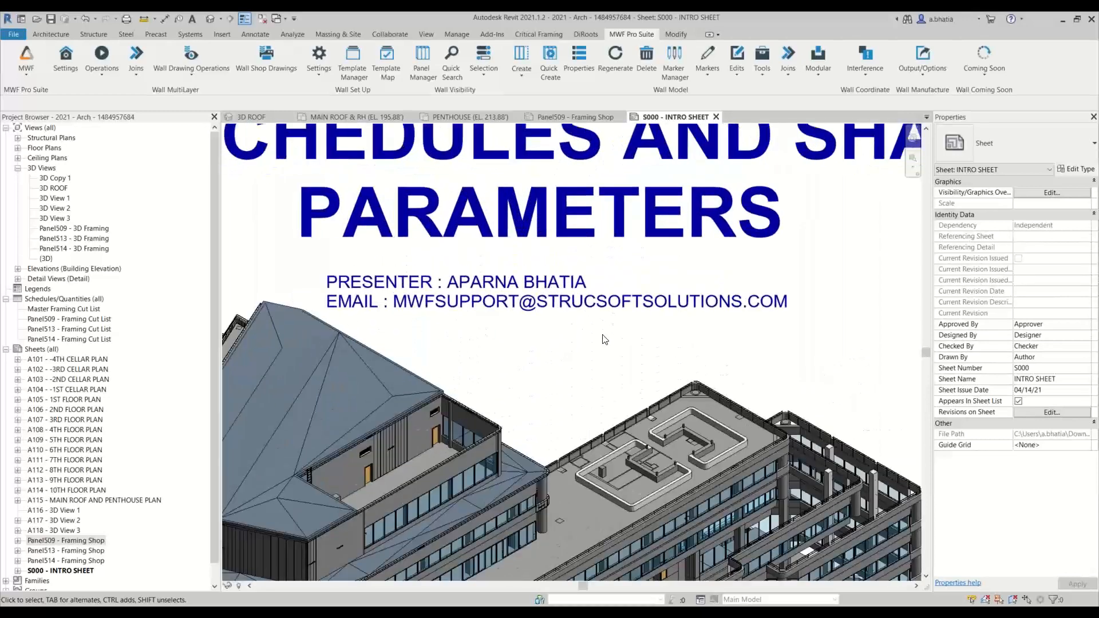
{"action": "scroll", "coordinate": [605, 339], "scroll_direction": "down", "scroll_amount": 5}
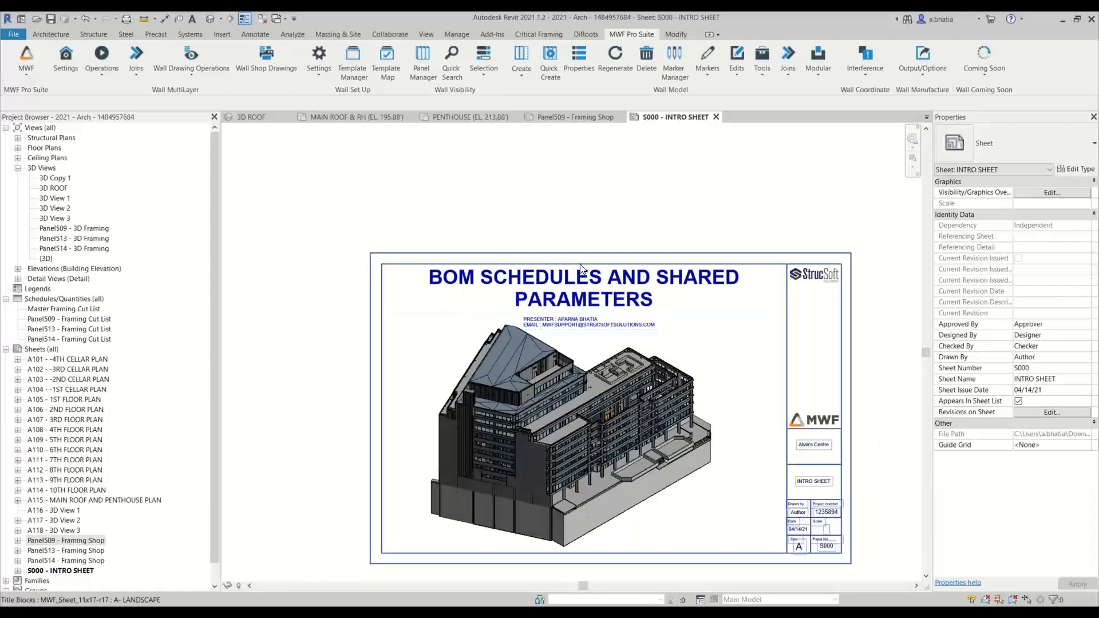
{"action": "middle_click_drag", "start_coordinate": [871, 341], "coordinate": [826, 266]}
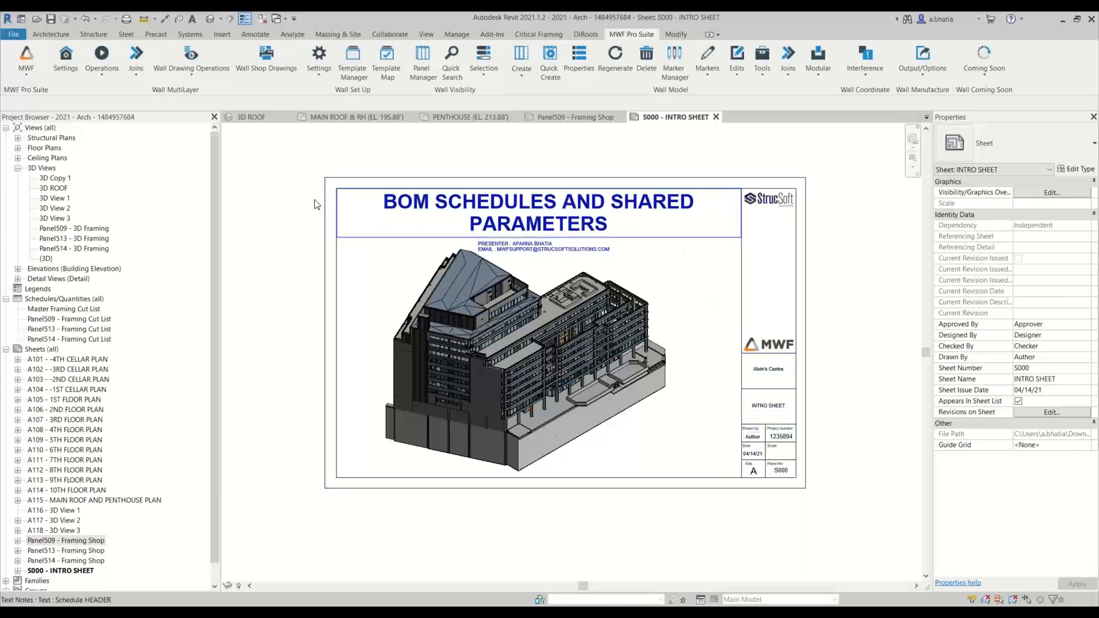
{"action": "middle_click_drag", "start_coordinate": [310, 204], "coordinate": [304, 234]}
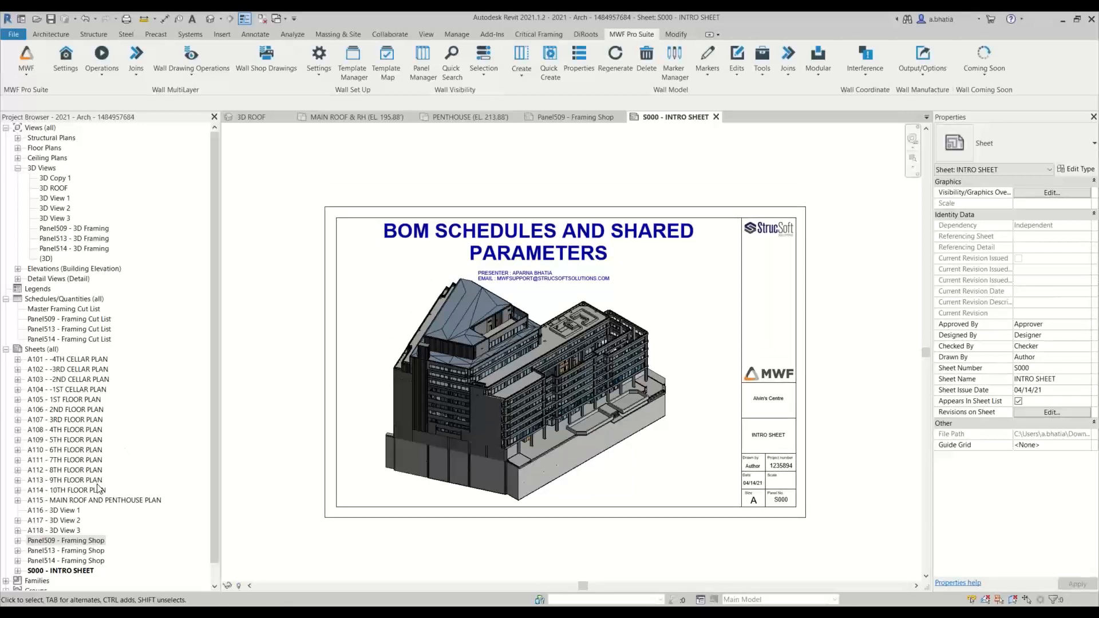
Open the Panel509 - Framing Shop sheet, activate the framing elevation view and inspect the properties of top track TTOP1.
{"action": "double_click", "coordinate": [73, 542]}
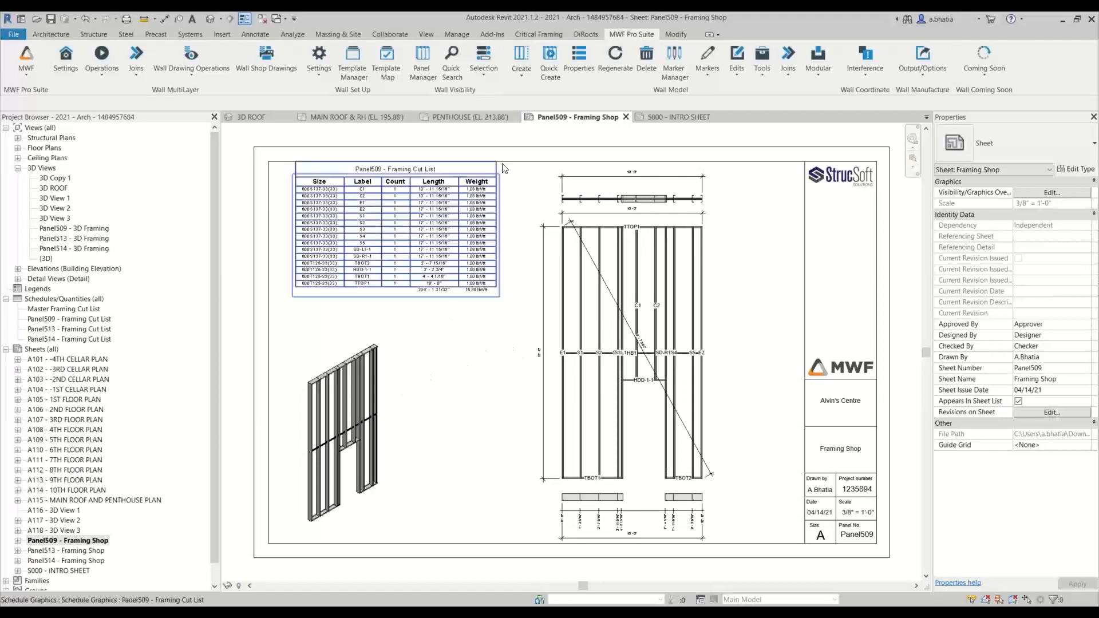
{"action": "scroll", "coordinate": [605, 229], "scroll_direction": "up", "scroll_amount": 5}
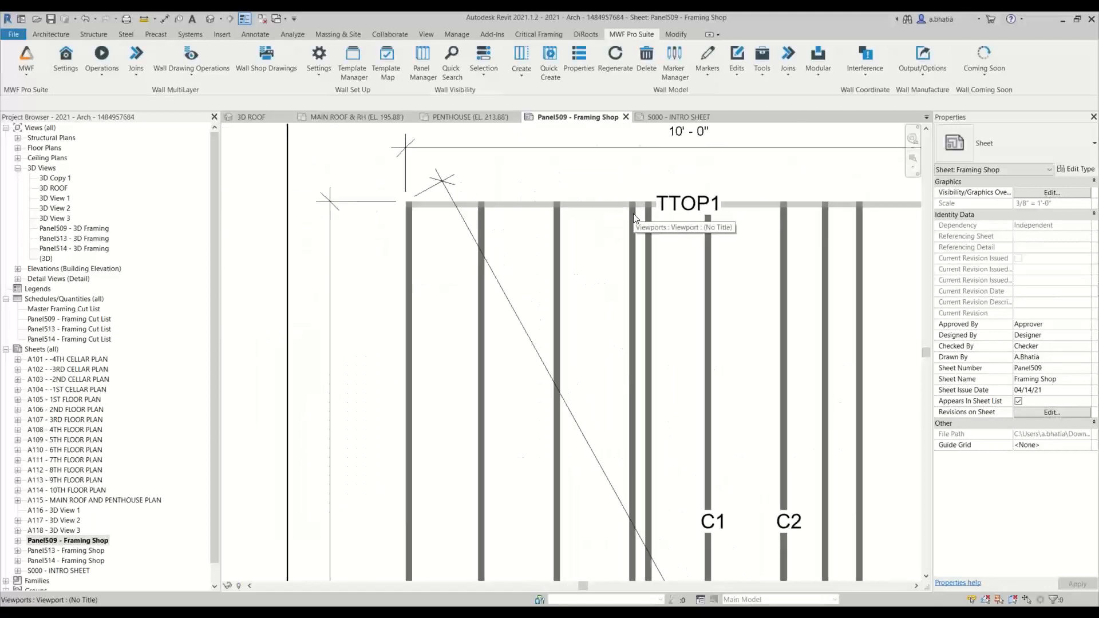
{"action": "double_click", "coordinate": [605, 229]}
{"action": "left_click", "coordinate": [603, 204]}
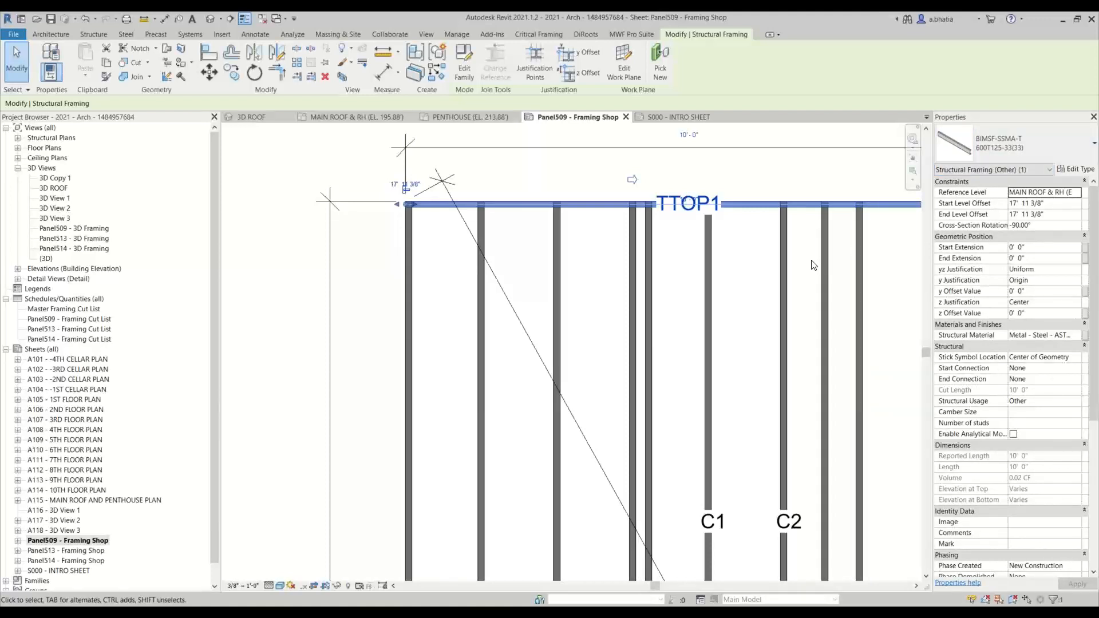
{"action": "scroll", "coordinate": [606, 266], "scroll_direction": "down", "scroll_amount": 5}
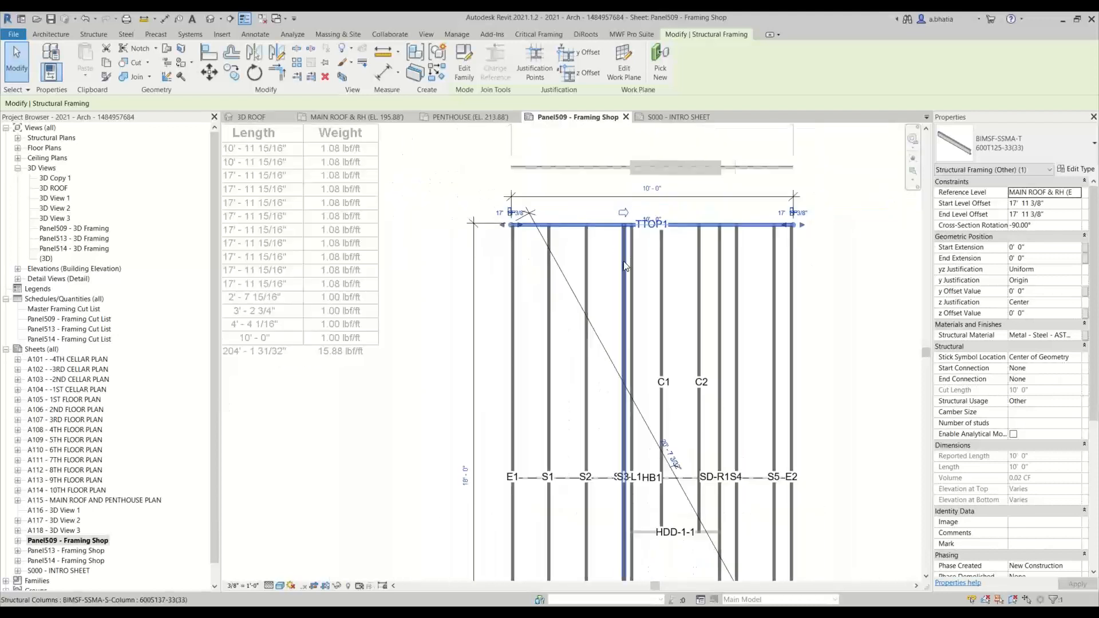
{"action": "key", "text": "Escape"}
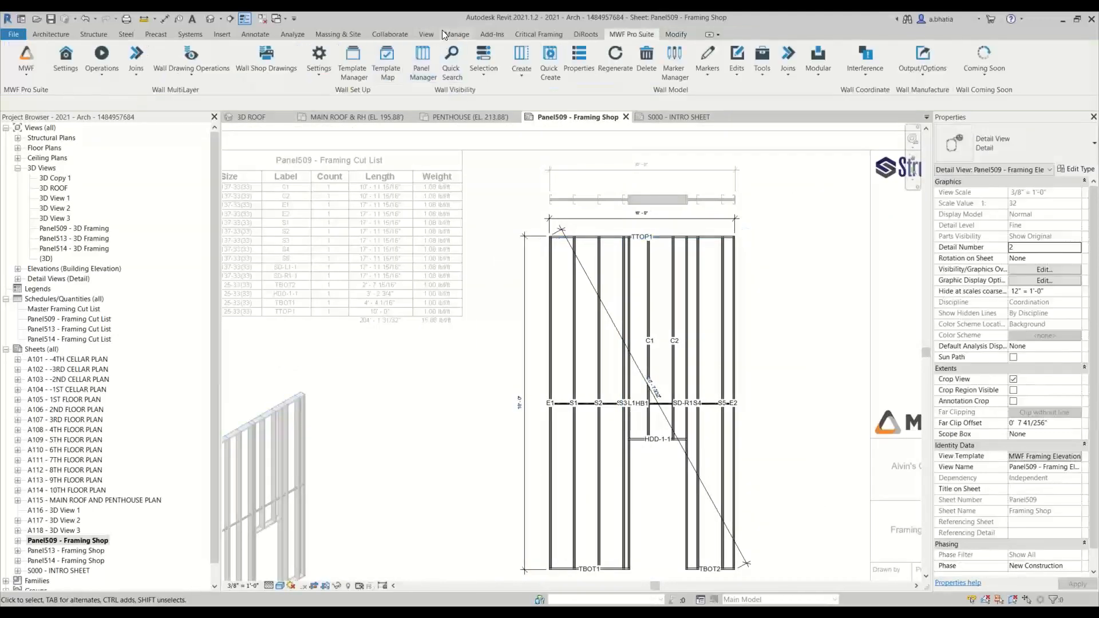
Open the project's shared parameters settings and browse for the shared parameter file.
{"action": "left_click", "coordinate": [453, 34]}
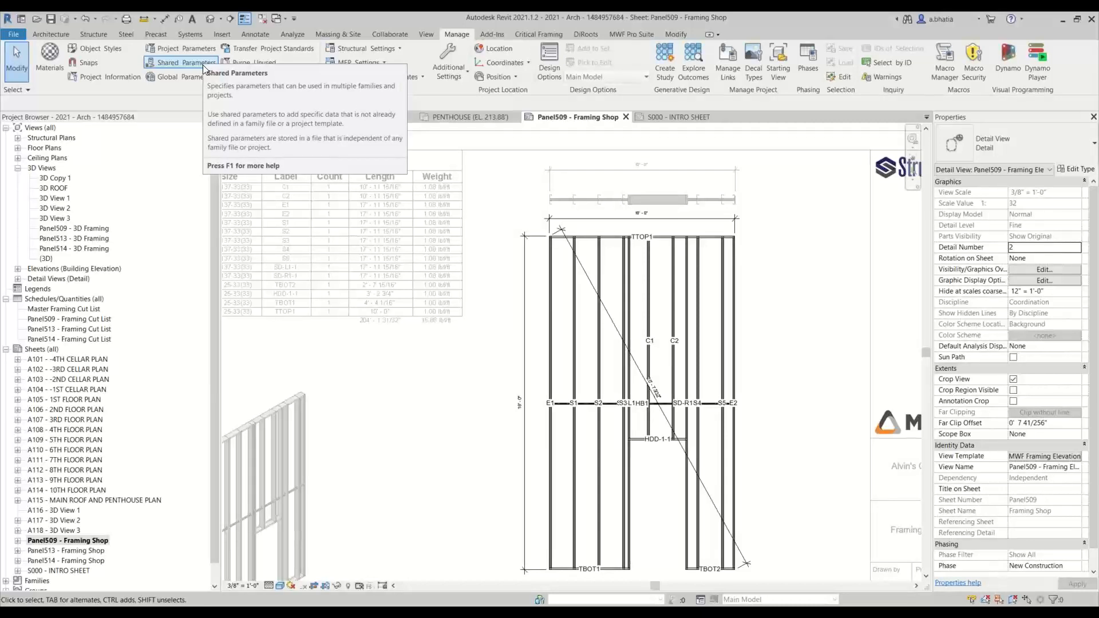
{"action": "left_click", "coordinate": [203, 67]}
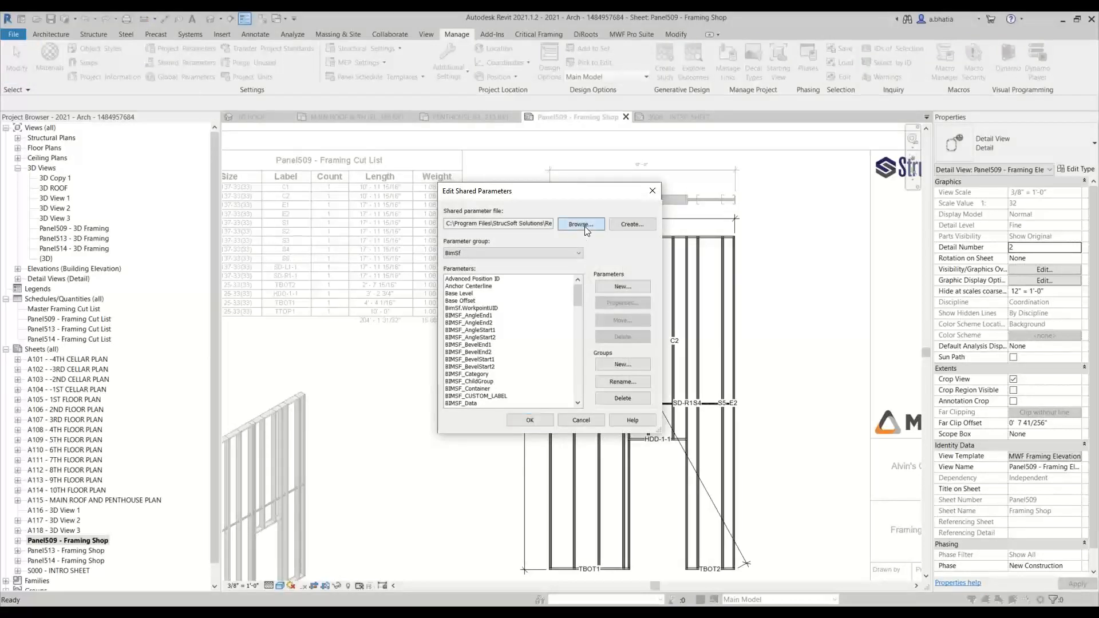
{"action": "left_click", "coordinate": [581, 225]}
{"action": "left_click", "coordinate": [579, 224]}
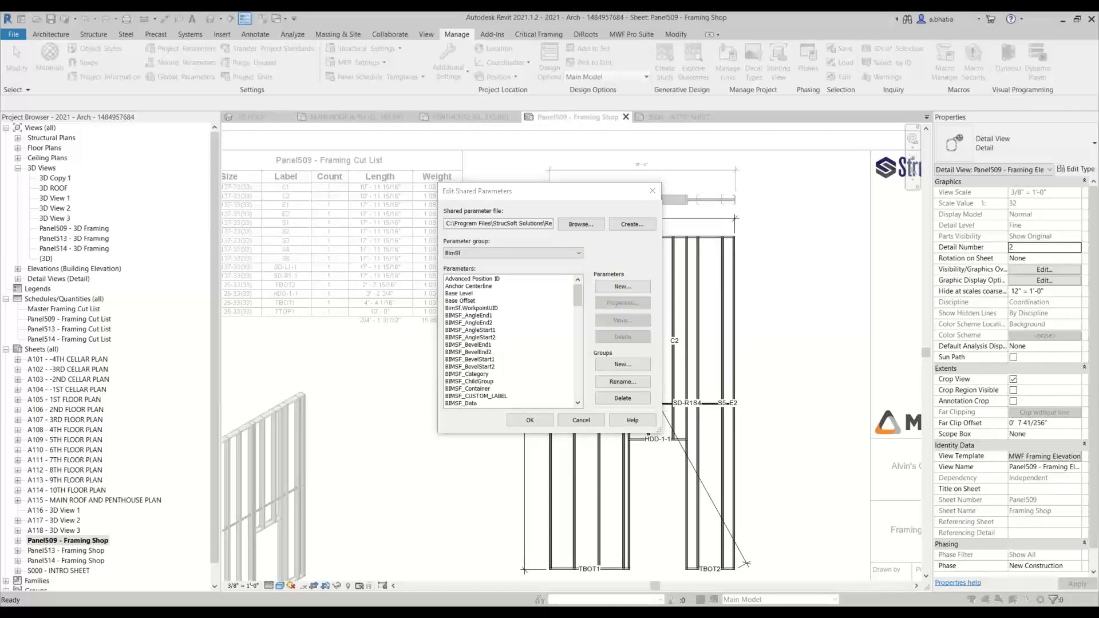
Switch to the MWF.Params file in Notepad and examine the Base Level parameter's GUID, name and data type.
{"action": "key", "text": "alt+Tab"}
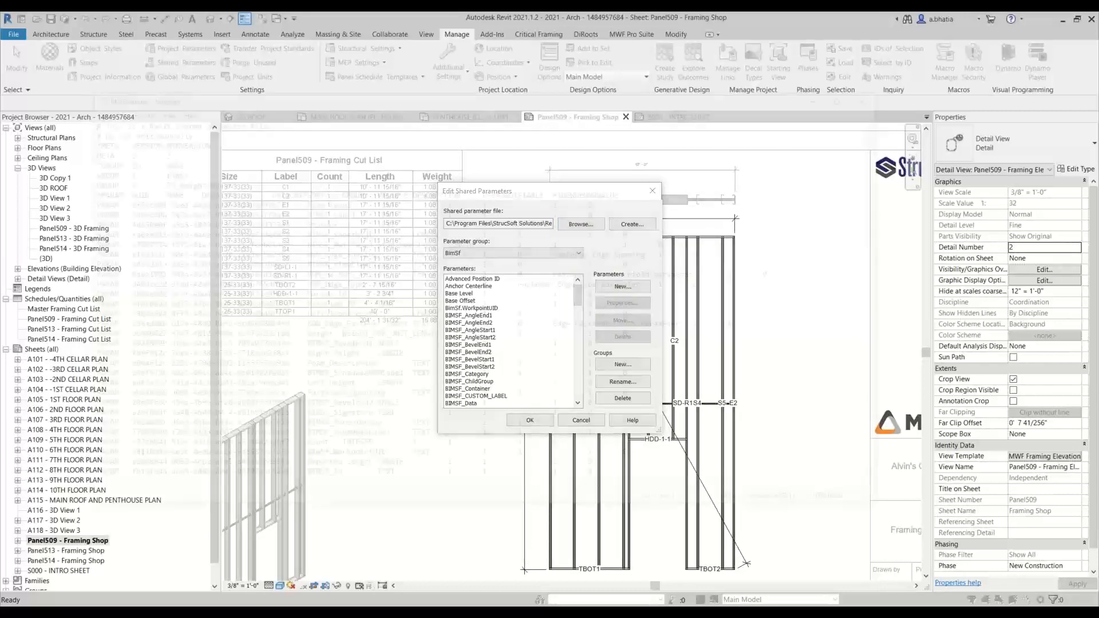
{"action": "scroll", "coordinate": [391, 360], "scroll_direction": "down", "scroll_amount": 1}
{"action": "scroll", "coordinate": [392, 361], "scroll_direction": "down", "scroll_amount": 10}
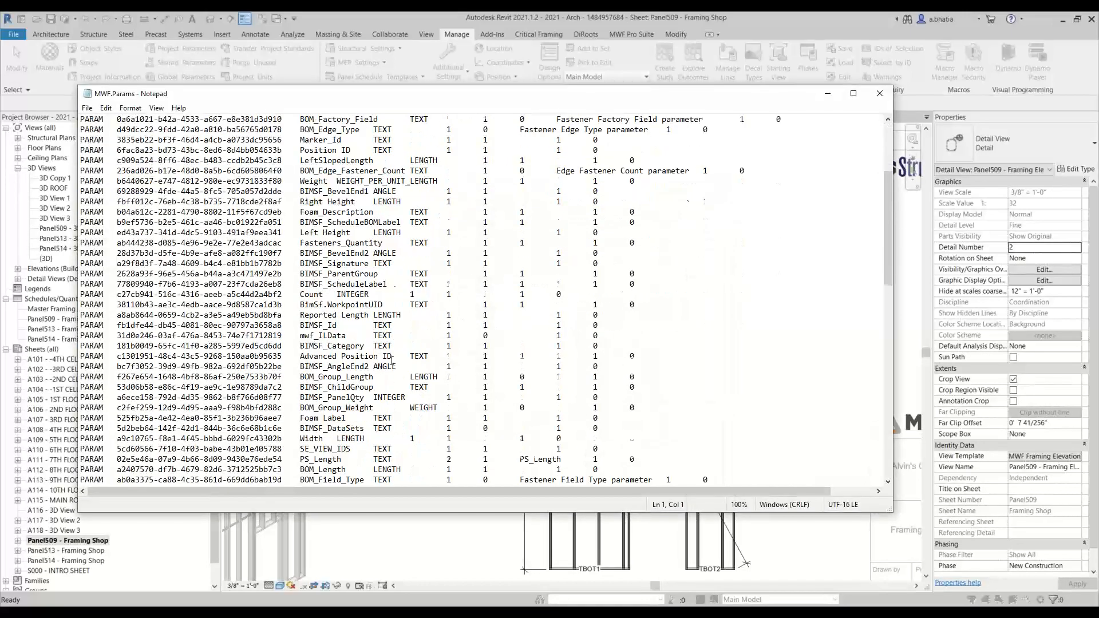
{"action": "scroll", "coordinate": [391, 360], "scroll_direction": "up", "scroll_amount": 11}
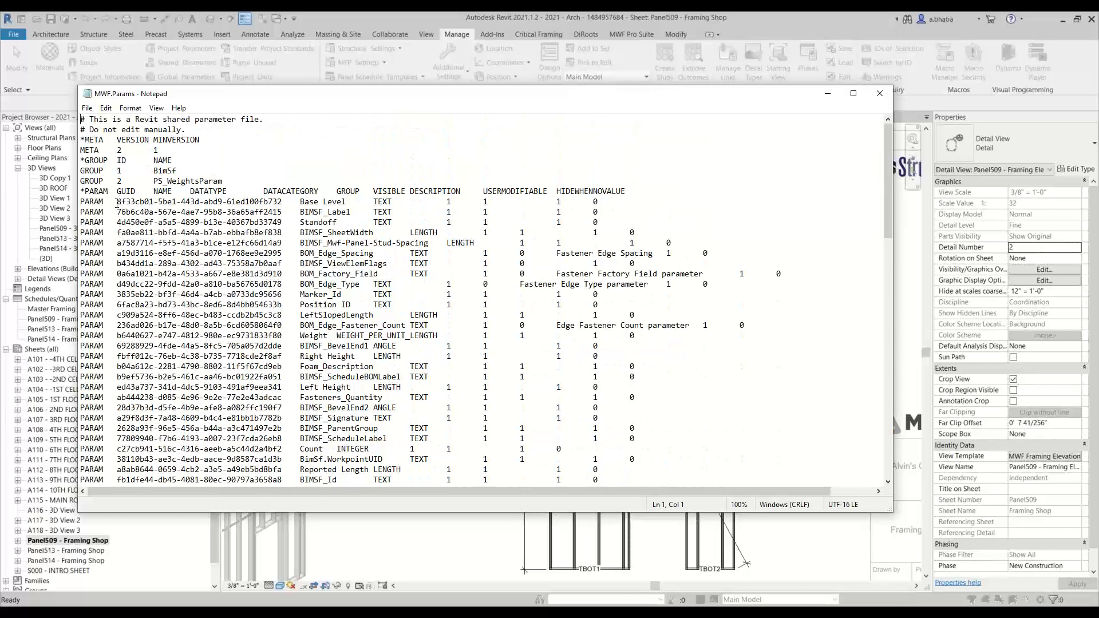
{"action": "left_click_drag", "start_coordinate": [116, 201], "coordinate": [283, 202]}
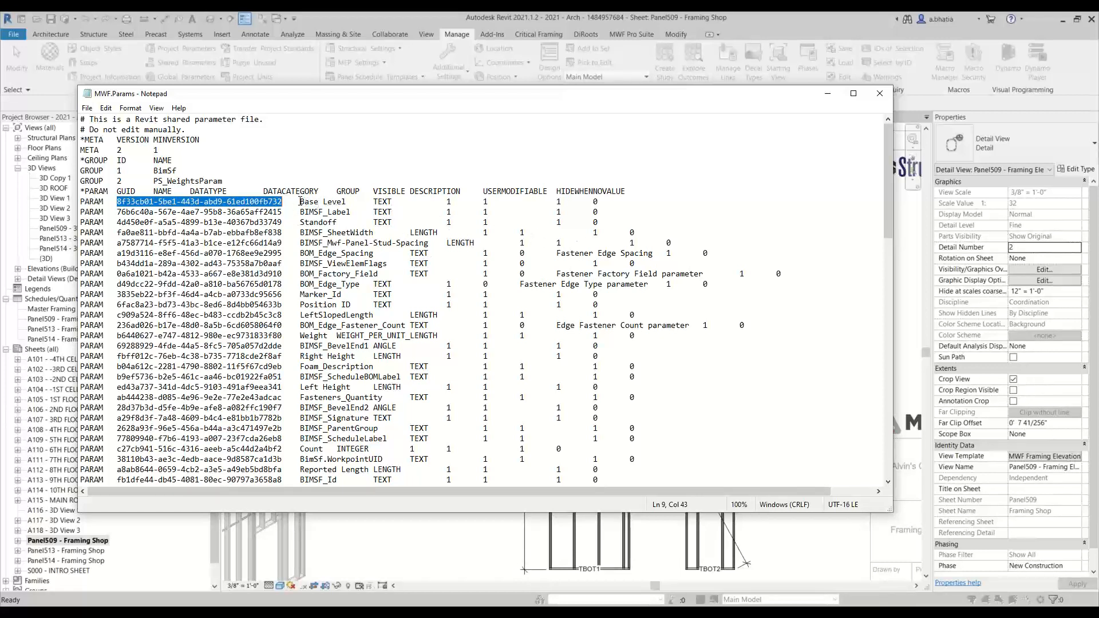
{"action": "left_click_drag", "start_coordinate": [300, 202], "coordinate": [391, 202]}
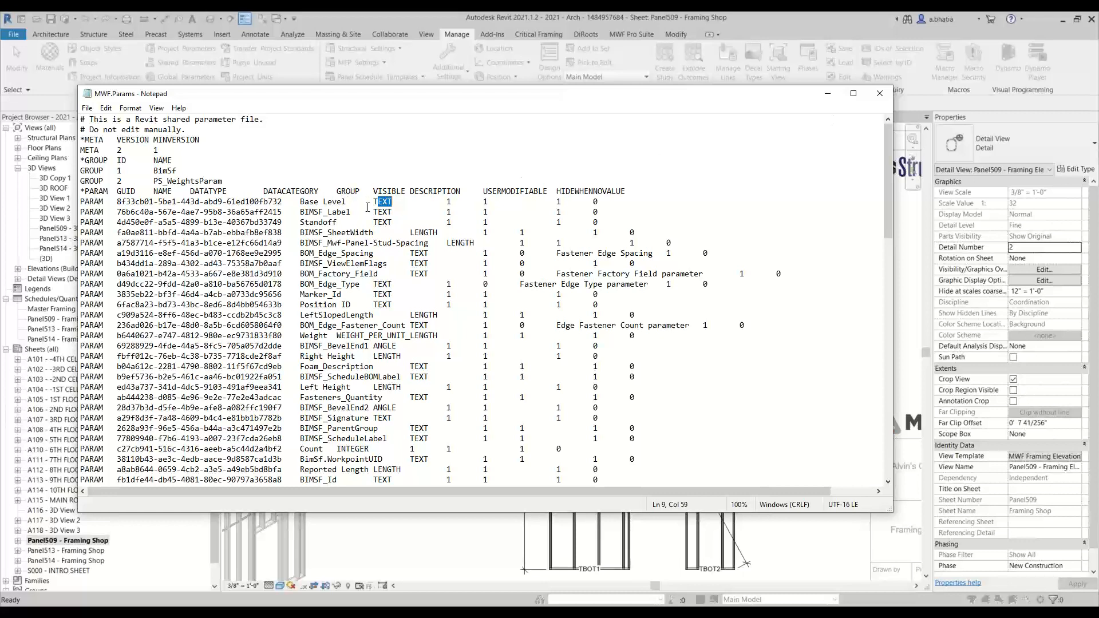
Examine the BimSf and PS_WeightsParam group names and the Base Level GUID in the parameter file.
{"action": "double_click", "coordinate": [155, 170]}
{"action": "left_click_drag", "start_coordinate": [153, 181], "coordinate": [218, 180]}
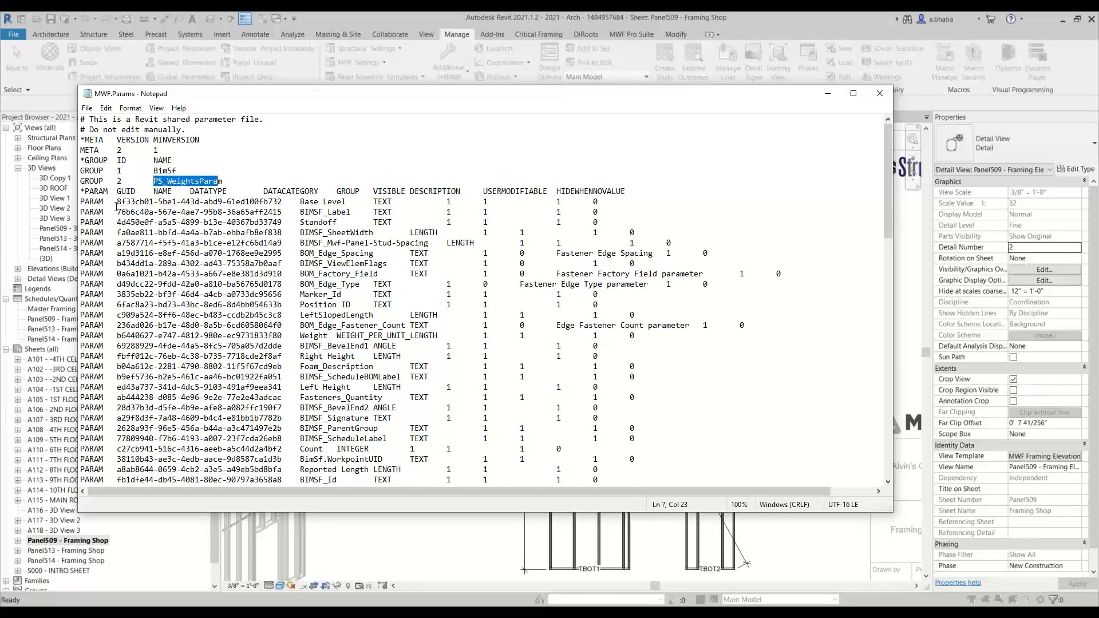
{"action": "left_click_drag", "start_coordinate": [117, 201], "coordinate": [282, 202]}
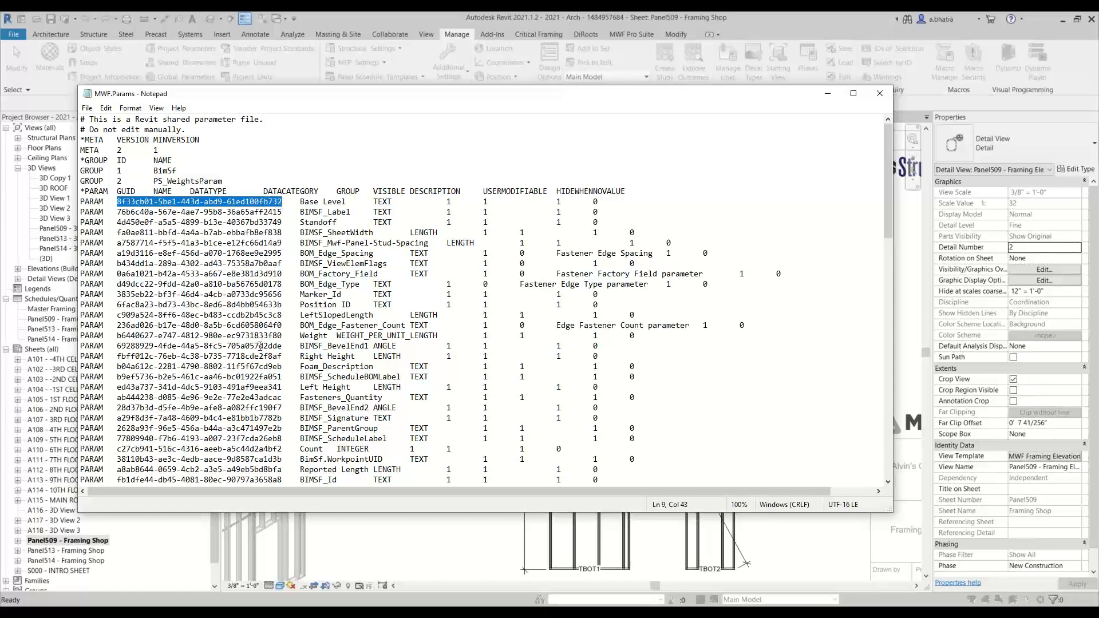
Examine the GUIDs of Advanced Position ID and Reported Length, then close the file and cancel the shared parameters settings.
{"action": "scroll", "coordinate": [261, 347], "scroll_direction": "down", "scroll_amount": 6}
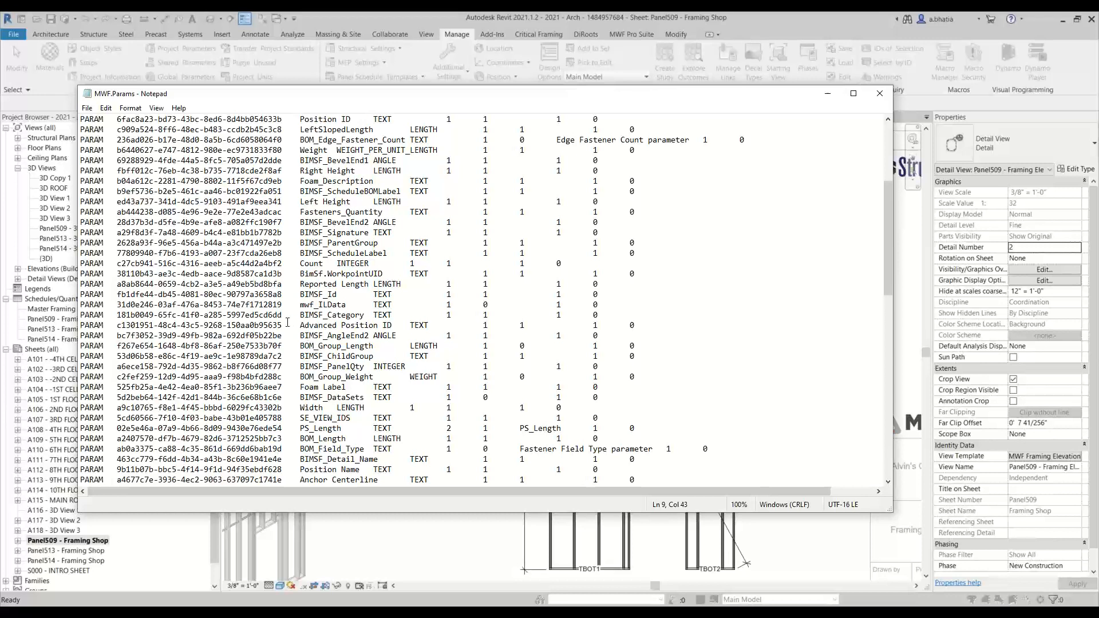
{"action": "left_click_drag", "start_coordinate": [117, 325], "coordinate": [283, 325]}
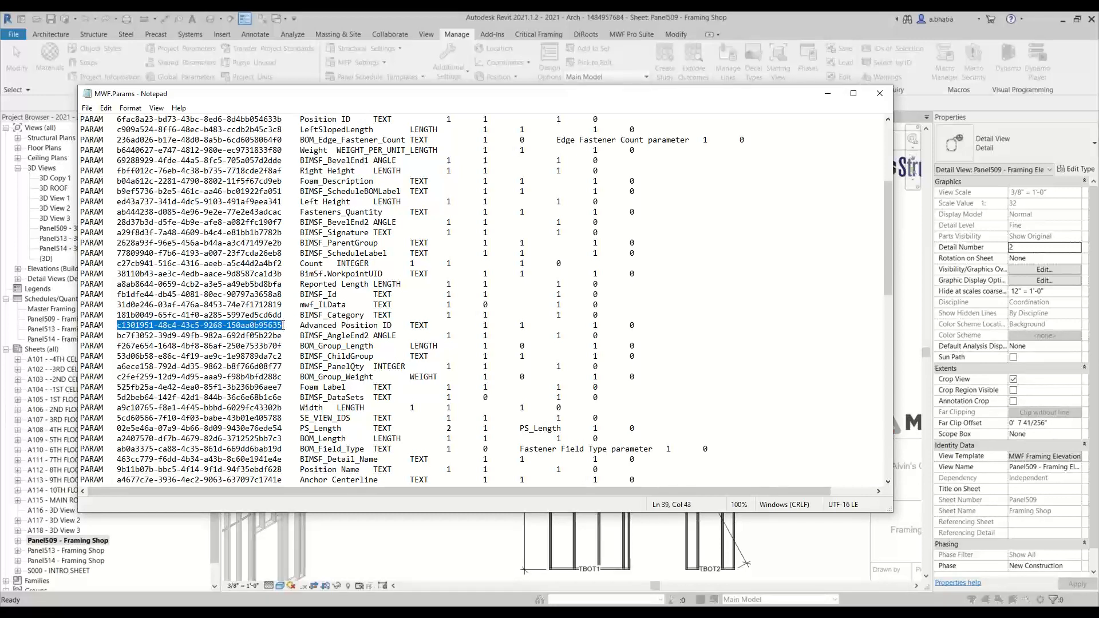
{"action": "scroll", "coordinate": [283, 325], "scroll_direction": "down", "scroll_amount": 3}
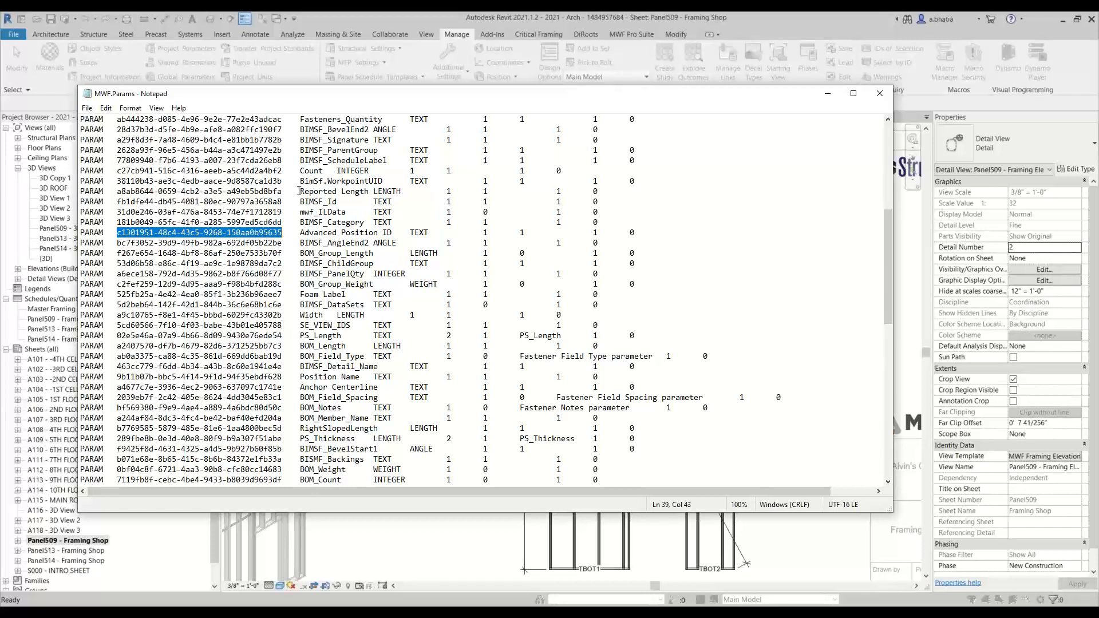
{"action": "left_click_drag", "start_coordinate": [299, 191], "coordinate": [375, 191]}
{"action": "left_click", "coordinate": [359, 232]}
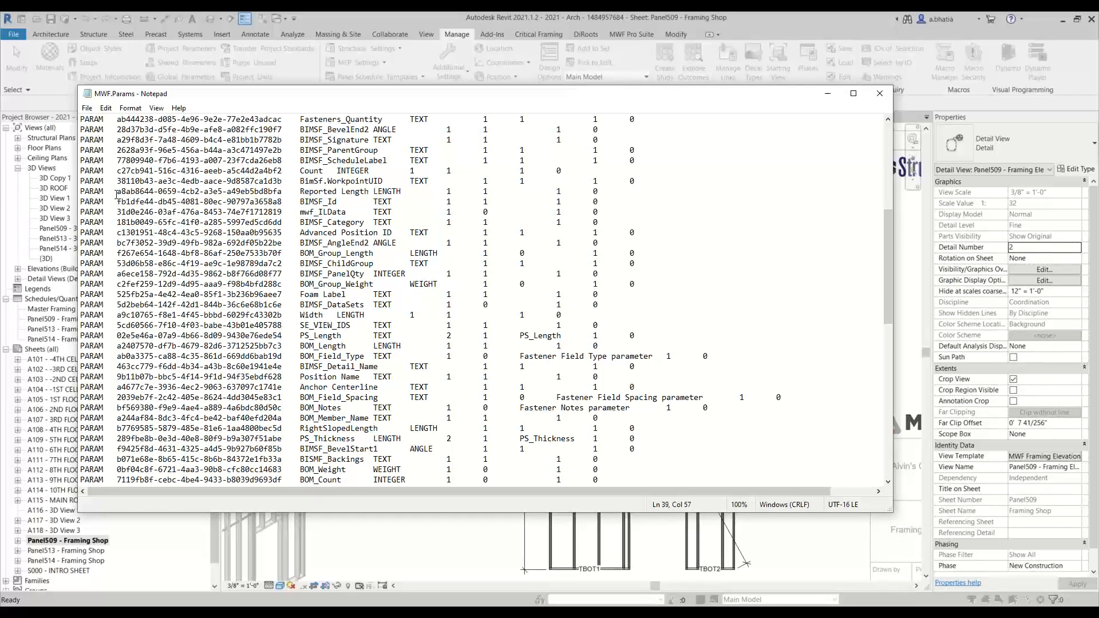
{"action": "left_click_drag", "start_coordinate": [116, 191], "coordinate": [281, 191]}
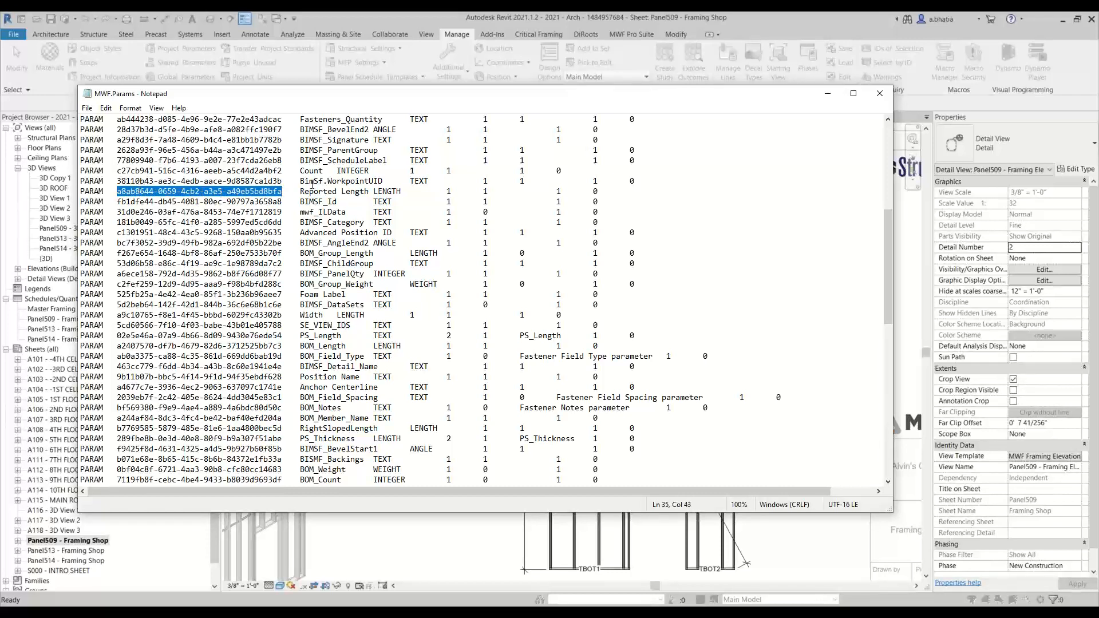
{"action": "scroll", "coordinate": [435, 298], "scroll_direction": "up", "scroll_amount": 9}
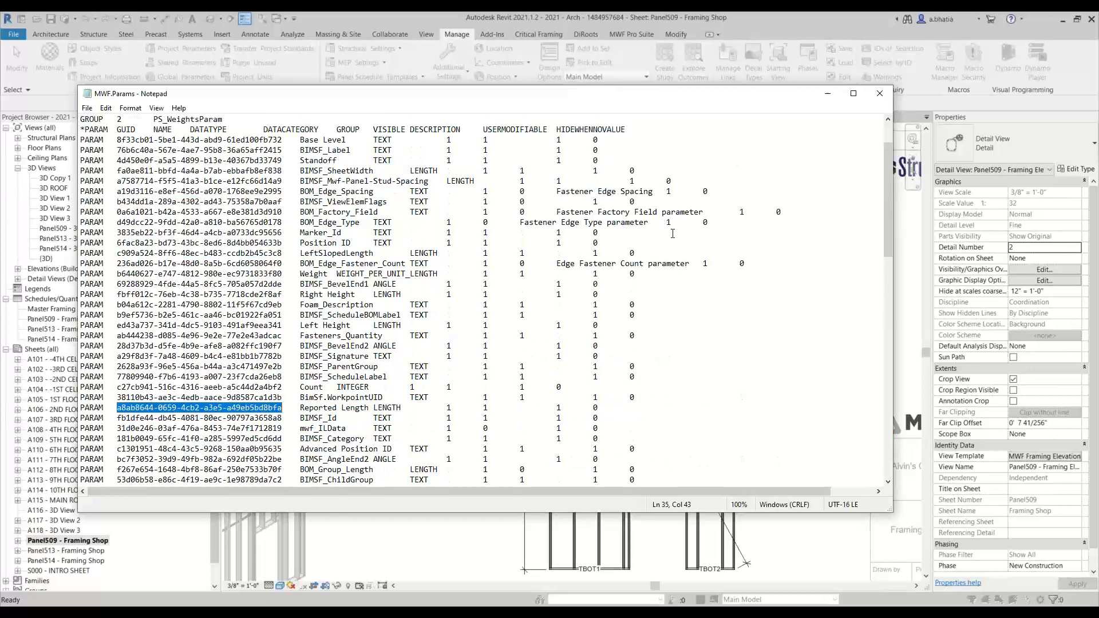
{"action": "scroll", "coordinate": [195, 367], "scroll_direction": "down", "scroll_amount": 3}
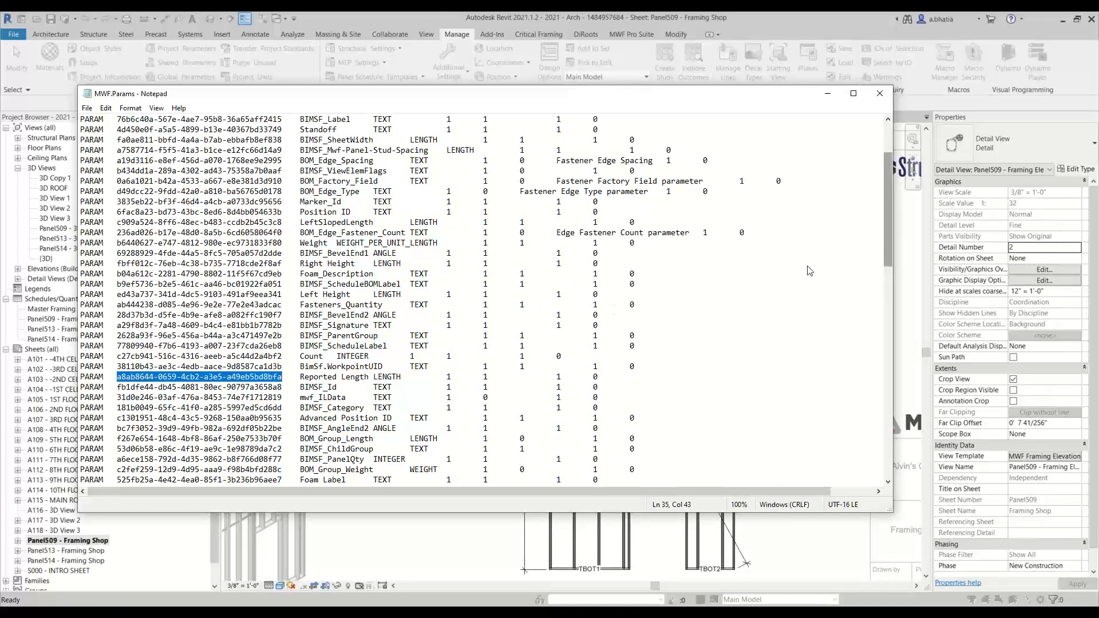
{"action": "left_click", "coordinate": [881, 93]}
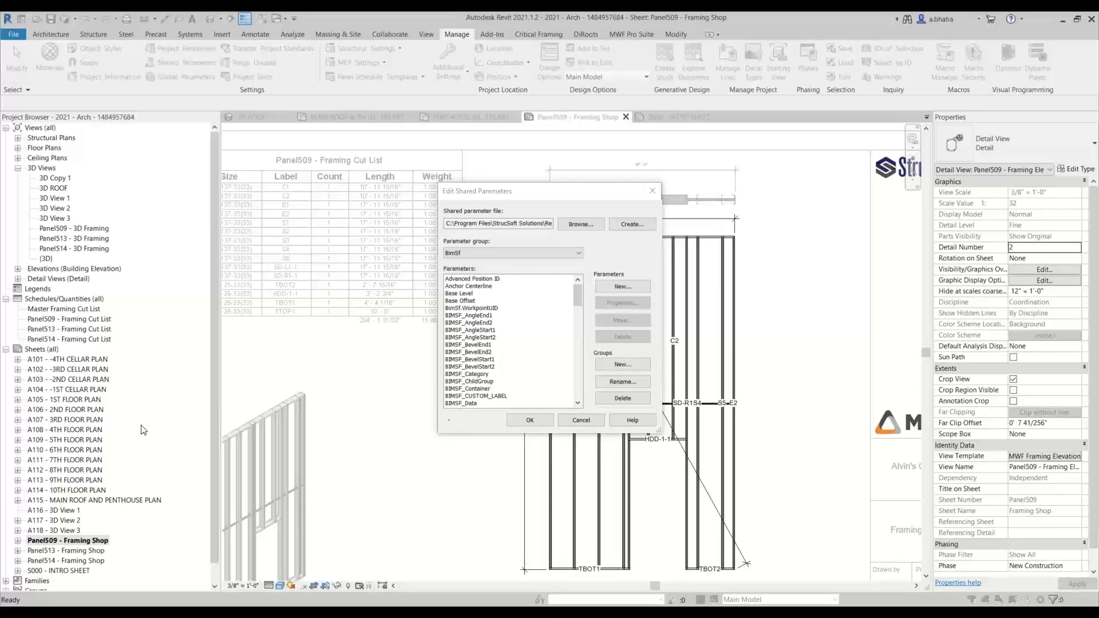
{"action": "left_click", "coordinate": [581, 420]}
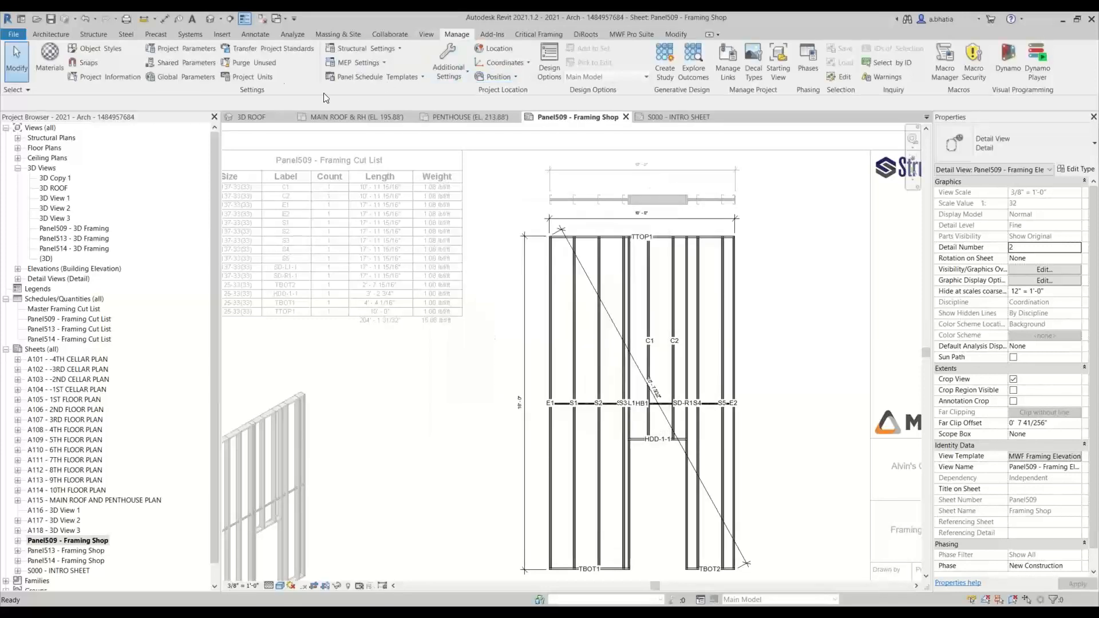
Load MWF.Params.txt from the MWF Pro Families folder as the project's shared parameter file.
{"action": "left_click", "coordinate": [195, 63]}
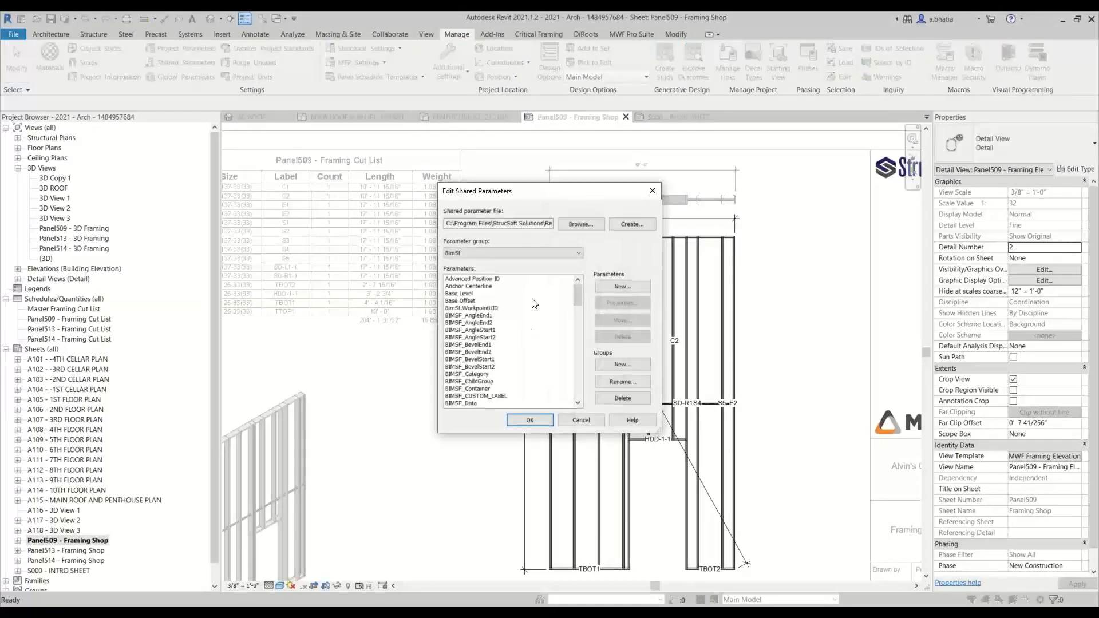
{"action": "left_click", "coordinate": [576, 230]}
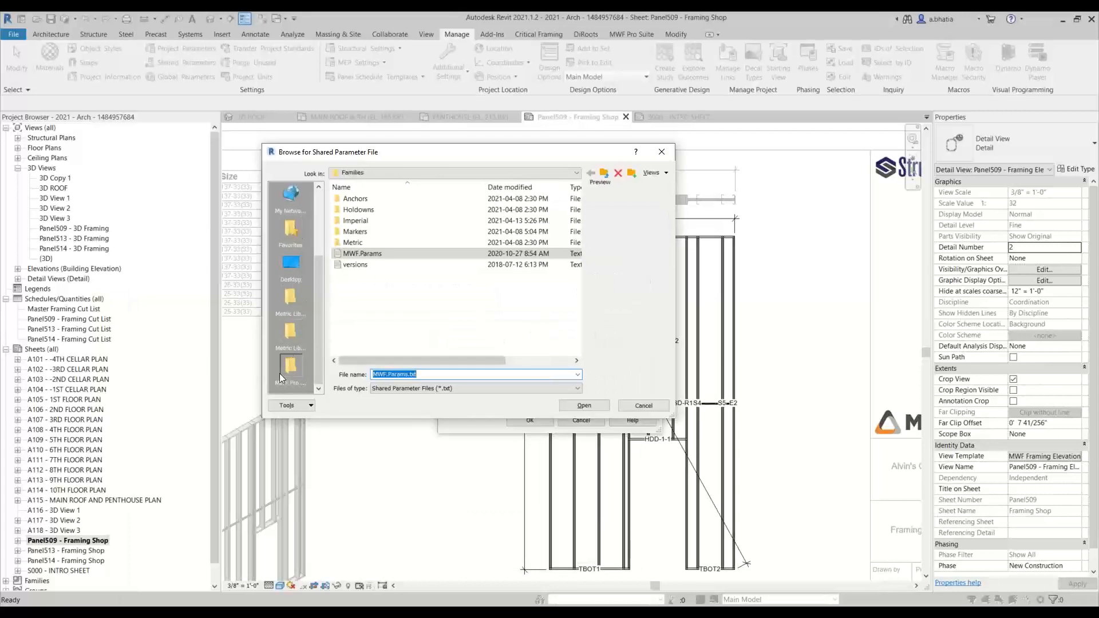
{"action": "left_click", "coordinate": [290, 363]}
{"action": "left_click", "coordinate": [303, 366]}
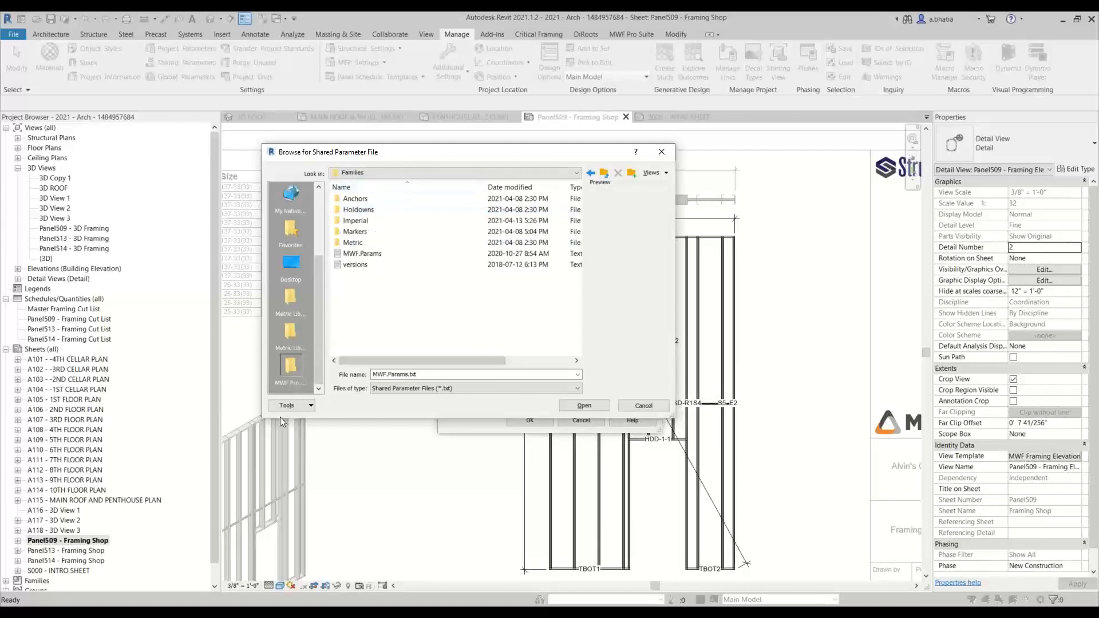
{"action": "left_click", "coordinate": [366, 258]}
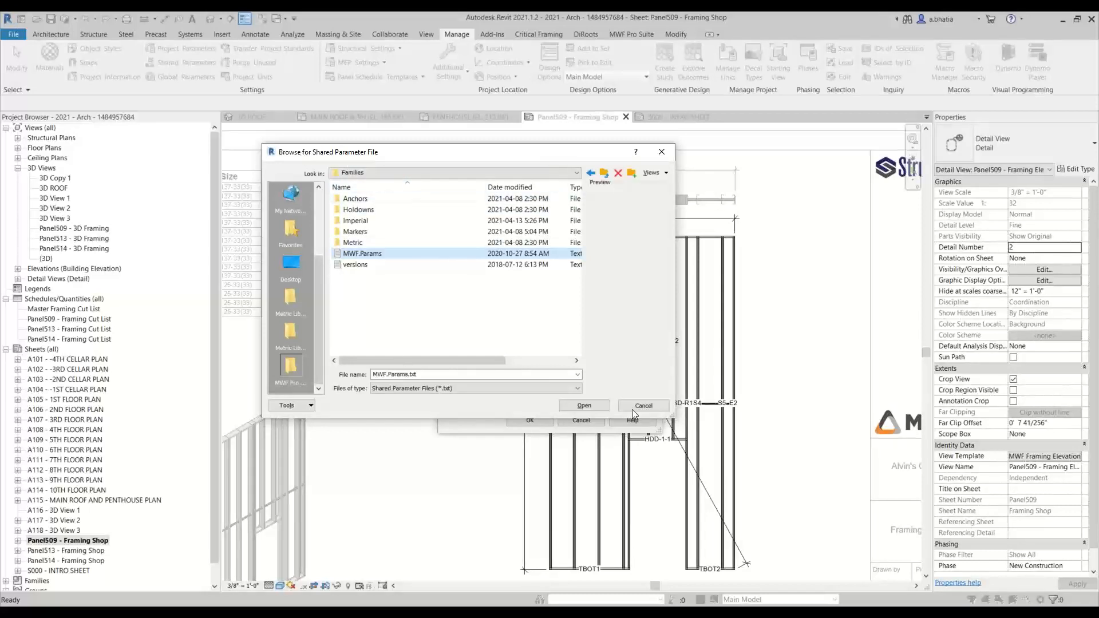
{"action": "left_click", "coordinate": [604, 404]}
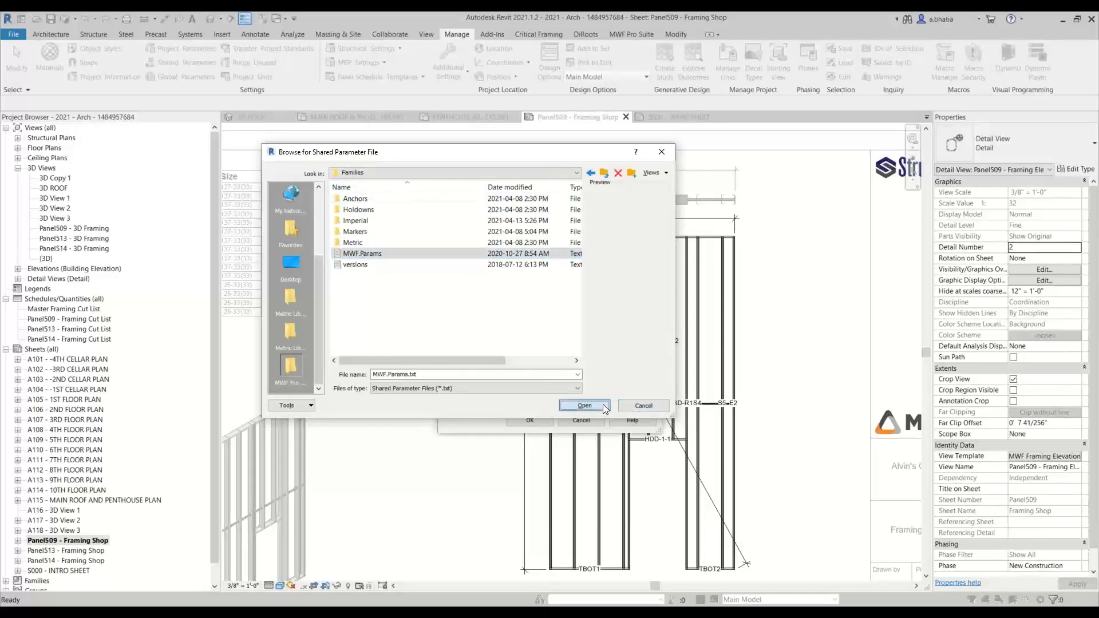
{"action": "left_click", "coordinate": [537, 421]}
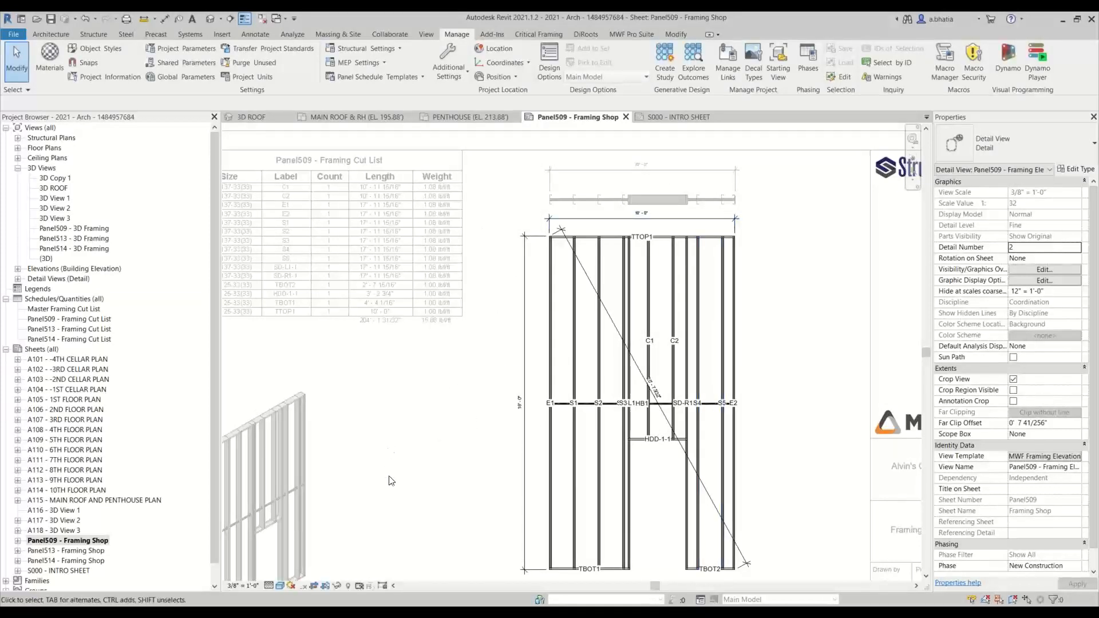
Open the project parameters list and examine the properties and categories of the BIMSF_AngleEnd1 parameter.
{"action": "left_click", "coordinate": [189, 50]}
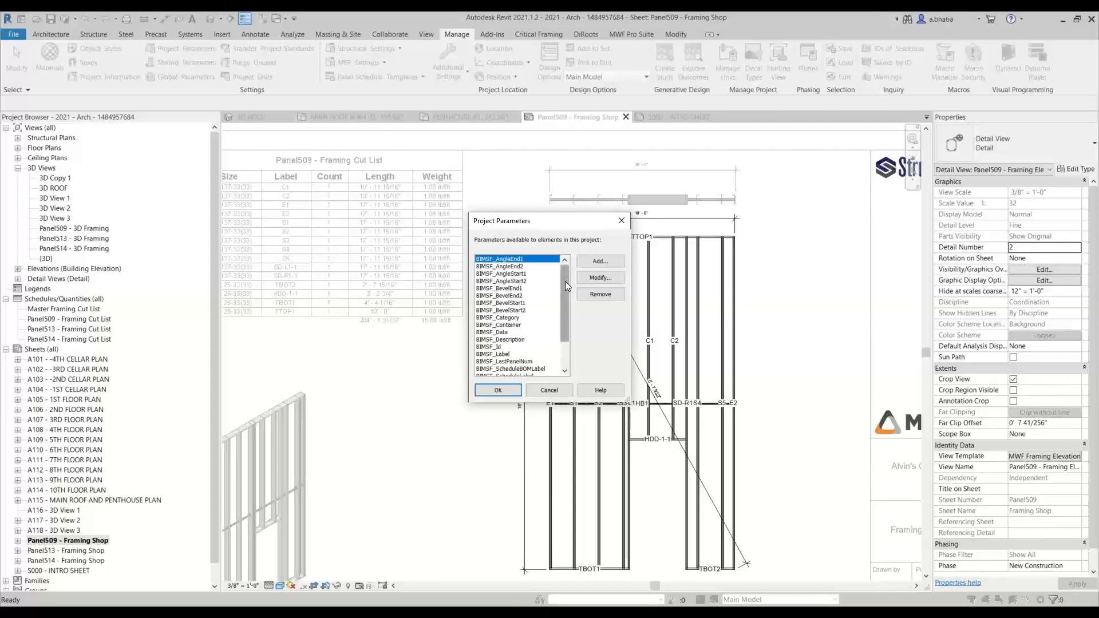
{"action": "left_click", "coordinate": [595, 275]}
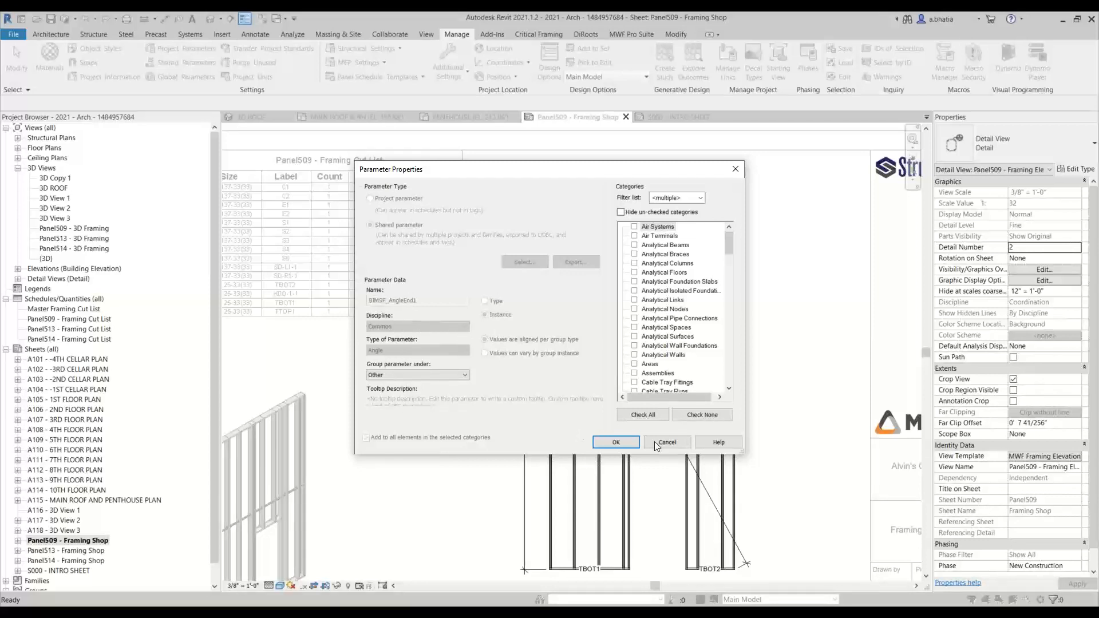
{"action": "left_click", "coordinate": [616, 442]}
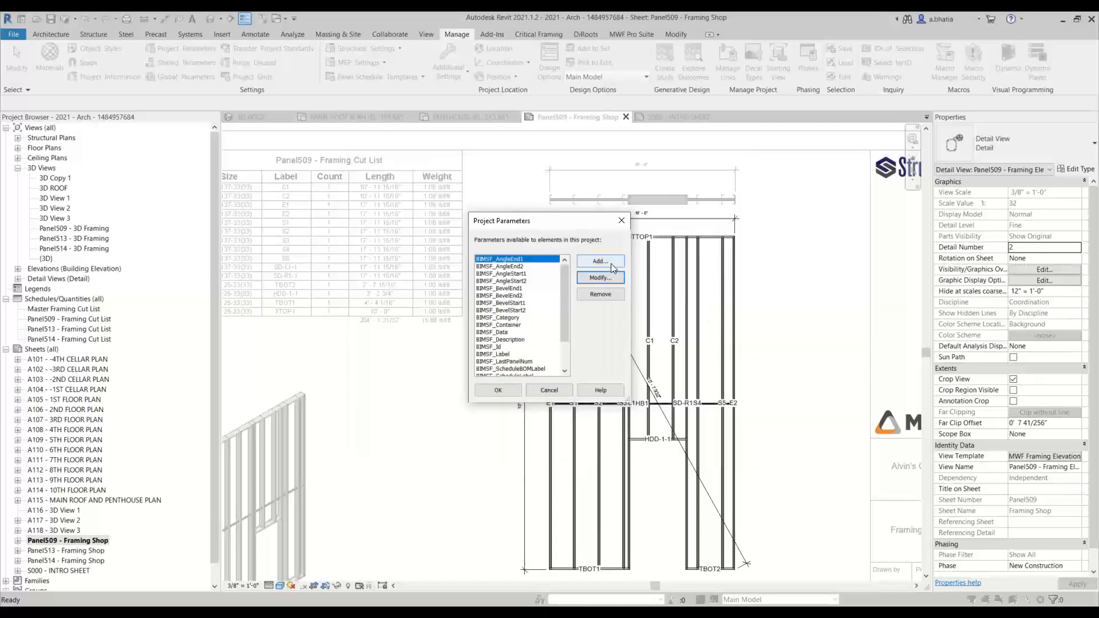
Start a new project parameter and assign it to the Walls category.
{"action": "left_click", "coordinate": [610, 263]}
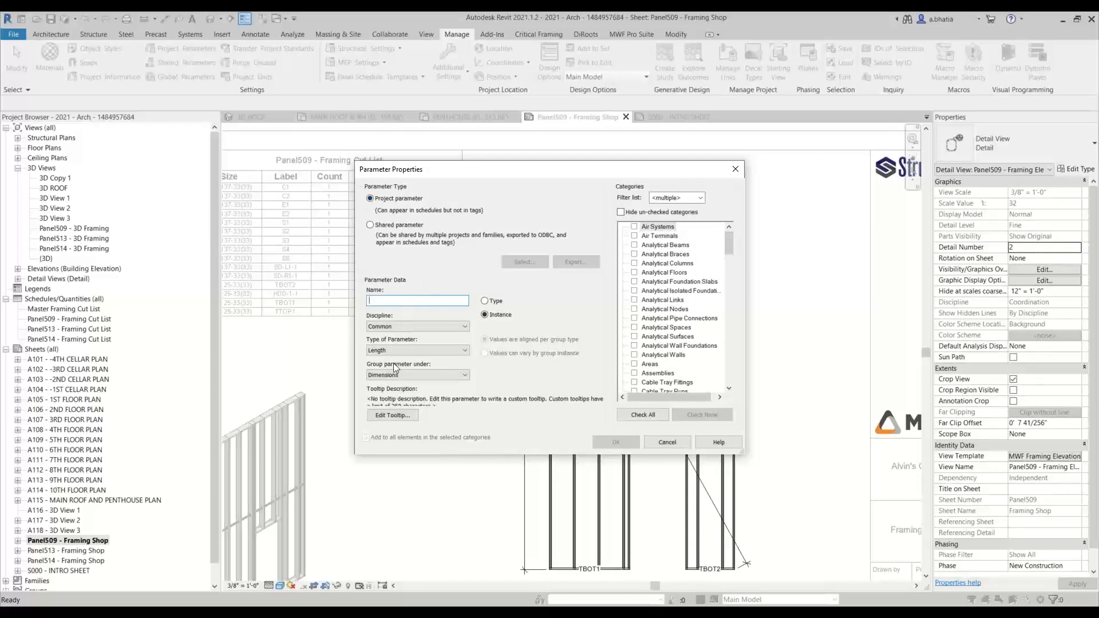
{"action": "left_click_drag", "start_coordinate": [730, 240], "coordinate": [732, 377]}
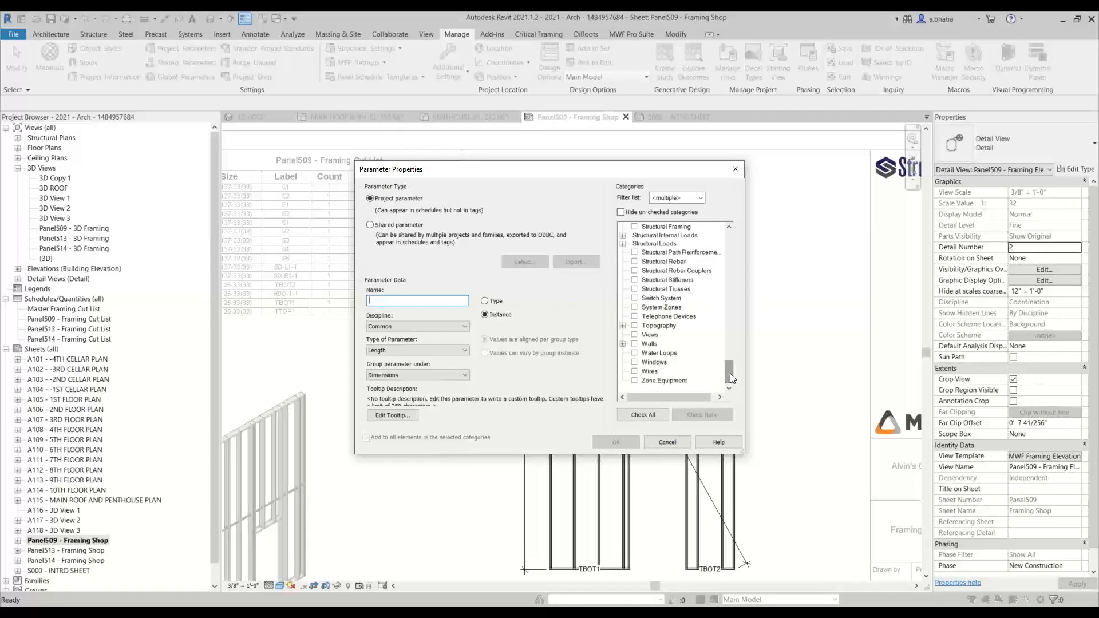
{"action": "left_click_drag", "start_coordinate": [730, 373], "coordinate": [729, 367]}
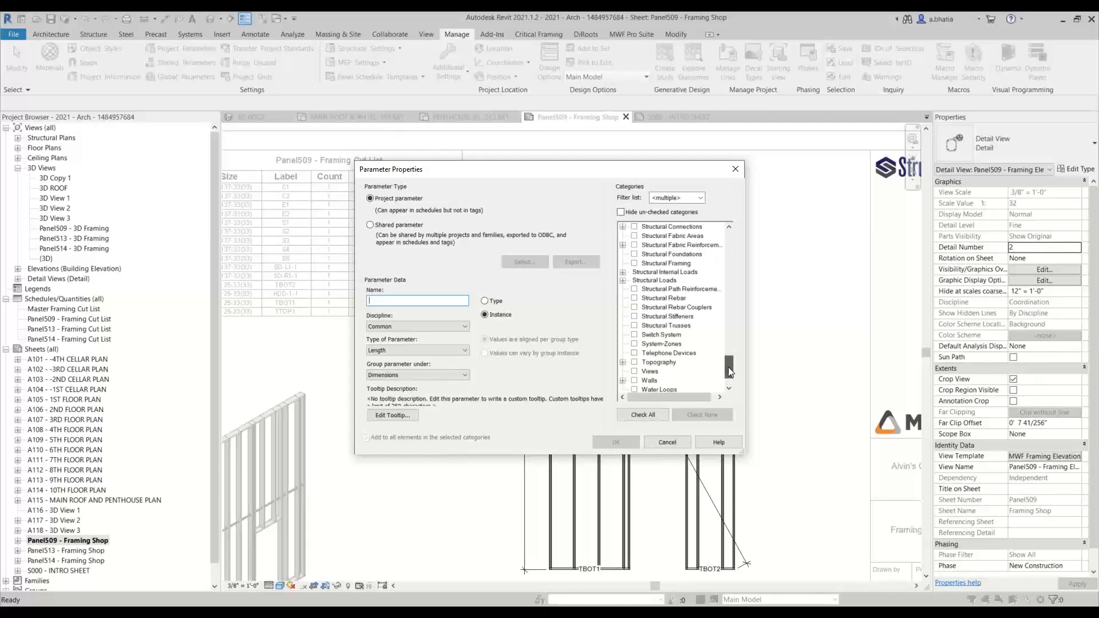
{"action": "left_click", "coordinate": [635, 371]}
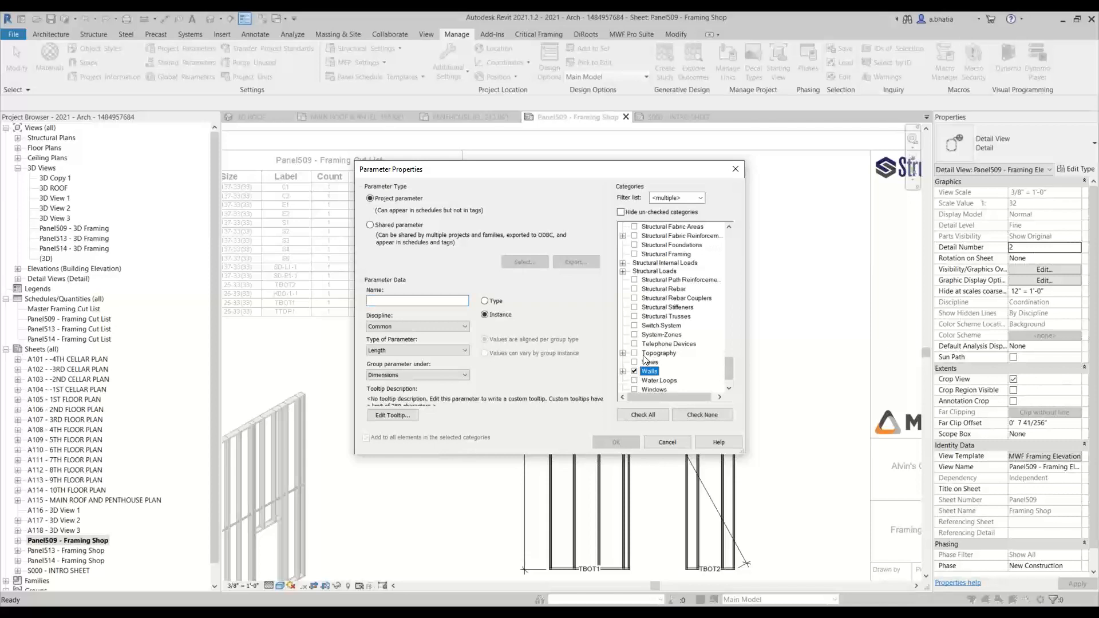
Assign the new parameter to the Structural Framing, Structural Connections and Structural Columns categories as well.
{"action": "scroll", "coordinate": [633, 369], "scroll_direction": "down", "scroll_amount": 1}
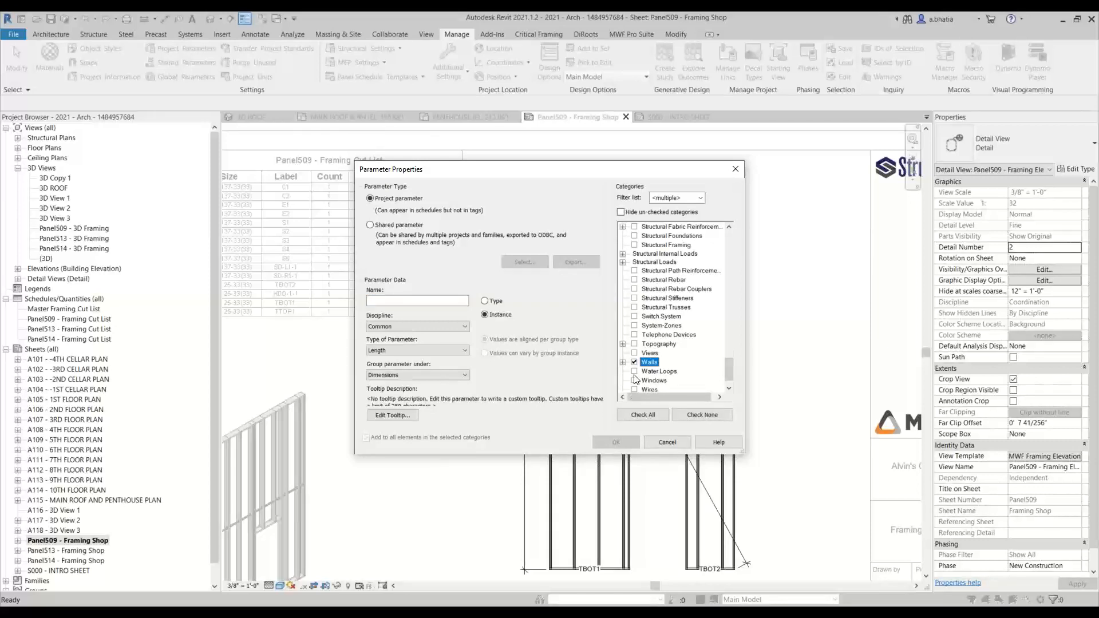
{"action": "scroll", "coordinate": [642, 370], "scroll_direction": "up", "scroll_amount": 2}
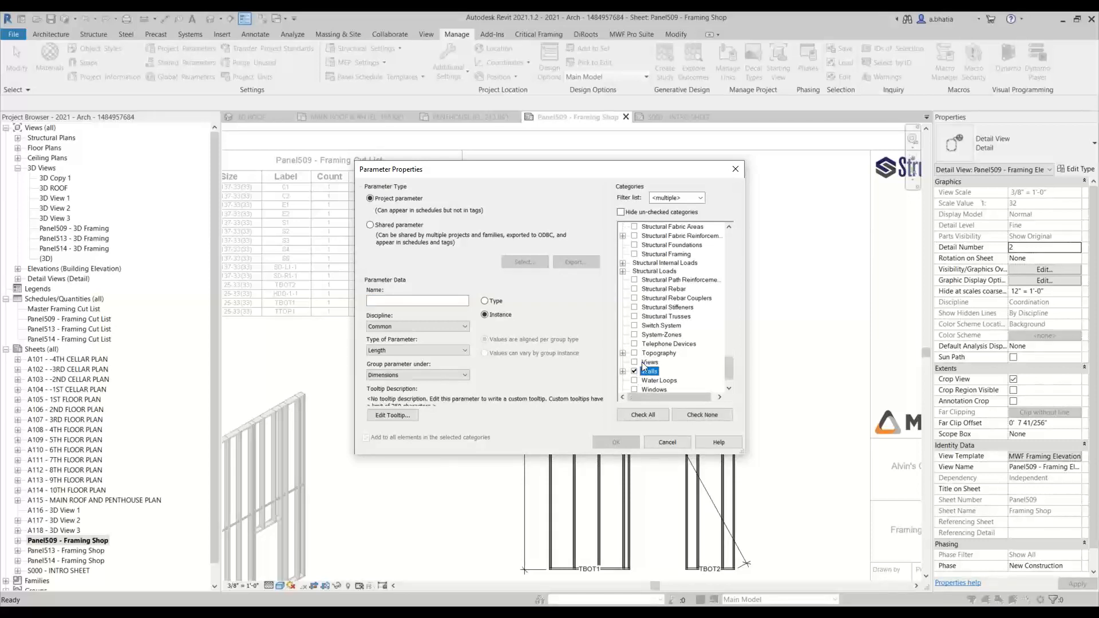
{"action": "scroll", "coordinate": [637, 375], "scroll_direction": "up", "scroll_amount": 5}
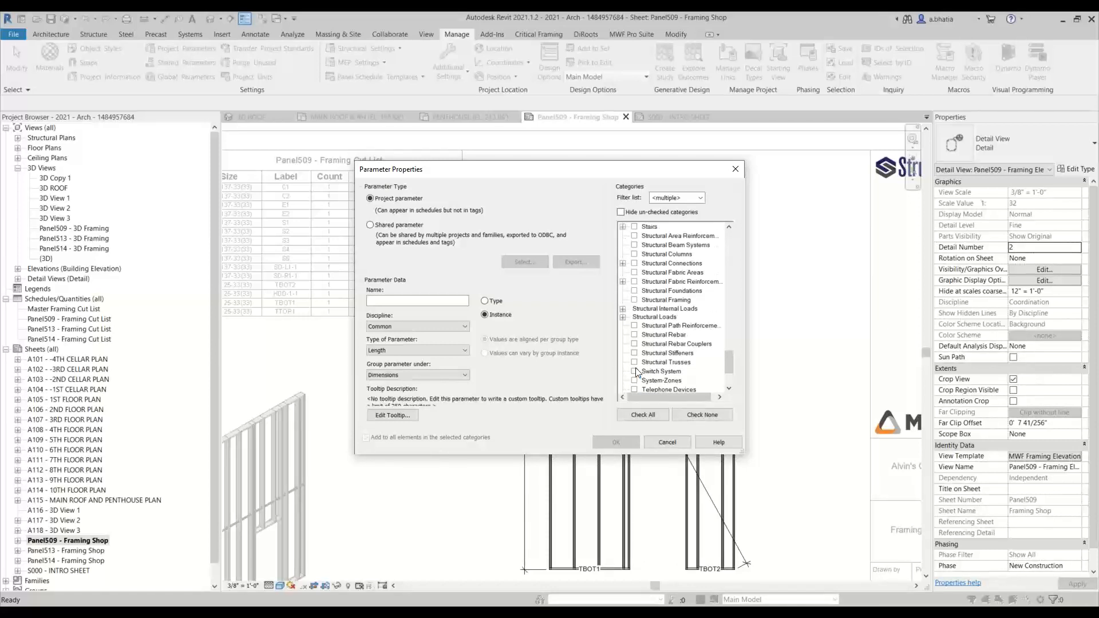
{"action": "left_click", "coordinate": [634, 310]}
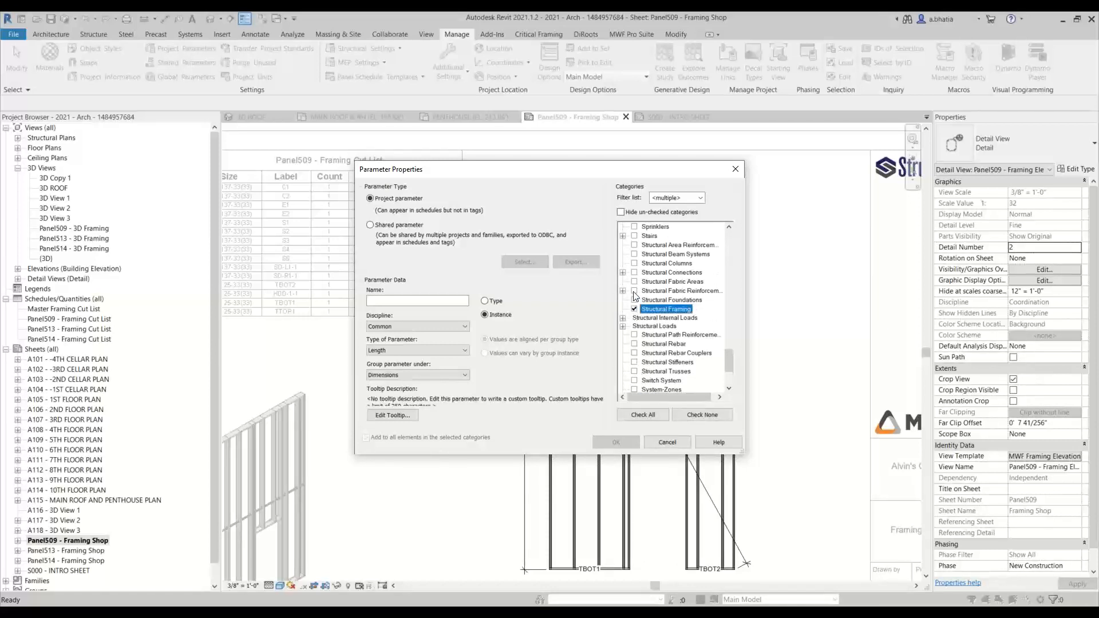
{"action": "left_click", "coordinate": [634, 273]}
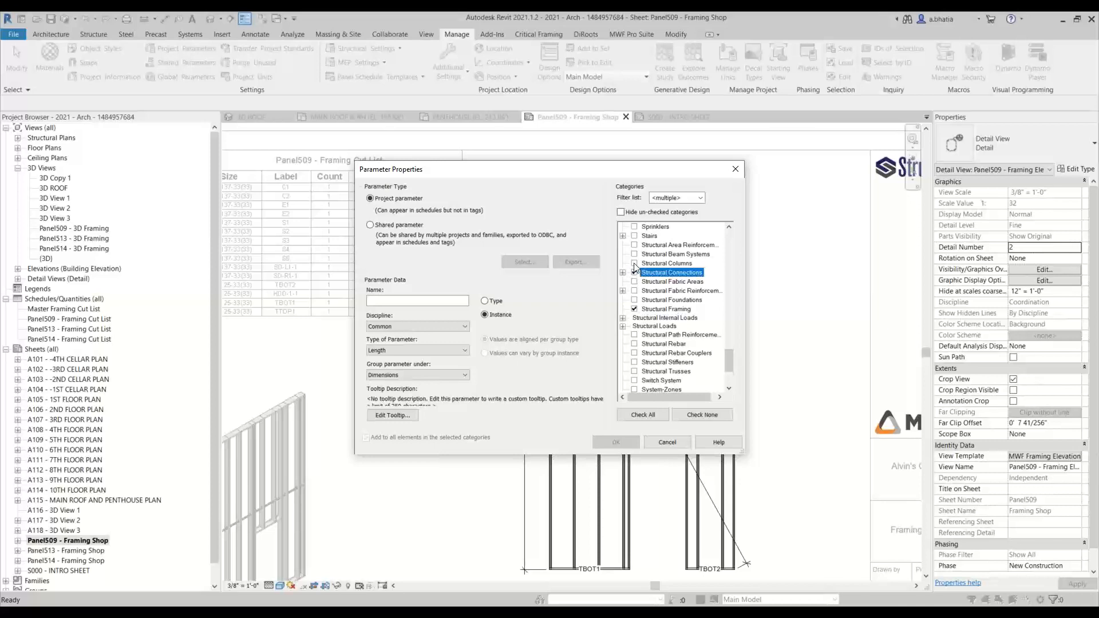
{"action": "left_click", "coordinate": [634, 264]}
{"action": "scroll", "coordinate": [636, 321], "scroll_direction": "up", "scroll_amount": 2}
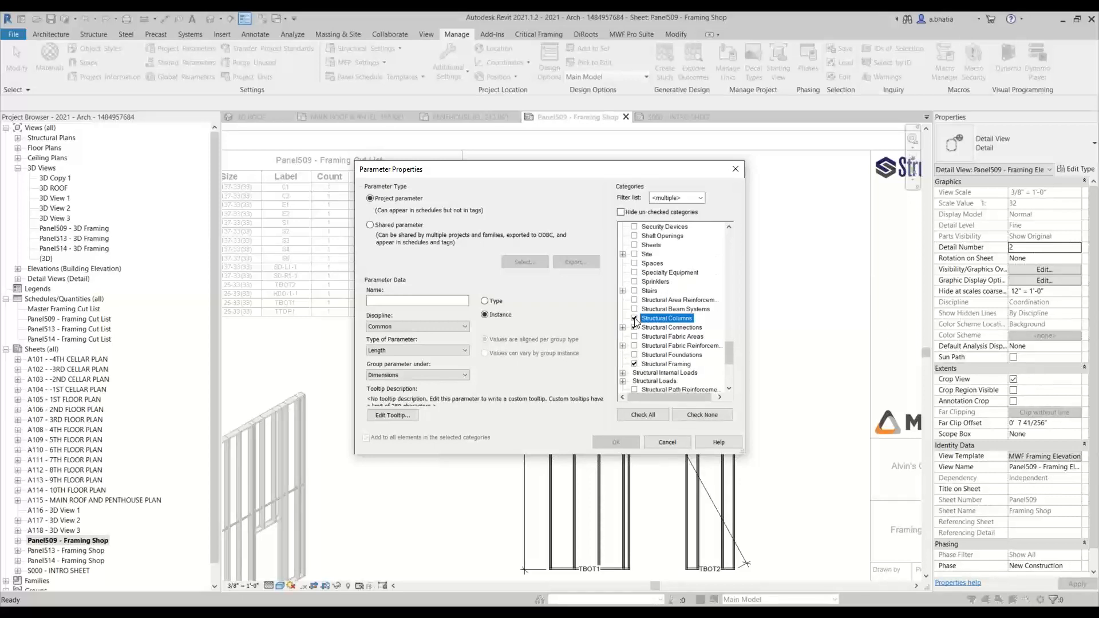
Add the Roofs, Generic Models and Floors categories to the new parameter.
{"action": "scroll", "coordinate": [635, 327], "scroll_direction": "up", "scroll_amount": 6}
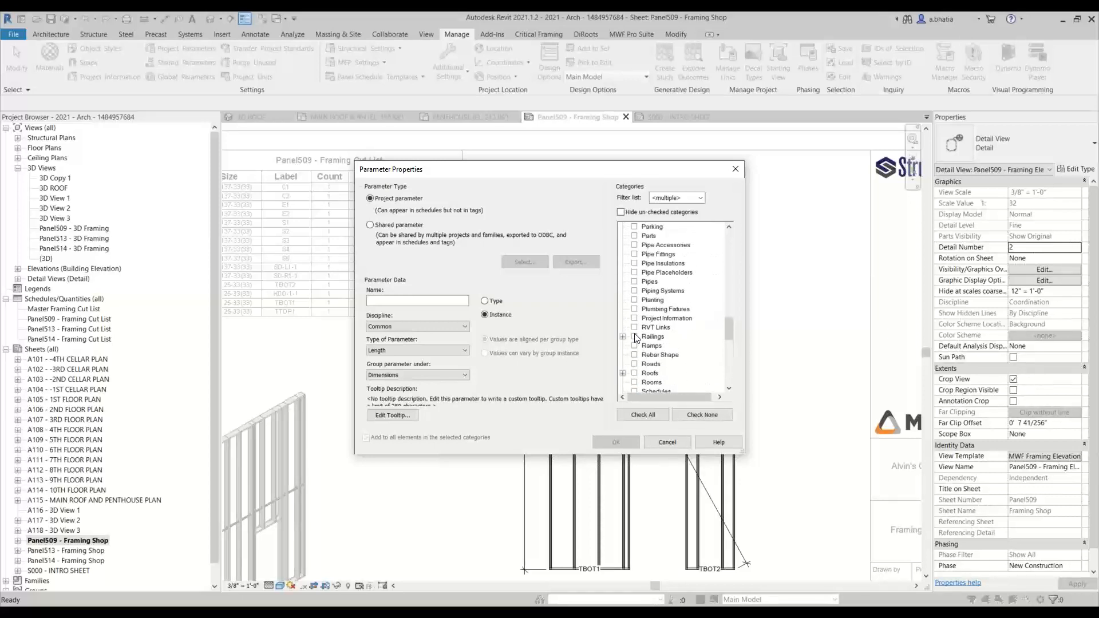
{"action": "scroll", "coordinate": [638, 332], "scroll_direction": "up", "scroll_amount": 3}
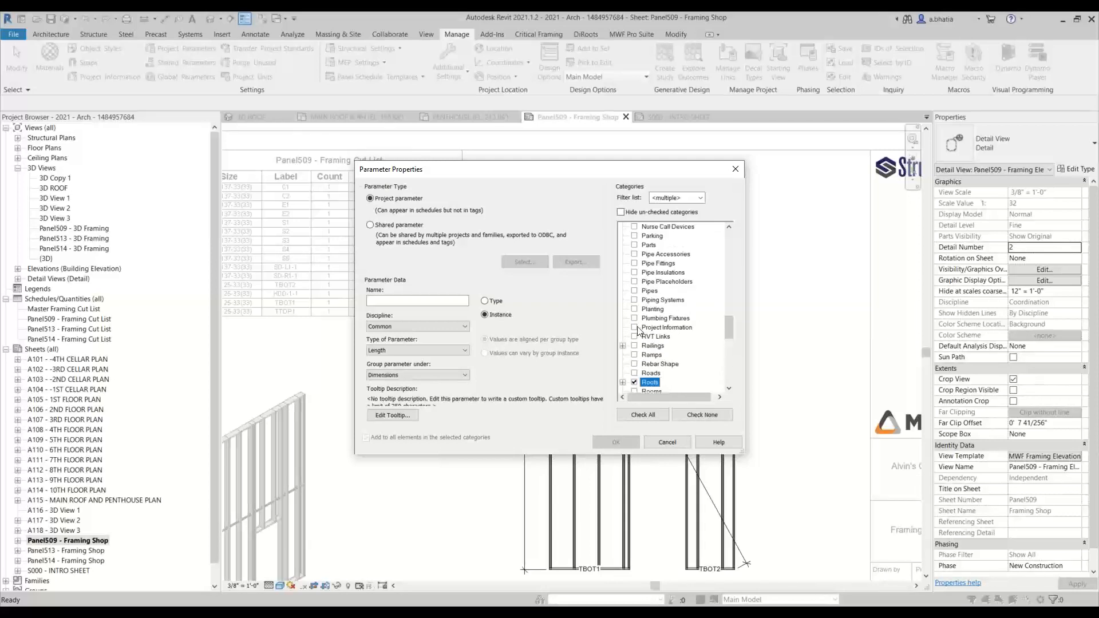
{"action": "scroll", "coordinate": [638, 331], "scroll_direction": "up", "scroll_amount": 3}
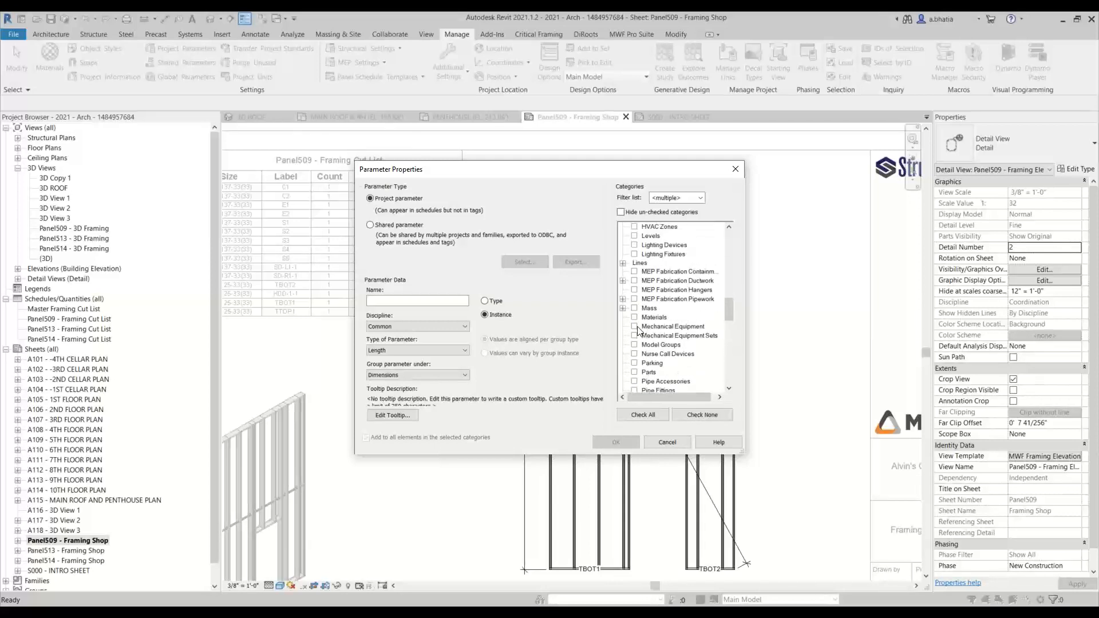
{"action": "scroll", "coordinate": [638, 331], "scroll_direction": "up", "scroll_amount": 3}
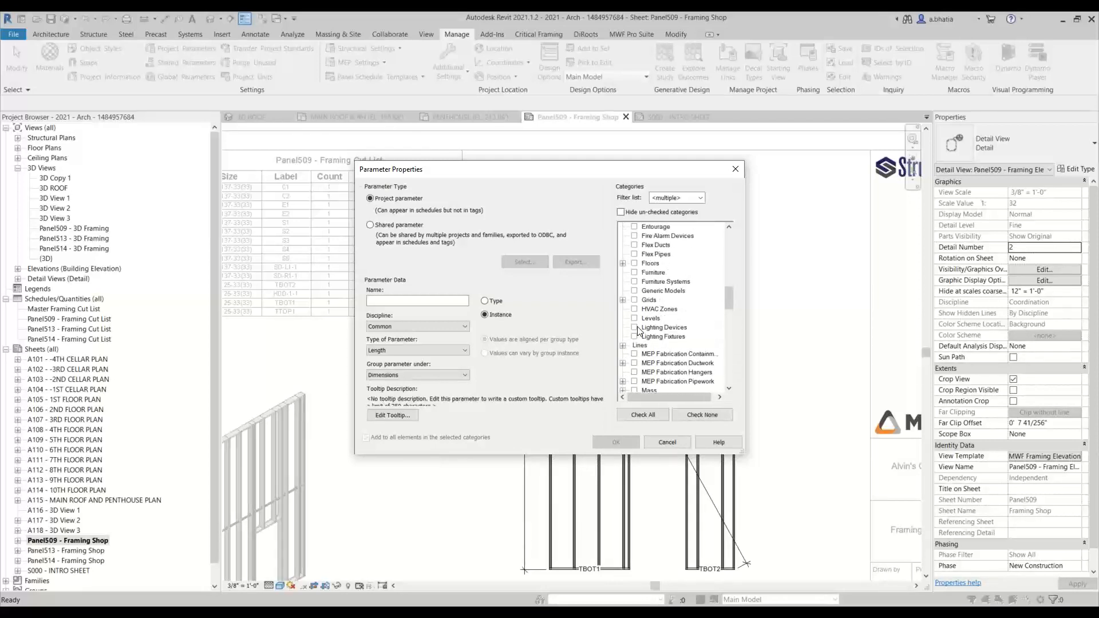
{"action": "left_click", "coordinate": [635, 291]}
{"action": "scroll", "coordinate": [637, 326], "scroll_direction": "up", "scroll_amount": 3}
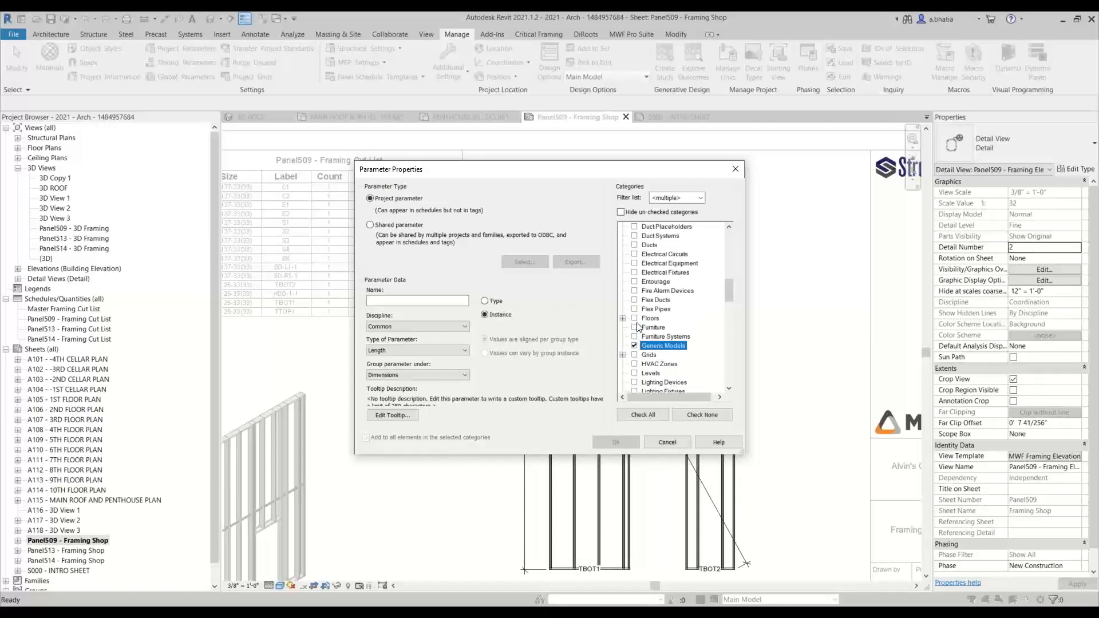
{"action": "left_click", "coordinate": [636, 329]}
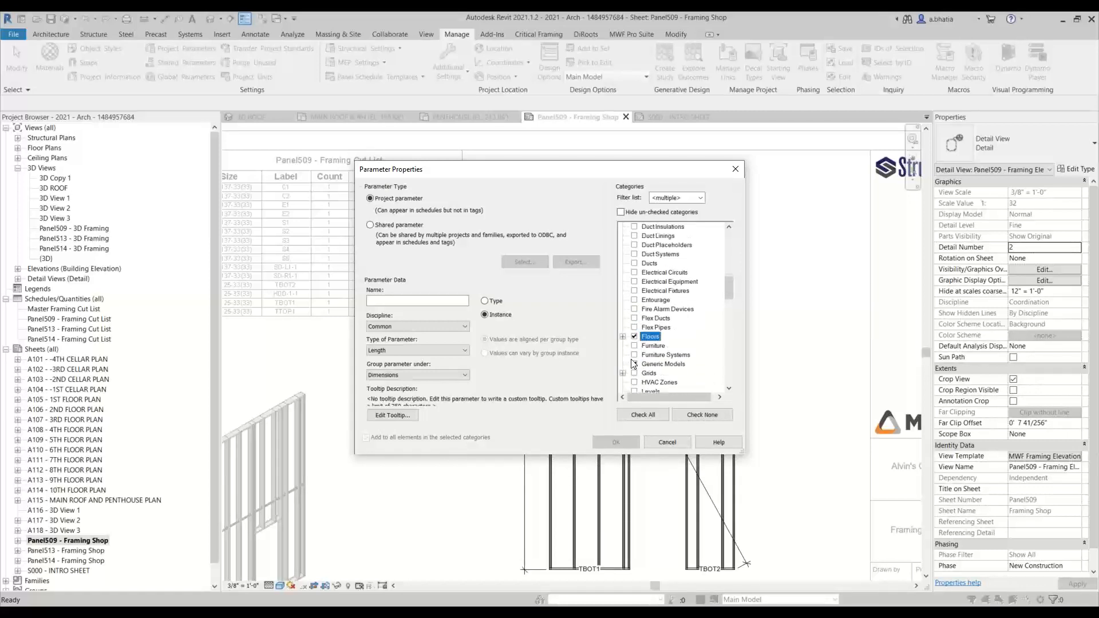
Hide the un-checked categories so that only the parameter's assigned categories are listed.
{"action": "scroll", "coordinate": [631, 247], "scroll_direction": "up", "scroll_amount": 2}
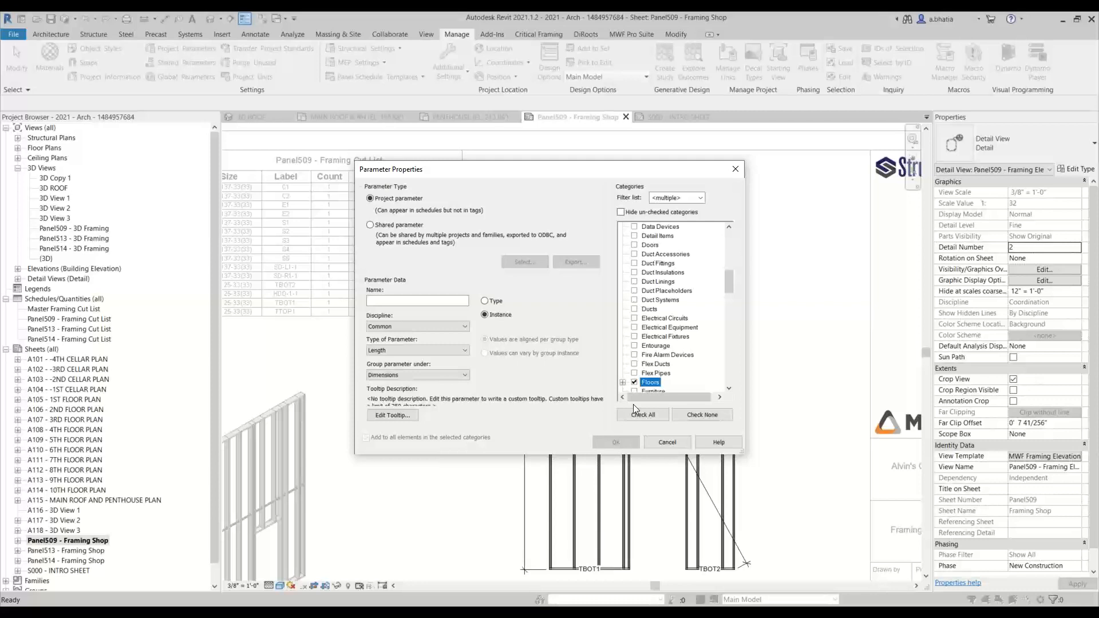
{"action": "scroll", "coordinate": [641, 324], "scroll_direction": "down", "scroll_amount": 8}
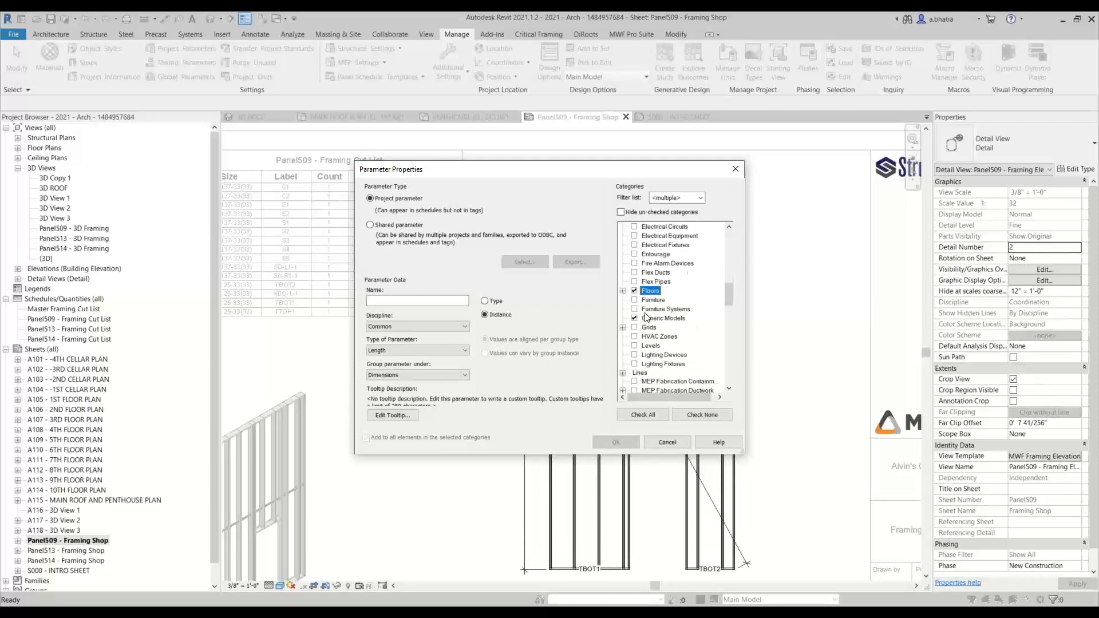
{"action": "left_click", "coordinate": [644, 212]}
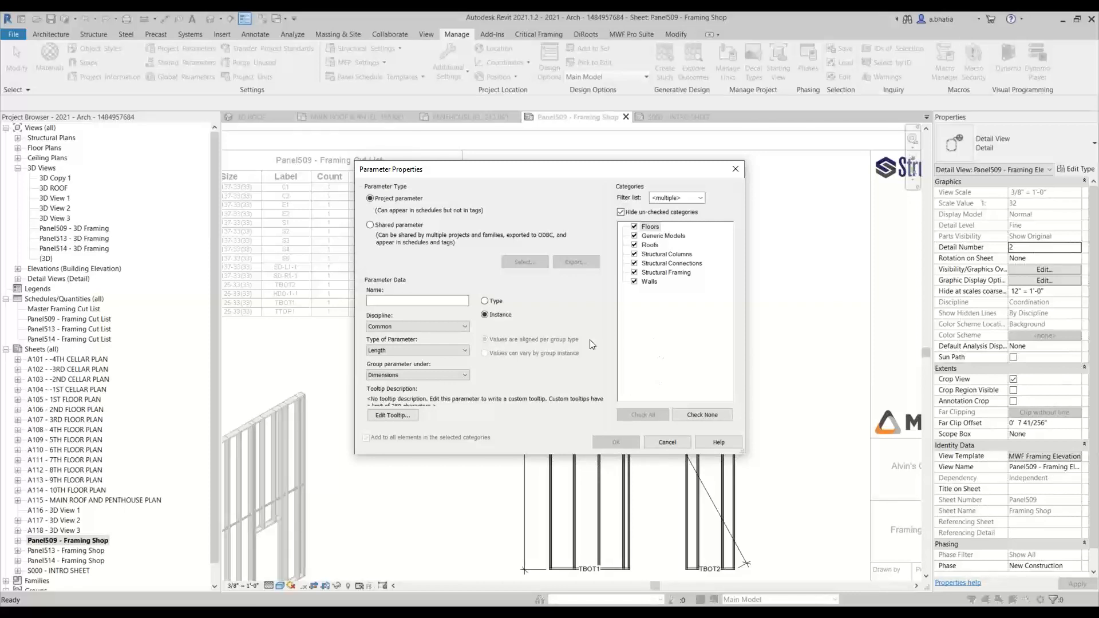
Name the new project parameter BASE.
{"action": "left_click", "coordinate": [395, 303]}
{"action": "type", "text": "bASE"}
{"action": "key", "text": "BackSpace"}
{"action": "key", "text": "BackSpace"}
{"action": "key", "text": "BackSpace"}
{"action": "type", "text": "BASE"}
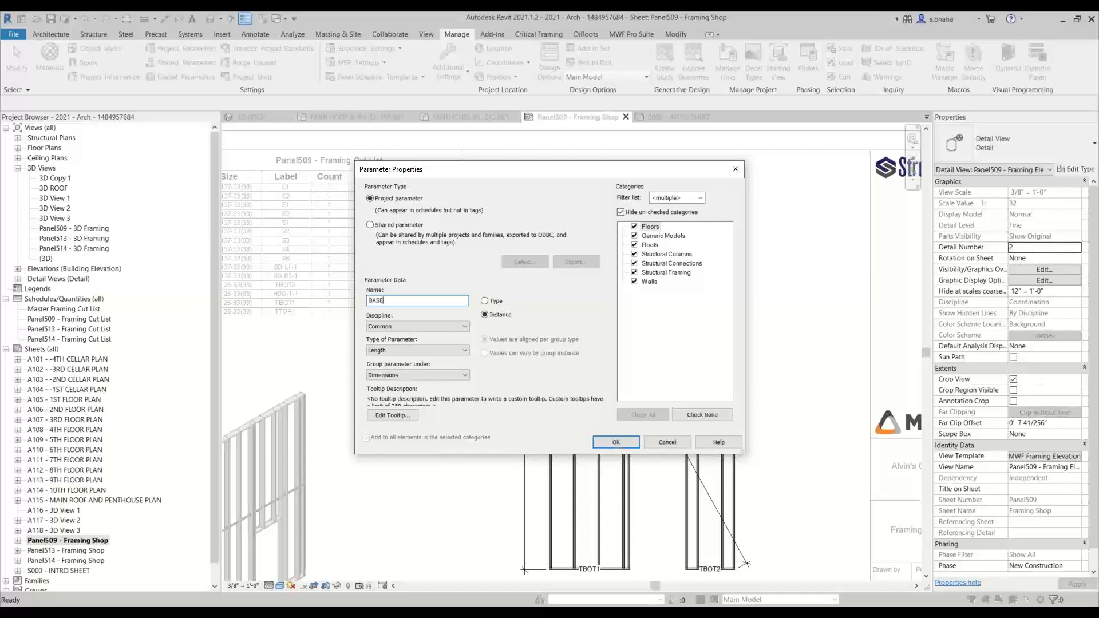
Try the Type option, set the parameter back to Instance, and name it FINISH.
{"action": "left_click", "coordinate": [496, 300]}
{"action": "left_click", "coordinate": [498, 315]}
{"action": "left_click_drag", "start_coordinate": [440, 301], "coordinate": [273, 304]}
{"action": "type", "text": "FINISH"}
Look through the Common parameter types, and set the FINISH parameter's discipline to Structural.
{"action": "left_click", "coordinate": [419, 351]}
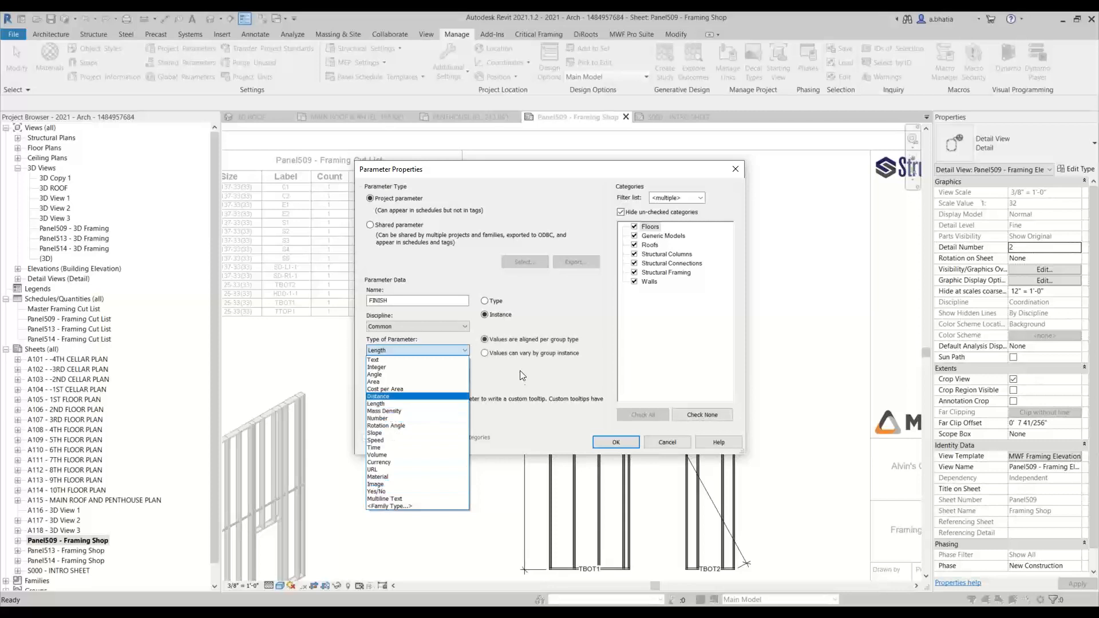
{"action": "left_click", "coordinate": [438, 326]}
{"action": "left_click", "coordinate": [437, 326]}
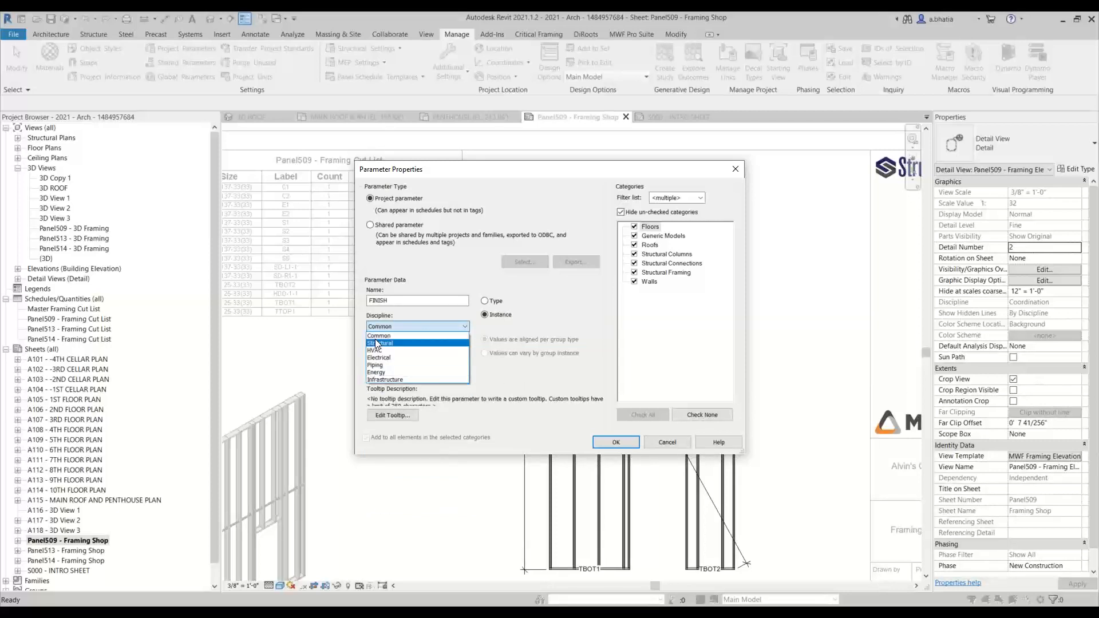
{"action": "left_click", "coordinate": [370, 343]}
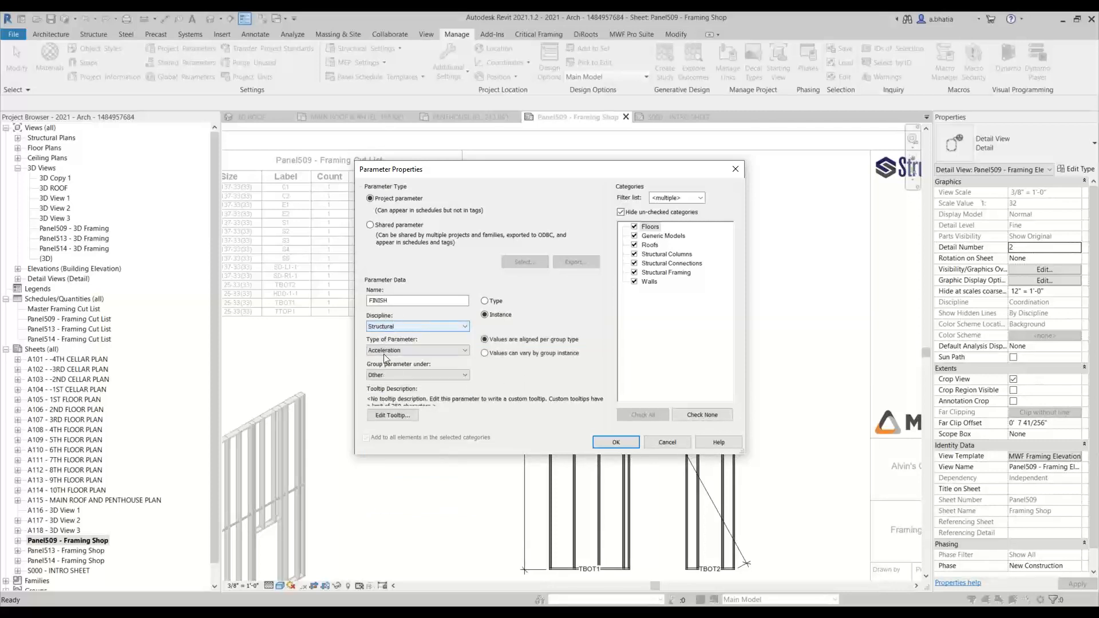
Examine the parameter types available for the Structural discipline without choosing a different one.
{"action": "left_click", "coordinate": [384, 352]}
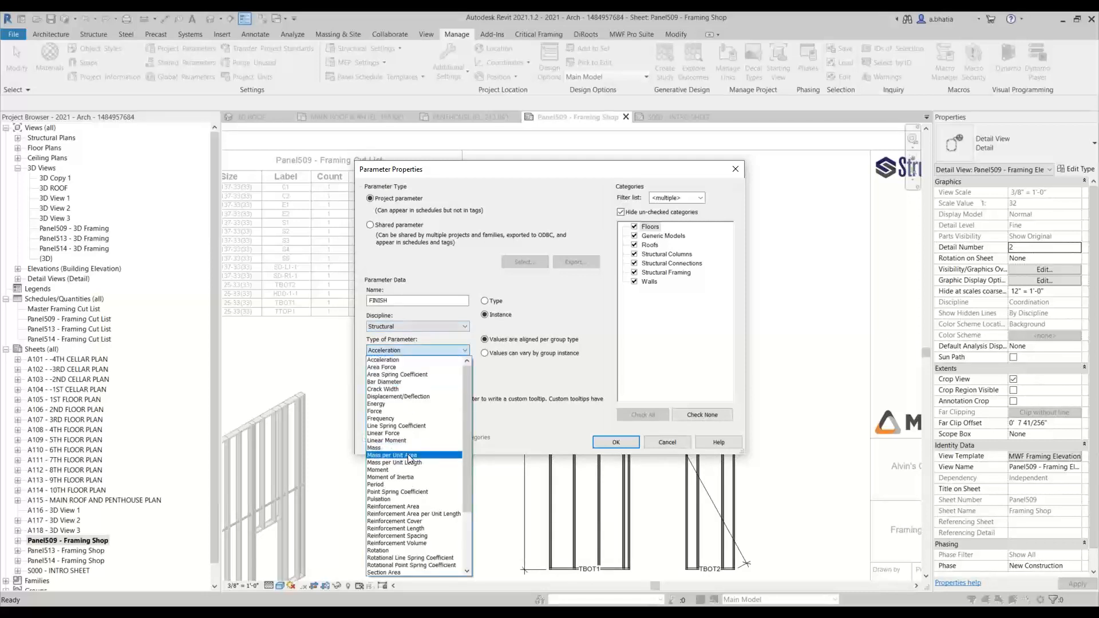
{"action": "scroll", "coordinate": [403, 503], "scroll_direction": "down", "scroll_amount": 4}
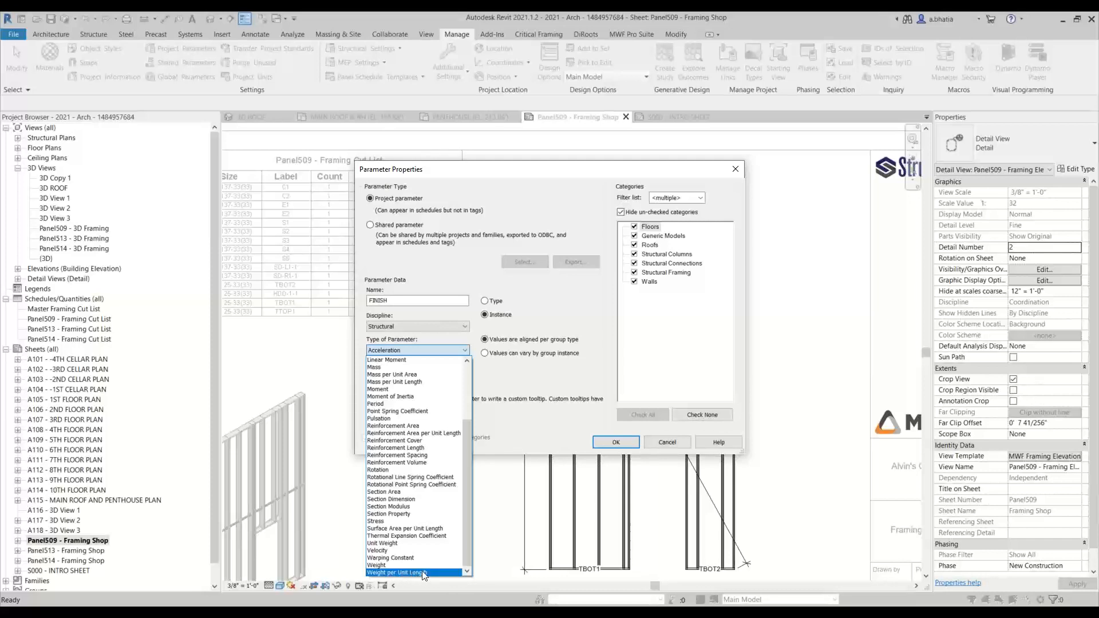
{"action": "left_click", "coordinate": [526, 439]}
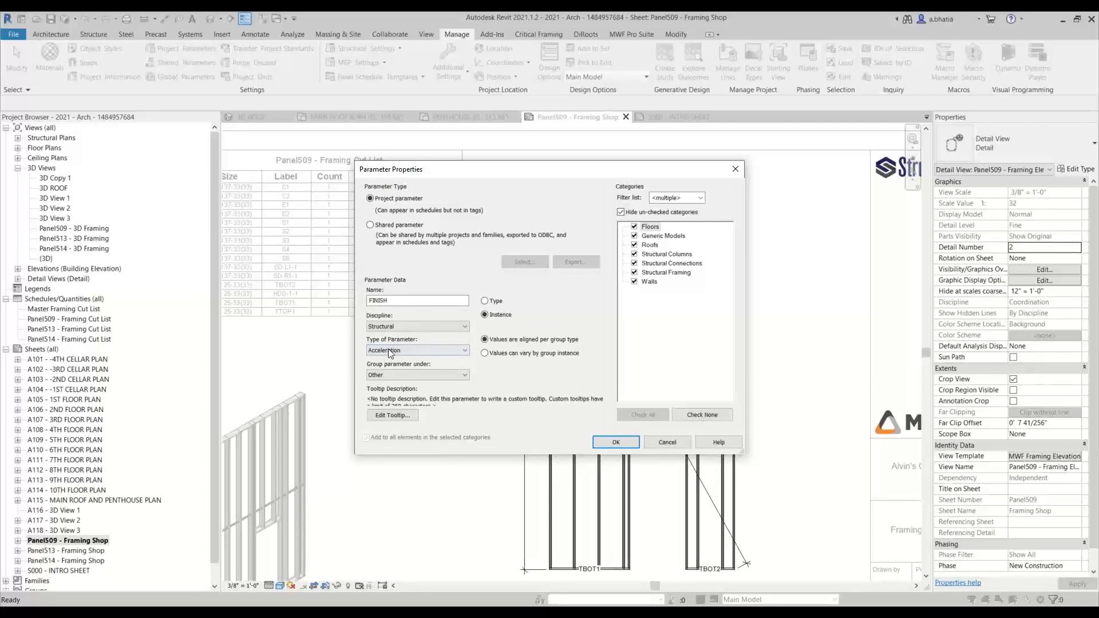
Group the FINISH parameter under Identity Data.
{"action": "left_click", "coordinate": [415, 376]}
{"action": "left_click", "coordinate": [420, 373]}
{"action": "left_click", "coordinate": [421, 375]}
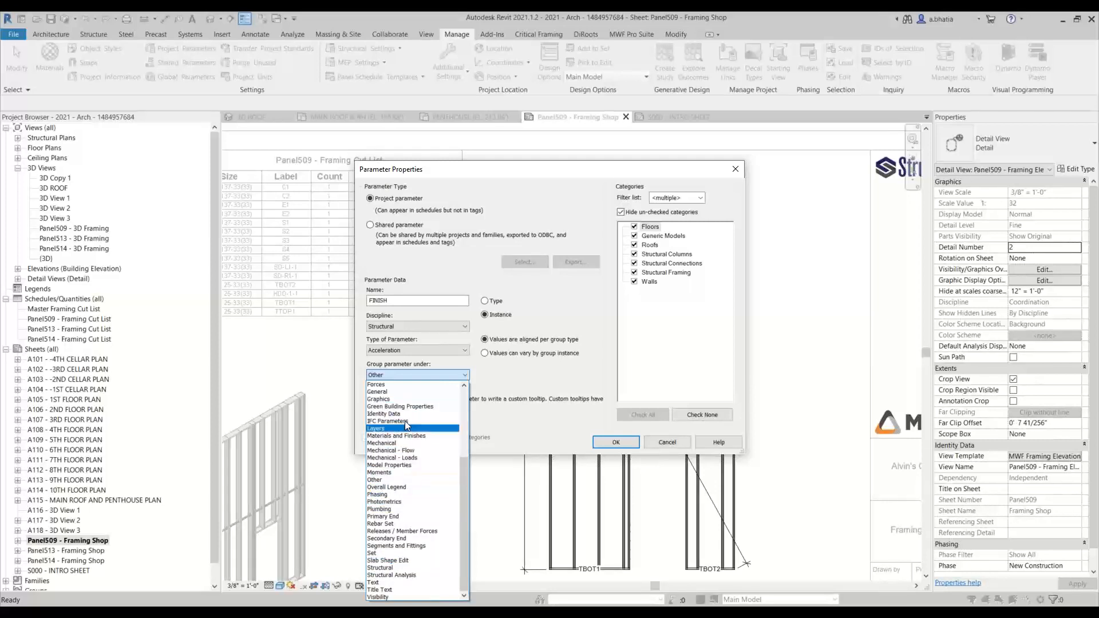
{"action": "scroll", "coordinate": [404, 435], "scroll_direction": "up", "scroll_amount": 5}
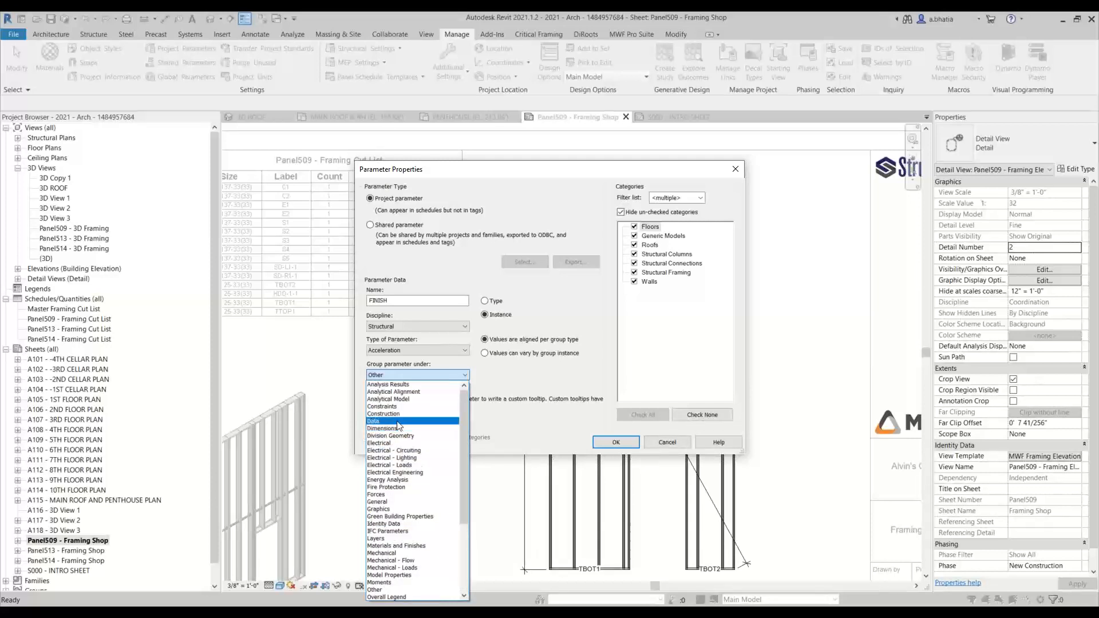
{"action": "left_click", "coordinate": [397, 523]}
Group the FINISH parameter under Dimensions and review the other available parameter groups.
{"action": "left_click", "coordinate": [466, 375]}
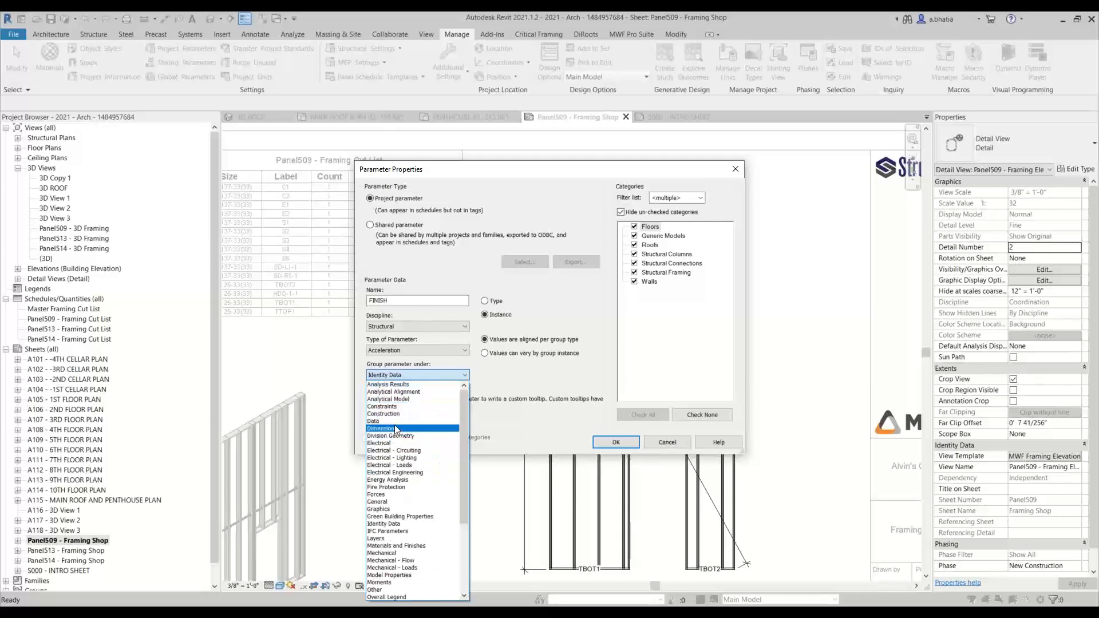
{"action": "left_click", "coordinate": [447, 428]}
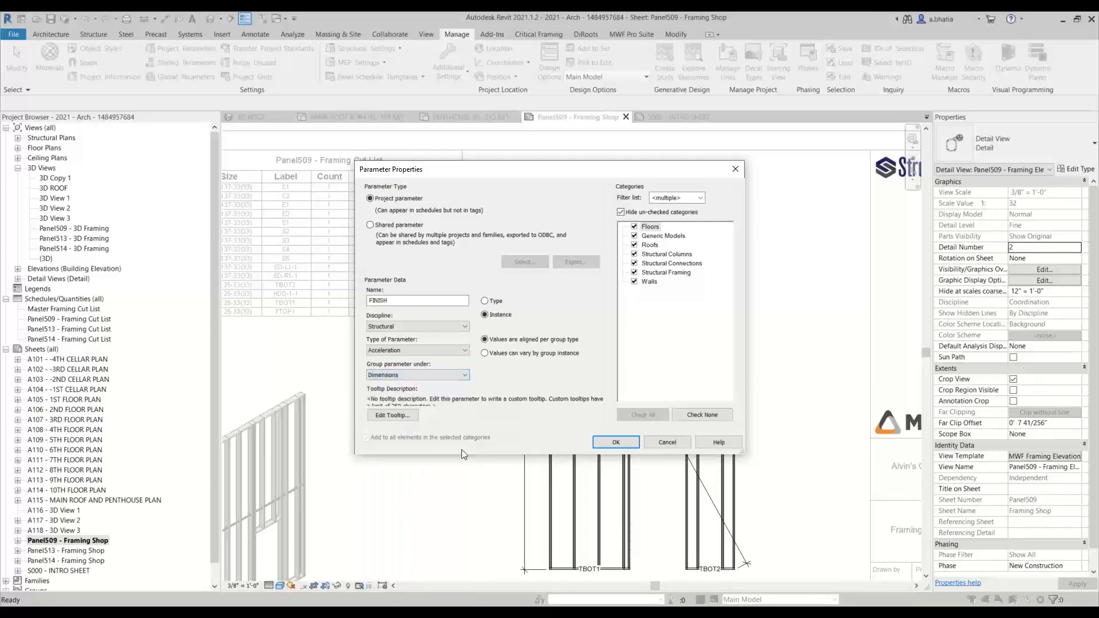
{"action": "left_click", "coordinate": [443, 376]}
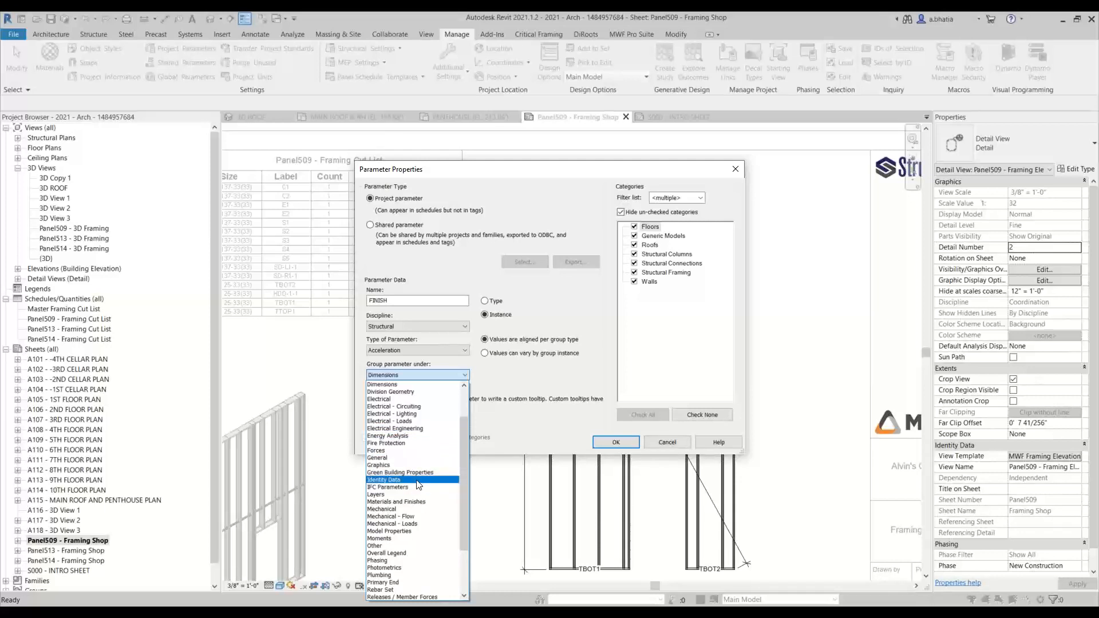
{"action": "left_click", "coordinate": [580, 380]}
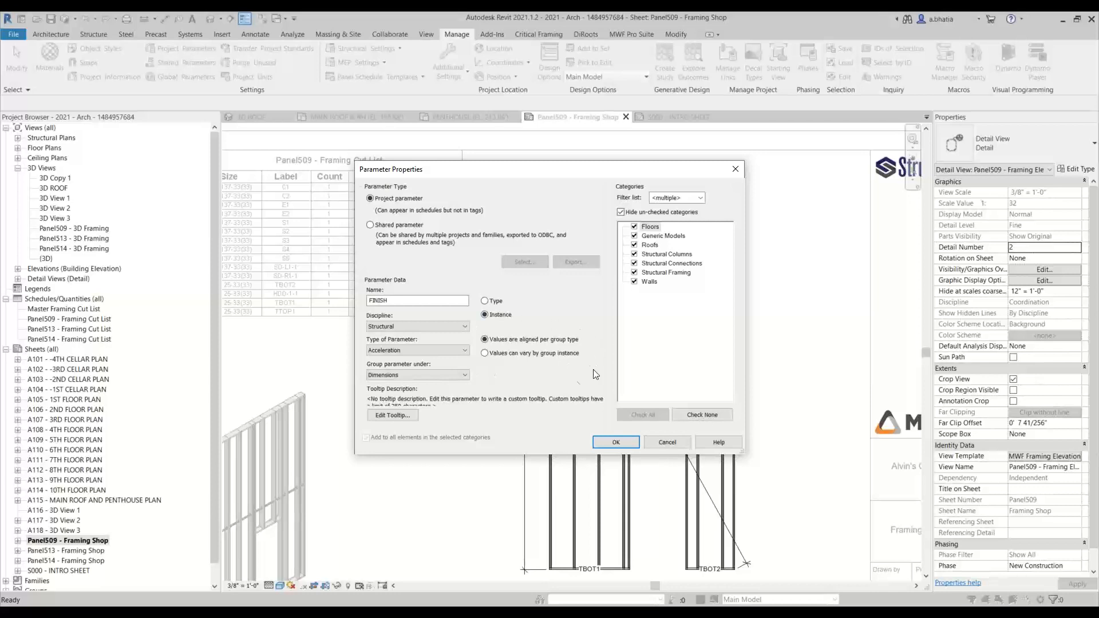
Accept the FINISH parameter definition and the project parameter list, and dismiss the save reminder without saving the project.
{"action": "left_click", "coordinate": [550, 355]}
{"action": "double_click", "coordinate": [381, 300]}
{"action": "left_click", "coordinate": [631, 446]}
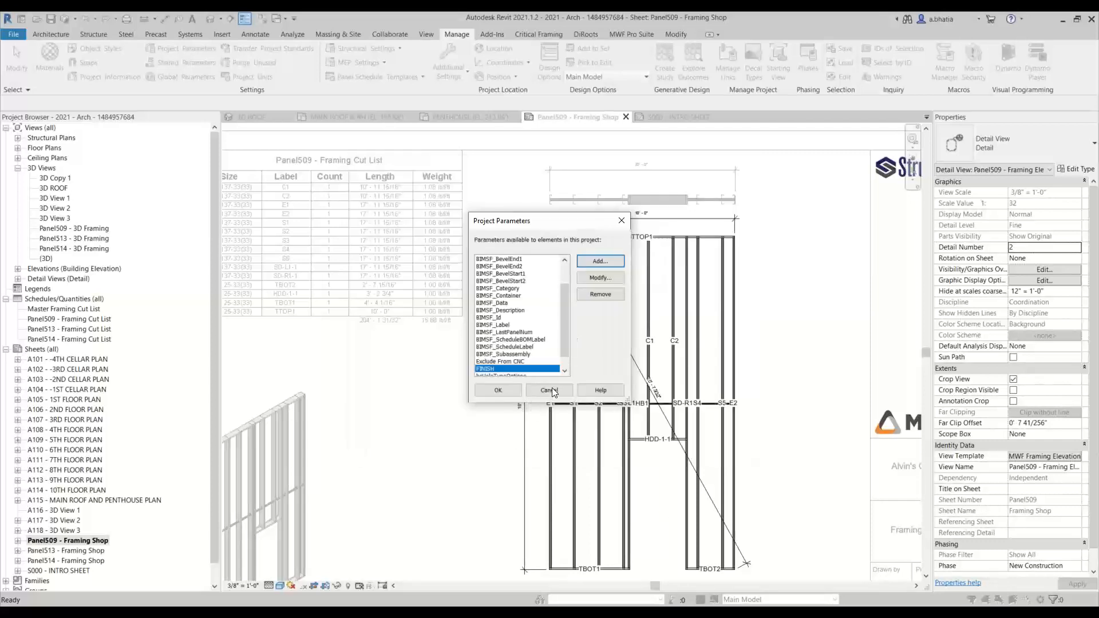
{"action": "left_click", "coordinate": [498, 390]}
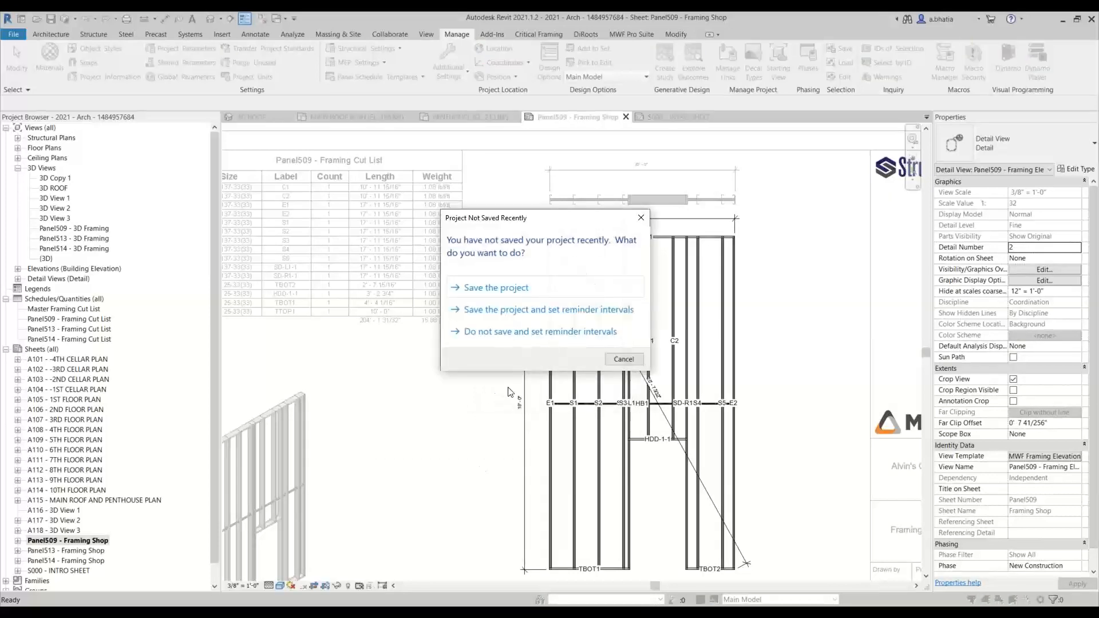
{"action": "left_click", "coordinate": [624, 359]}
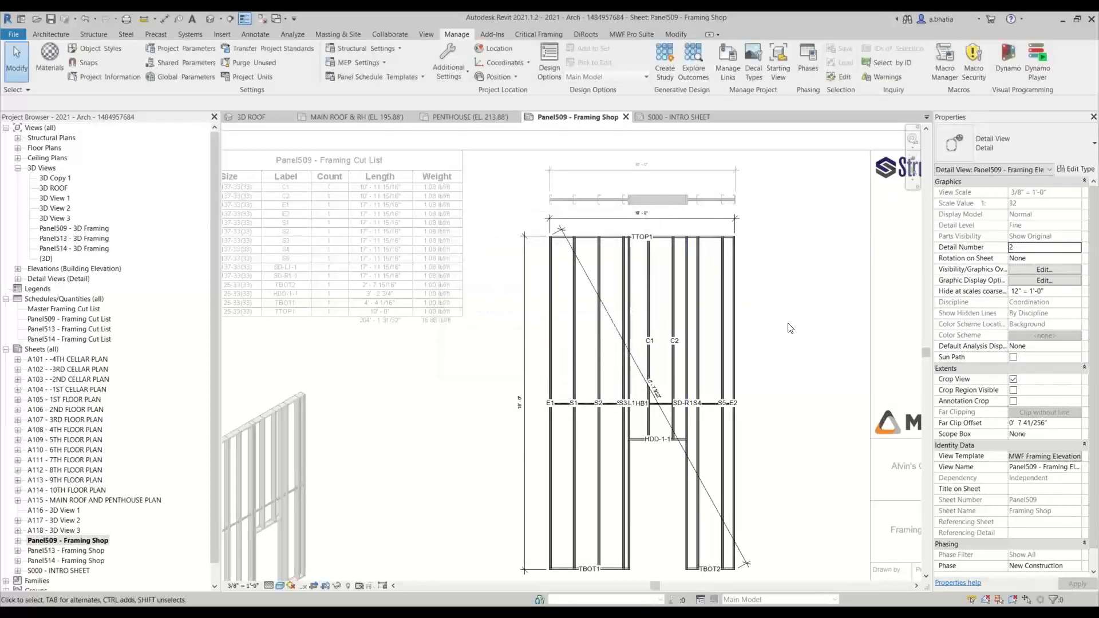
Deactivate the panel elevation view and examine the size, label, count, length and weight columns of the Panel509 framing cut list.
{"action": "right_click", "coordinate": [788, 325]}
{"action": "left_click", "coordinate": [830, 371]}
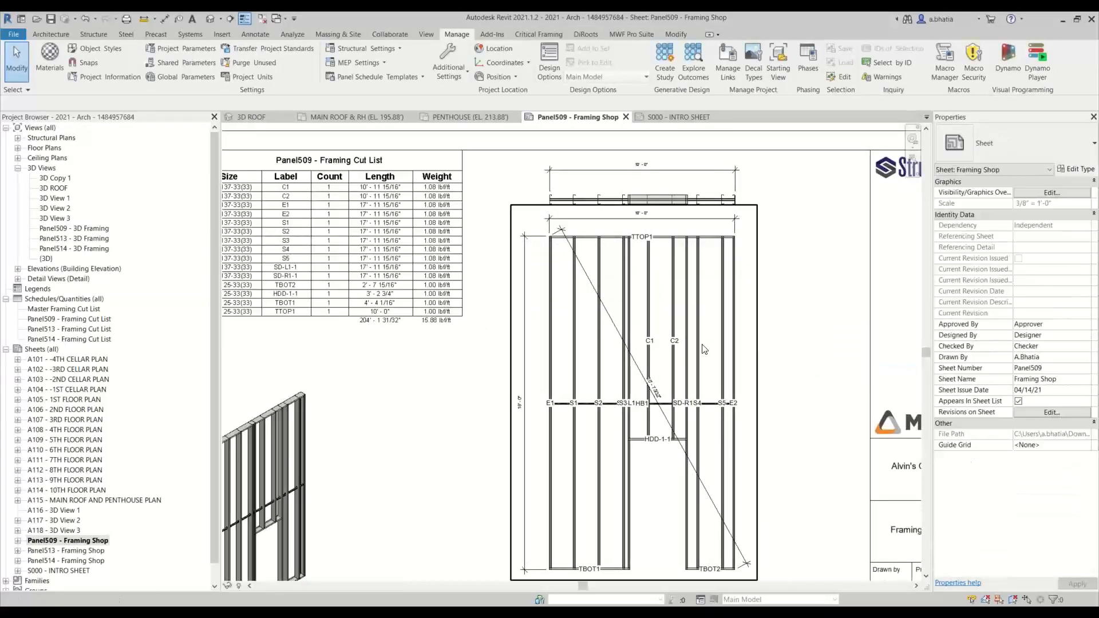
{"action": "scroll", "coordinate": [538, 384], "scroll_direction": "up", "scroll_amount": 3}
{"action": "scroll", "coordinate": [523, 366], "scroll_direction": "down", "scroll_amount": 2}
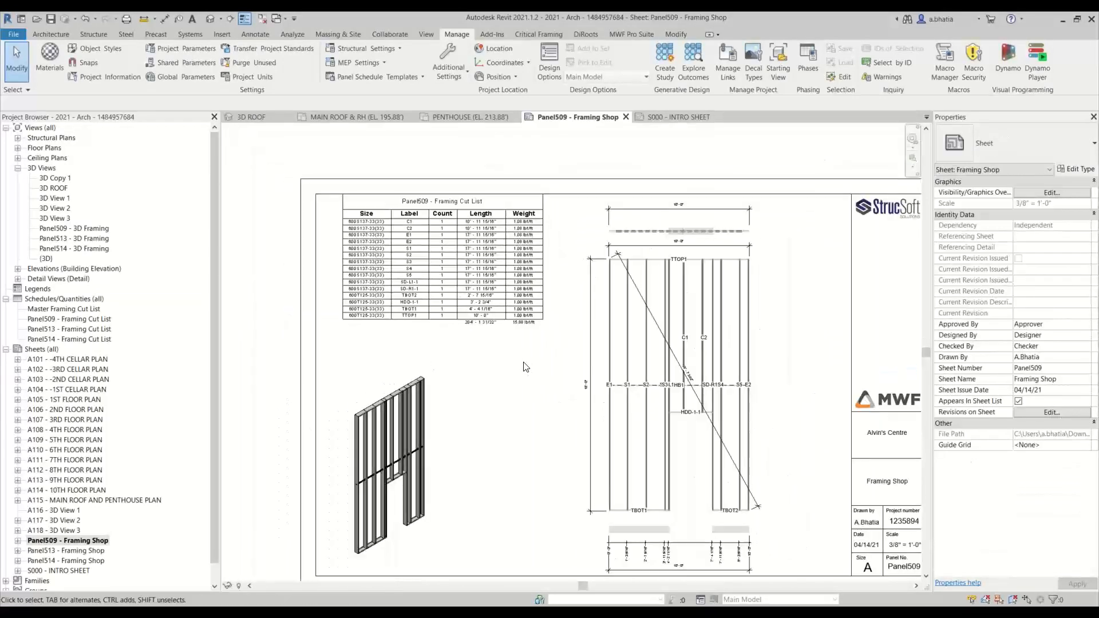
{"action": "scroll", "coordinate": [535, 370], "scroll_direction": "up", "scroll_amount": 1}
{"action": "middle_click_drag", "start_coordinate": [538, 371], "coordinate": [480, 356]}
{"action": "middle_click_drag", "start_coordinate": [455, 405], "coordinate": [383, 328]}
{"action": "middle_click_drag", "start_coordinate": [422, 373], "coordinate": [496, 431]}
{"action": "middle_click_drag", "start_coordinate": [404, 355], "coordinate": [412, 369]}
{"action": "middle_click_drag", "start_coordinate": [396, 305], "coordinate": [398, 412]}
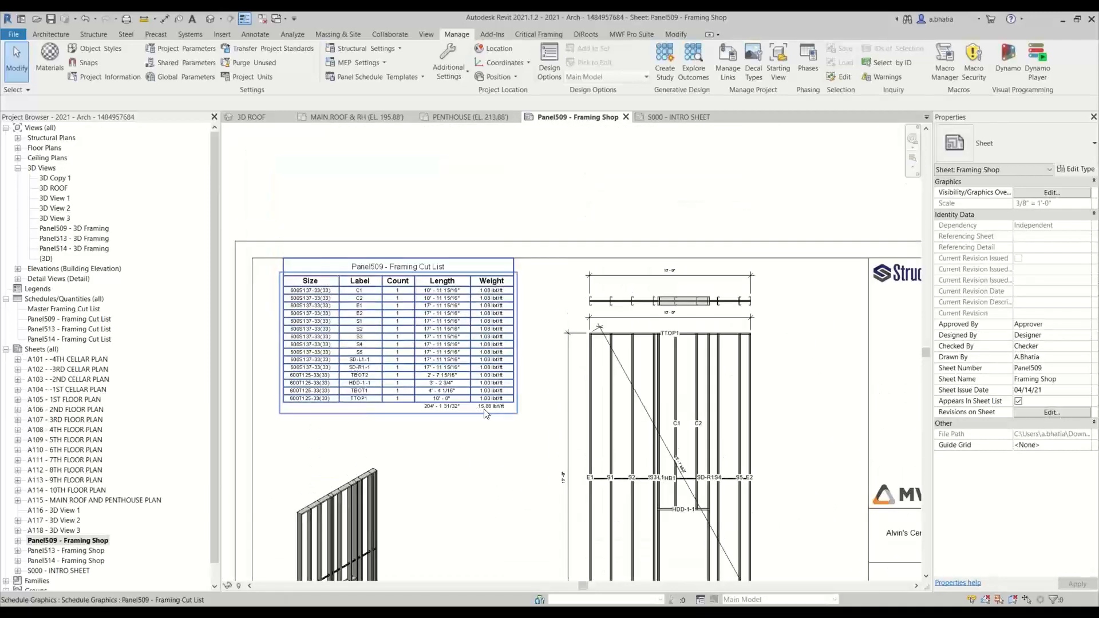
{"action": "scroll", "coordinate": [384, 353], "scroll_direction": "up", "scroll_amount": 3}
{"action": "middle_click_drag", "start_coordinate": [386, 353], "coordinate": [509, 412]}
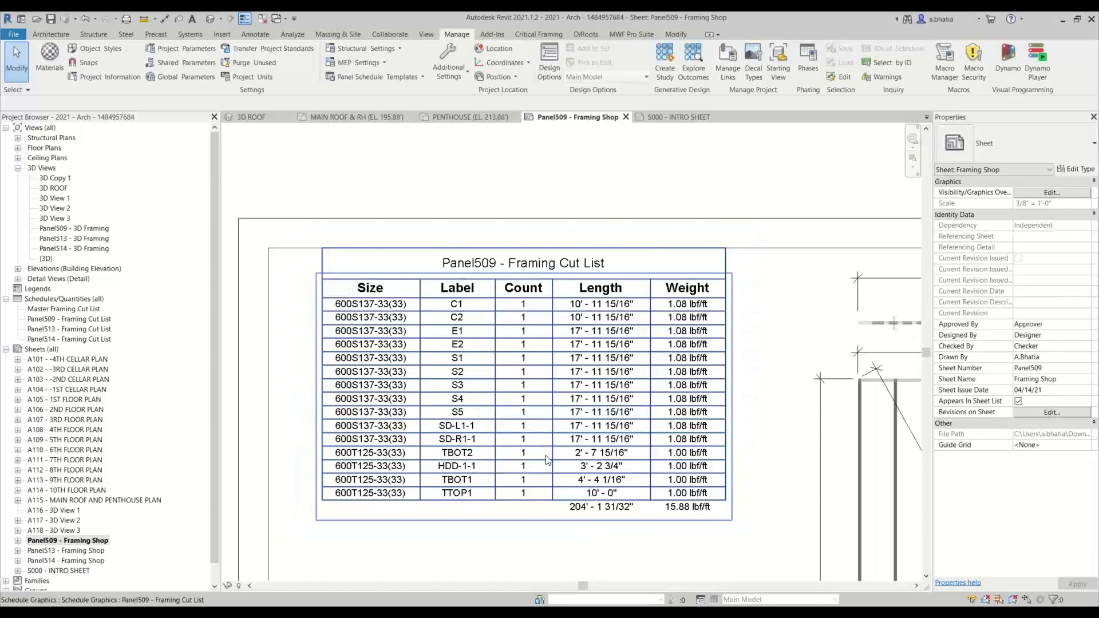
{"action": "scroll", "coordinate": [486, 423], "scroll_direction": "down", "scroll_amount": 2}
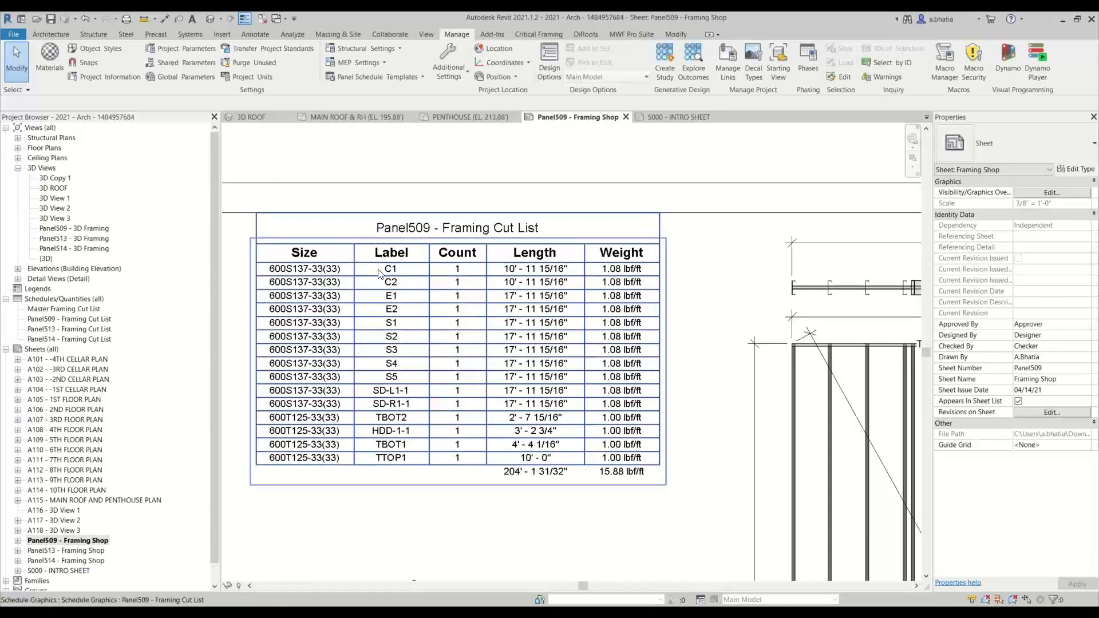
{"action": "scroll", "coordinate": [387, 393], "scroll_direction": "down", "scroll_amount": 1}
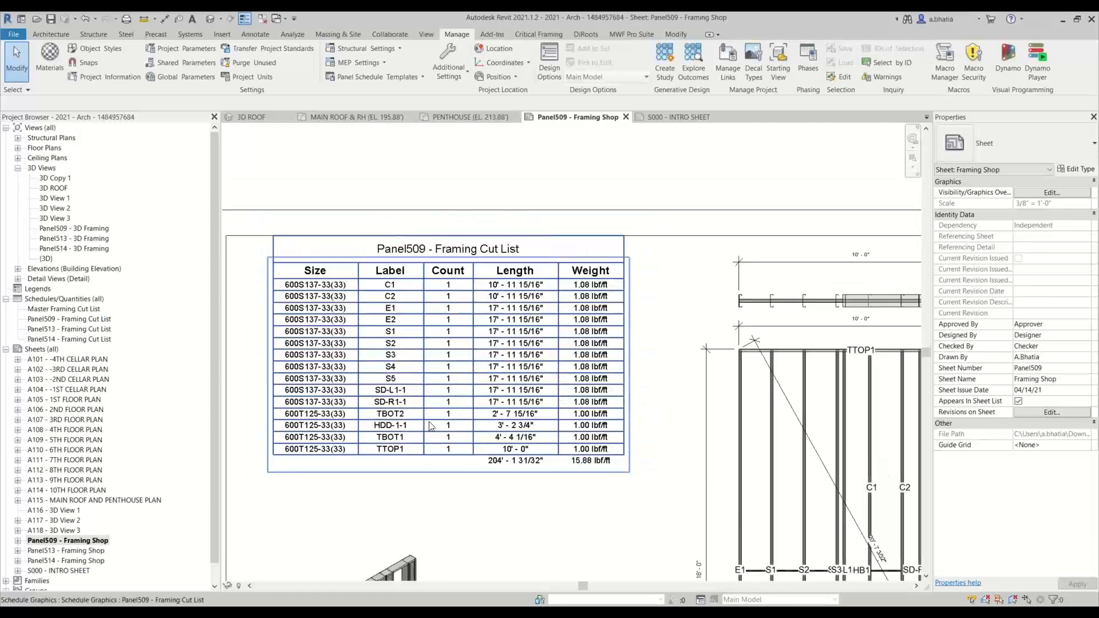
{"action": "scroll", "coordinate": [507, 458], "scroll_direction": "down", "scroll_amount": 1}
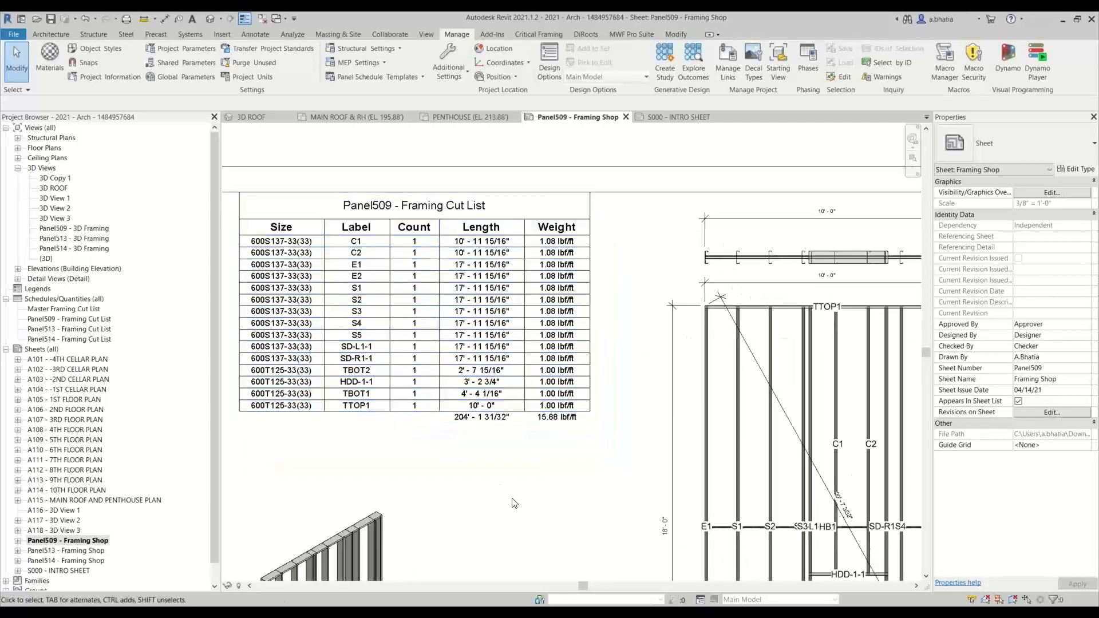
{"action": "middle_click_drag", "start_coordinate": [515, 505], "coordinate": [370, 468]}
{"action": "scroll", "coordinate": [477, 471], "scroll_direction": "down", "scroll_amount": 1}
Activate the panel elevation view, inspect the BIMSF_Label property of the S1 stud, and return to the sheet.
{"action": "double_click", "coordinate": [577, 465]}
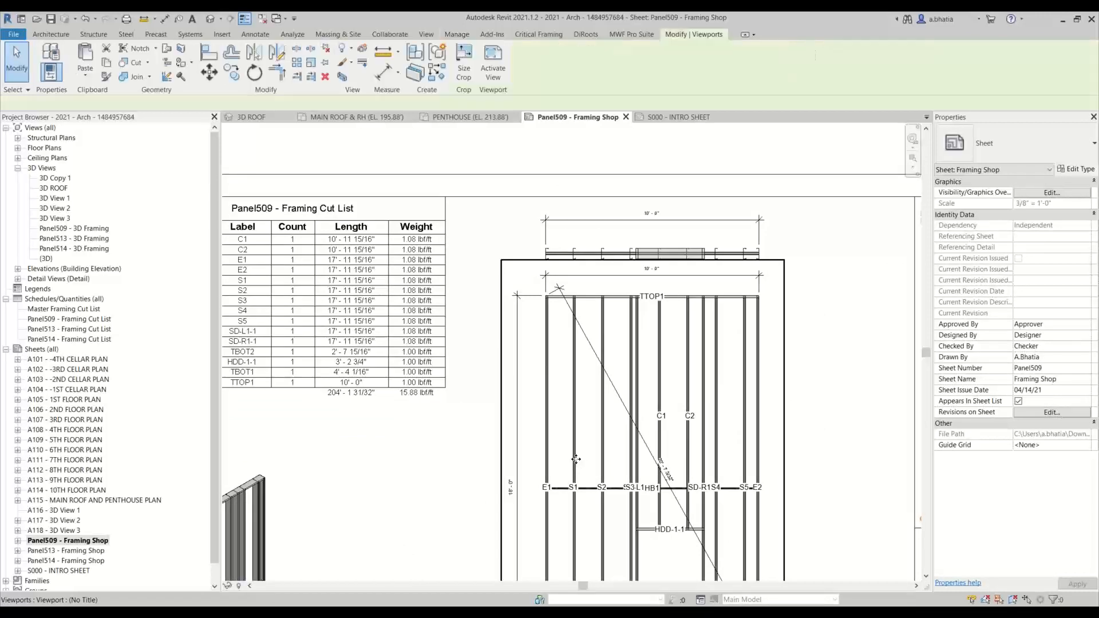
{"action": "left_click", "coordinate": [575, 461]}
{"action": "scroll", "coordinate": [578, 455], "scroll_direction": "up", "scroll_amount": 3}
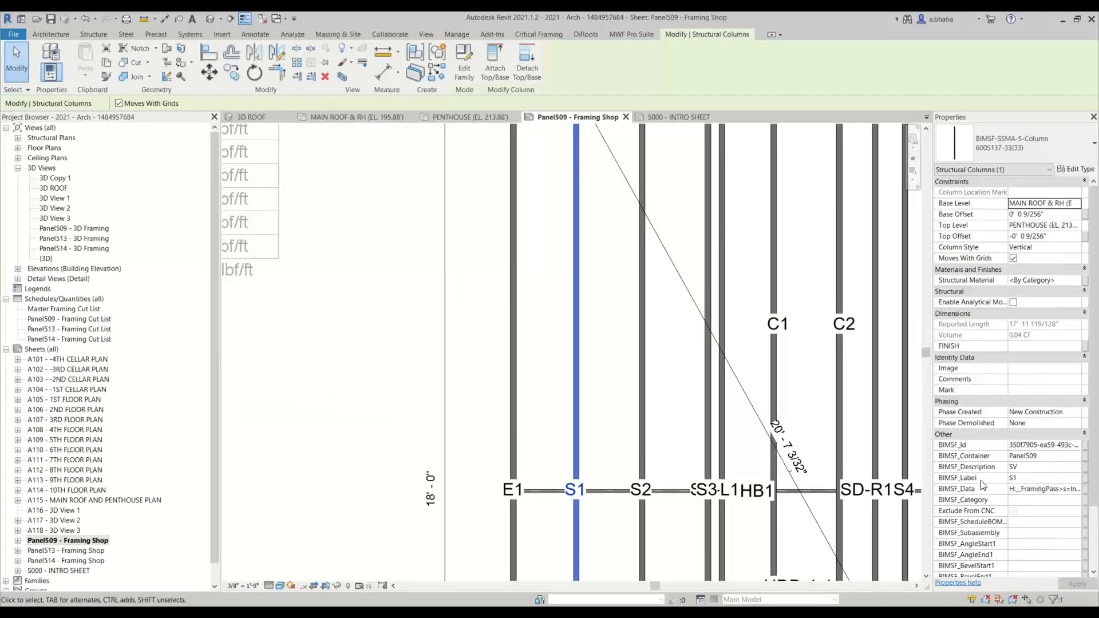
{"action": "left_click", "coordinate": [1044, 478]}
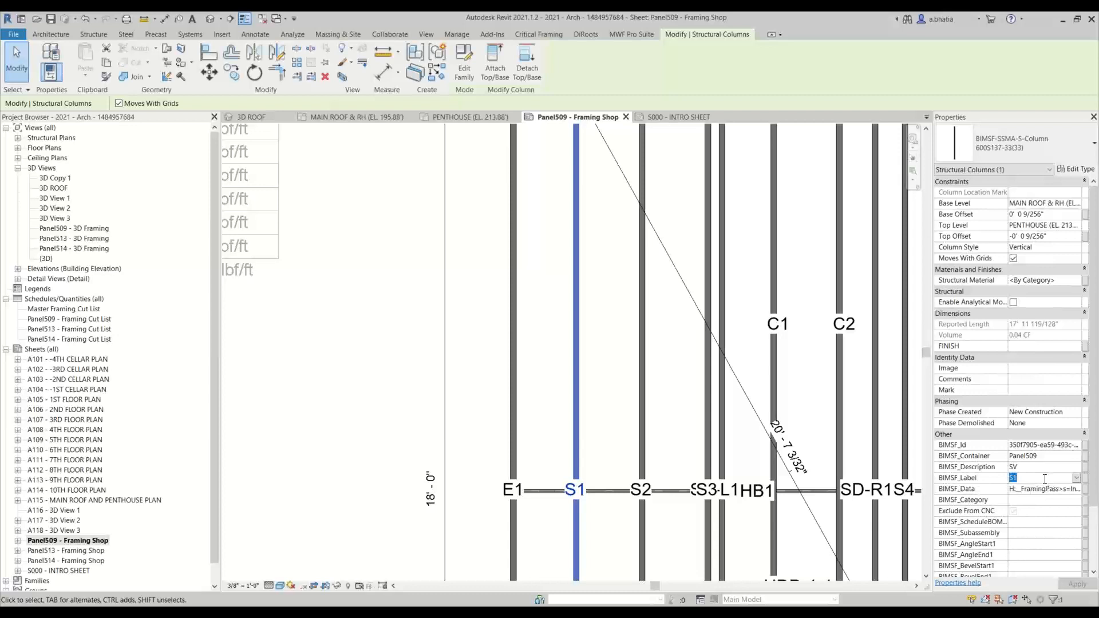
{"action": "left_click", "coordinate": [582, 420]}
{"action": "scroll", "coordinate": [601, 383], "scroll_direction": "down", "scroll_amount": 3}
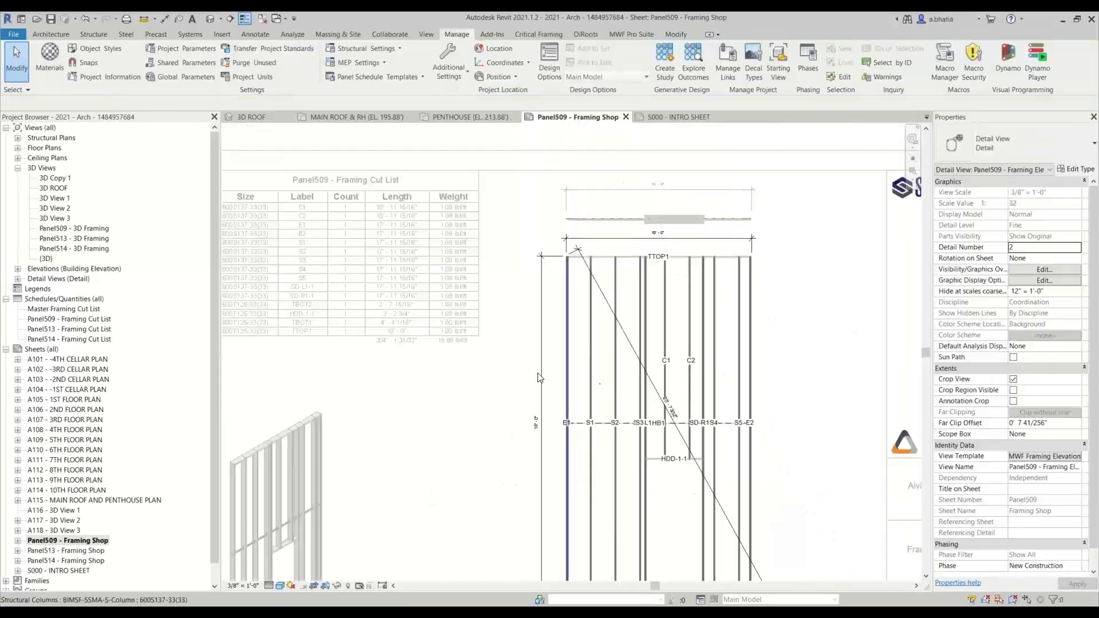
{"action": "middle_click_drag", "start_coordinate": [500, 383], "coordinate": [580, 423]}
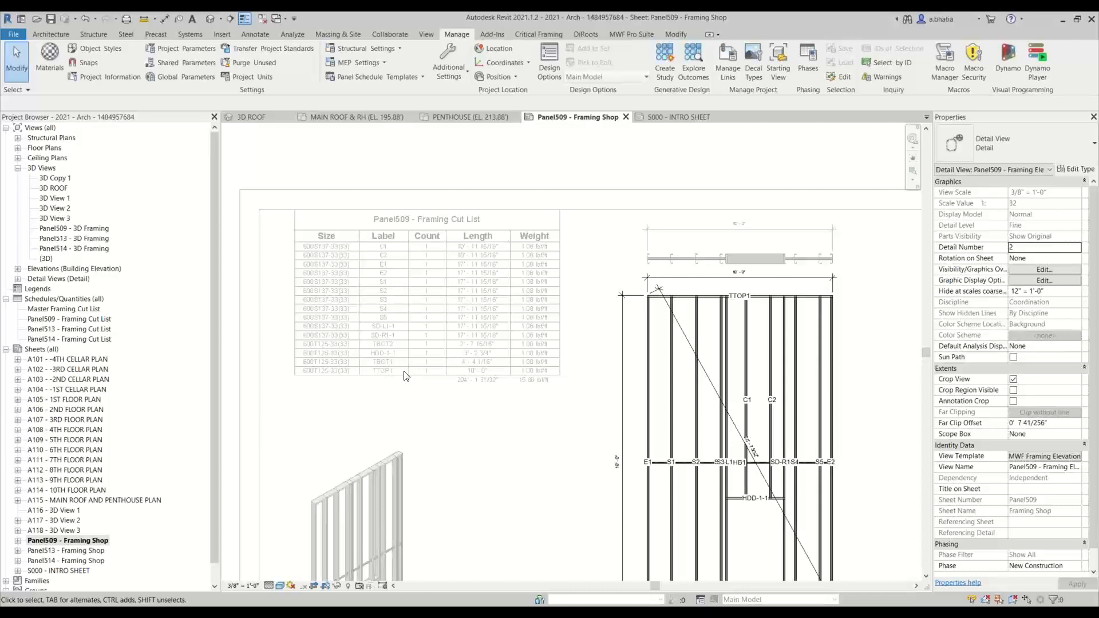
{"action": "right_click", "coordinate": [403, 331]}
{"action": "left_click", "coordinate": [437, 371]}
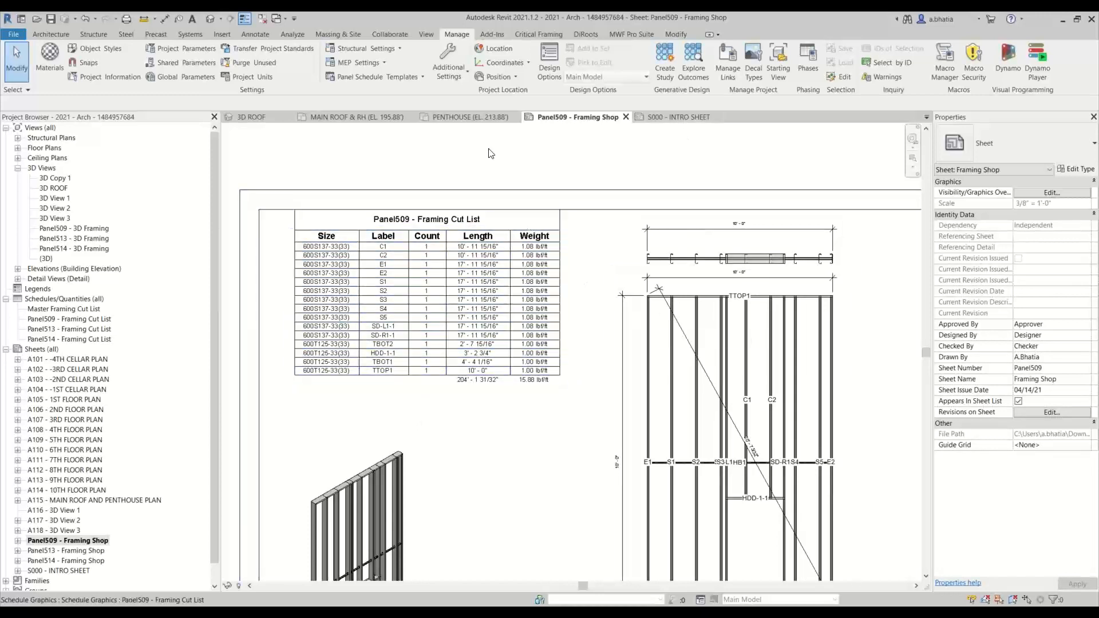
Find BIMSF_ScheduleLabel in the project parameters list and close the list without changes.
{"action": "left_click", "coordinate": [182, 49]}
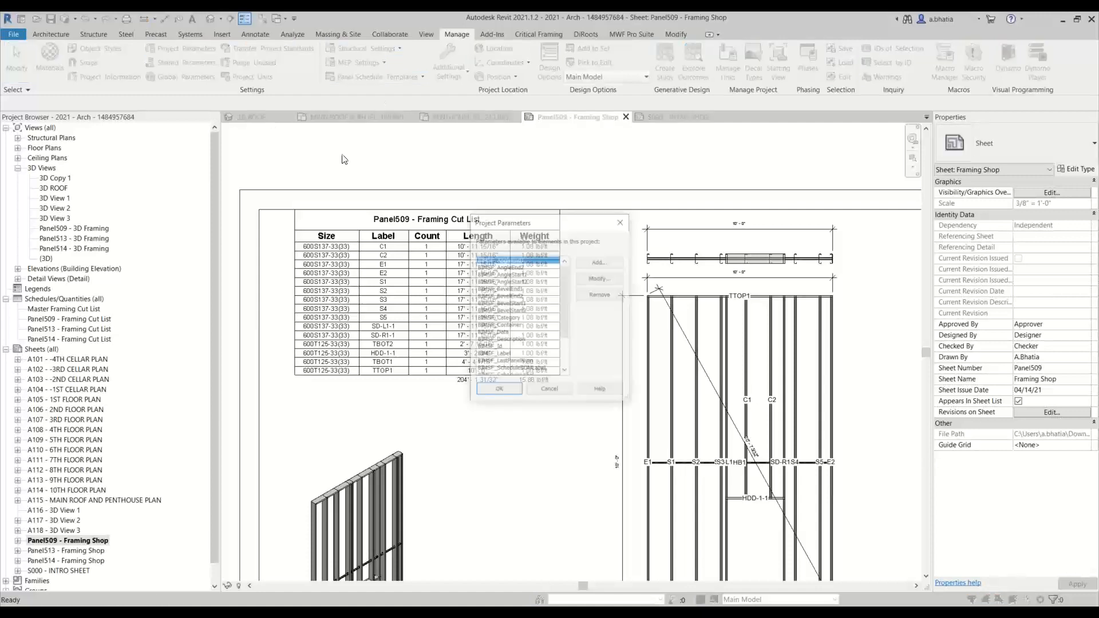
{"action": "scroll", "coordinate": [537, 303], "scroll_direction": "down", "scroll_amount": 2}
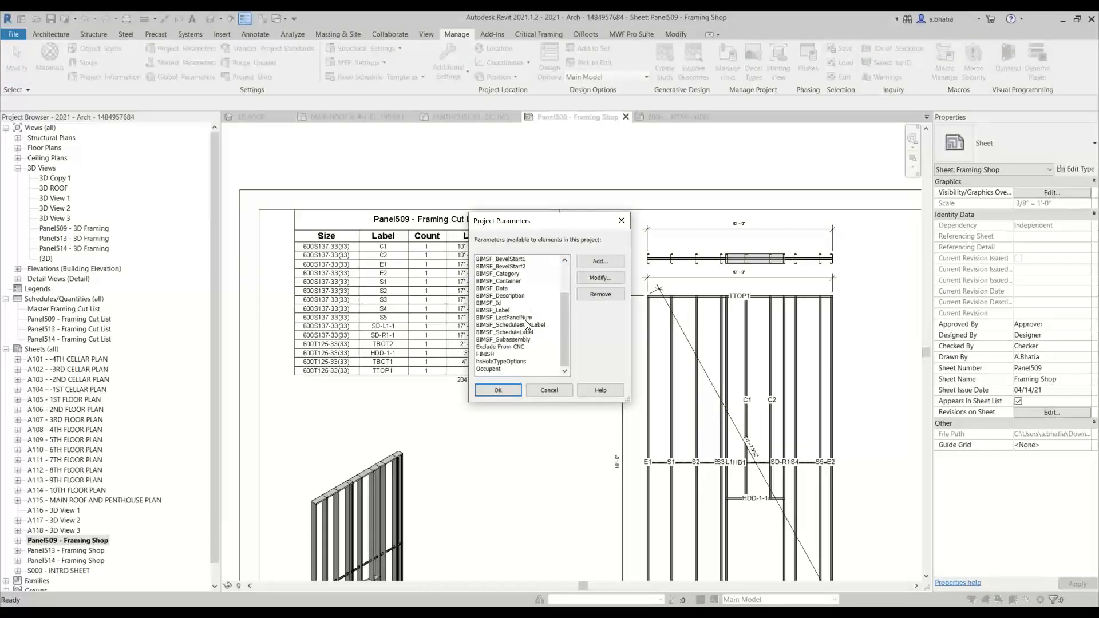
{"action": "left_click", "coordinate": [518, 332]}
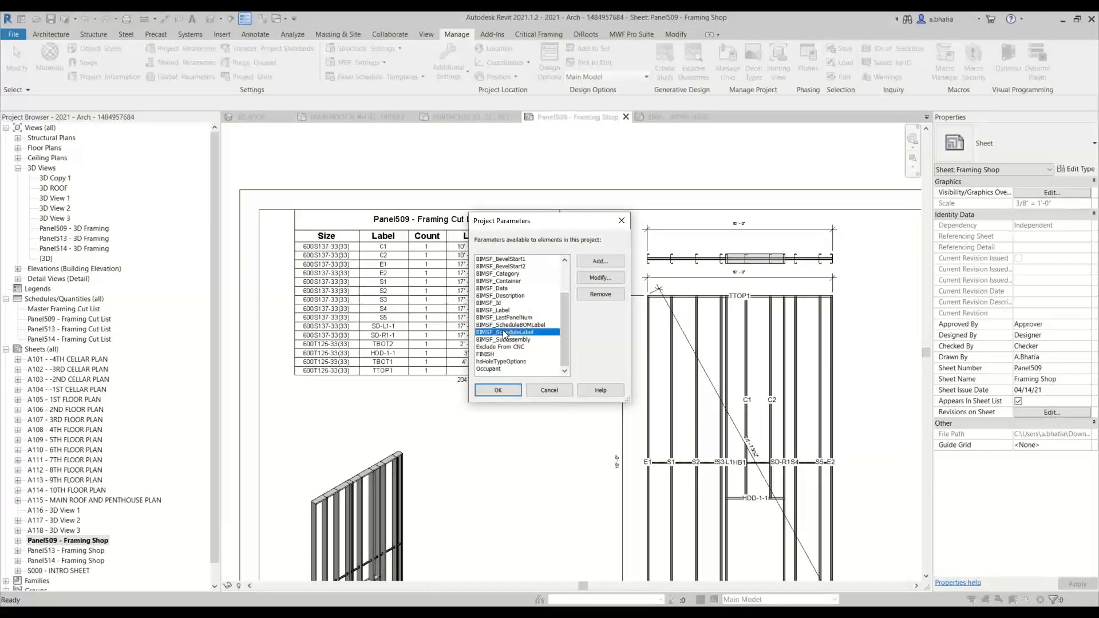
{"action": "left_click", "coordinate": [544, 386]}
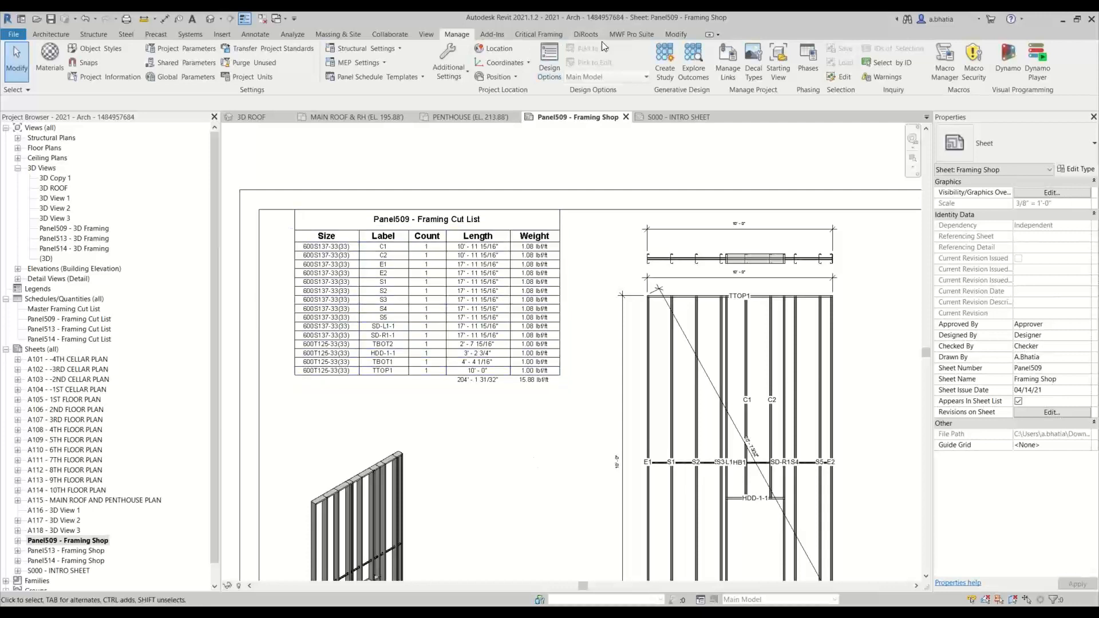
Review the miscellaneous wall drawing settings of the MWF Shops 11x17 (Default) - Custom Cut List type, and close the Wall Drawings Manager.
{"action": "left_click", "coordinate": [631, 33]}
{"action": "left_click", "coordinate": [191, 60]}
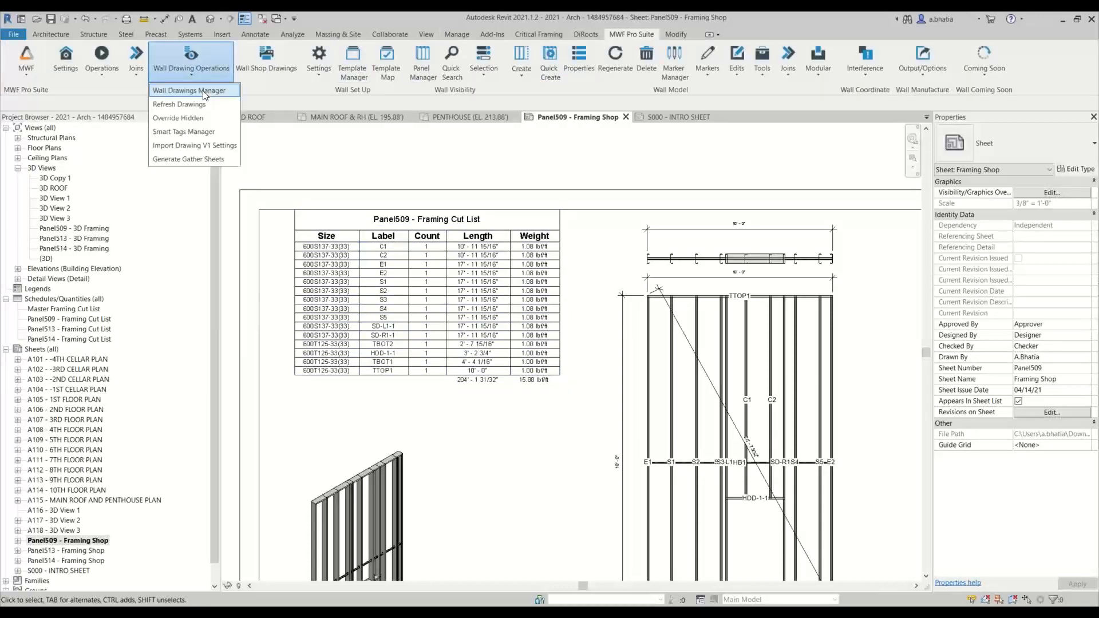
{"action": "left_click", "coordinate": [183, 87]}
{"action": "left_click", "coordinate": [589, 186]}
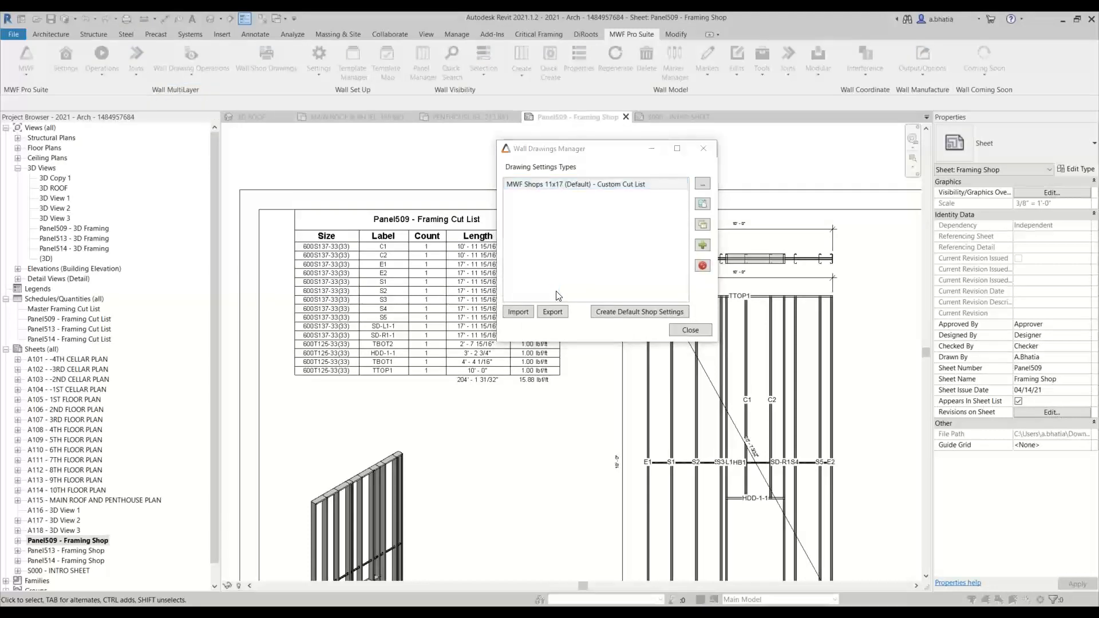
{"action": "left_click", "coordinate": [483, 85]}
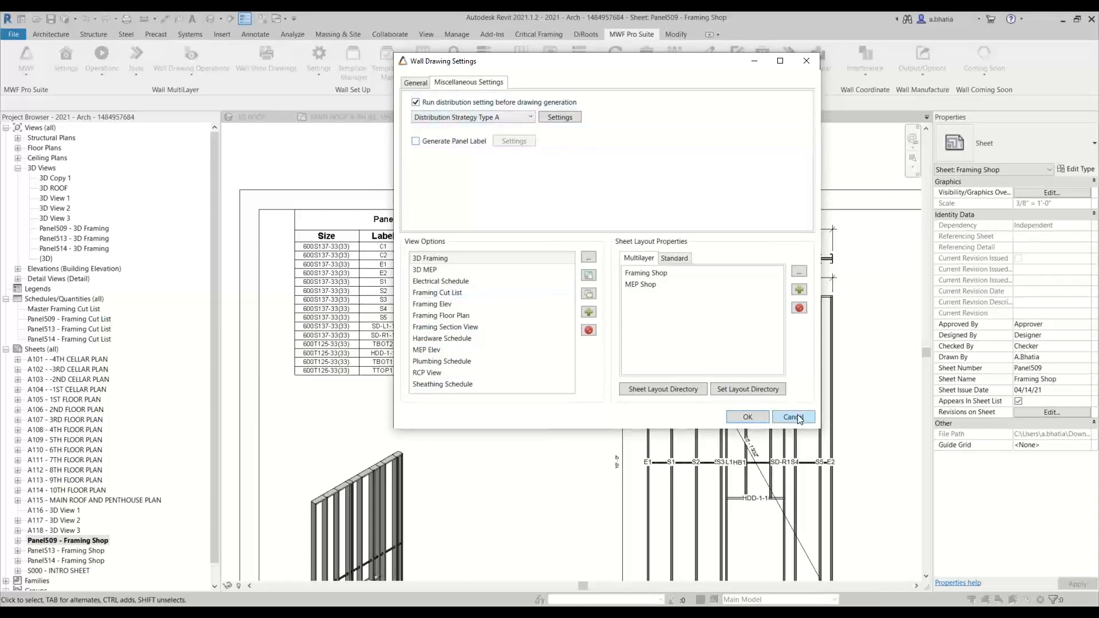
{"action": "left_click", "coordinate": [747, 417]}
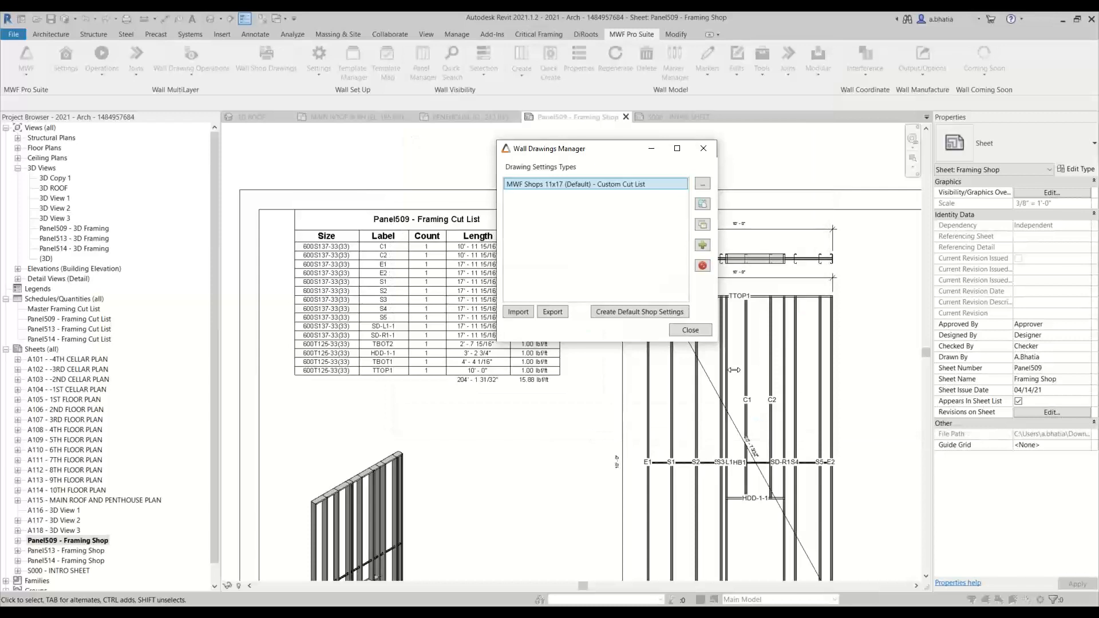
{"action": "left_click", "coordinate": [695, 326]}
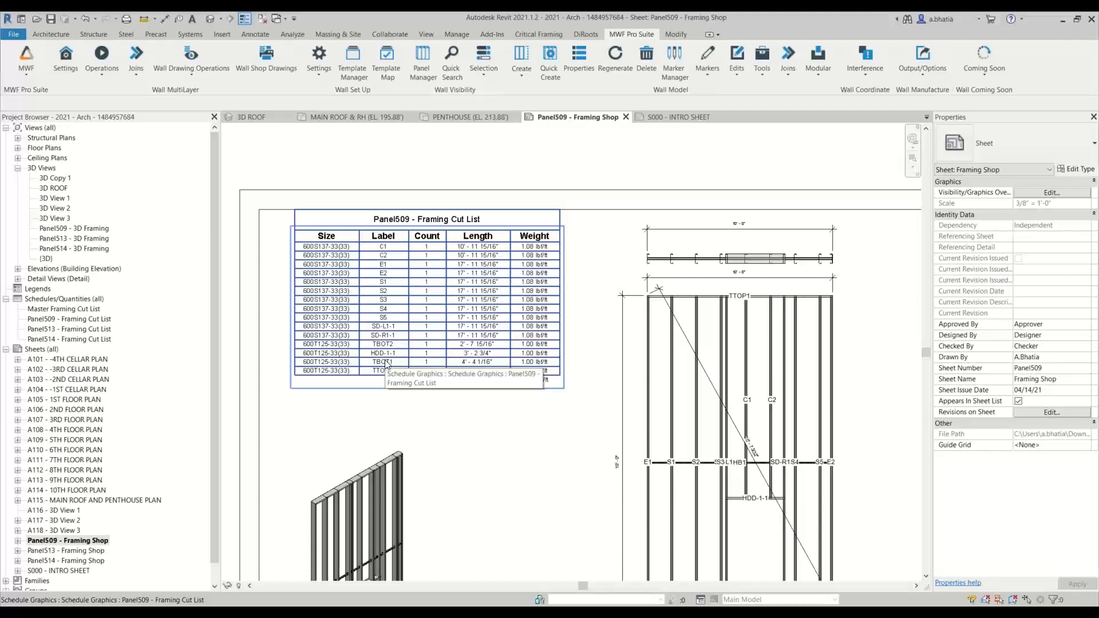
Open the Panel509 - Framing Cut List schedule from the sheet and review its filter and sorting/grouping rules.
{"action": "left_click", "coordinate": [385, 325]}
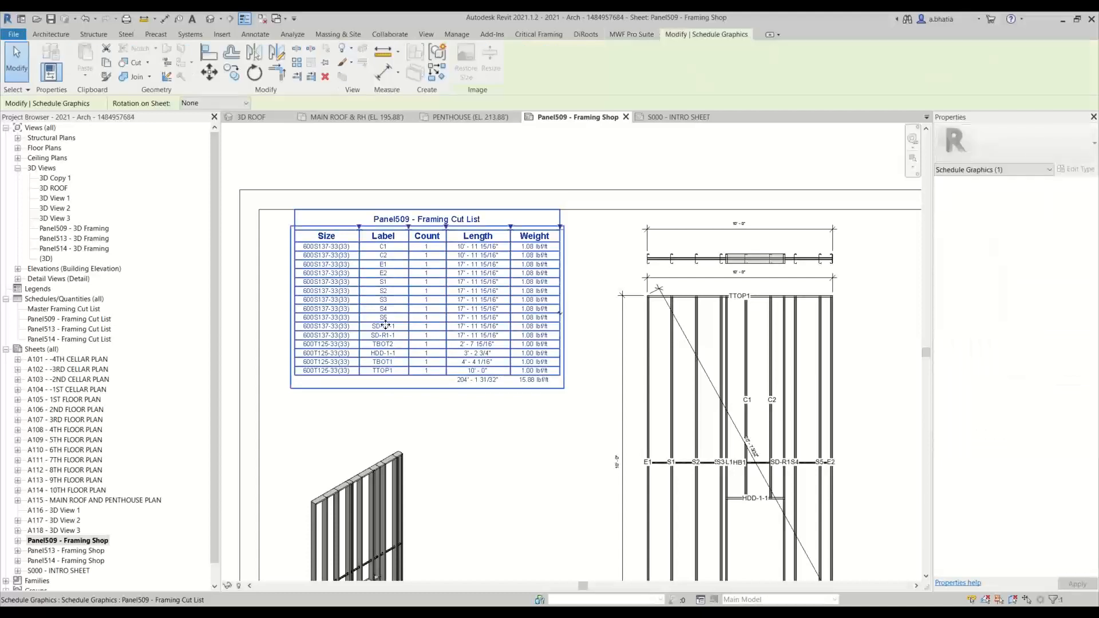
{"action": "double_click", "coordinate": [385, 325]}
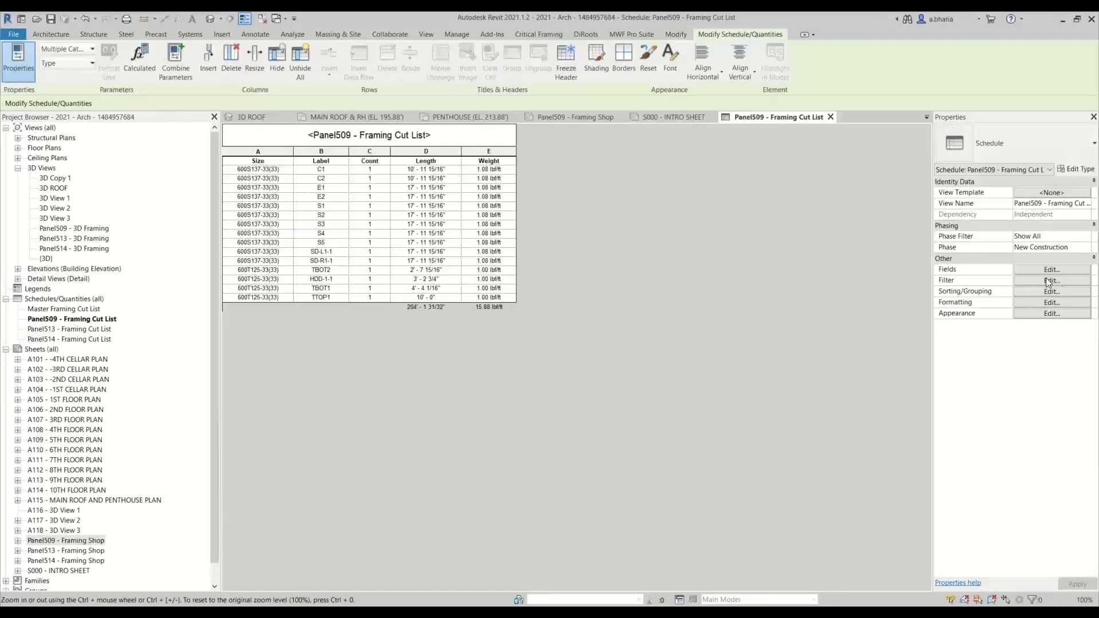
{"action": "left_click", "coordinate": [74, 311]}
{"action": "left_click", "coordinate": [72, 318]}
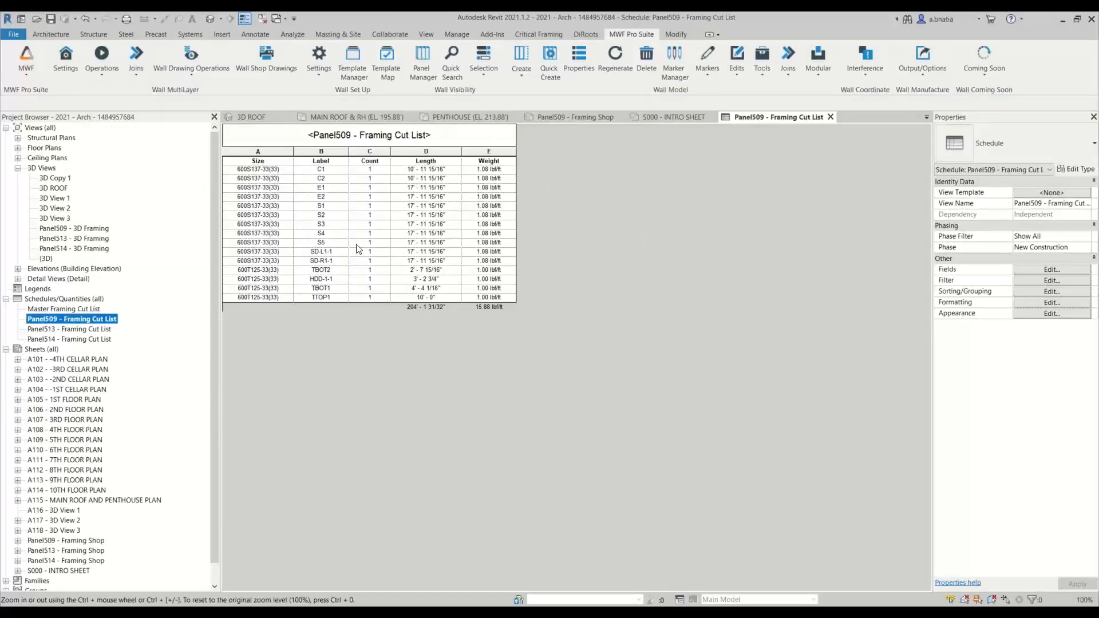
{"action": "left_click", "coordinate": [1052, 281]}
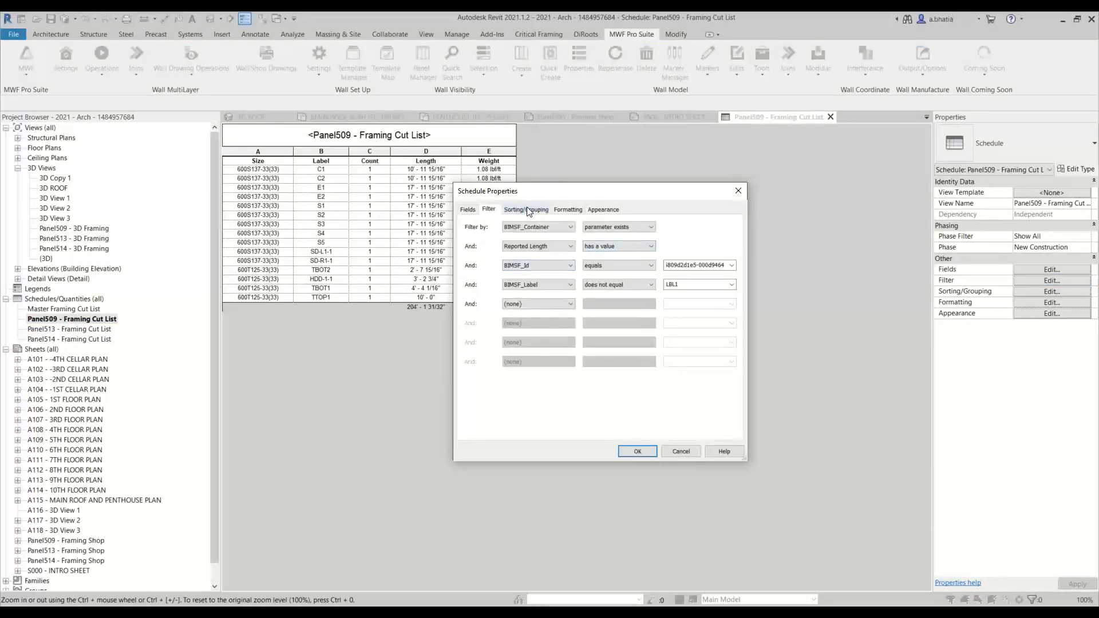
{"action": "left_click", "coordinate": [510, 212]}
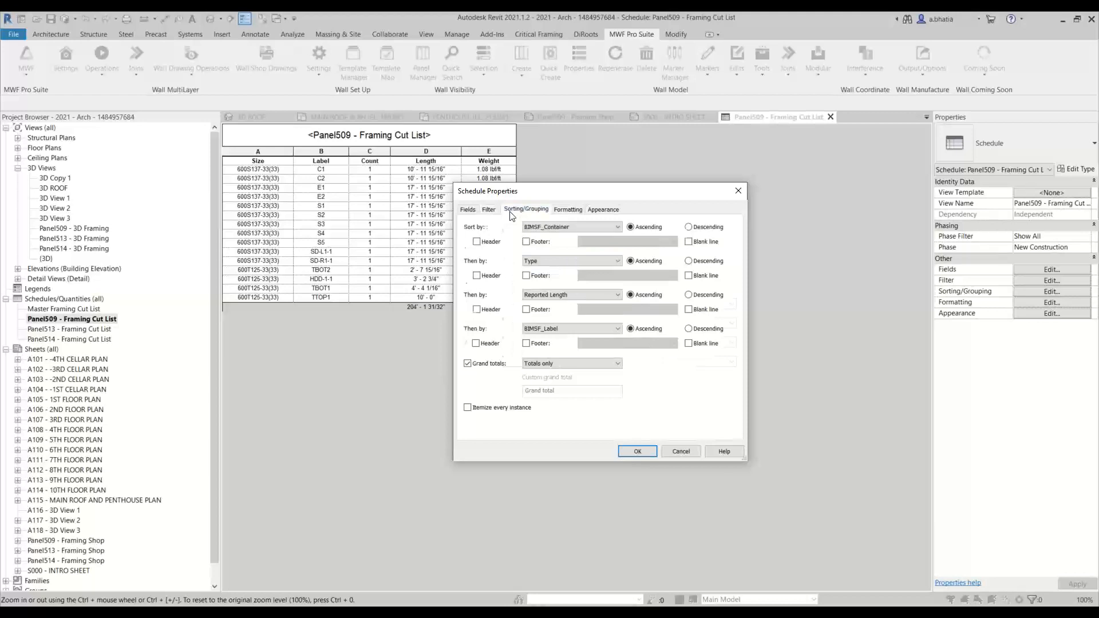
Compare the scheduled BIMSF_Label field with the available fields and select BIMSF_ScheduleLabel among them.
{"action": "left_click", "coordinate": [468, 210]}
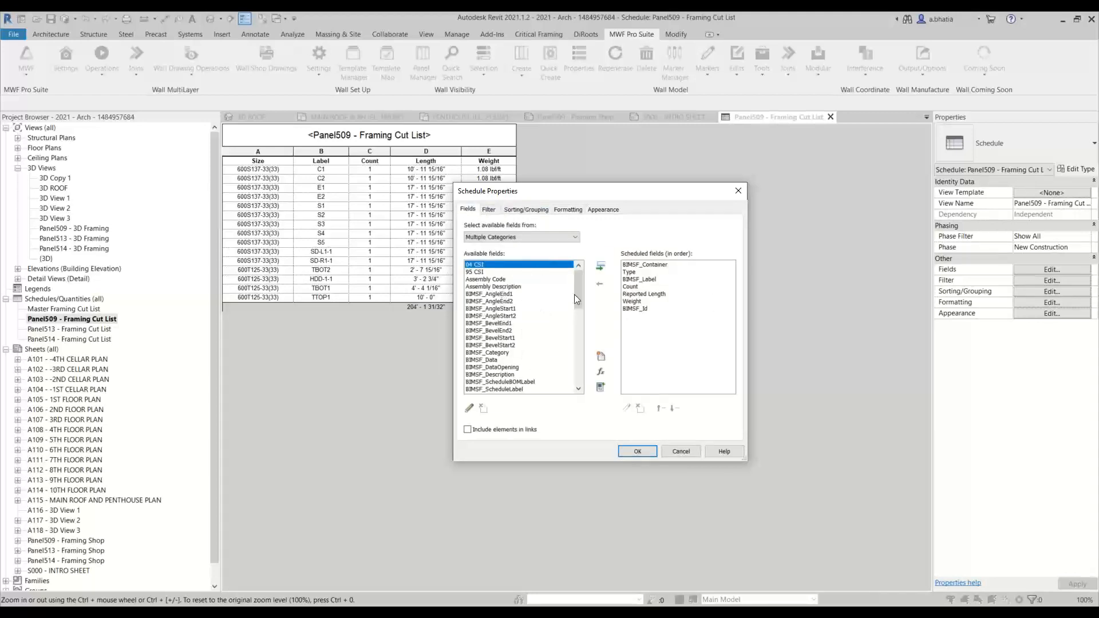
{"action": "left_click", "coordinate": [648, 280]}
{"action": "left_click", "coordinate": [523, 310]}
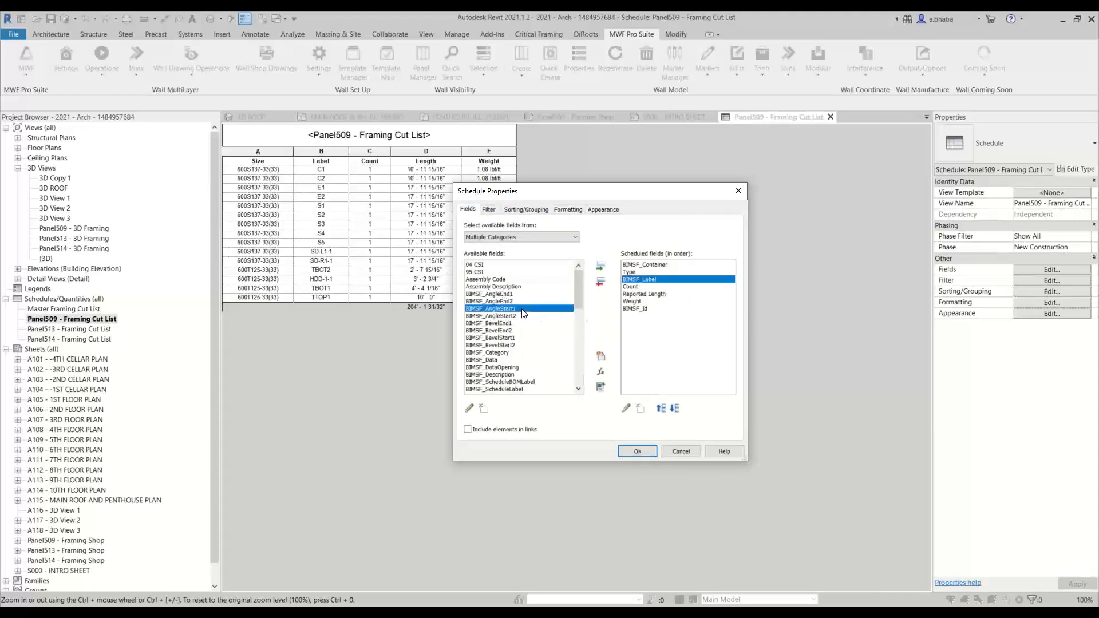
{"action": "scroll", "coordinate": [523, 314], "scroll_direction": "down", "scroll_amount": 5}
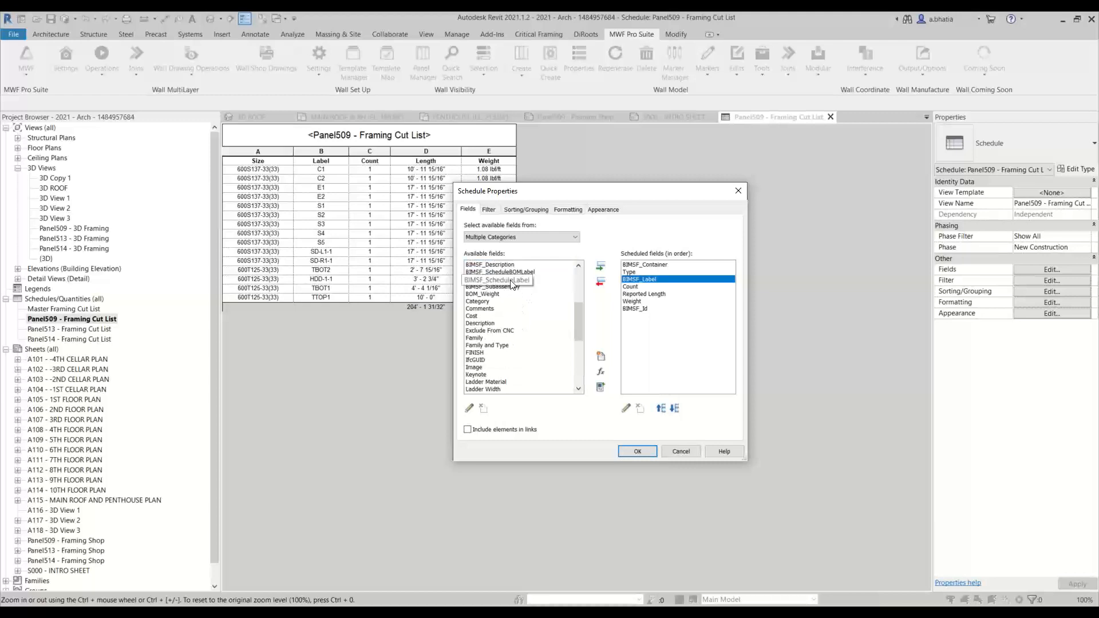
{"action": "left_click", "coordinate": [491, 280]}
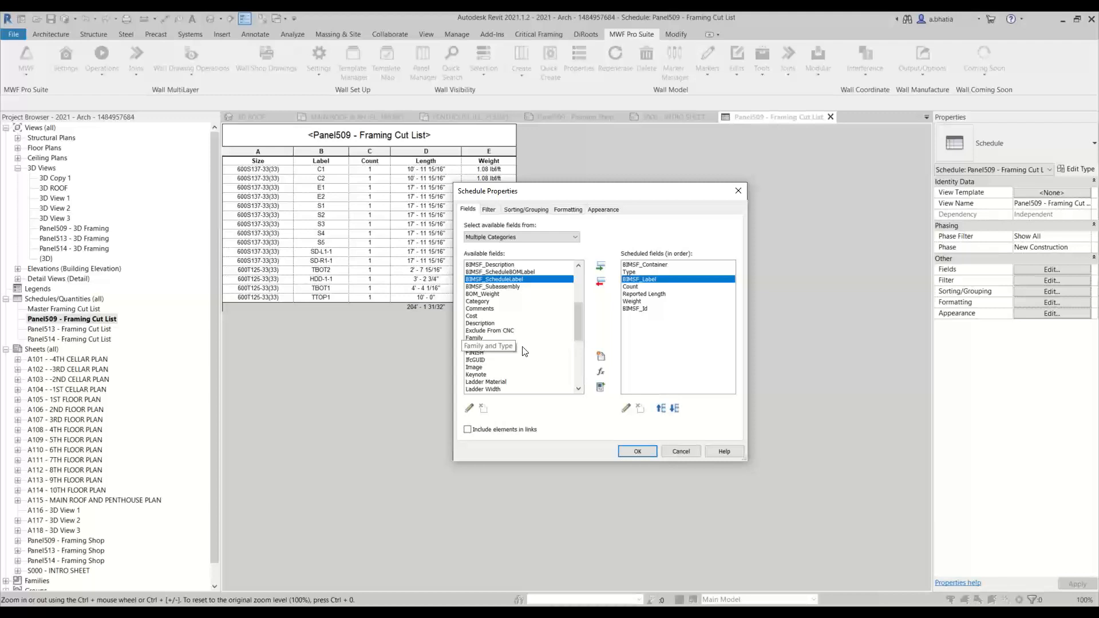
Start a new shared parameter for the schedule and choose BIMSF_ScheduleLabel from the BimSf parameter group.
{"action": "left_click", "coordinate": [600, 356]}
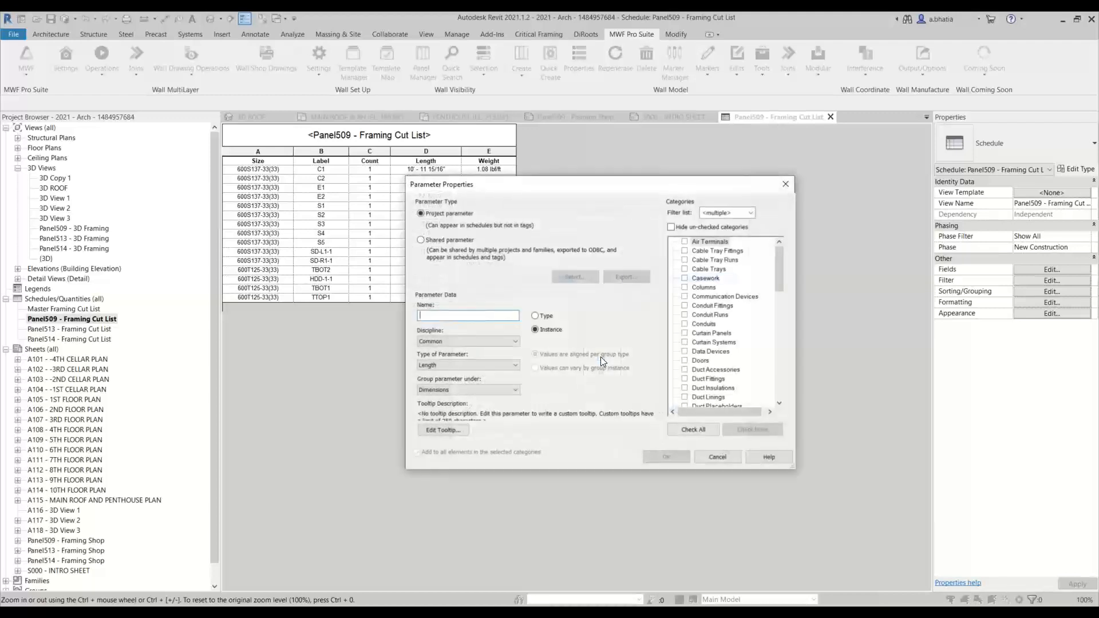
{"action": "left_click", "coordinate": [423, 238]}
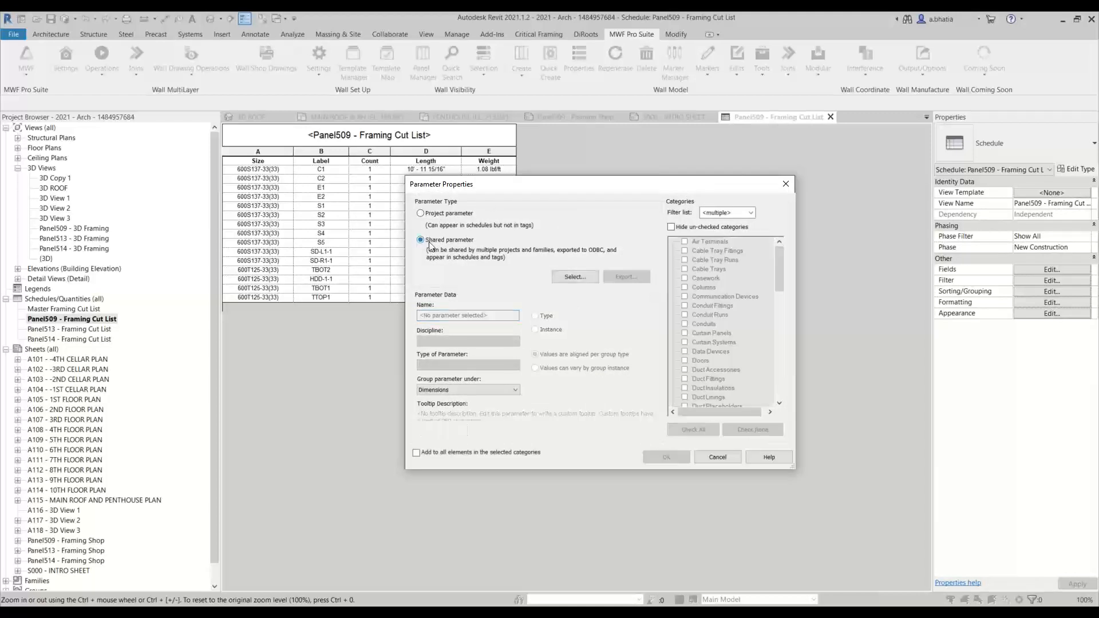
{"action": "left_click", "coordinate": [574, 277]}
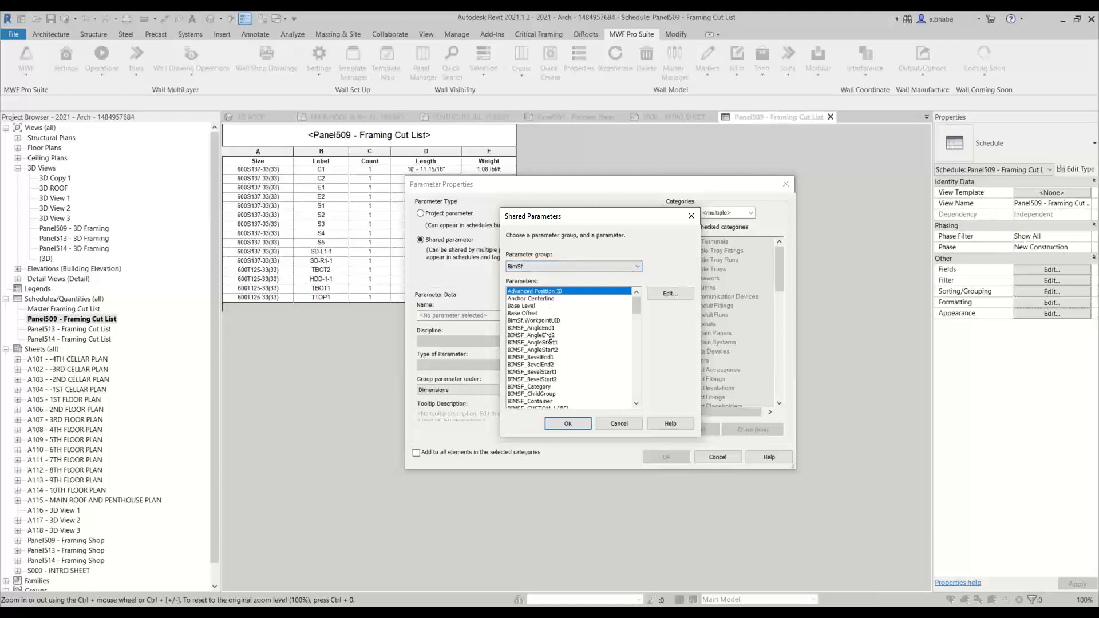
{"action": "scroll", "coordinate": [547, 337], "scroll_direction": "down", "scroll_amount": 5}
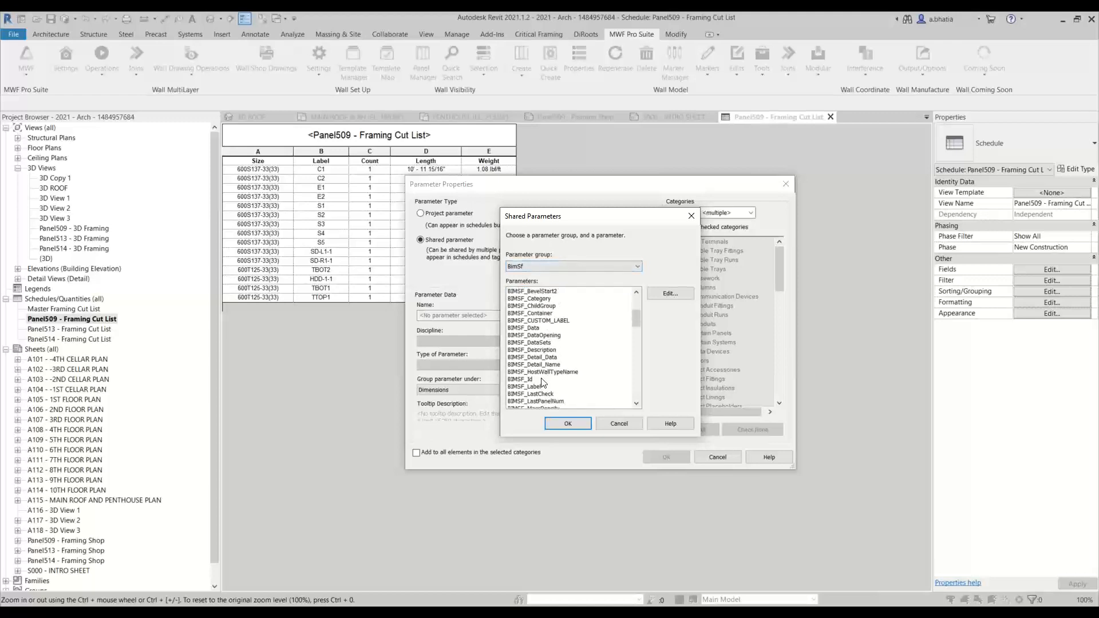
{"action": "scroll", "coordinate": [542, 379], "scroll_direction": "down", "scroll_amount": 4}
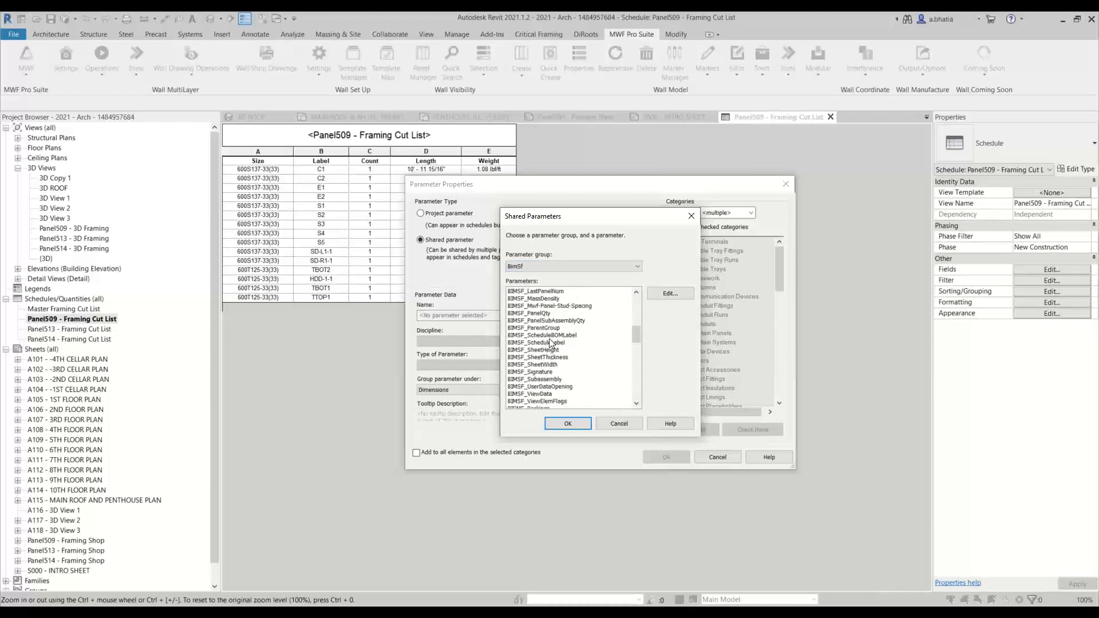
{"action": "left_click", "coordinate": [547, 343]}
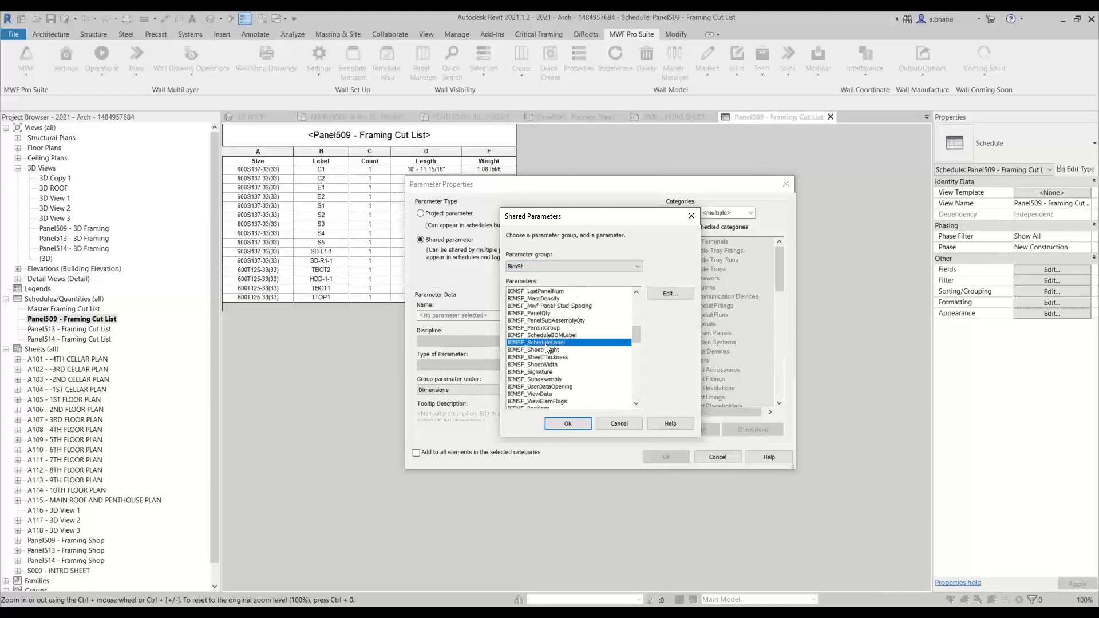
{"action": "left_click", "coordinate": [557, 424]}
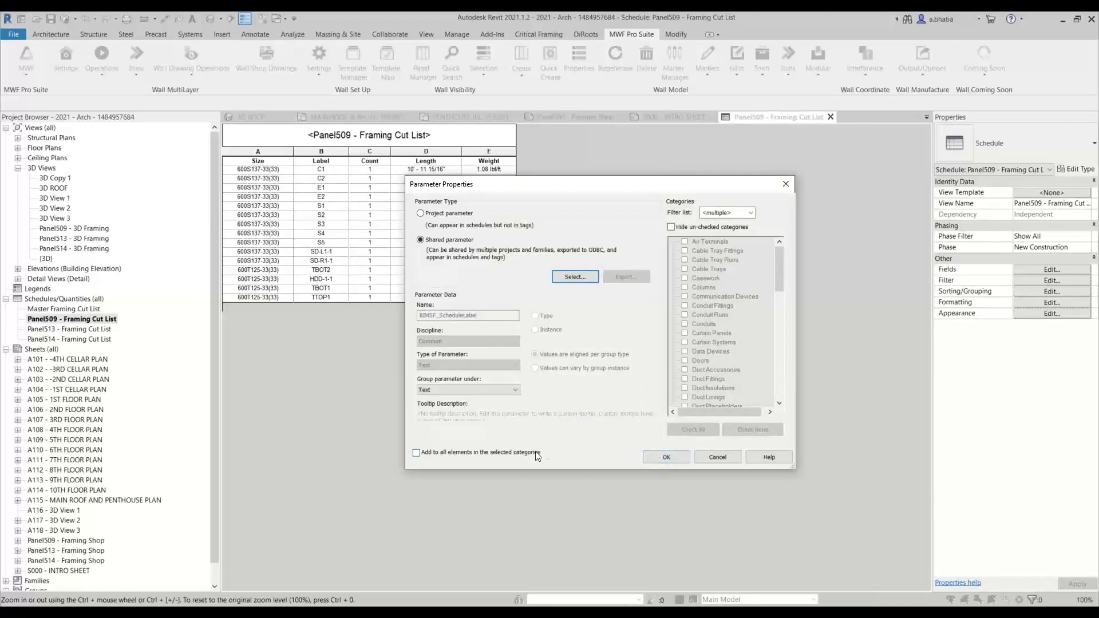
Add the parameter to all Structural Columns, Structural Connections and Structural Framing elements, with values that can vary by group instance.
{"action": "left_click", "coordinate": [440, 453]}
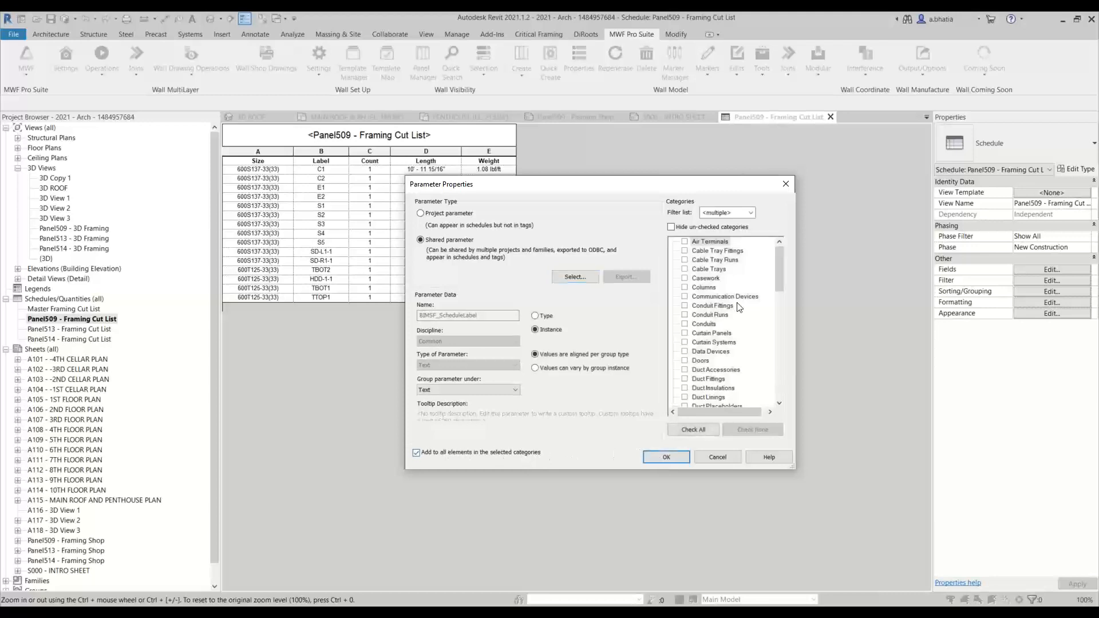
{"action": "scroll", "coordinate": [739, 307], "scroll_direction": "down", "scroll_amount": 13}
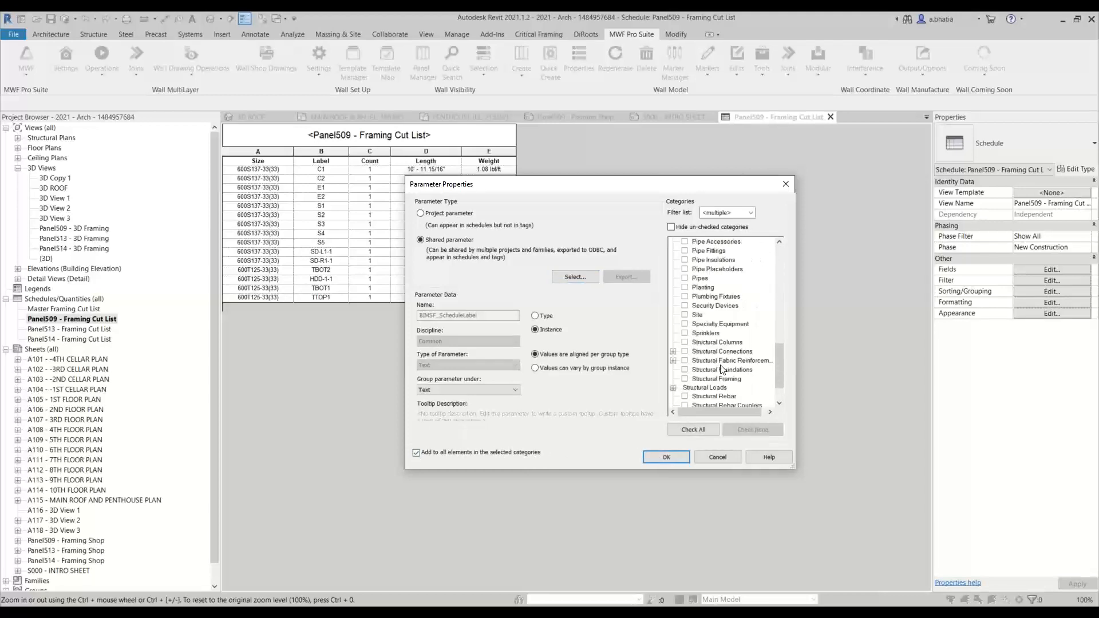
{"action": "scroll", "coordinate": [723, 370], "scroll_direction": "down", "scroll_amount": 2}
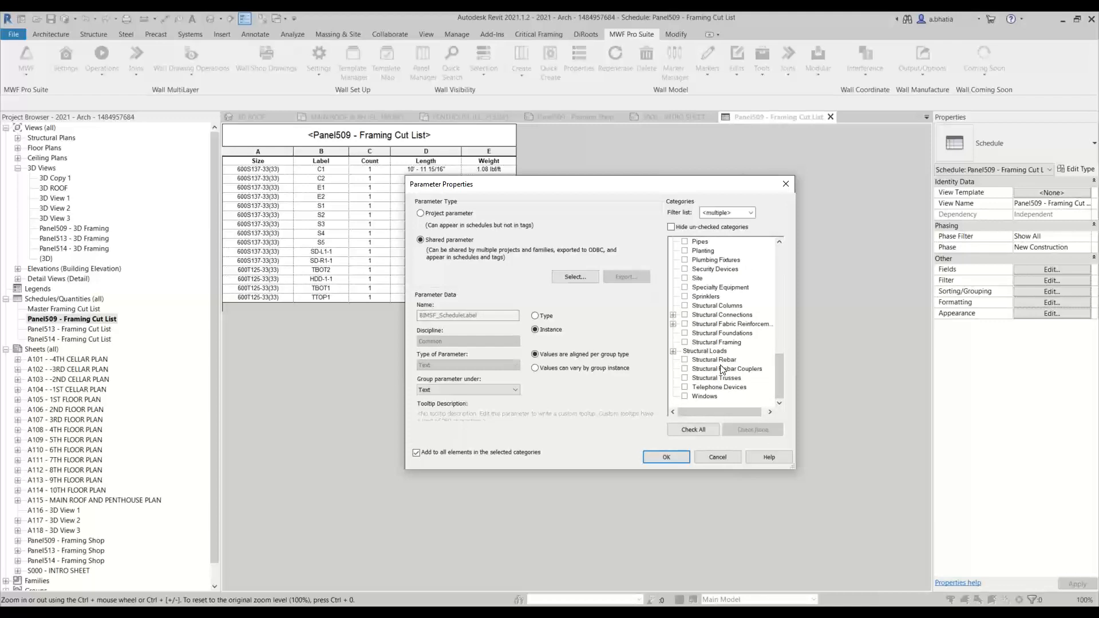
{"action": "left_click", "coordinate": [685, 316]}
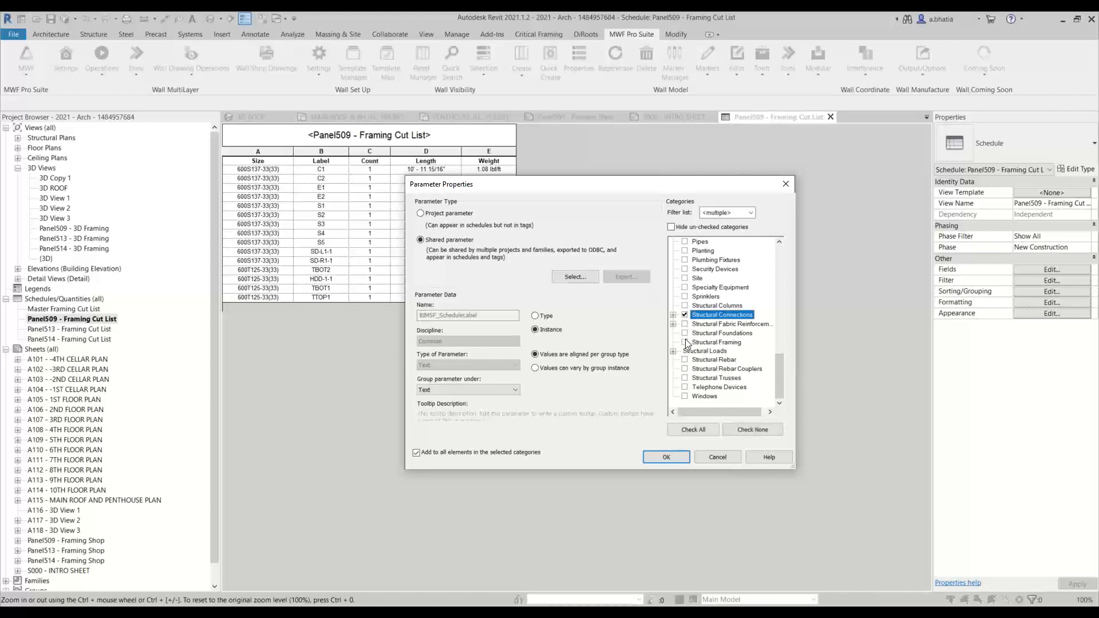
{"action": "left_click", "coordinate": [685, 343]}
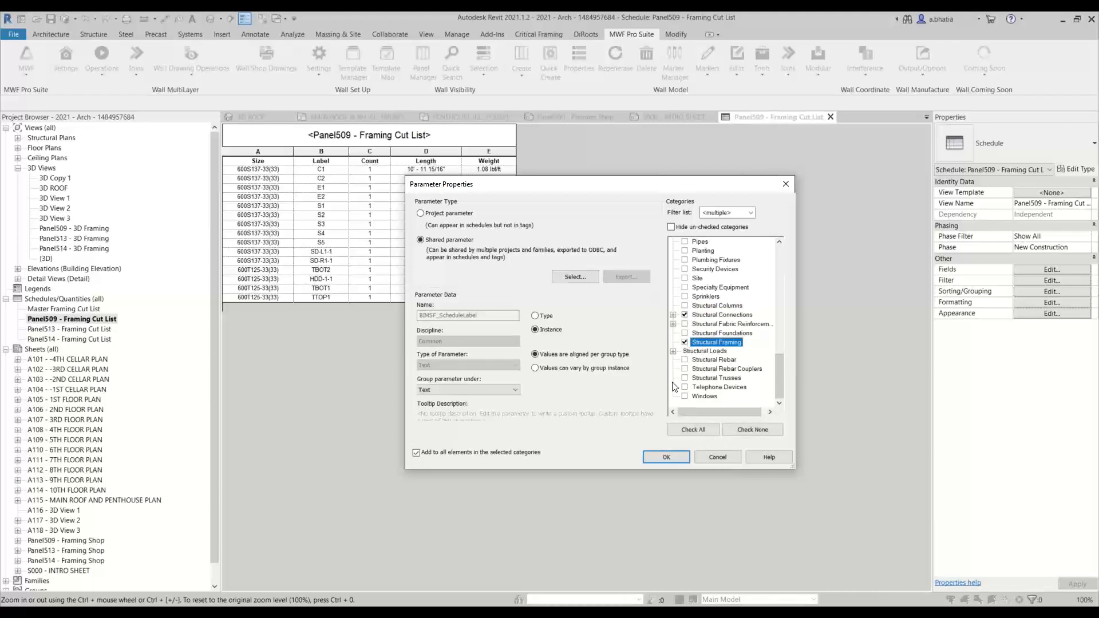
{"action": "left_click", "coordinate": [685, 306]}
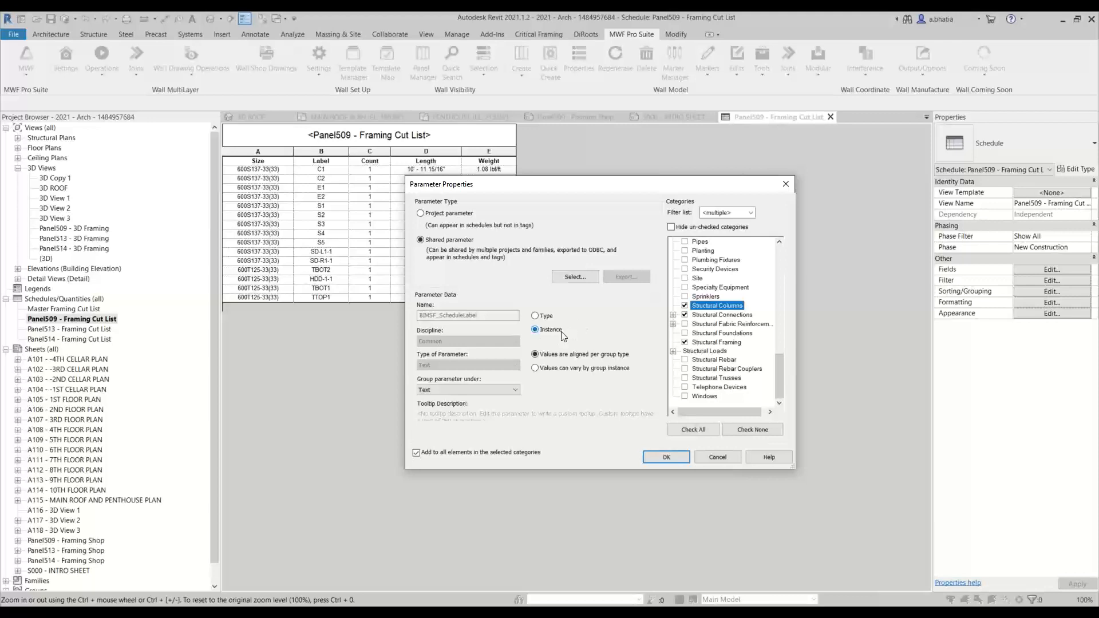
{"action": "left_click", "coordinate": [535, 369]}
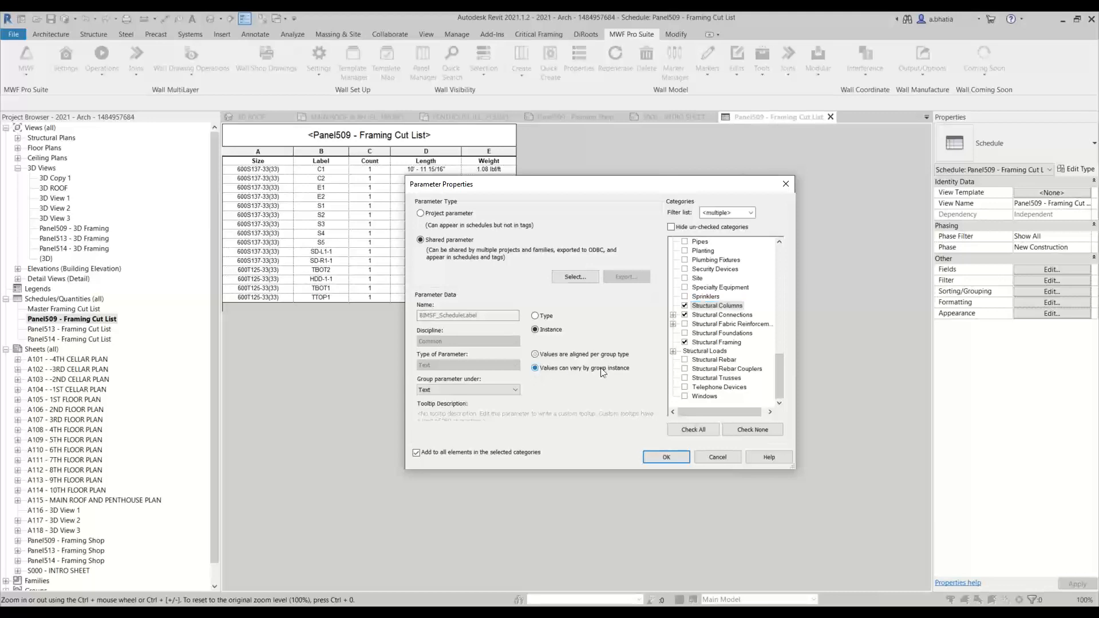
{"action": "left_click", "coordinate": [665, 458]}
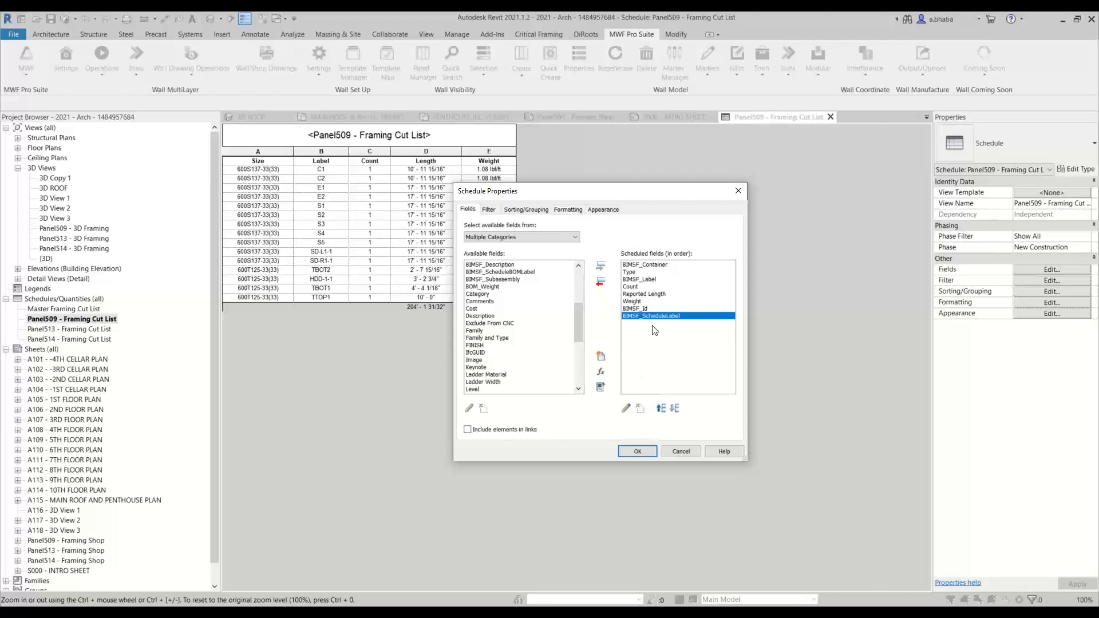
Reorder the scheduled fields so BIMSF_ScheduleLabel comes directly after BIMSF_Label and before Count.
{"action": "left_click", "coordinate": [632, 286]}
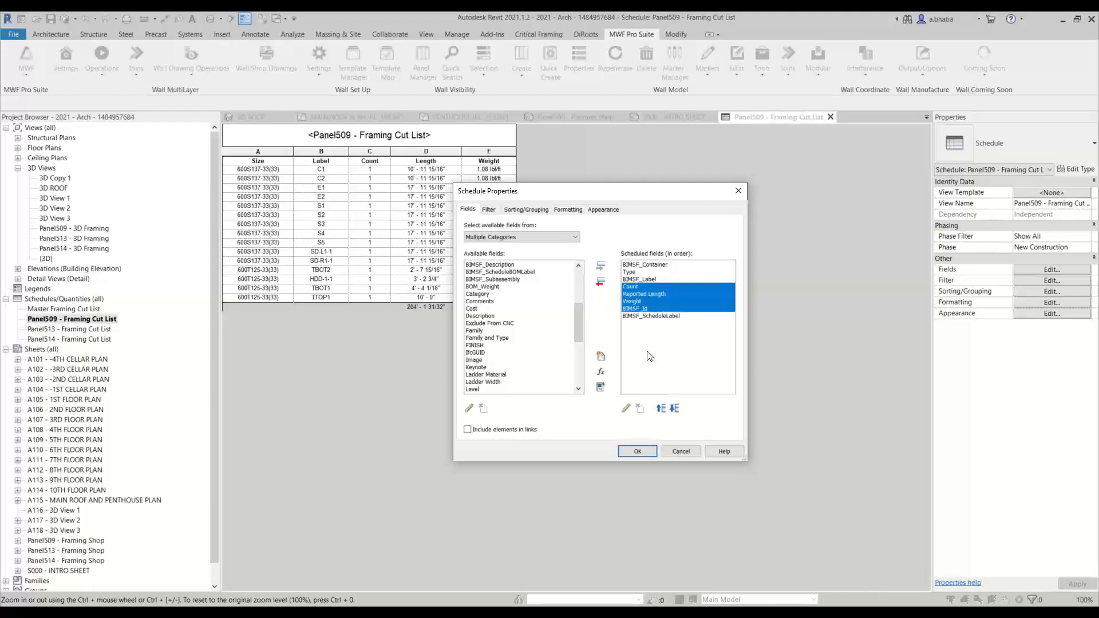
{"action": "left_click", "coordinate": [635, 309], "text": "shift"}
{"action": "left_click", "coordinate": [674, 408]}
{"action": "left_click", "coordinate": [653, 288]}
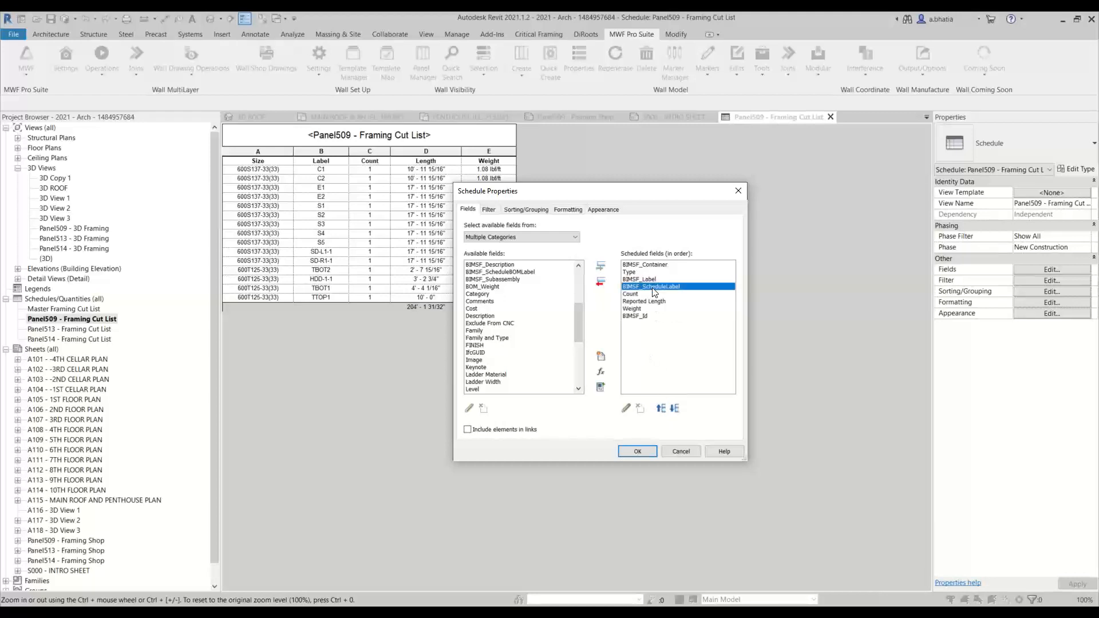
Hide the BIMSF_Label field, give BIMSF_ScheduleLabel its heading "Label", and apply the schedule properties.
{"action": "left_click", "coordinate": [563, 209]}
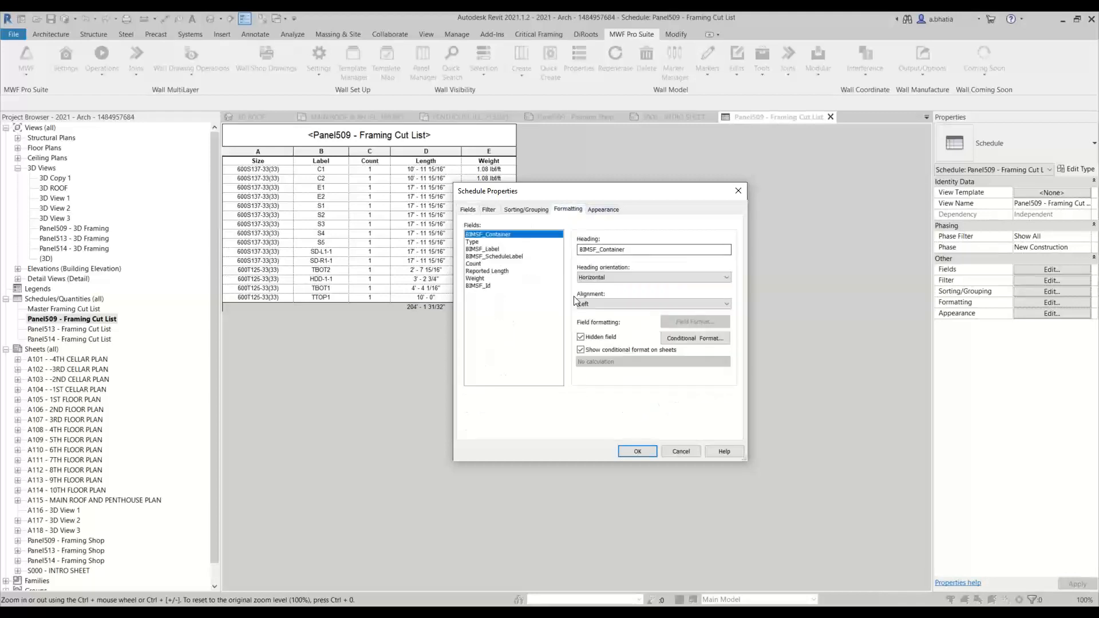
{"action": "left_click", "coordinate": [485, 249]}
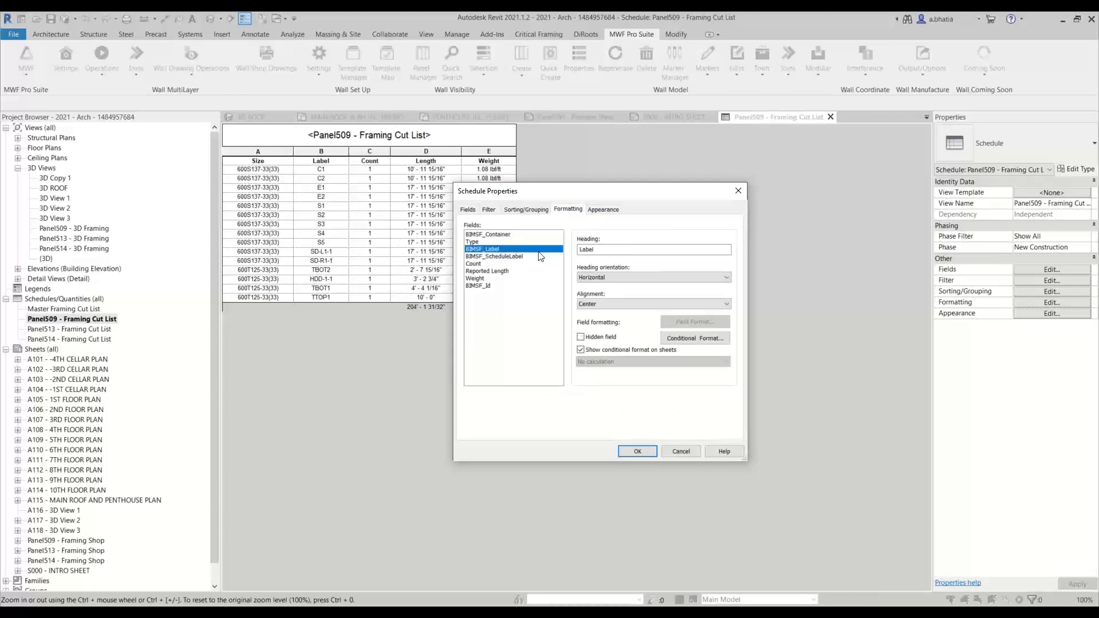
{"action": "key", "text": "Tab"}
{"action": "key", "text": "ctrl+c"}
{"action": "left_click", "coordinate": [591, 338]}
{"action": "left_click", "coordinate": [503, 257]}
{"action": "left_click_drag", "start_coordinate": [708, 250], "coordinate": [520, 249]}
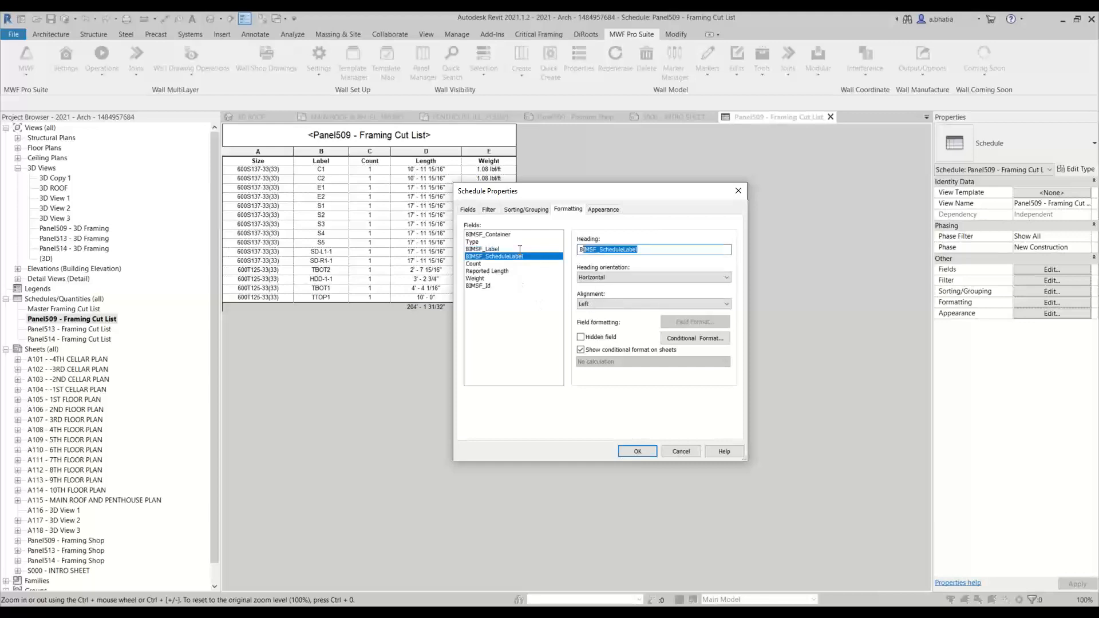
{"action": "key", "text": "ctrl+v"}
{"action": "left_click", "coordinate": [633, 450]}
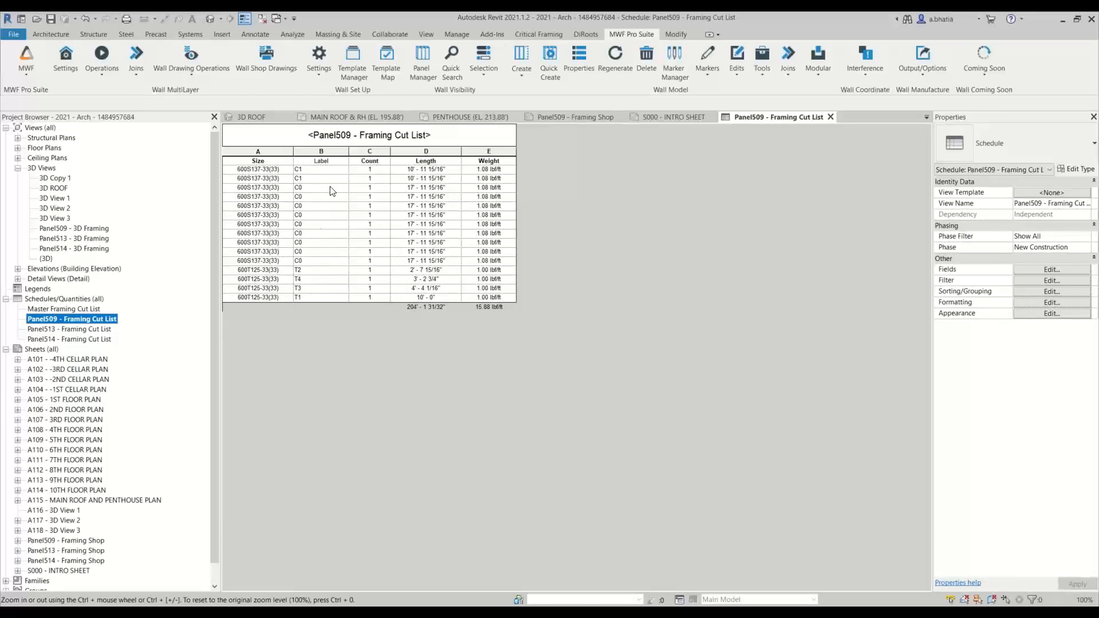
Center the Label column of the Panel509 - Framing Cut List horizontally.
{"action": "left_click", "coordinate": [324, 163]}
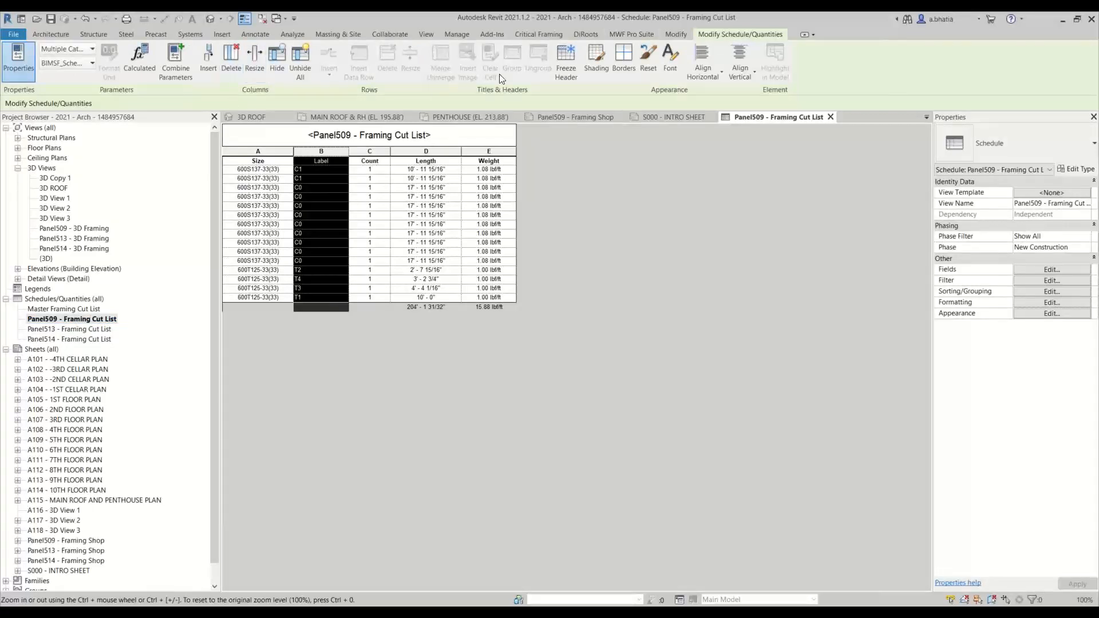
{"action": "left_click", "coordinate": [703, 64]}
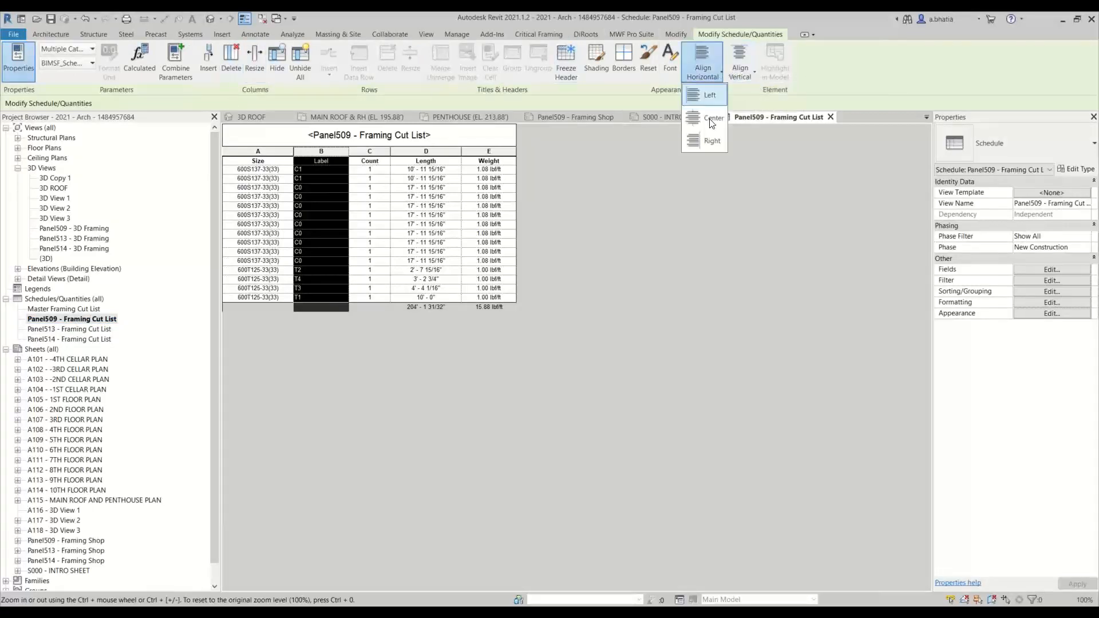
{"action": "left_click", "coordinate": [336, 214]}
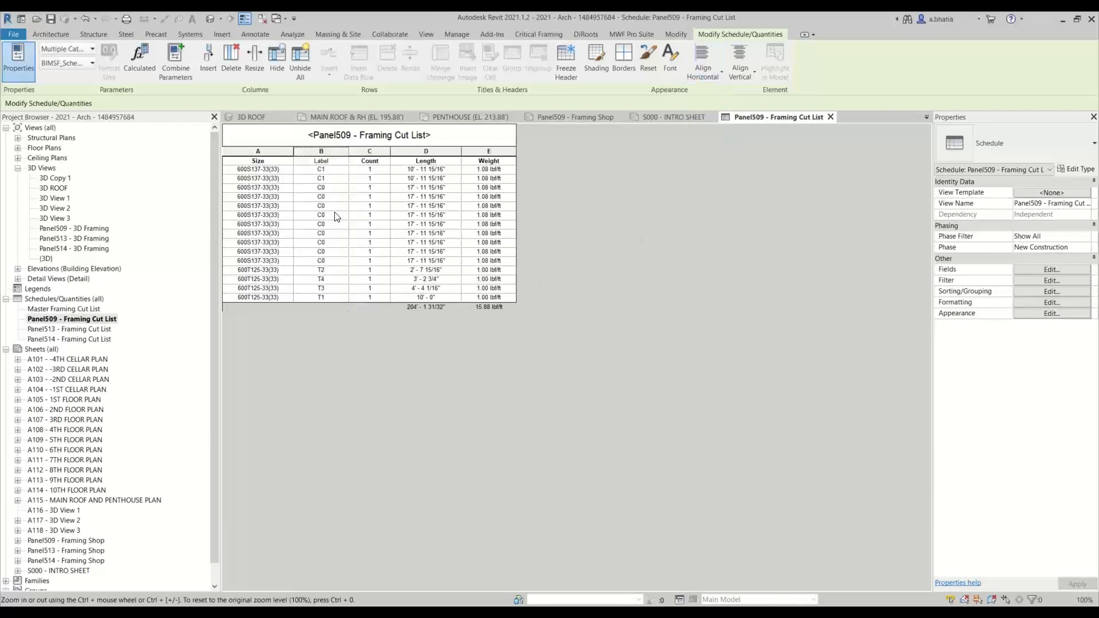
{"action": "left_click", "coordinate": [366, 179]}
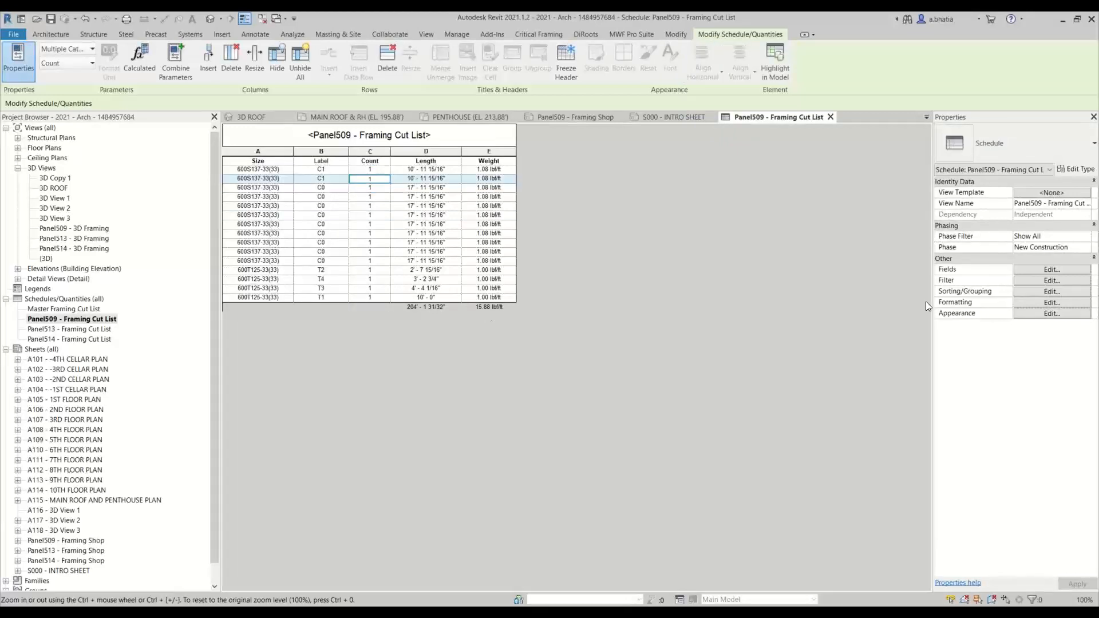
Change the schedule's fourth sorting level to BIMSF_ScheduleLabel and apply it.
{"action": "left_click", "coordinate": [1023, 281]}
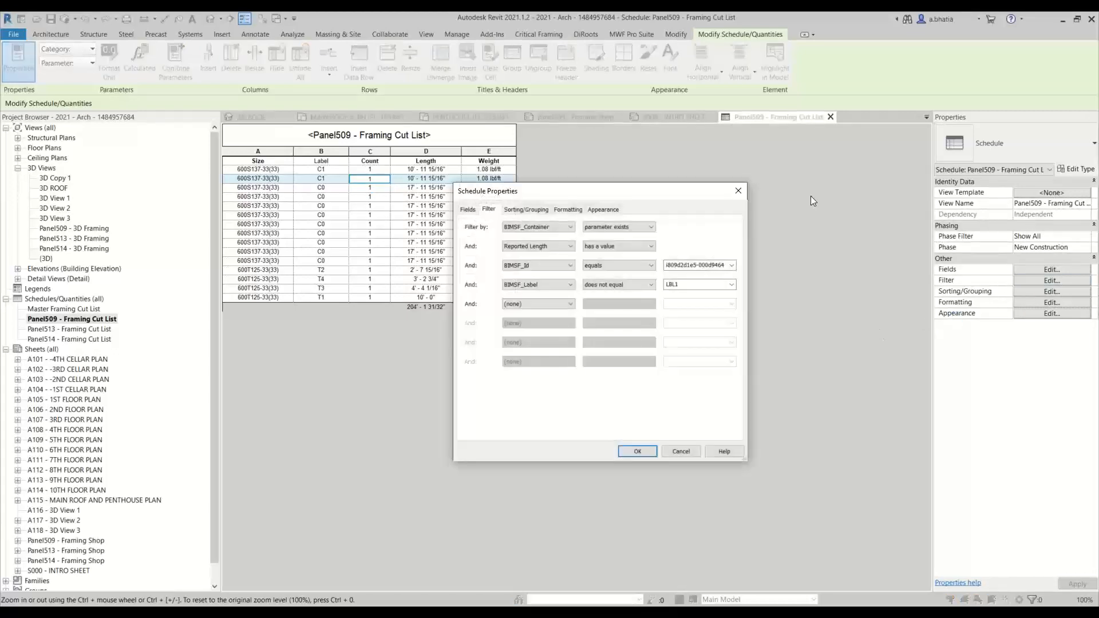
{"action": "left_click", "coordinate": [526, 209]}
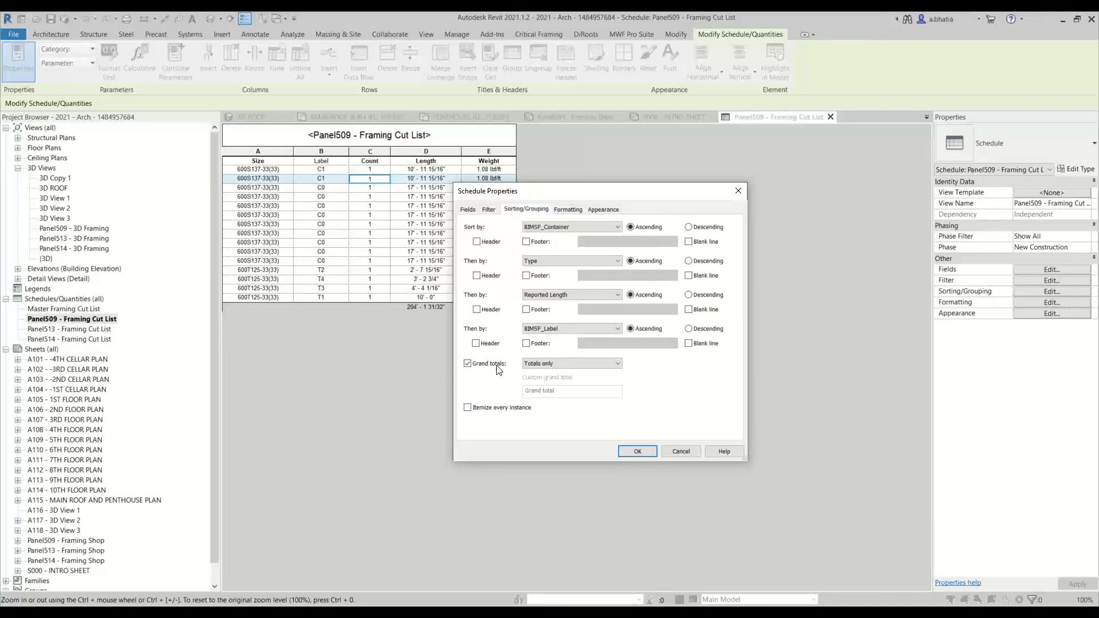
{"action": "left_click", "coordinate": [542, 335]}
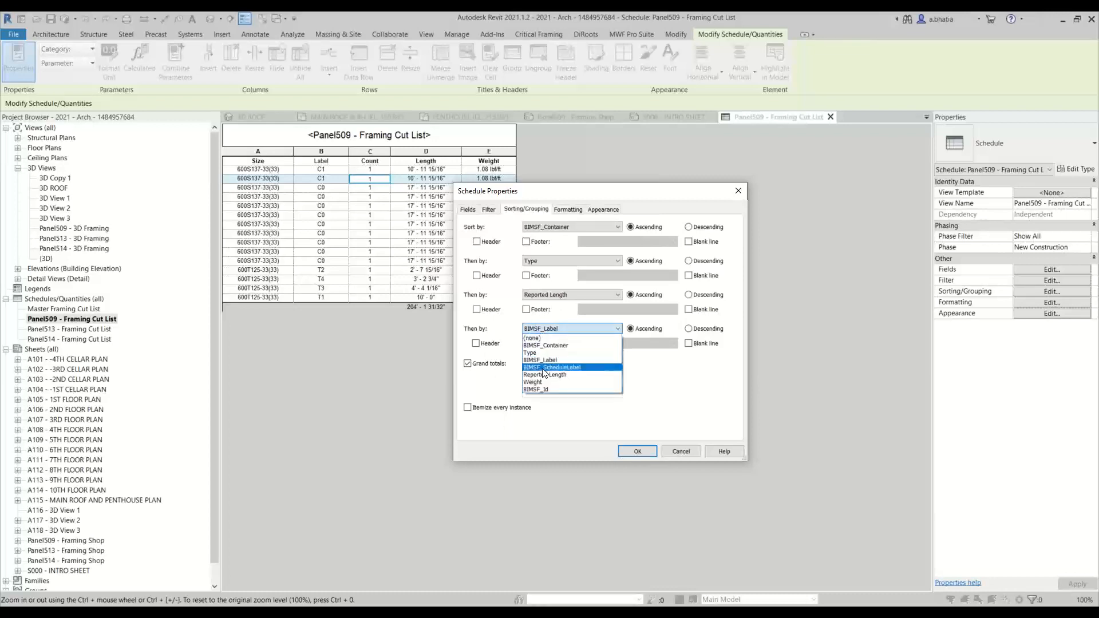
{"action": "left_click", "coordinate": [544, 371]}
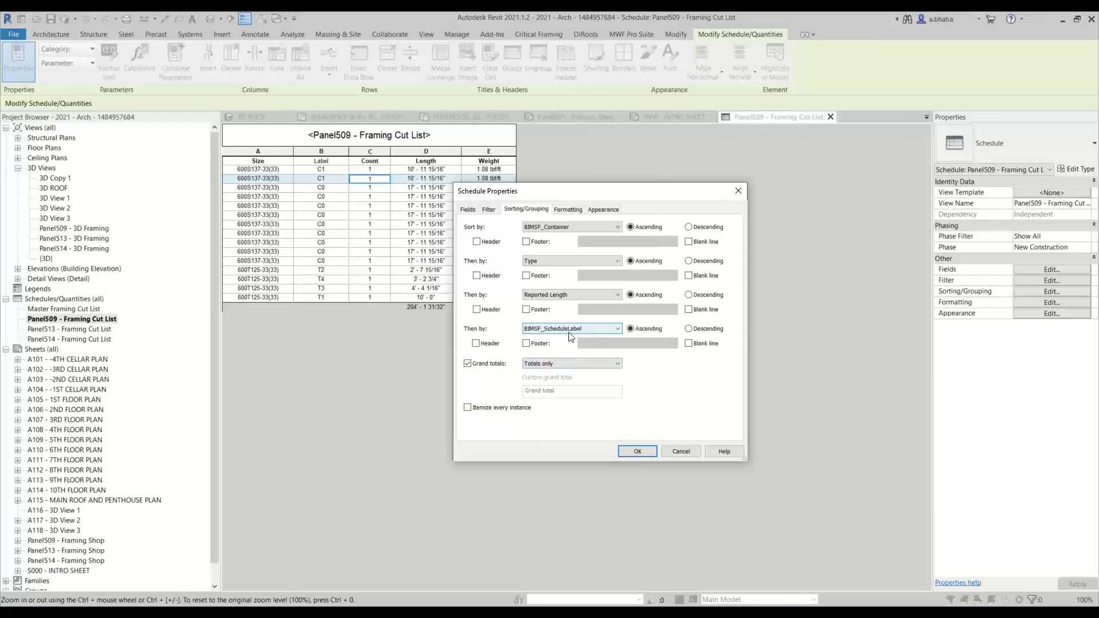
{"action": "left_click", "coordinate": [627, 455]}
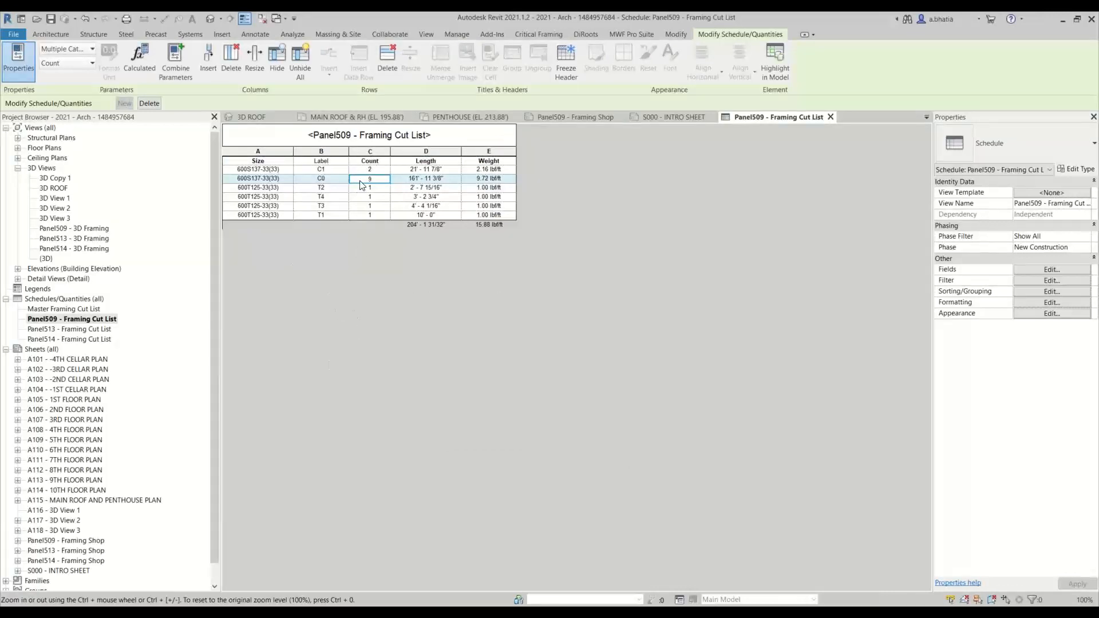
Examine the regrouped cut list on the Panel509 - Framing Shop sheet, and reopen its schedule from there.
{"action": "left_click", "coordinate": [544, 117]}
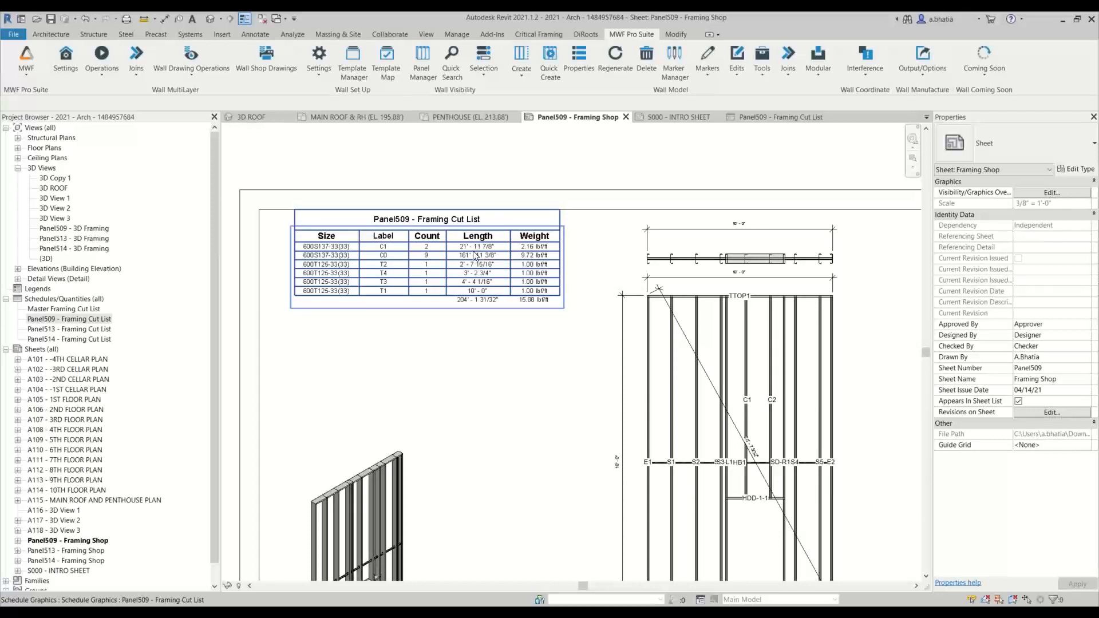
{"action": "scroll", "coordinate": [473, 273], "scroll_direction": "up", "scroll_amount": 5}
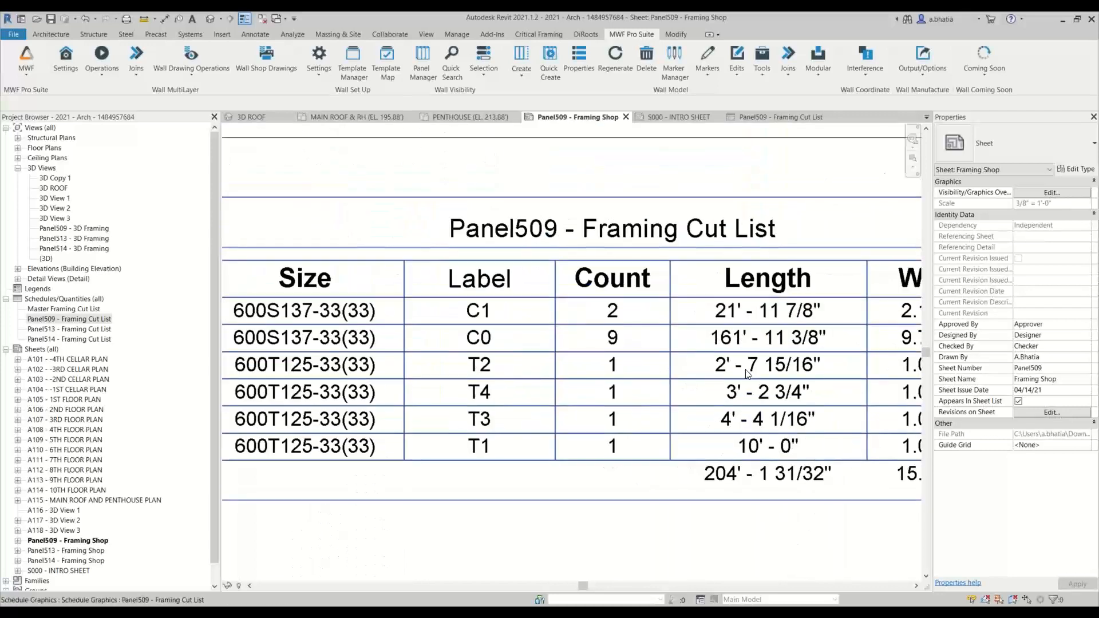
{"action": "scroll", "coordinate": [578, 355], "scroll_direction": "down", "scroll_amount": 4}
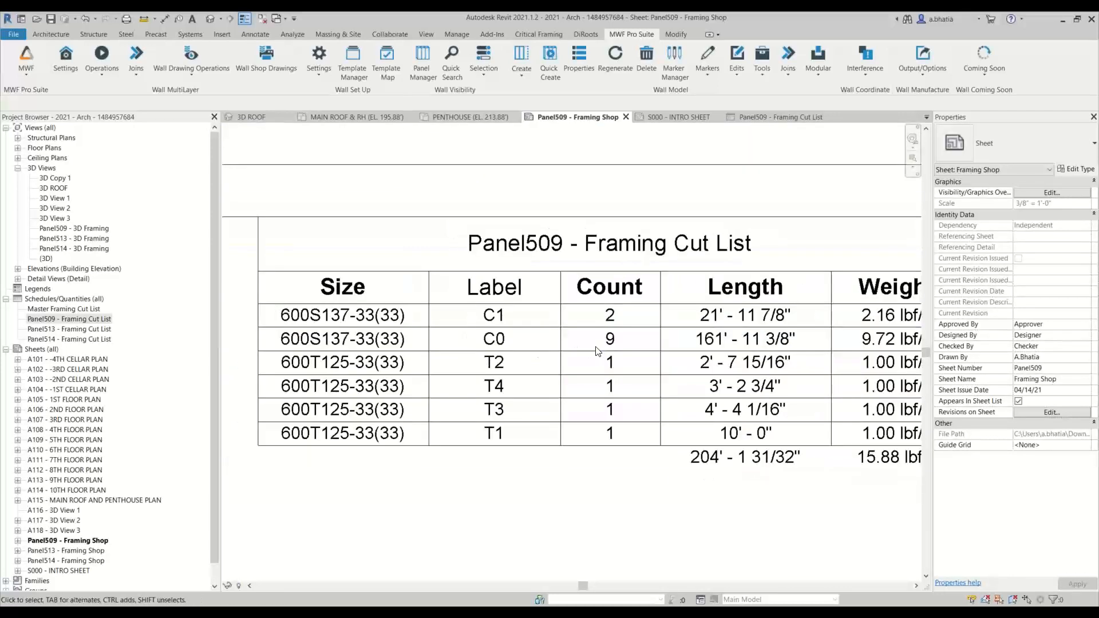
{"action": "mouse_move", "coordinate": [575, 359]}
{"action": "middle_mouse_down"}
{"action": "mouse_move", "coordinate": [565, 366]}
{"action": "mouse_move", "coordinate": [564, 349]}
{"action": "middle_mouse_up"}
{"action": "scroll", "coordinate": [536, 353], "scroll_direction": "up", "scroll_amount": 2}
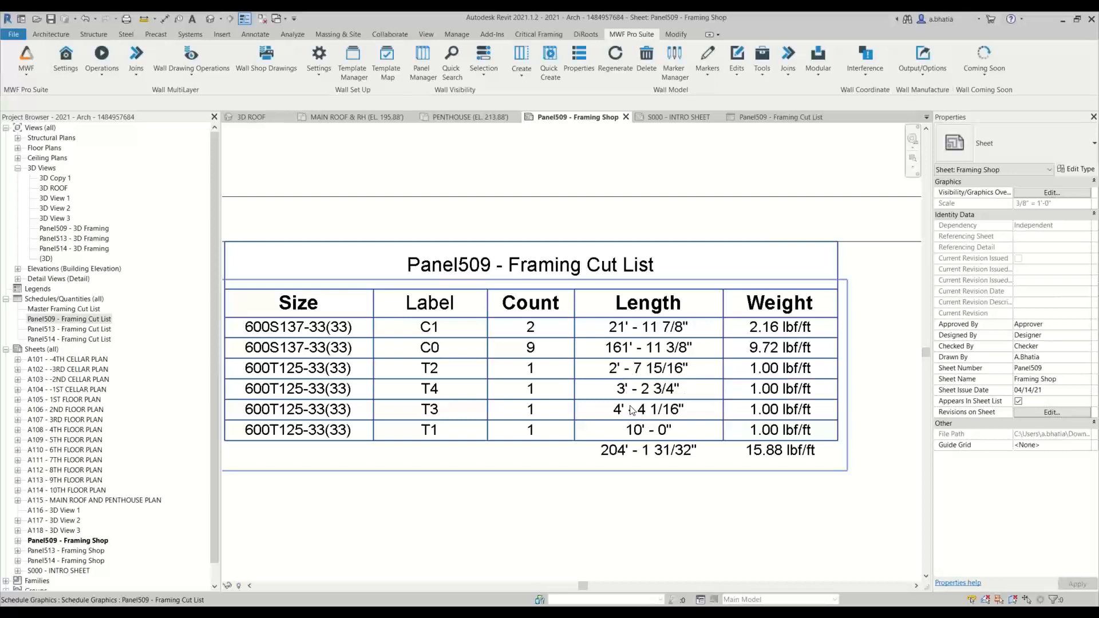
{"action": "double_click", "coordinate": [638, 351]}
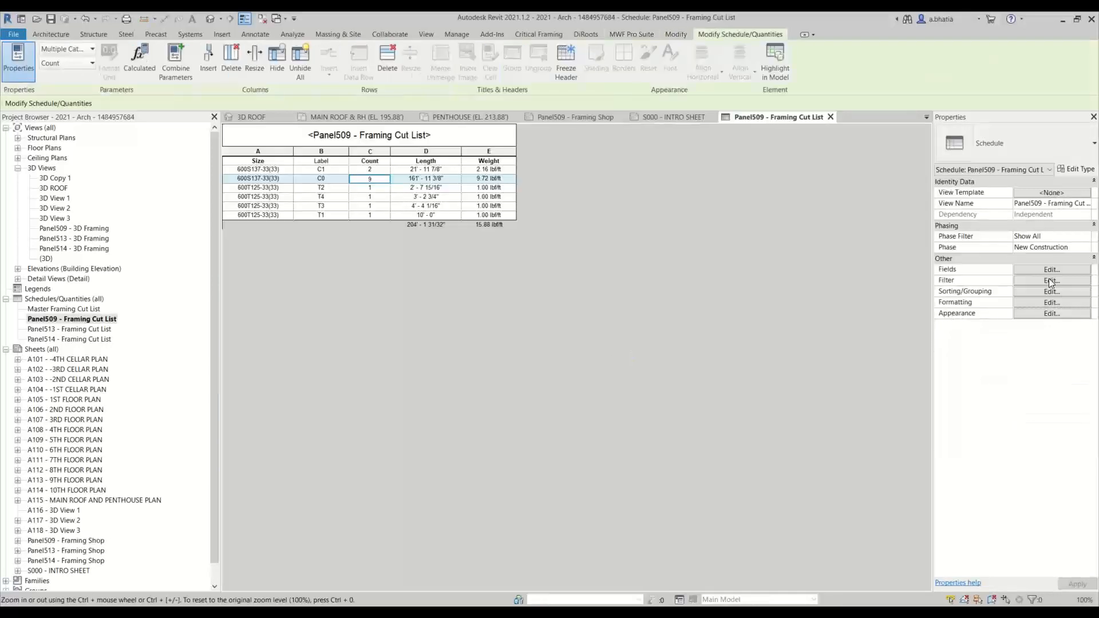
Set the Reported Length field's formatting to No calculation and apply the schedule properties.
{"action": "left_click", "coordinate": [1051, 270]}
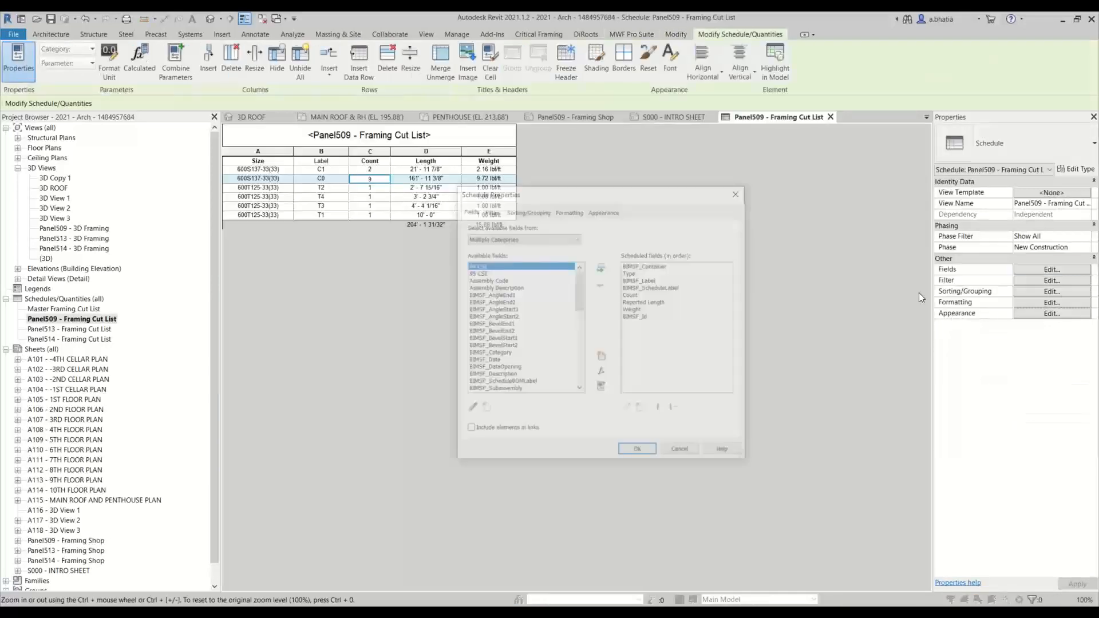
{"action": "left_click", "coordinate": [575, 211]}
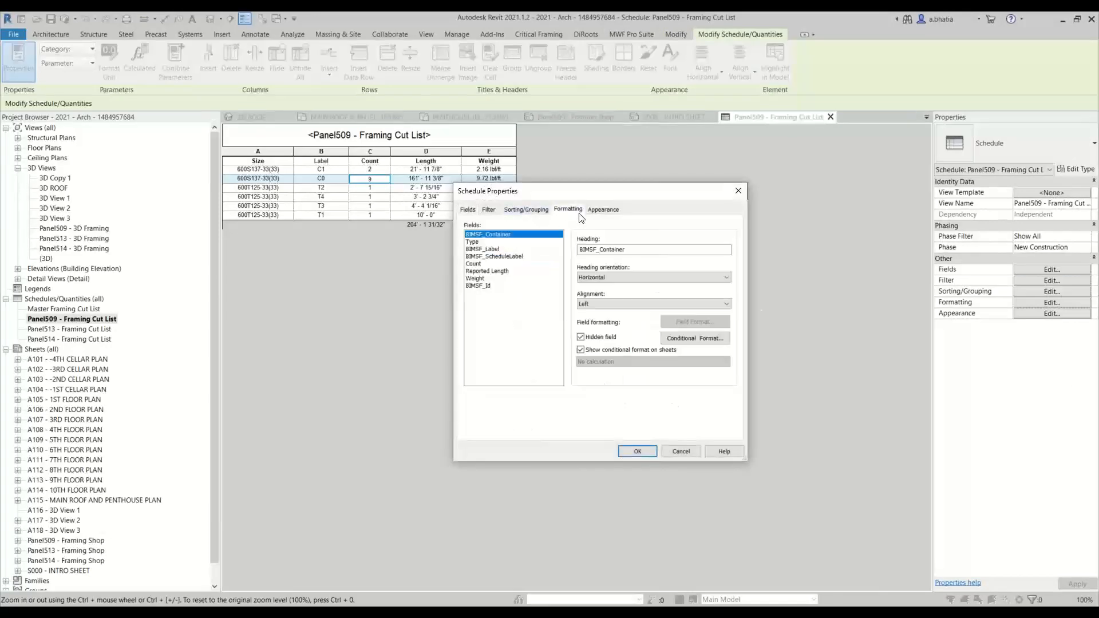
{"action": "left_click", "coordinate": [481, 271]}
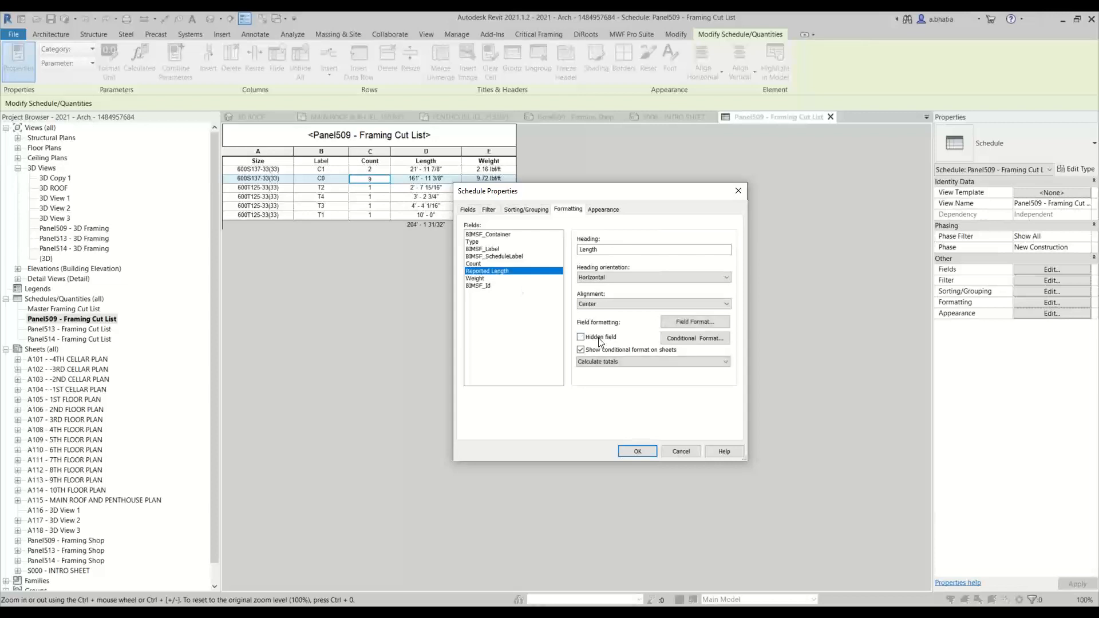
{"action": "left_click", "coordinate": [599, 362]}
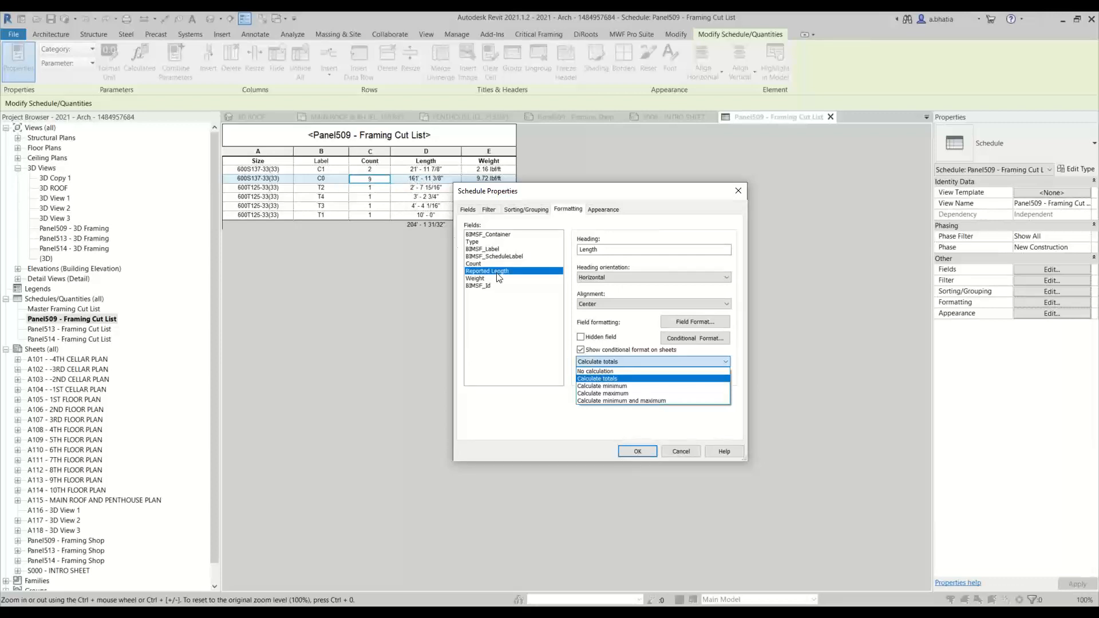
{"action": "left_click", "coordinate": [636, 378]}
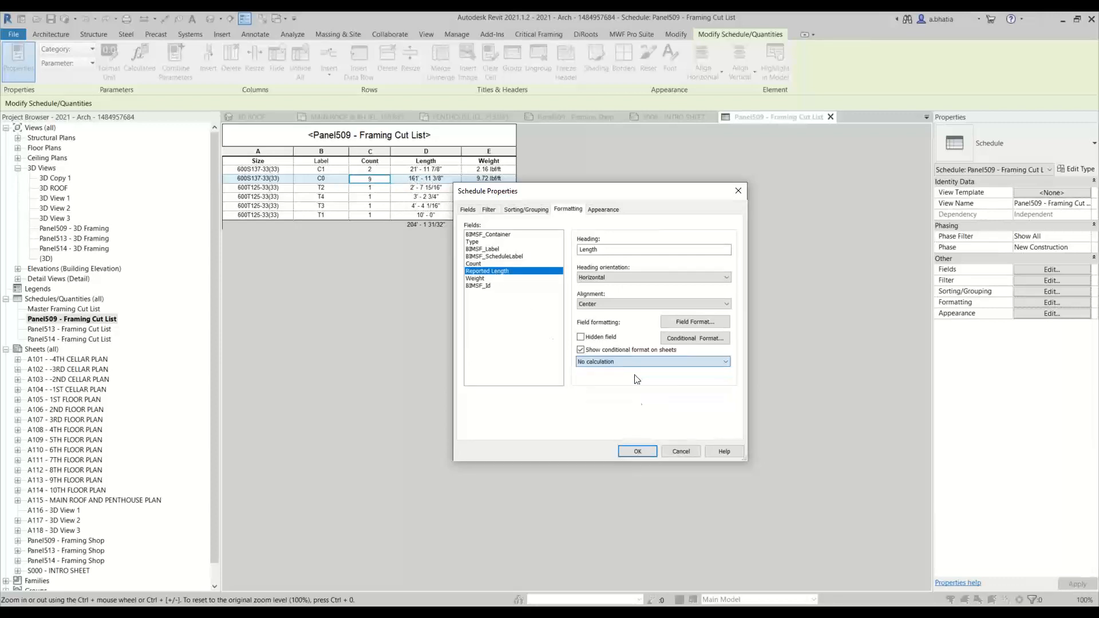
{"action": "left_click", "coordinate": [643, 447]}
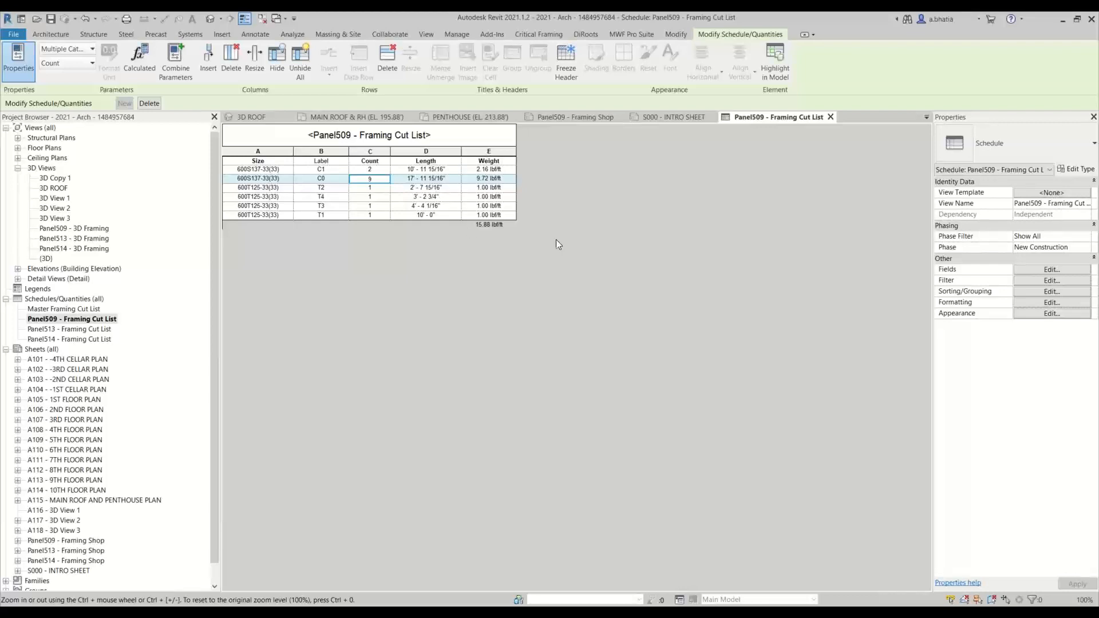
Add a calculated value named Total Length to the schedule, with type Length and the formula Reported Length.
{"action": "left_click", "coordinate": [1025, 269]}
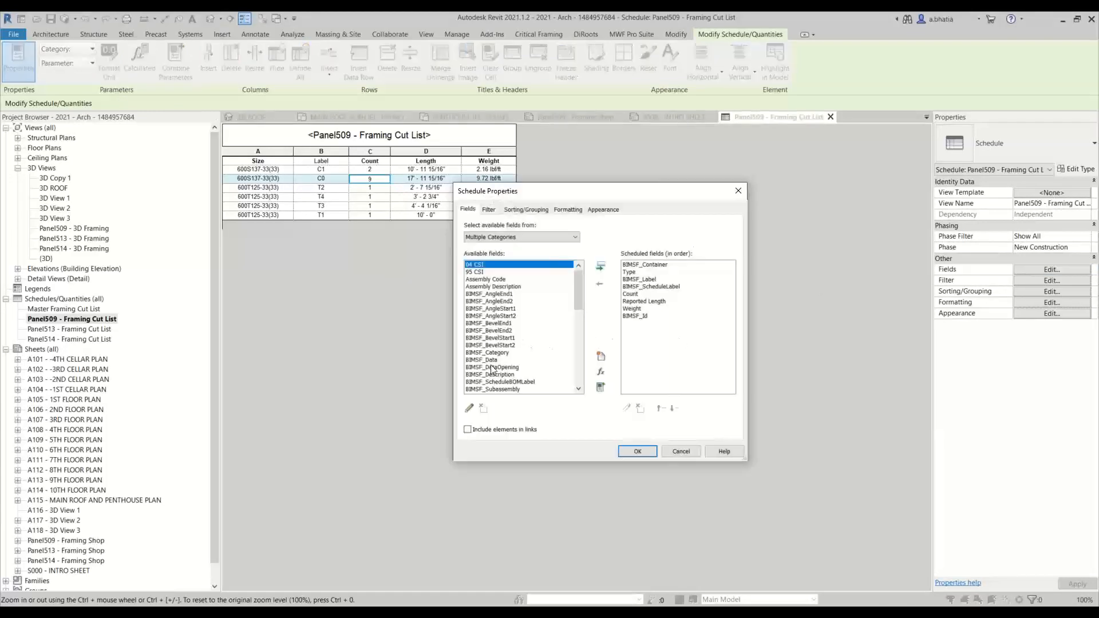
{"action": "left_click", "coordinate": [601, 373]}
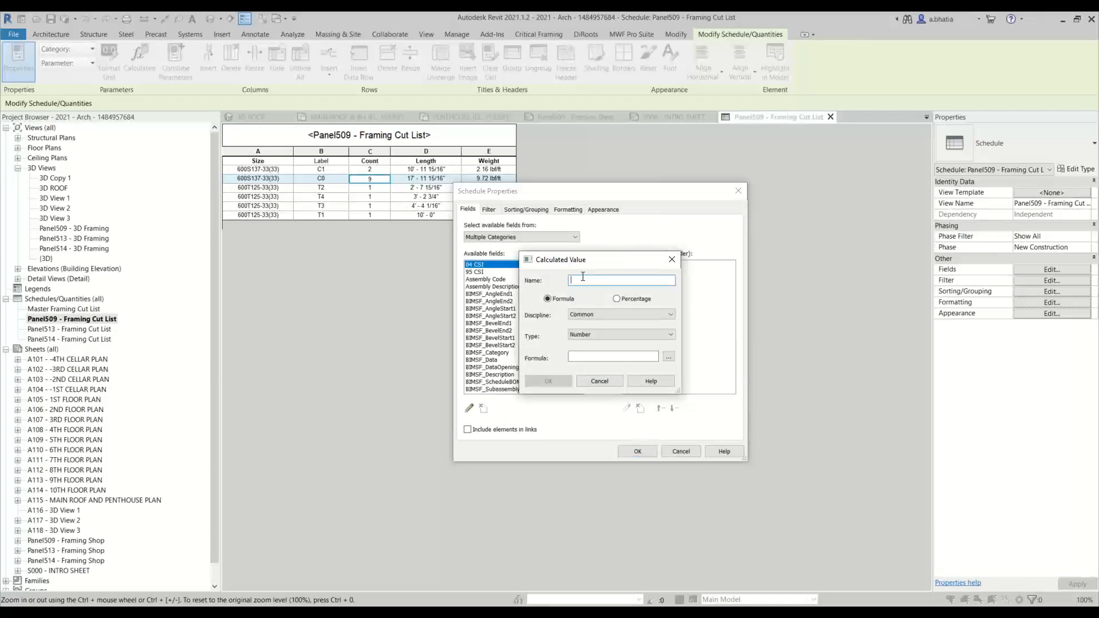
{"action": "type", "text": "Total Length"}
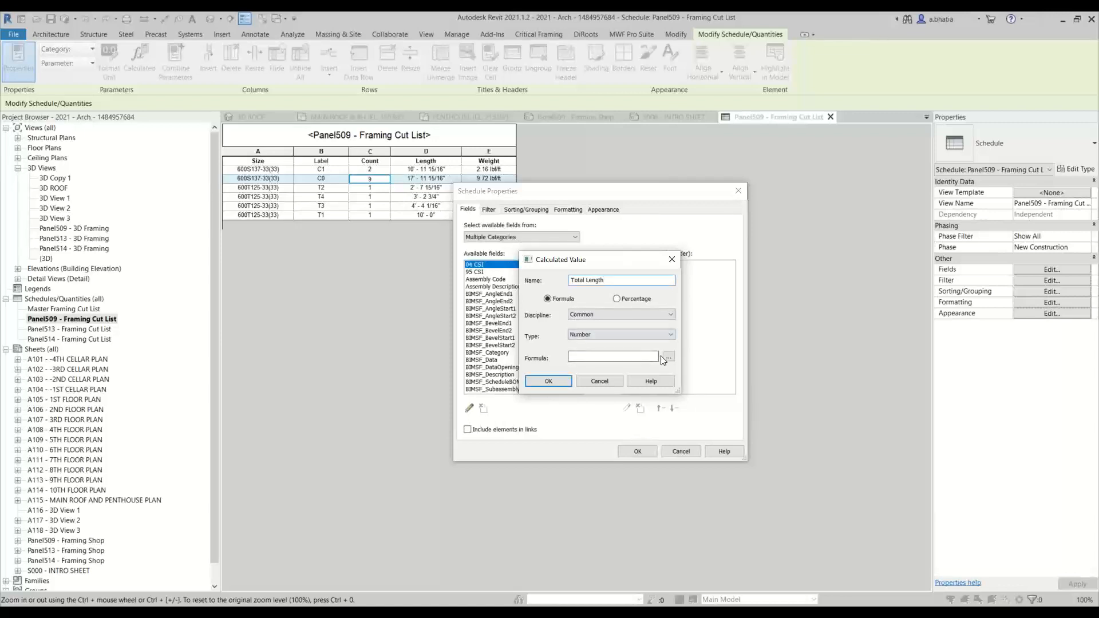
{"action": "left_click", "coordinate": [665, 334]}
{"action": "left_click", "coordinate": [666, 334]}
{"action": "left_click", "coordinate": [665, 334]}
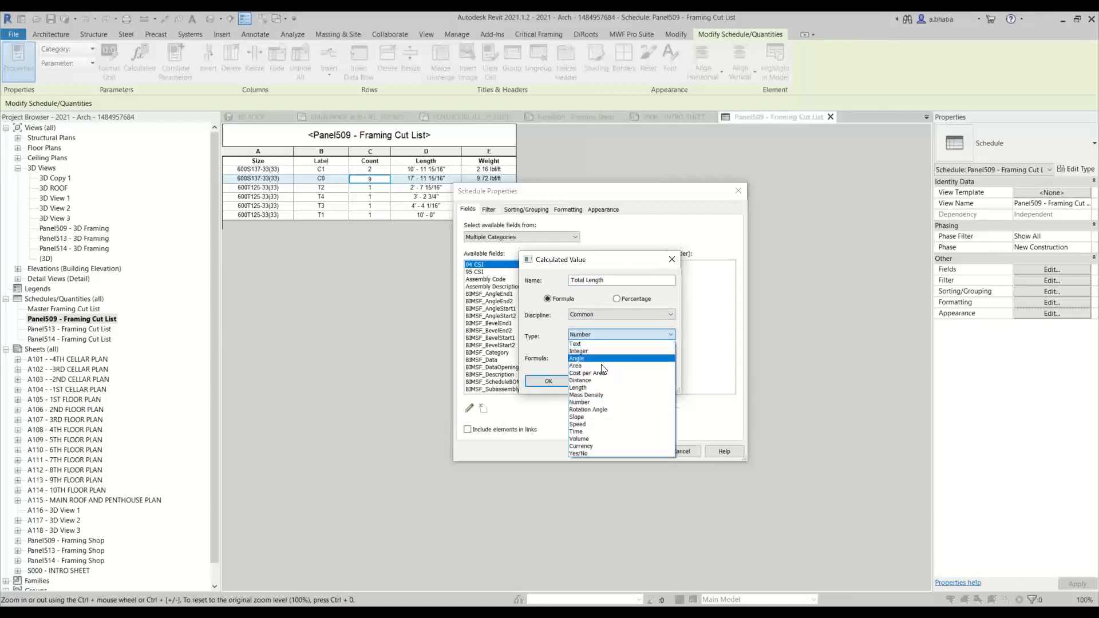
{"action": "left_click", "coordinate": [592, 387]}
{"action": "left_click", "coordinate": [669, 356]}
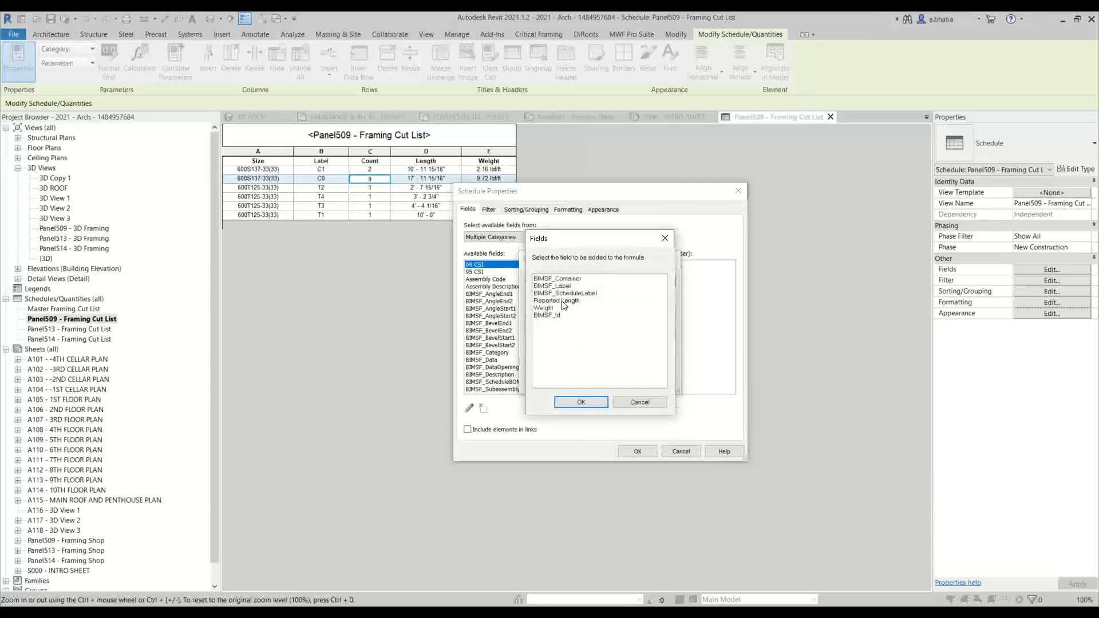
{"action": "left_click", "coordinate": [562, 301]}
{"action": "left_click", "coordinate": [580, 402]}
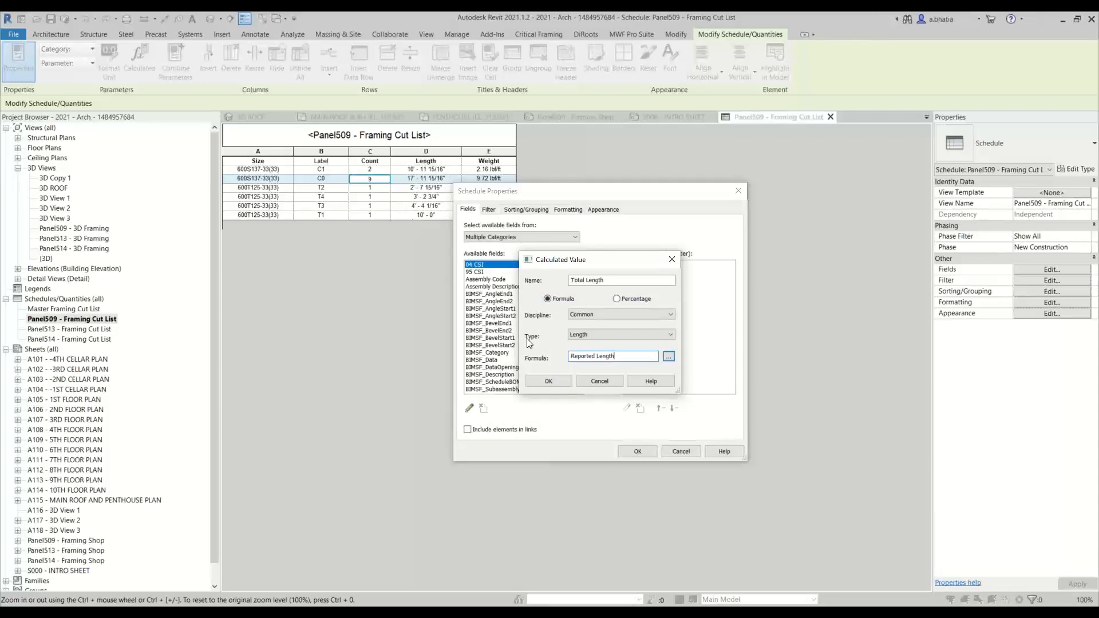
{"action": "left_click", "coordinate": [538, 379]}
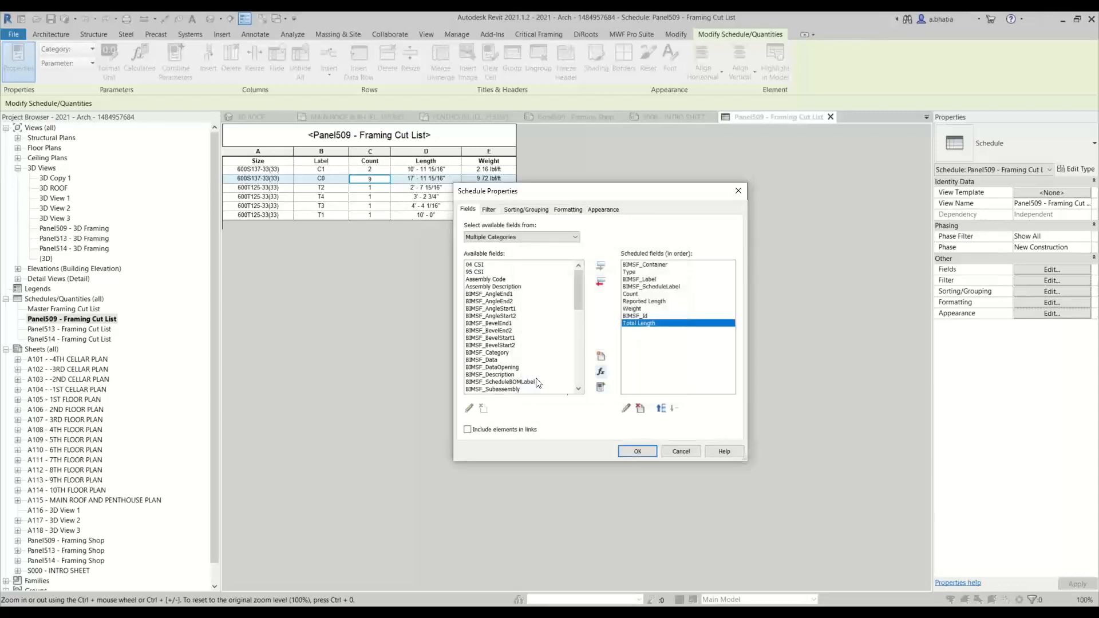
Place the Total Length field directly after Reported Length, set it to Calculate totals, and apply the schedule properties.
{"action": "left_click", "coordinate": [660, 408]}
{"action": "left_click", "coordinate": [660, 408]}
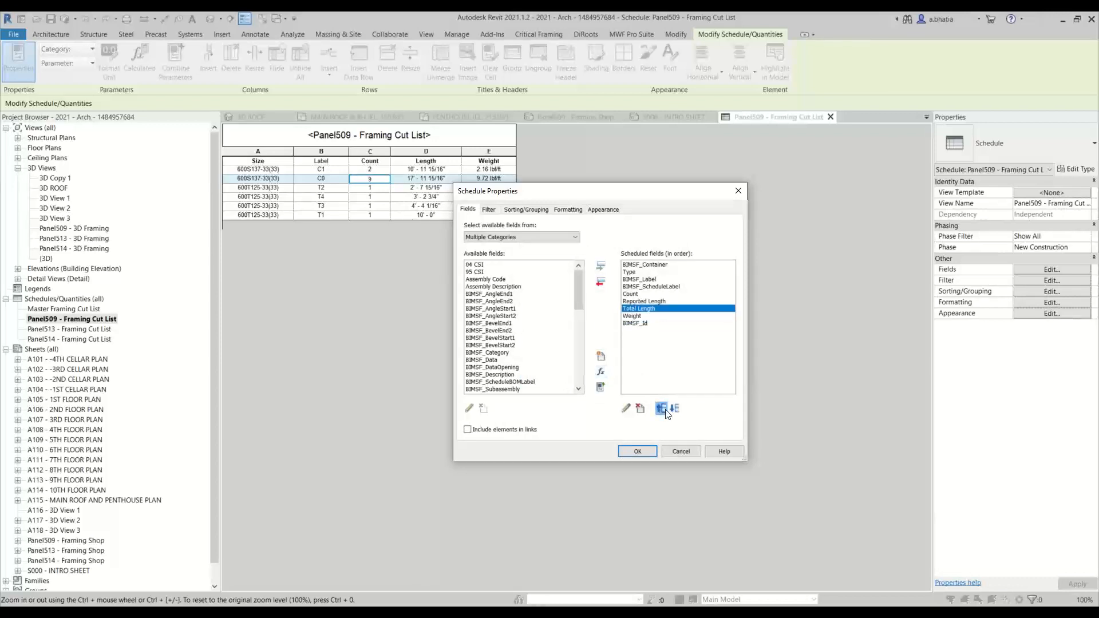
{"action": "left_click", "coordinate": [568, 210]}
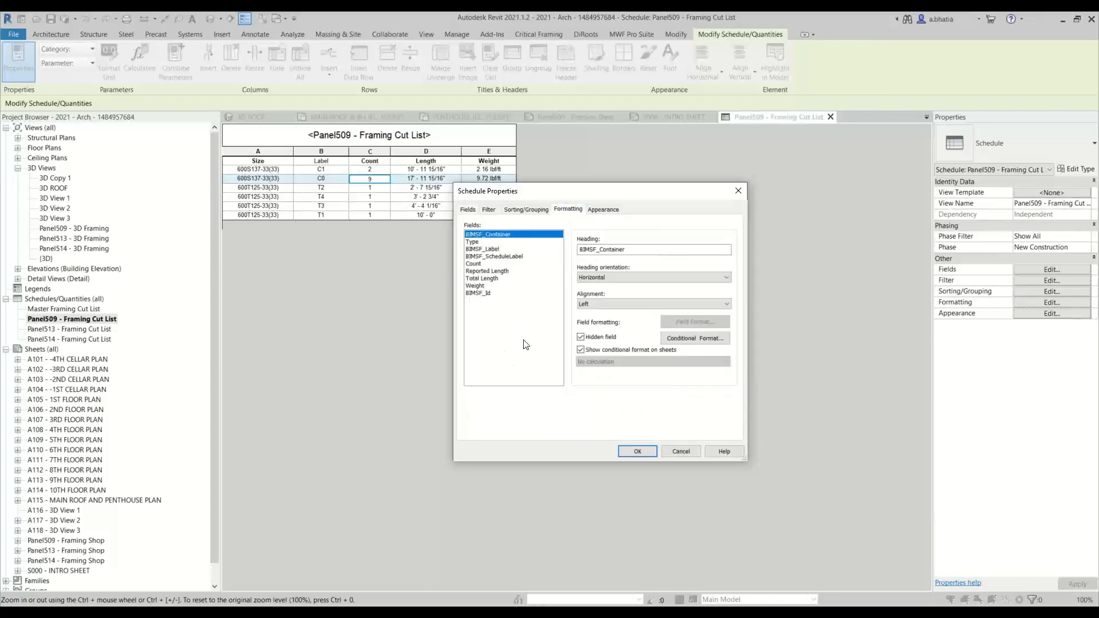
{"action": "left_click", "coordinate": [491, 278]}
{"action": "left_click", "coordinate": [627, 360]}
{"action": "left_click", "coordinate": [606, 377]}
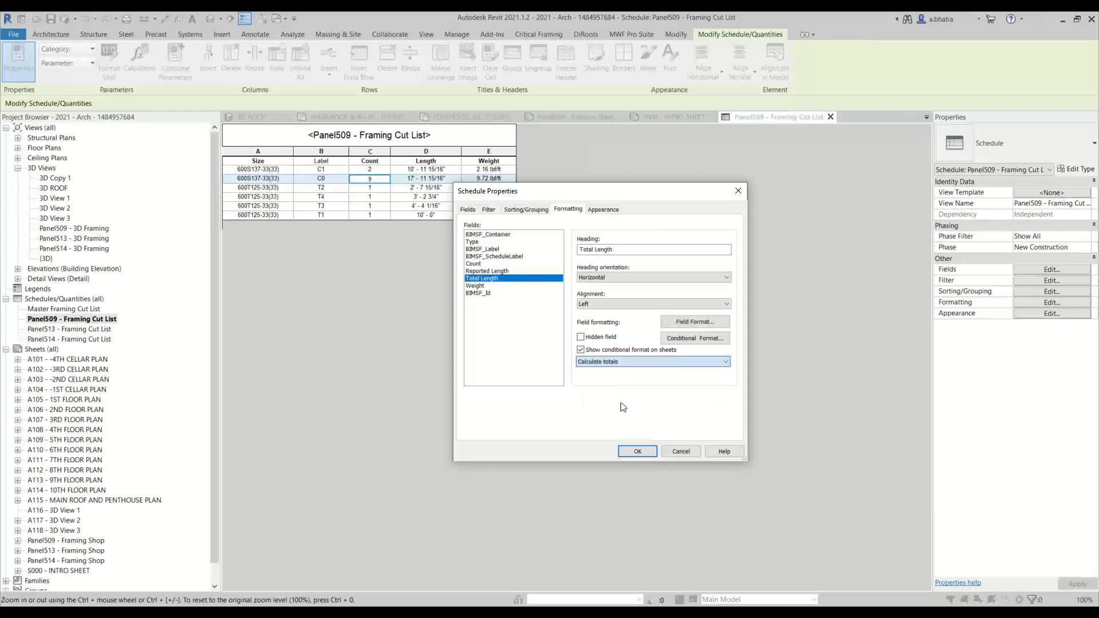
{"action": "left_click", "coordinate": [635, 452]}
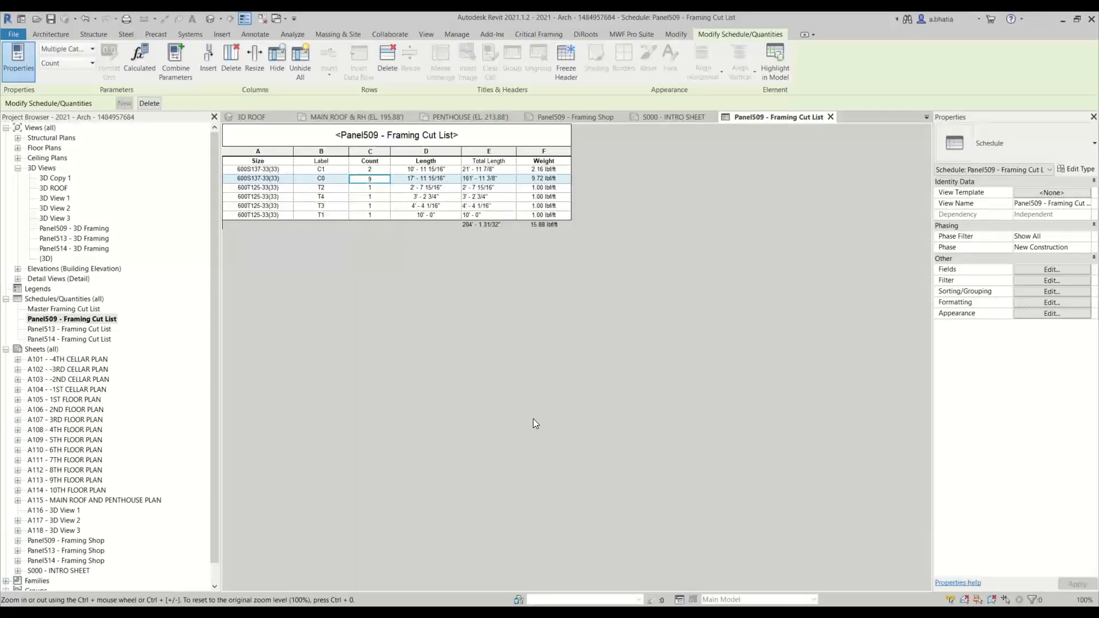
Center the Total Length column horizontally and make its heading bold.
{"action": "left_click", "coordinate": [496, 151]}
{"action": "left_click", "coordinate": [703, 61]}
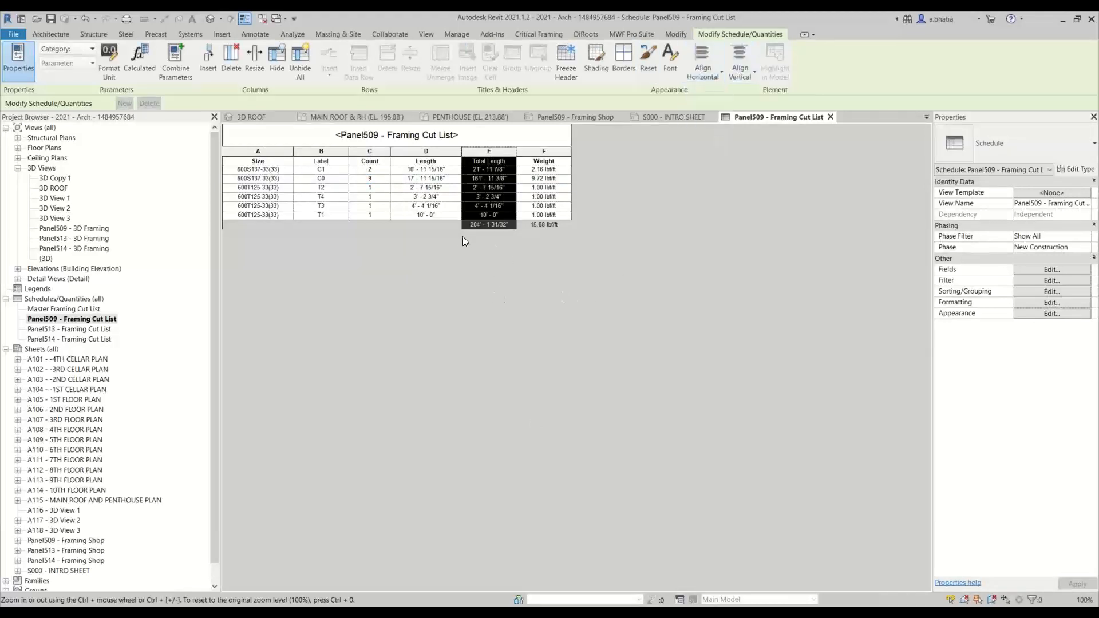
{"action": "left_click", "coordinate": [476, 161]}
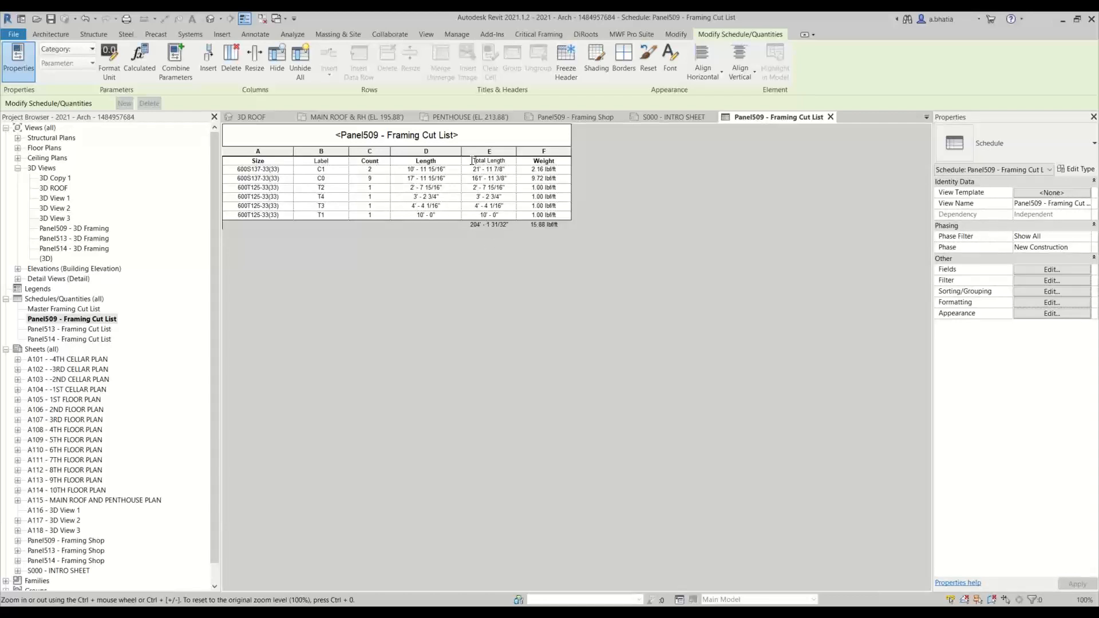
{"action": "left_click", "coordinate": [472, 161]}
{"action": "left_click", "coordinate": [669, 60]}
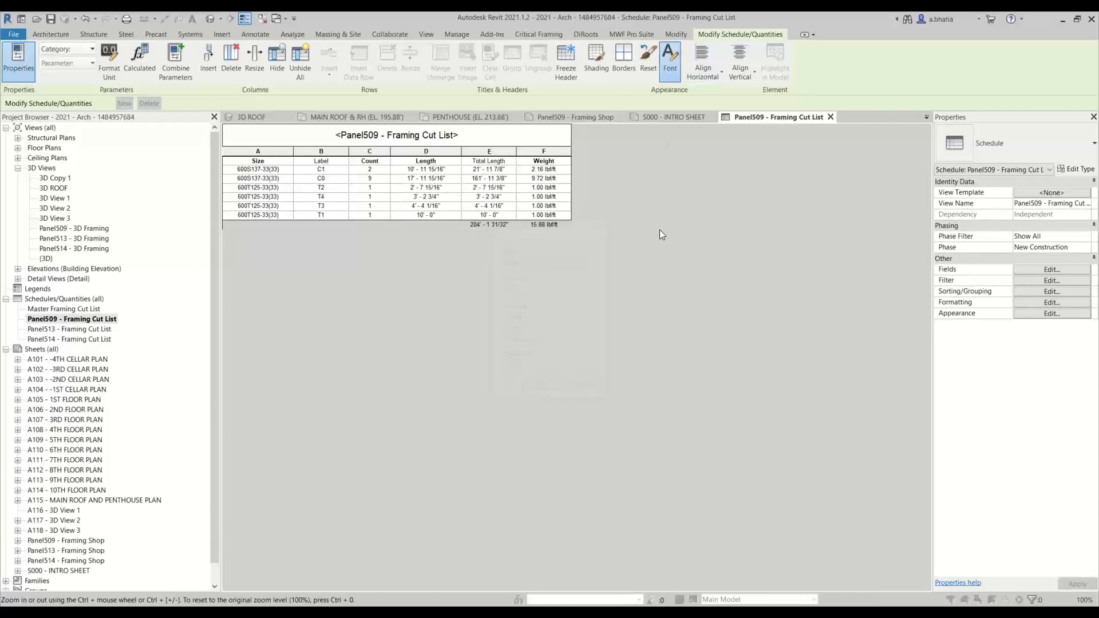
{"action": "left_click", "coordinate": [534, 393]}
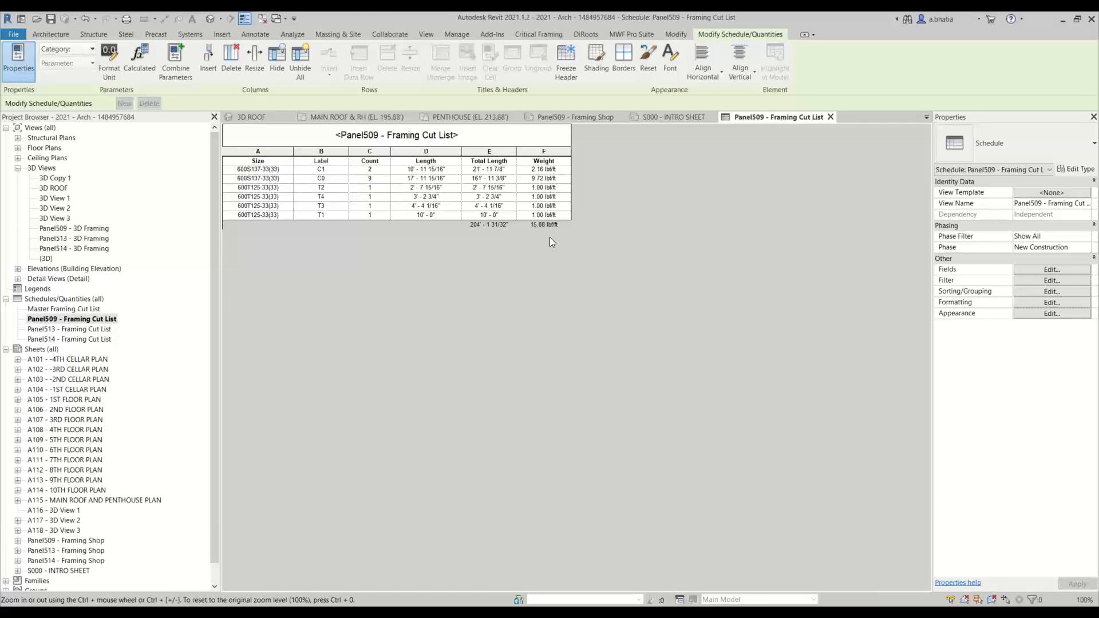
Set the Weight field's formatting to No calculation and apply the schedule properties.
{"action": "left_click", "coordinate": [1023, 280]}
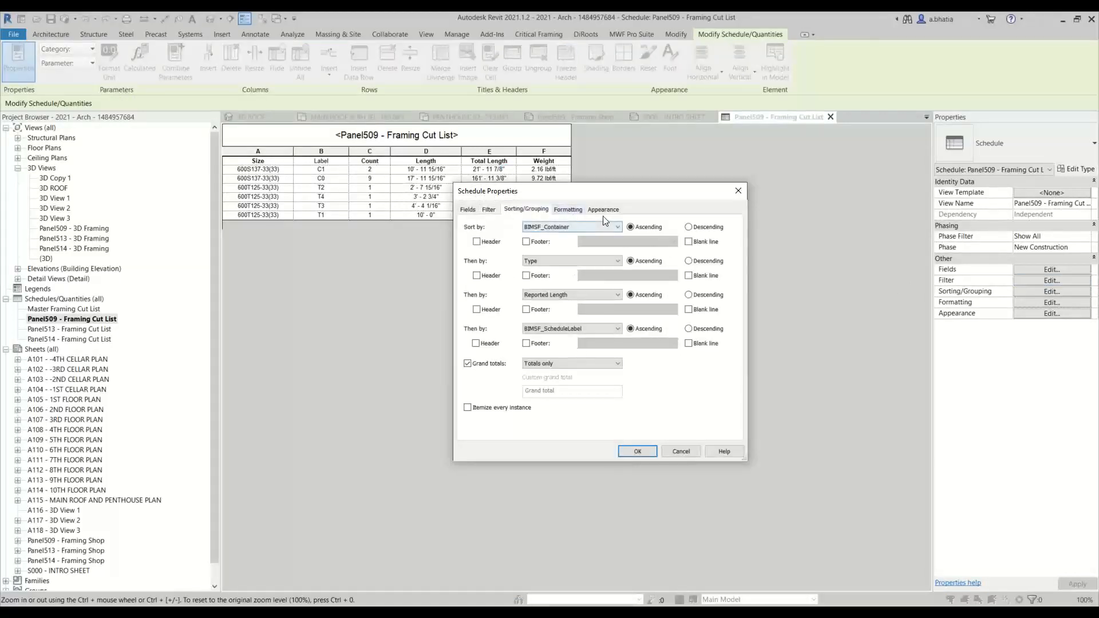
{"action": "left_click", "coordinate": [568, 210]}
{"action": "left_click", "coordinate": [484, 287]}
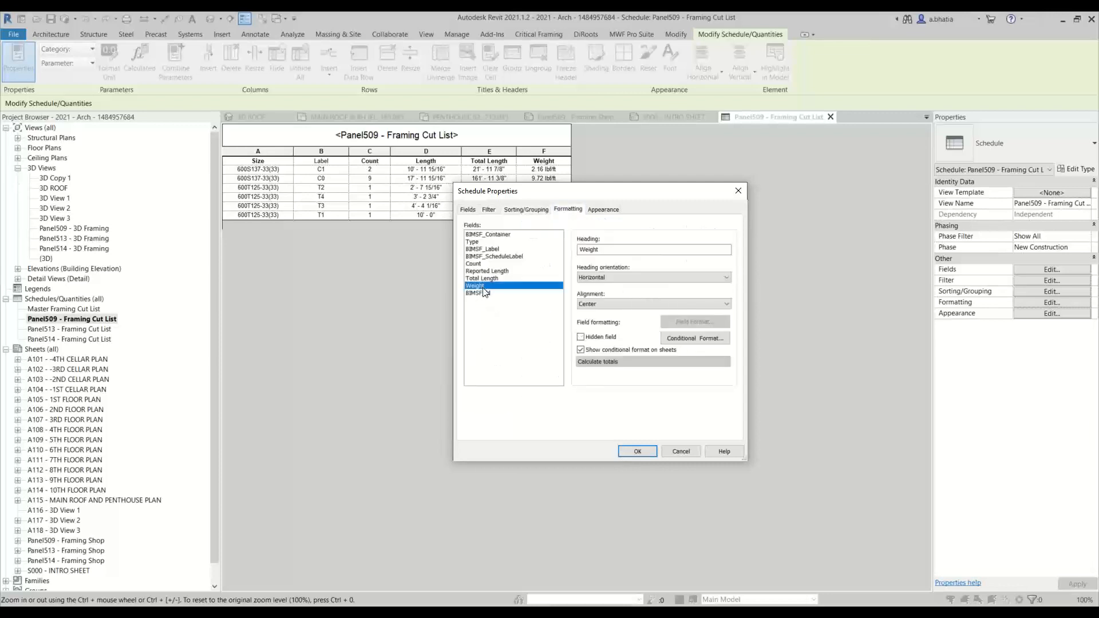
{"action": "left_click", "coordinate": [604, 364]}
{"action": "left_click", "coordinate": [604, 373]}
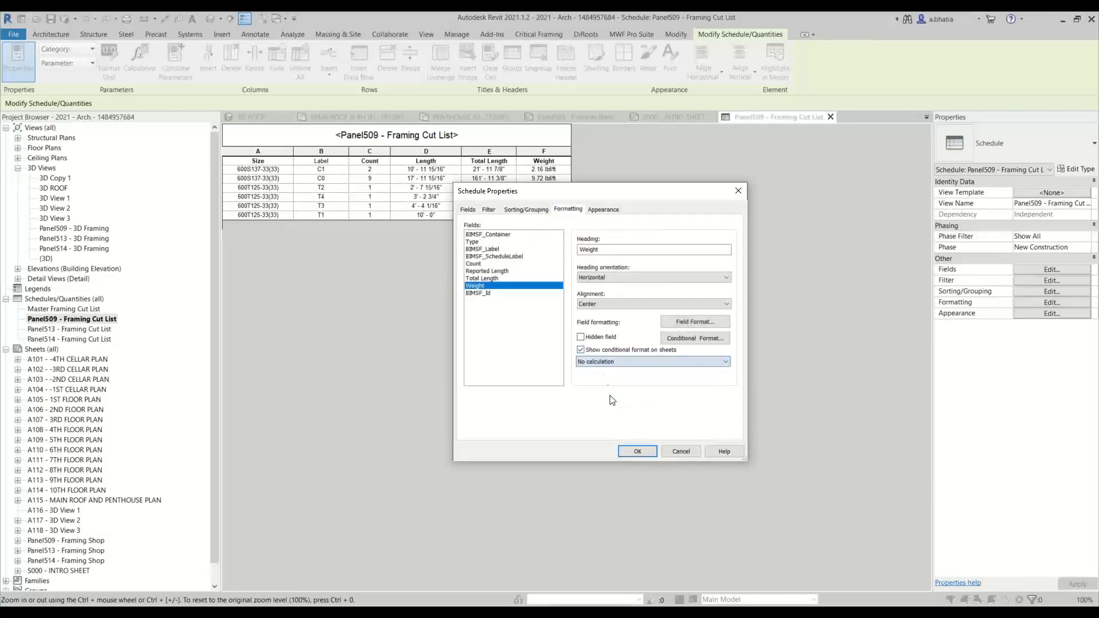
{"action": "left_click", "coordinate": [638, 452]}
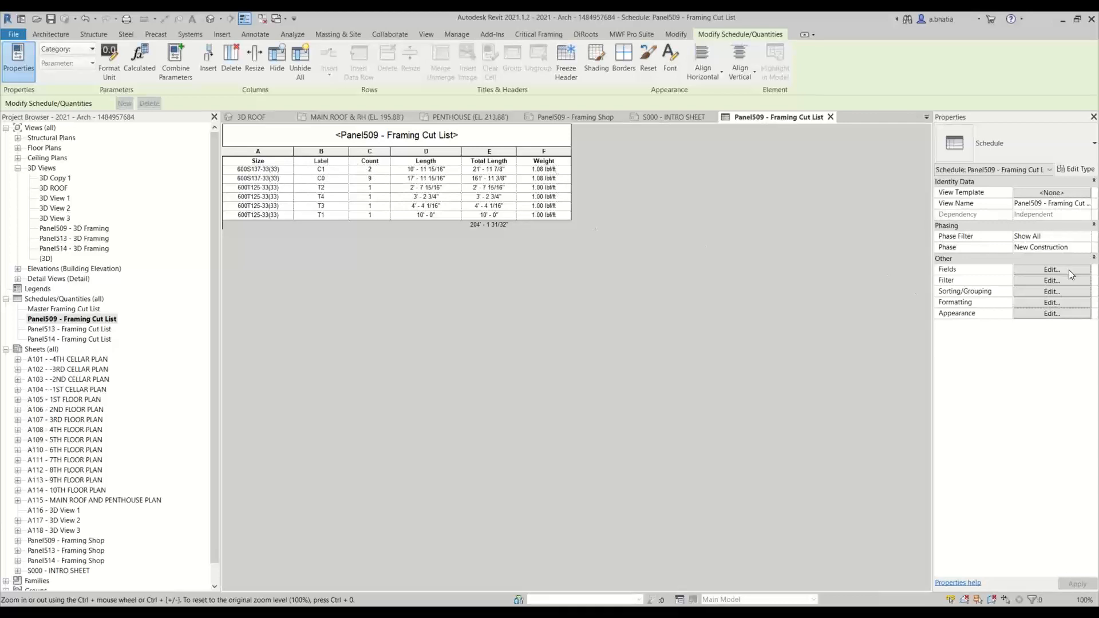
Start a calculated value named Total Weight in the schedule, with discipline Structural and type Weight.
{"action": "left_click", "coordinate": [1046, 271]}
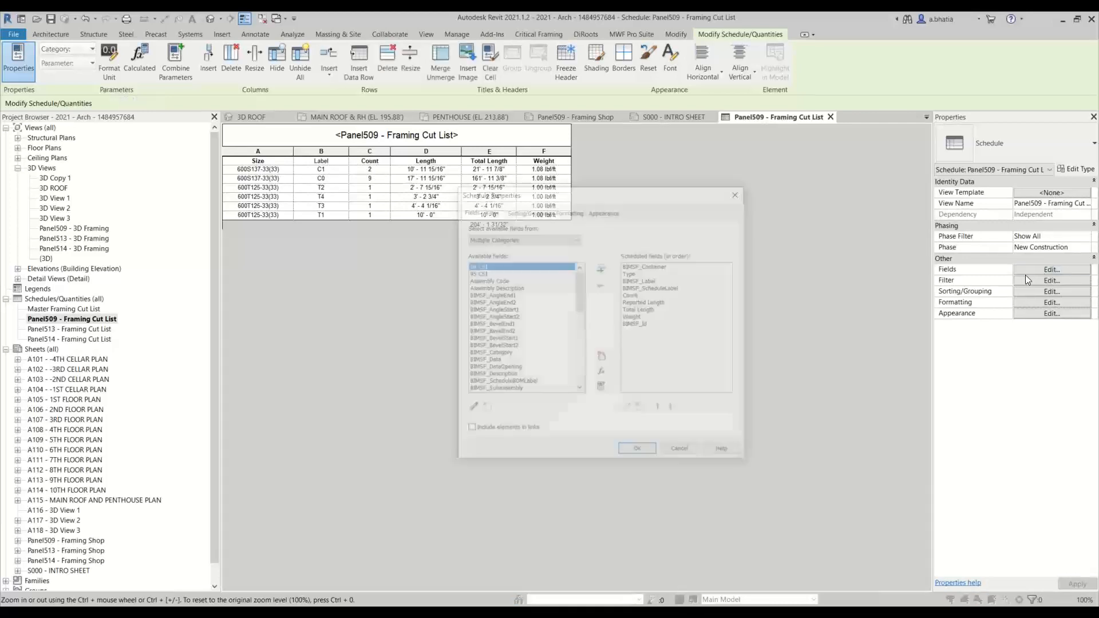
{"action": "left_click", "coordinate": [630, 317]}
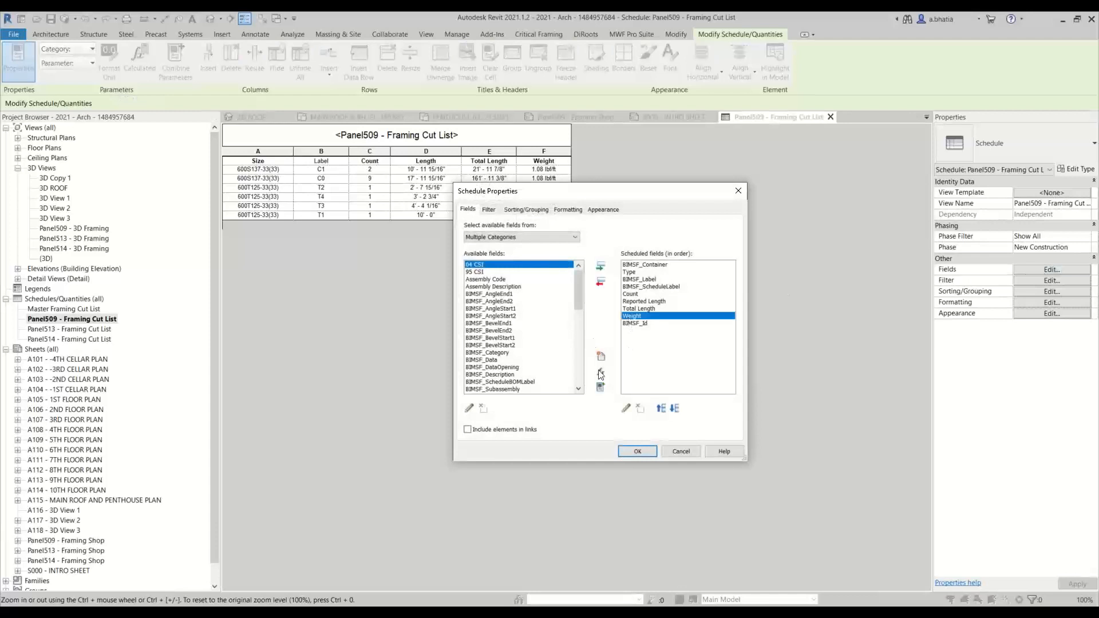
{"action": "left_click", "coordinate": [603, 375]}
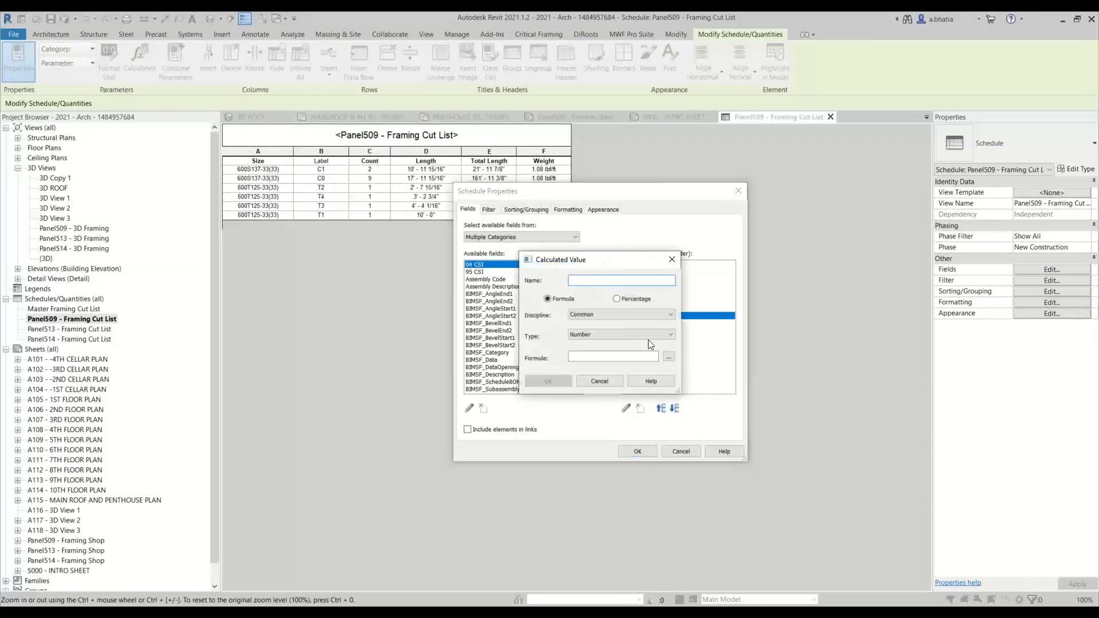
{"action": "type", "text": "Total"}
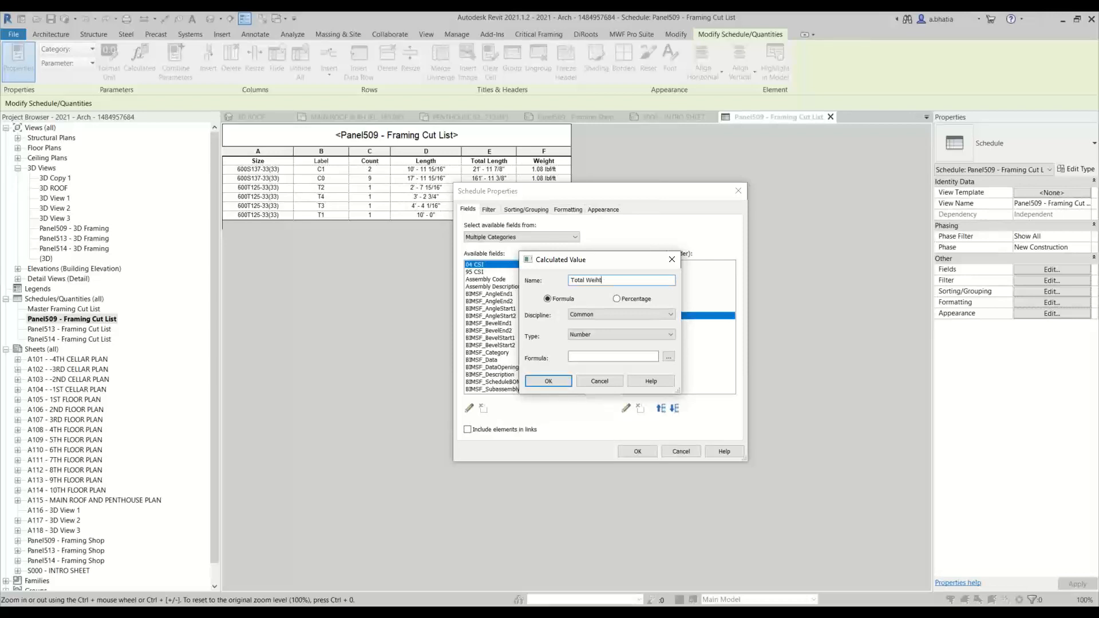
{"action": "type", "text": "Weight"}
{"action": "left_click", "coordinate": [589, 334]}
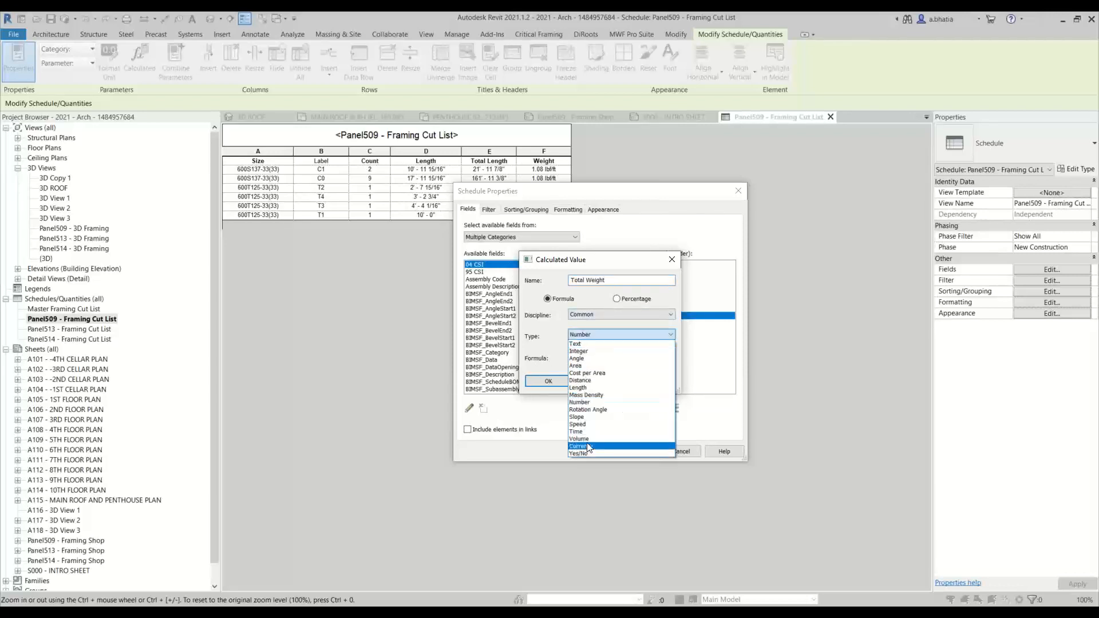
{"action": "left_click", "coordinate": [576, 334]}
{"action": "left_click", "coordinate": [574, 314]}
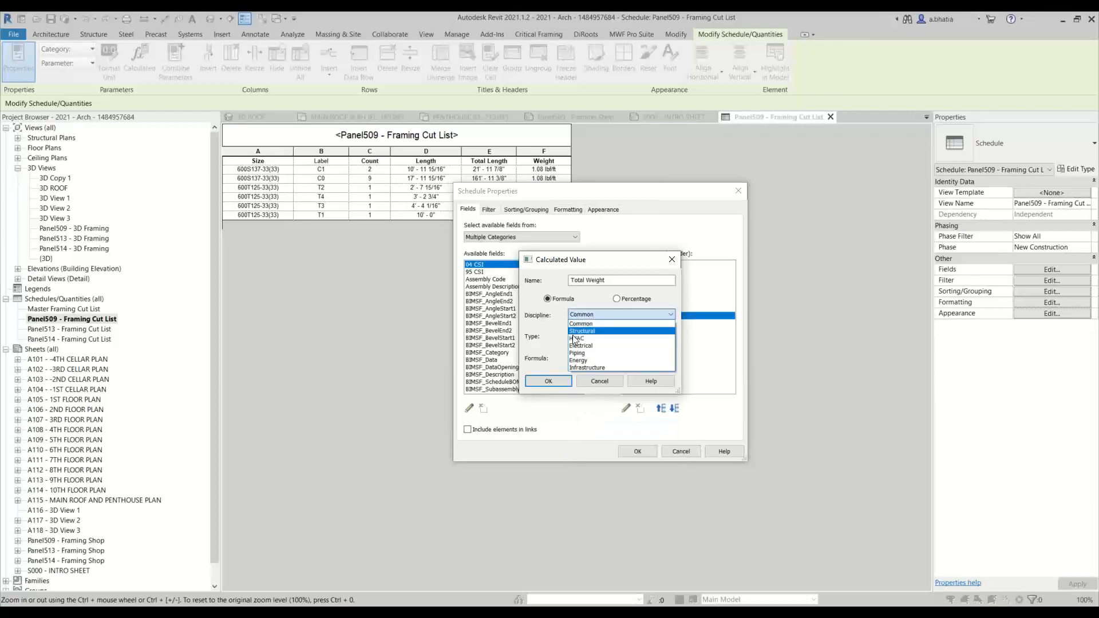
{"action": "left_click", "coordinate": [580, 329]}
{"action": "left_click", "coordinate": [581, 335]}
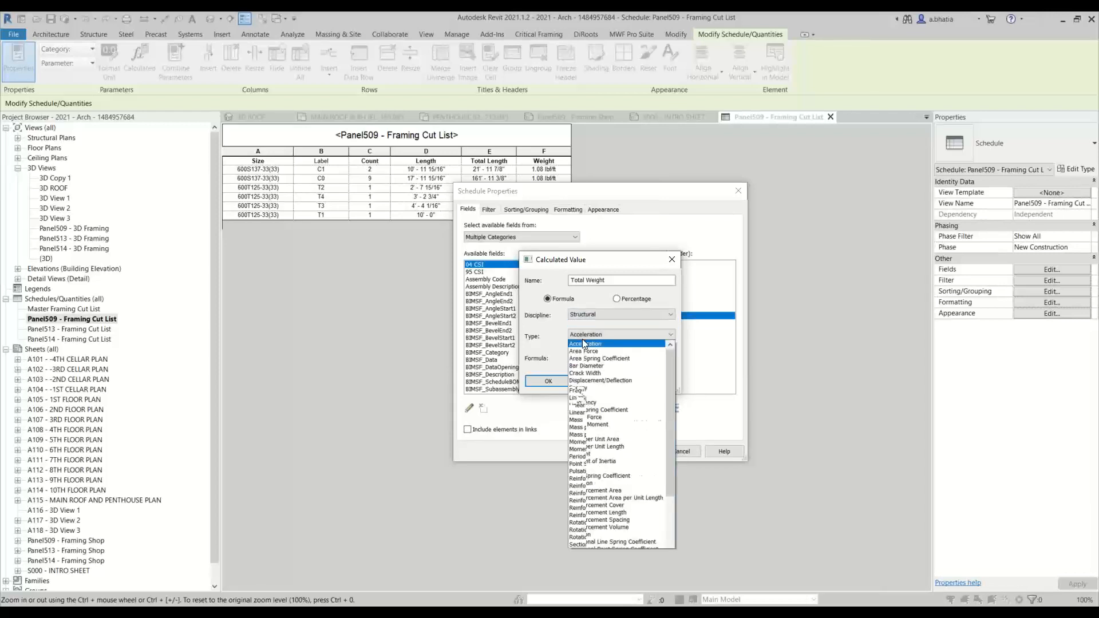
{"action": "scroll", "coordinate": [585, 550], "scroll_direction": "down", "scroll_amount": 8}
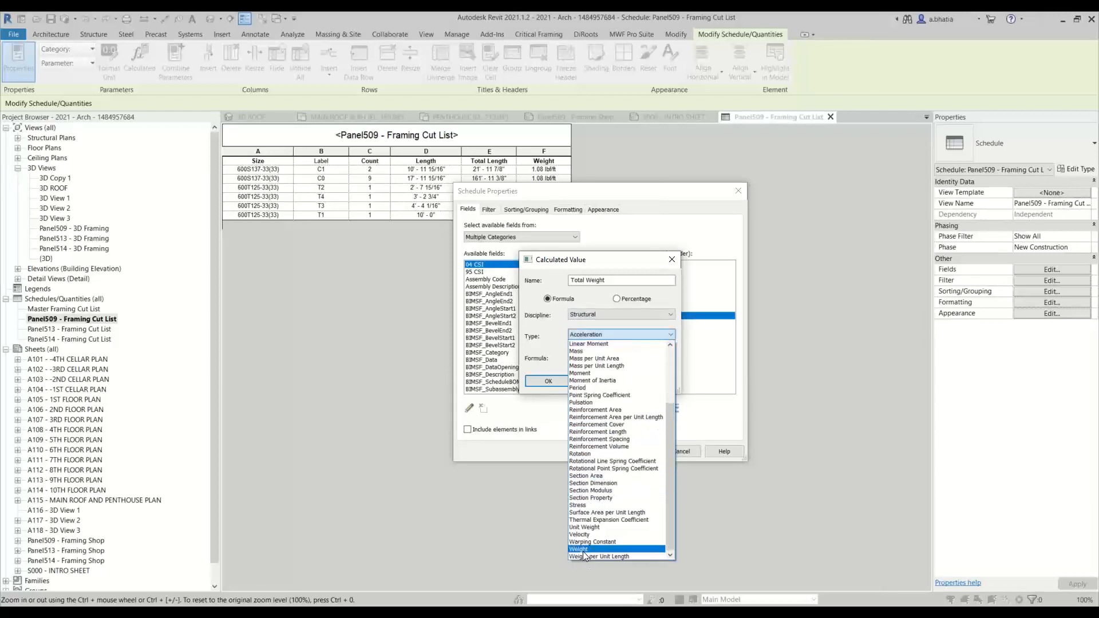
{"action": "left_click", "coordinate": [583, 550]}
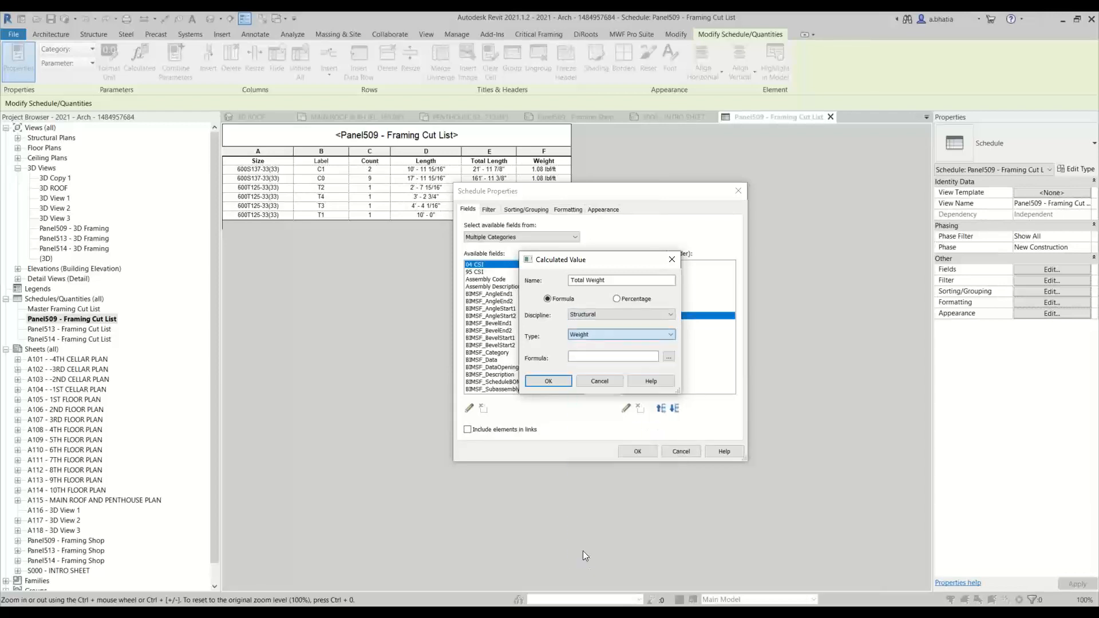
Give Total Weight the formula Reported Length*Weight and apply the schedule properties.
{"action": "left_click", "coordinate": [668, 356]}
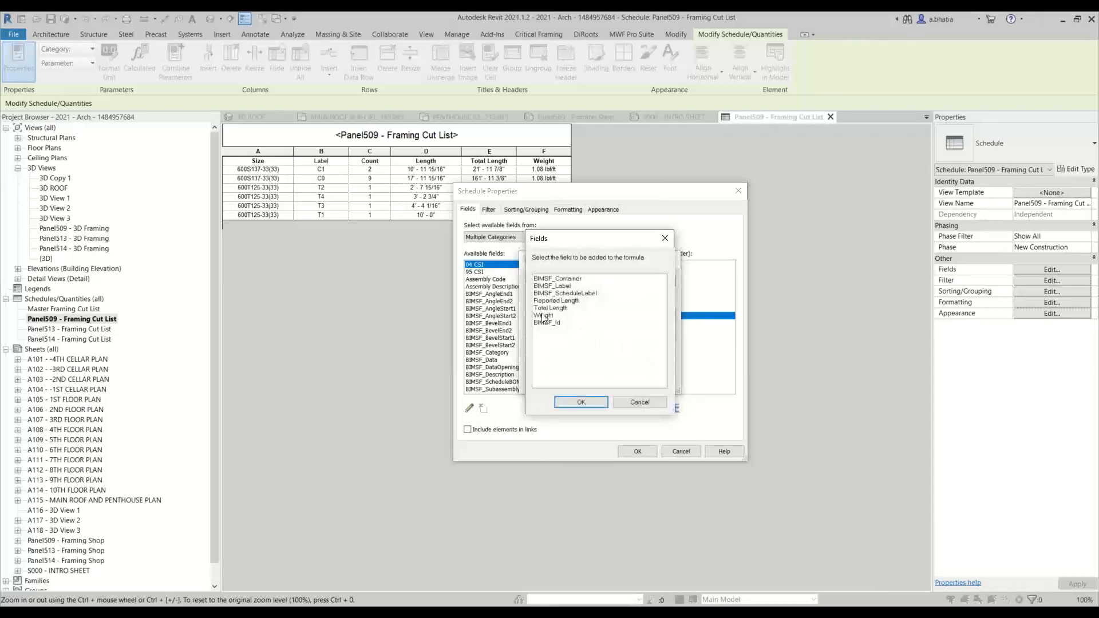
{"action": "left_click", "coordinate": [542, 316]}
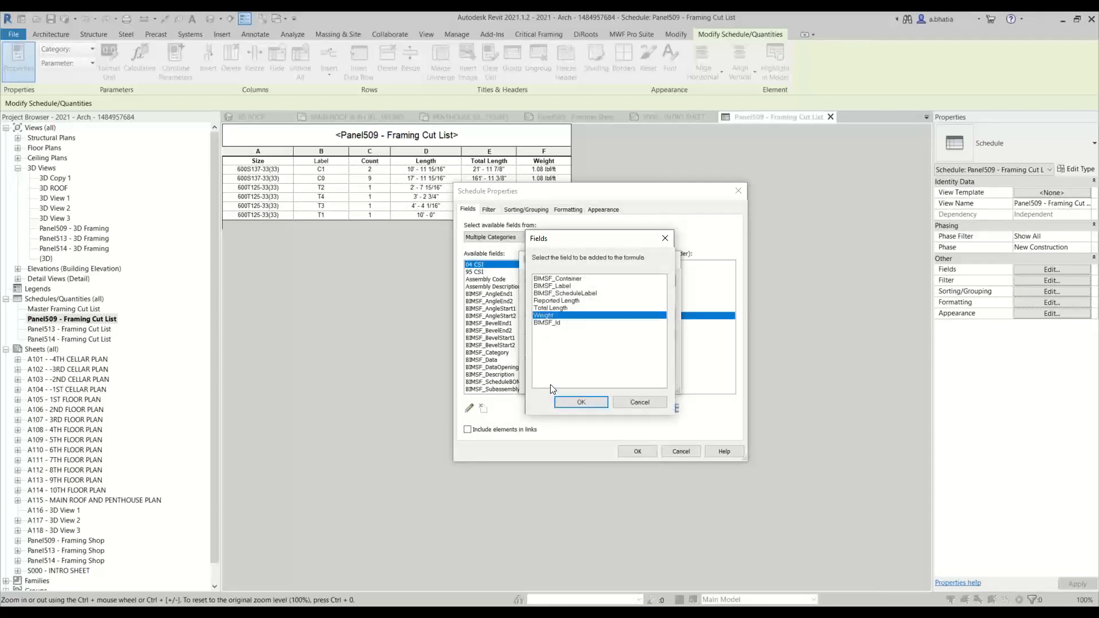
{"action": "left_click", "coordinate": [557, 301]}
{"action": "left_click", "coordinate": [568, 400]}
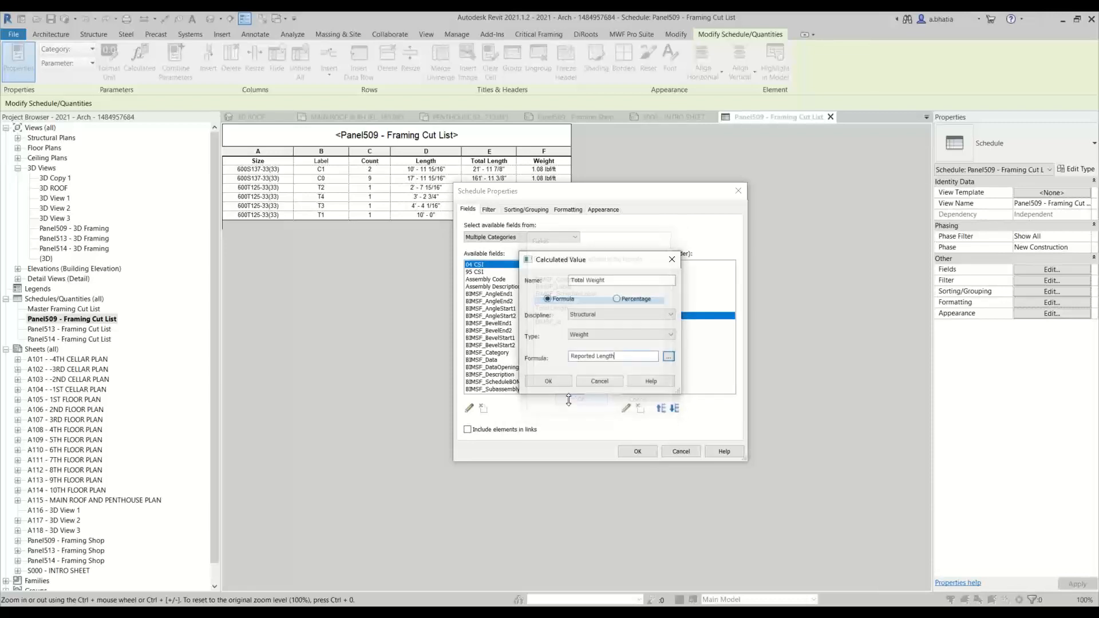
{"action": "left_click", "coordinate": [667, 356]}
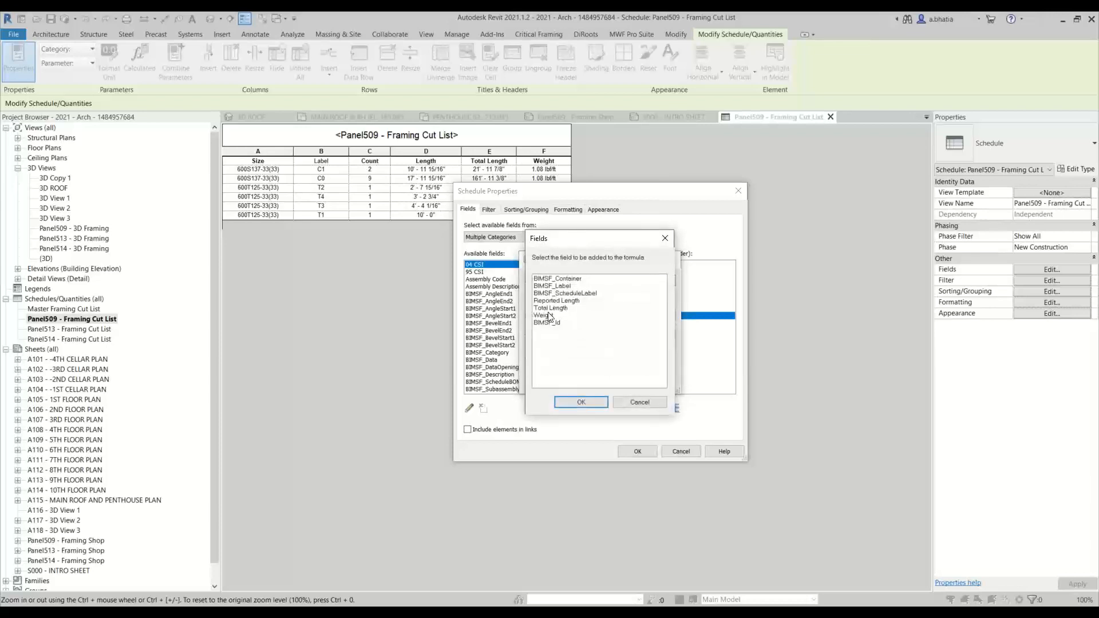
{"action": "left_click", "coordinate": [544, 316]}
{"action": "left_click", "coordinate": [577, 400]}
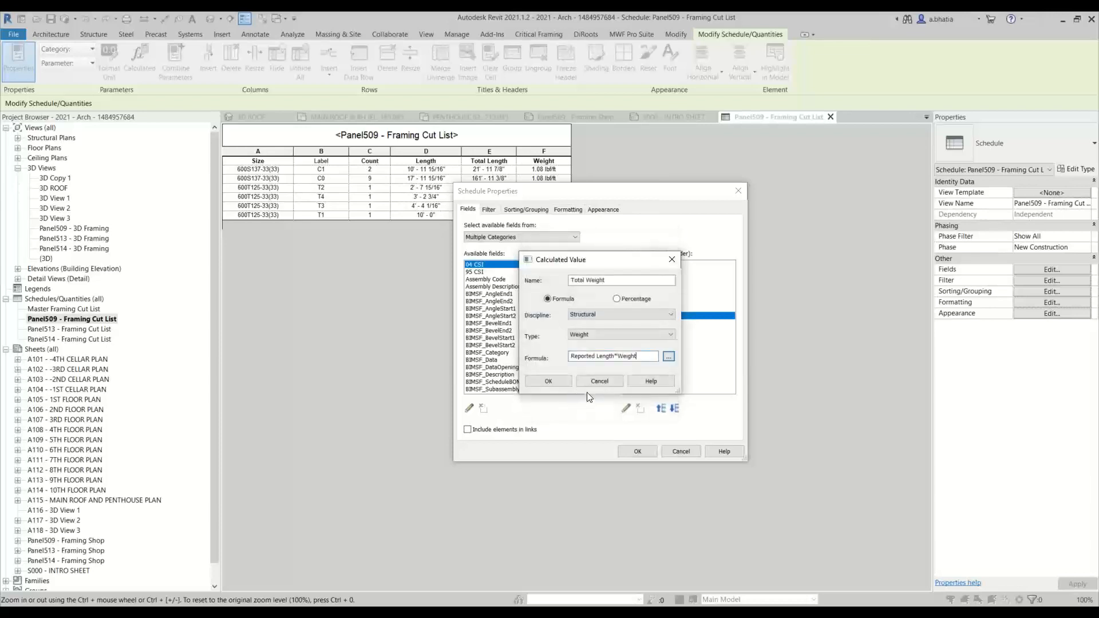
{"action": "left_click", "coordinate": [560, 382]}
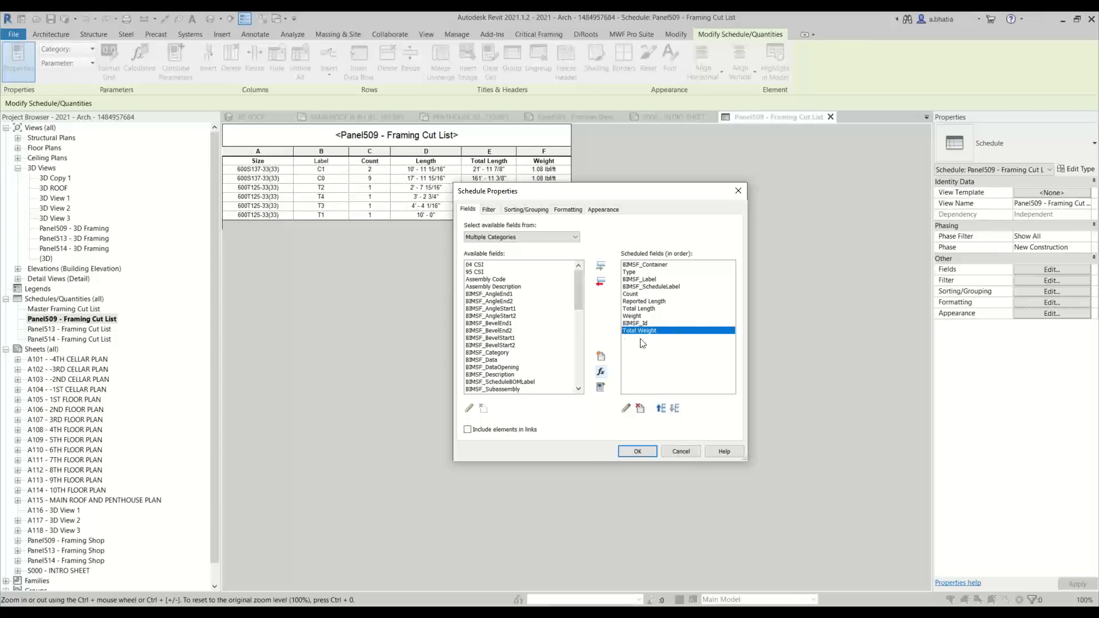
{"action": "left_click", "coordinate": [568, 210]}
{"action": "left_click", "coordinate": [482, 300]}
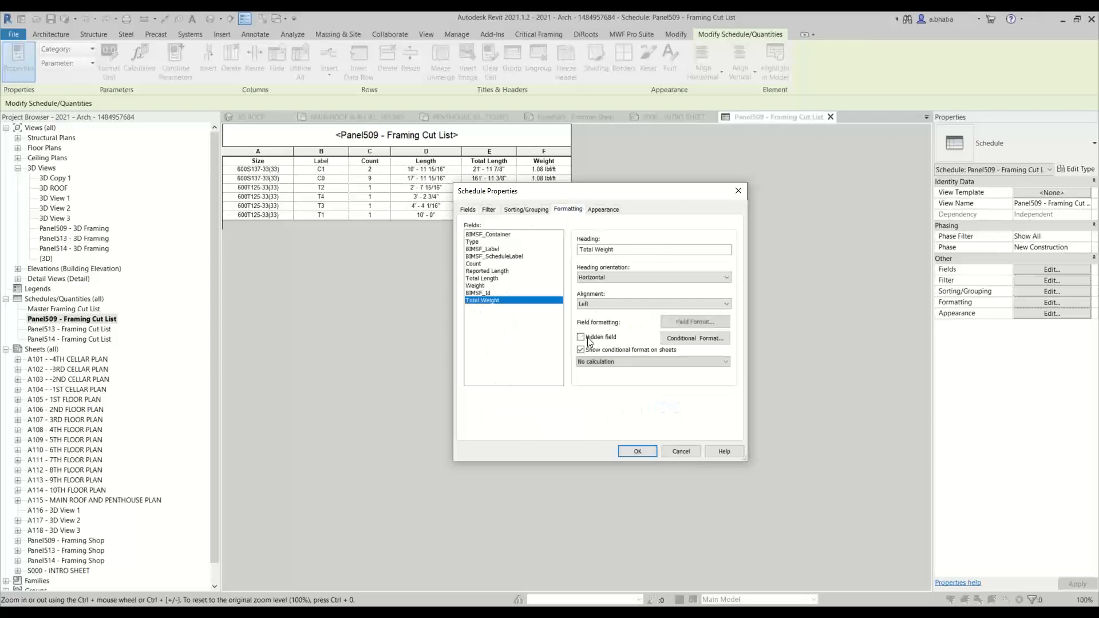
{"action": "left_click", "coordinate": [630, 453]}
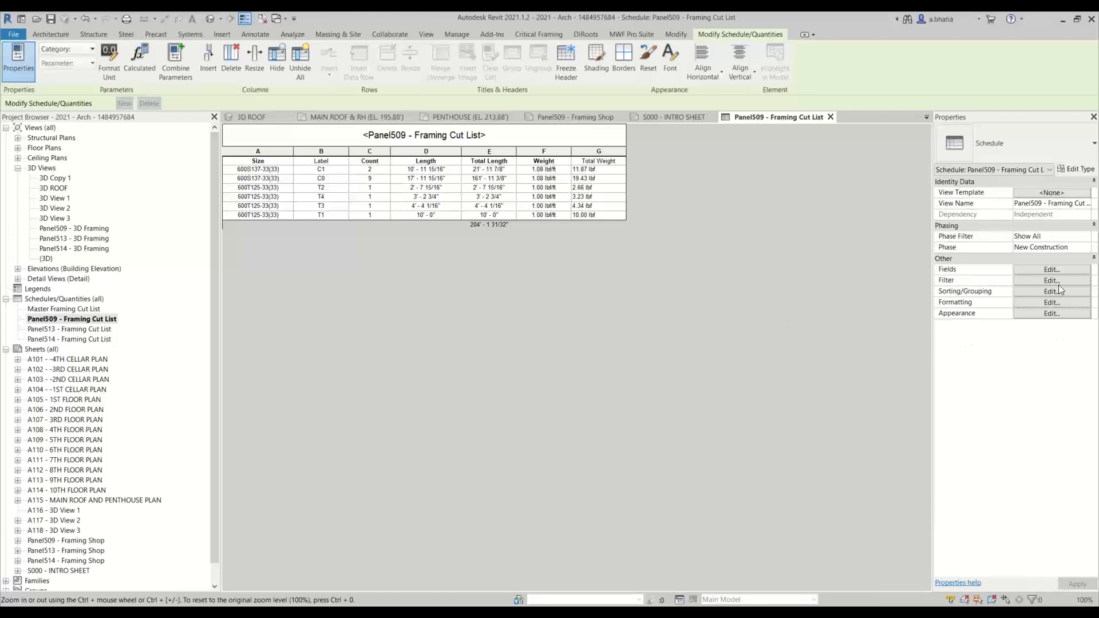
Set the Total Weight field's formatting to Calculate totals and apply the schedule properties.
{"action": "left_click", "coordinate": [1056, 268]}
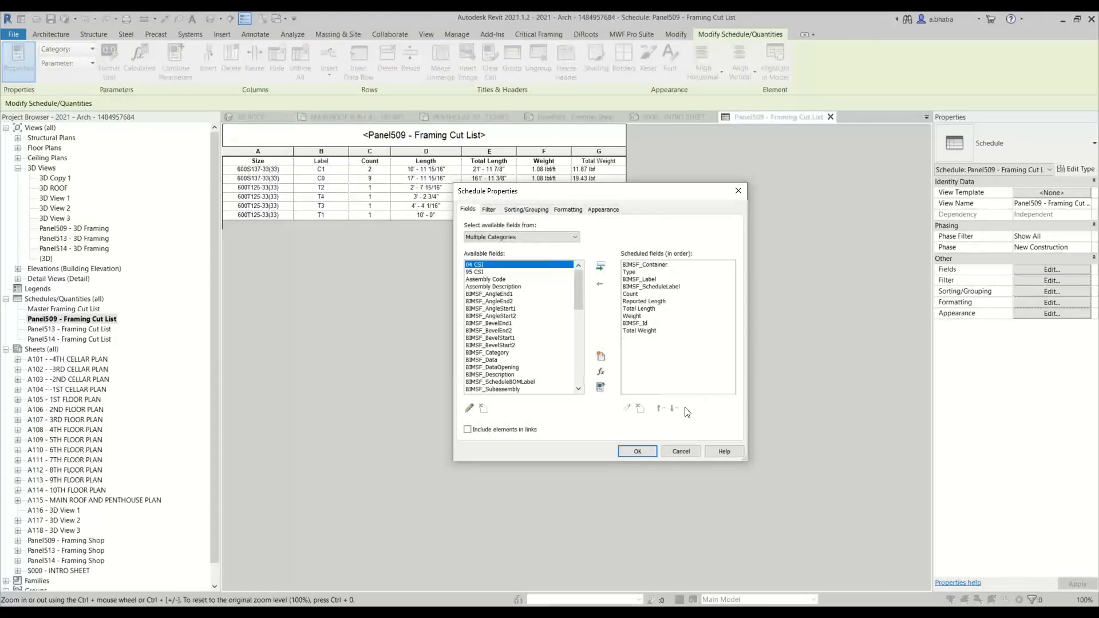
{"action": "left_click", "coordinate": [568, 209]}
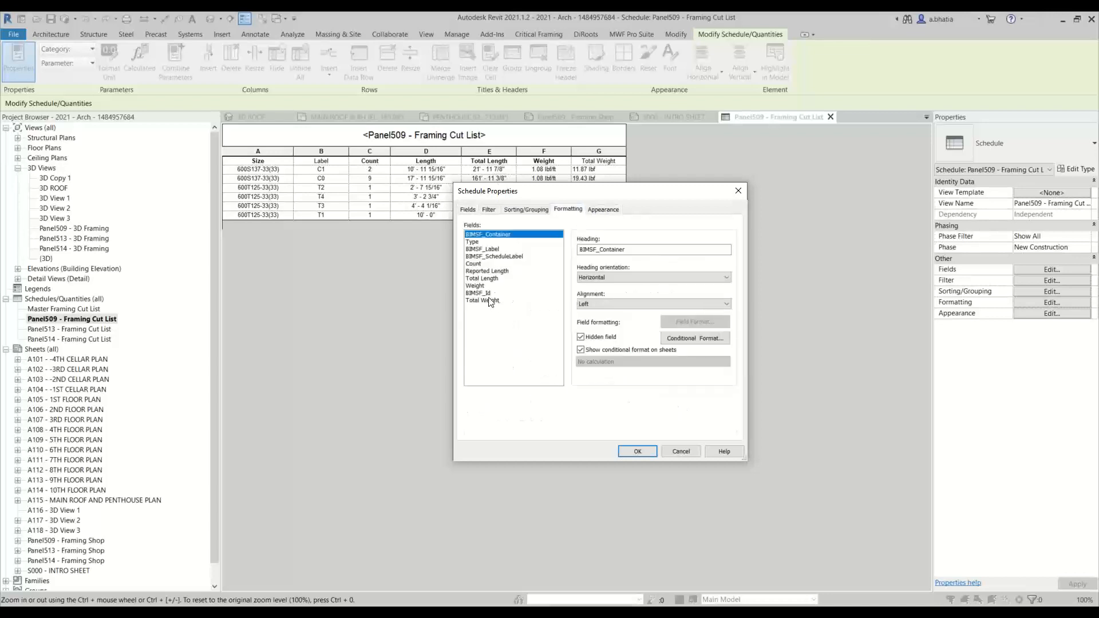
{"action": "left_click", "coordinate": [490, 301]}
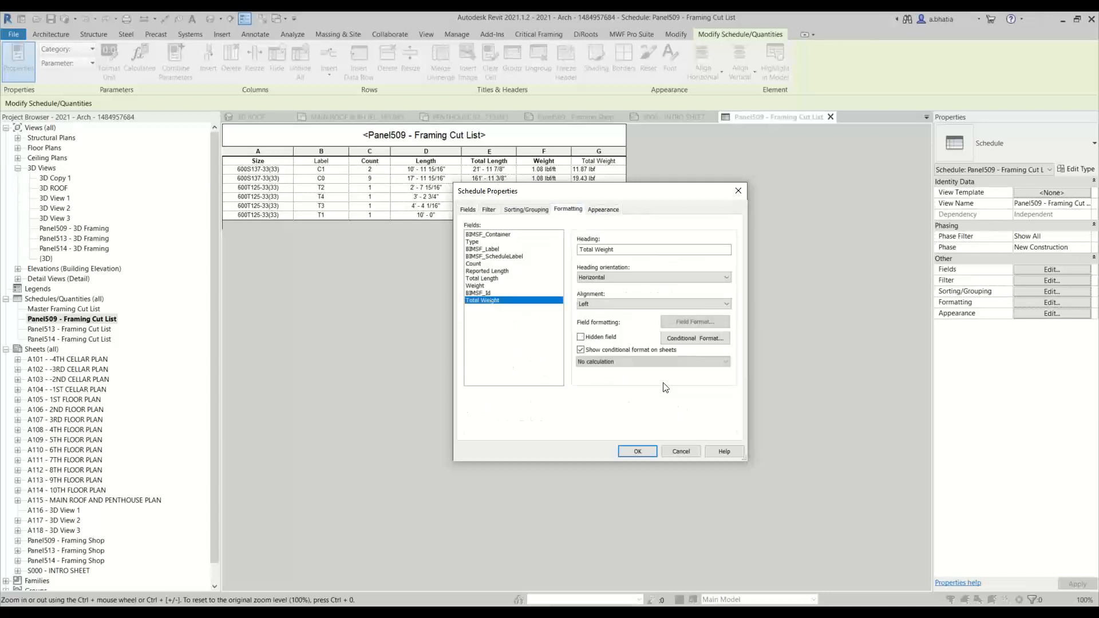
{"action": "left_click", "coordinate": [595, 361]}
{"action": "left_click", "coordinate": [598, 371]}
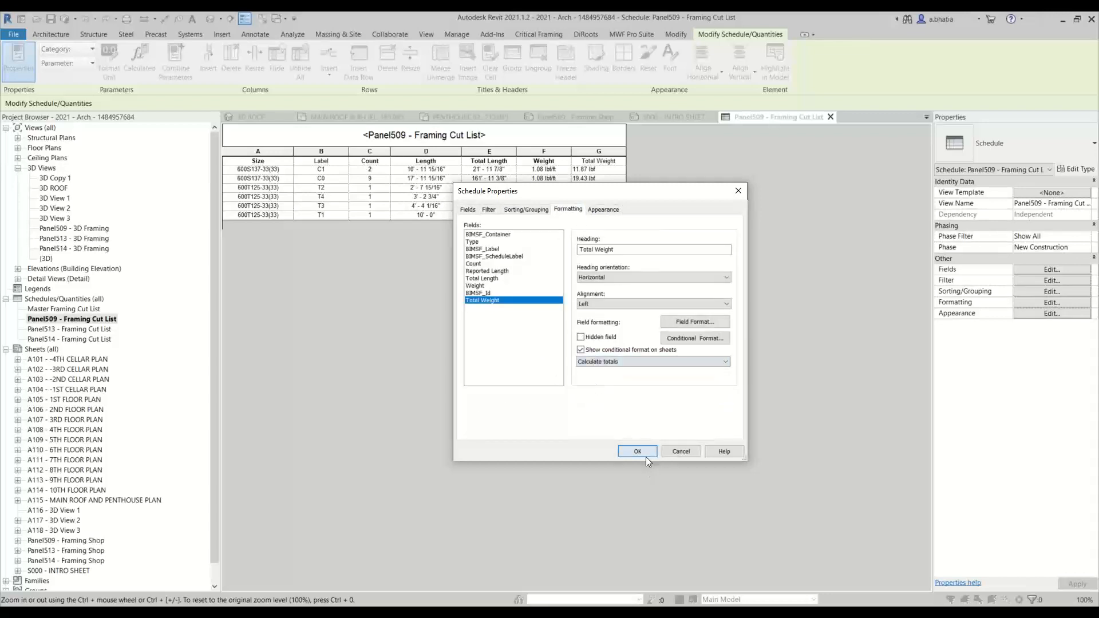
{"action": "left_click", "coordinate": [644, 456]}
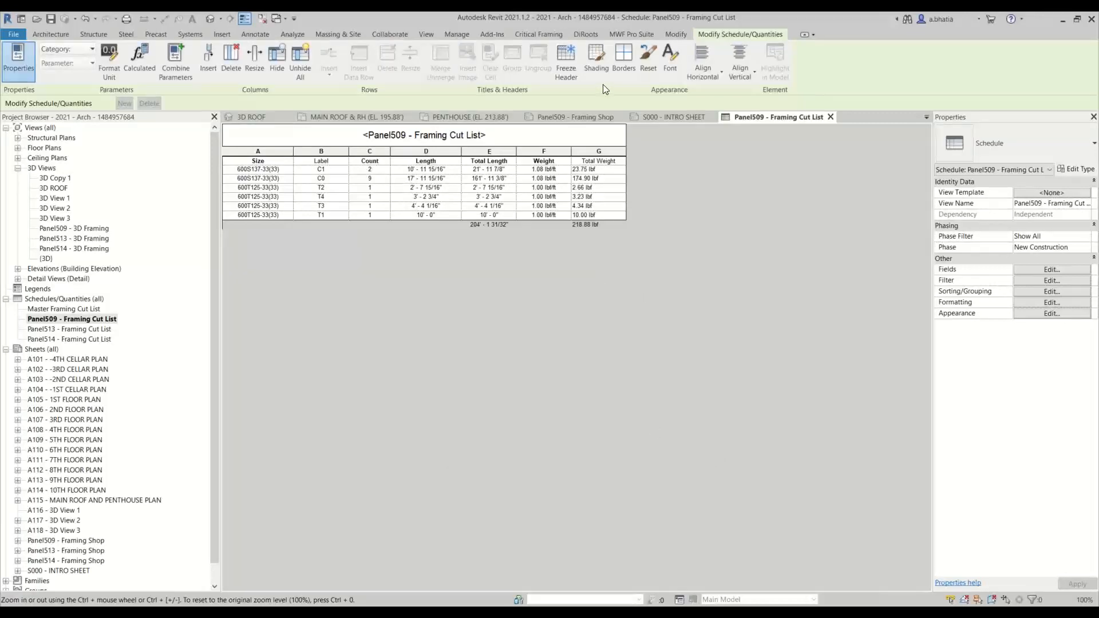
Center the Total Weight column horizontally in the Panel509 cut list.
{"action": "left_click", "coordinate": [470, 170]}
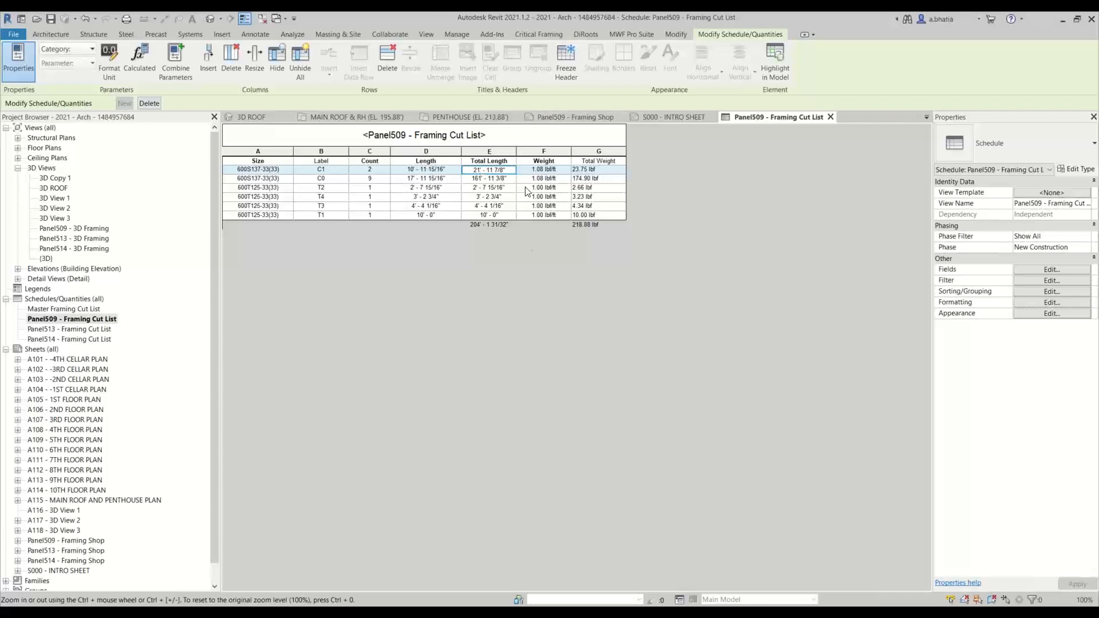
{"action": "left_click", "coordinate": [597, 162]}
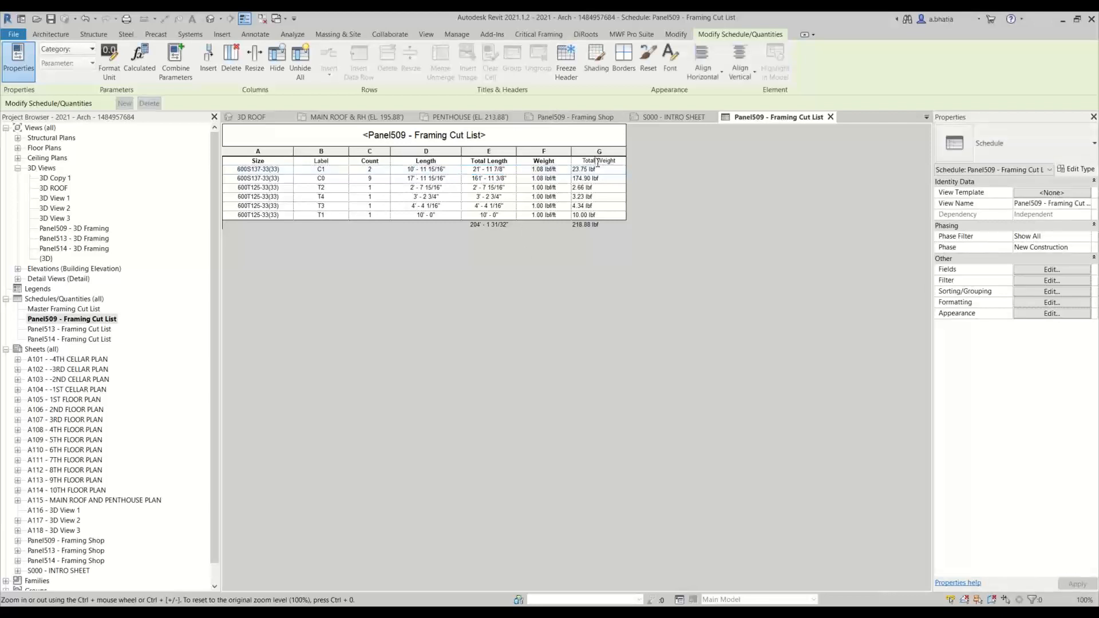
{"action": "left_click", "coordinate": [426, 161]}
{"action": "left_click", "coordinate": [484, 160]}
{"action": "left_click", "coordinate": [599, 151]}
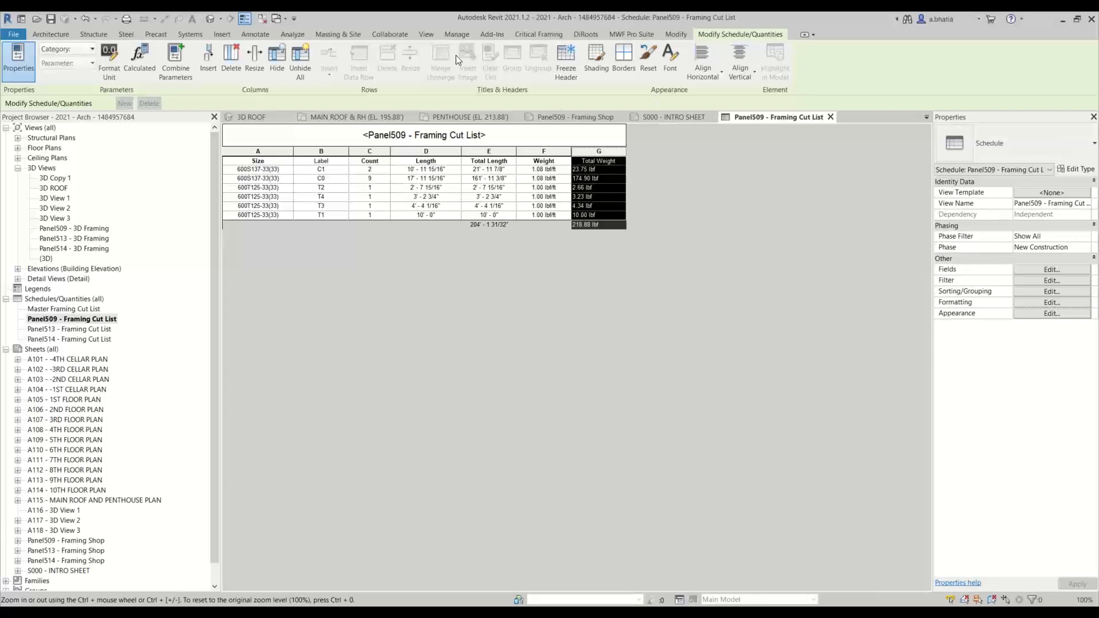
{"action": "left_click", "coordinate": [703, 63]}
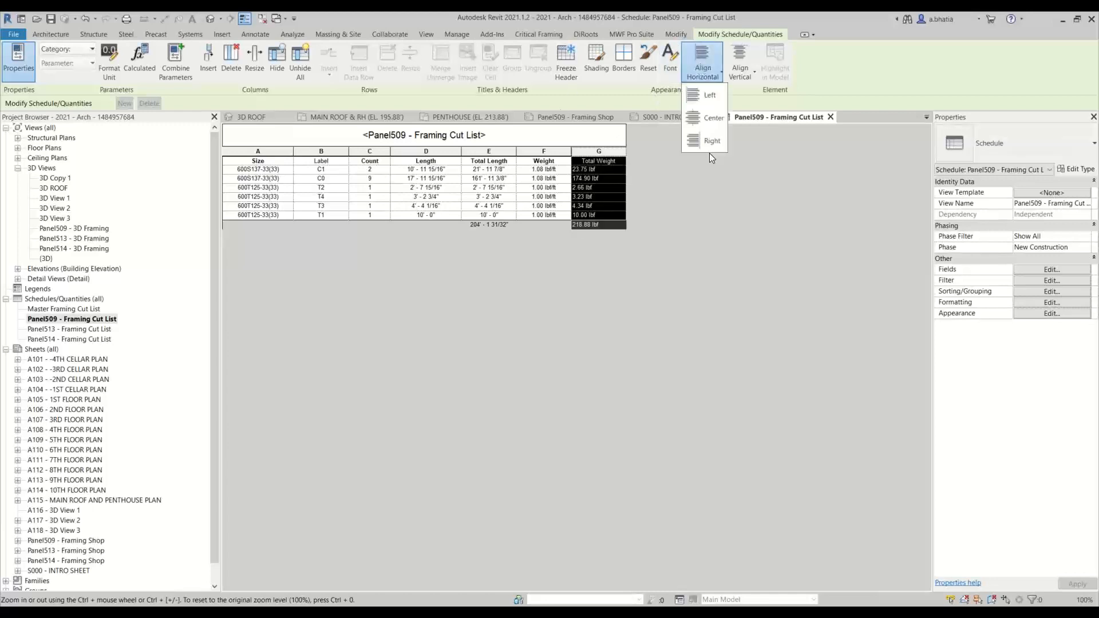
{"action": "left_click", "coordinate": [713, 117]}
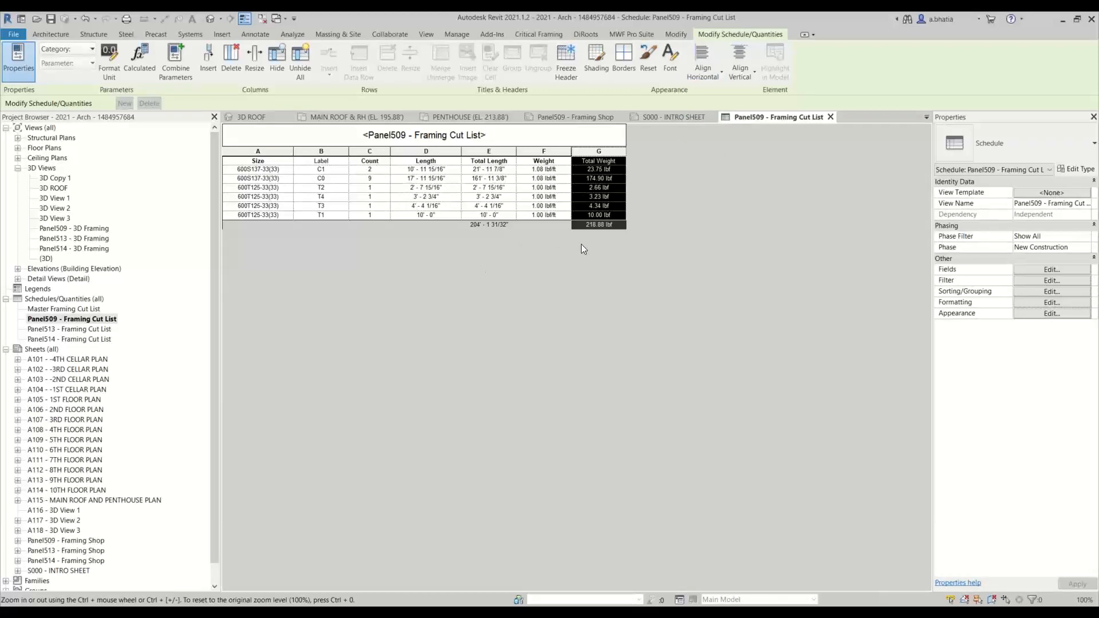
{"action": "left_click", "coordinate": [609, 188]}
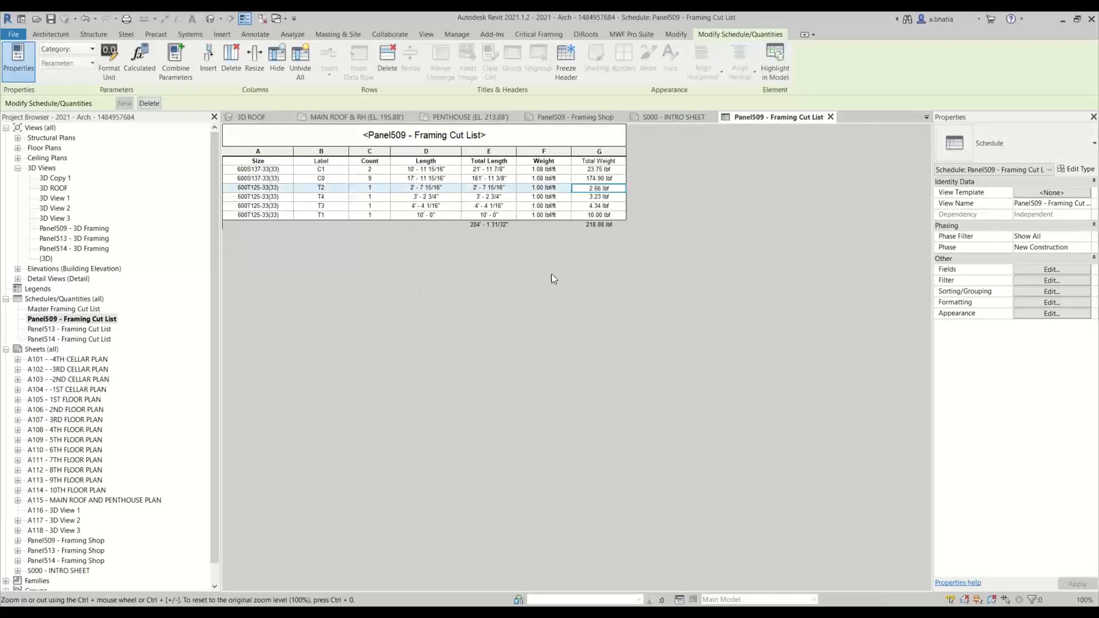
On the Panel509 - Framing Shop sheet, move the framing cut list left so it aligns with the inner border.
{"action": "left_click", "coordinate": [575, 118]}
{"action": "scroll", "coordinate": [392, 389], "scroll_direction": "down", "scroll_amount": 3}
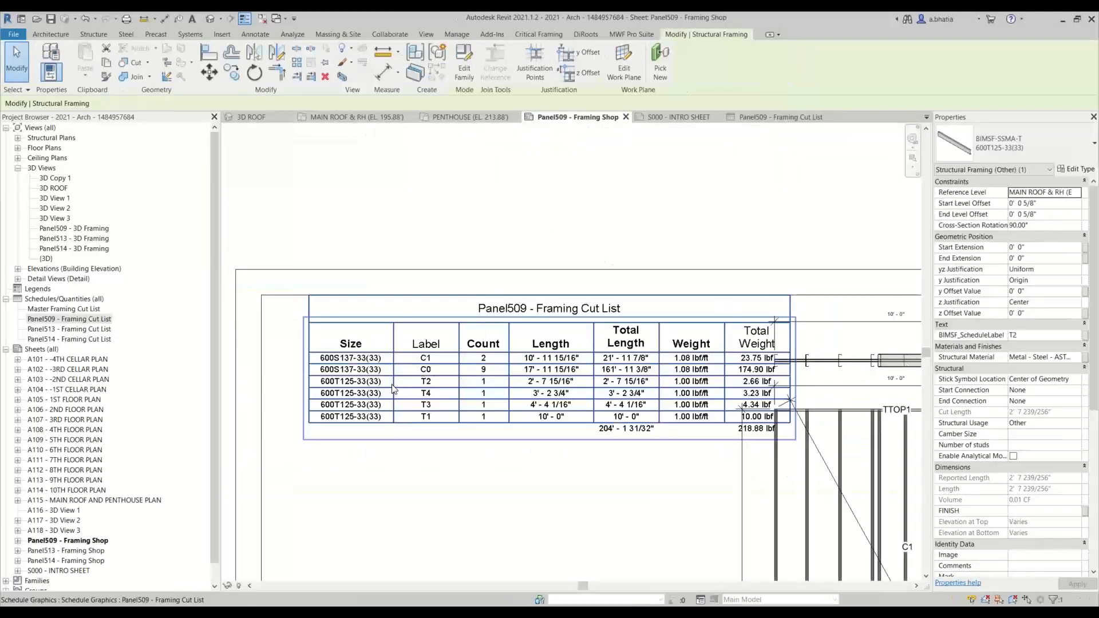
{"action": "left_click", "coordinate": [422, 454]}
{"action": "left_click_drag", "start_coordinate": [550, 382], "coordinate": [502, 382]}
{"action": "left_click", "coordinate": [496, 491]}
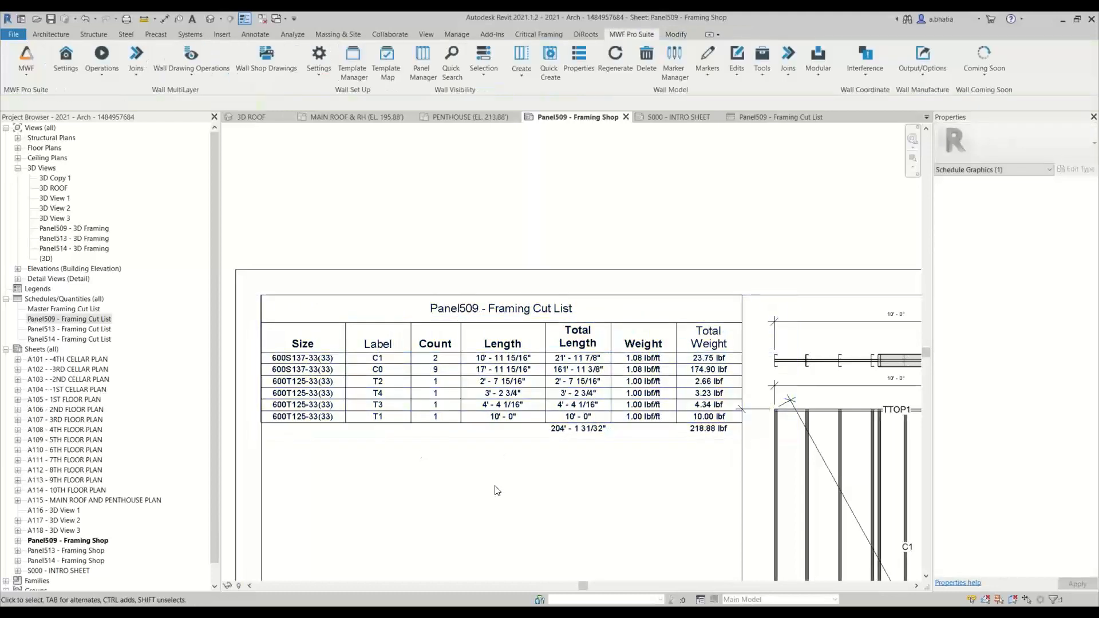
{"action": "left_click", "coordinate": [578, 382]}
{"action": "left_click", "coordinate": [466, 499]}
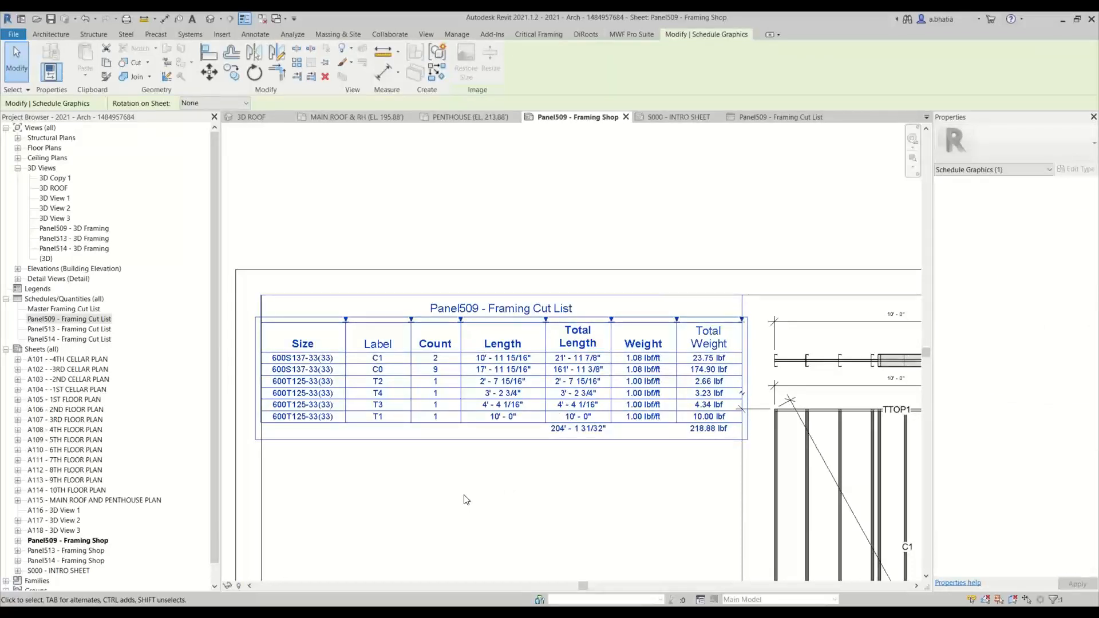
Open the Panel509 - Framing Cut List schedule for editing from its placement on the sheet.
{"action": "scroll", "coordinate": [438, 478], "scroll_direction": "down", "scroll_amount": 3}
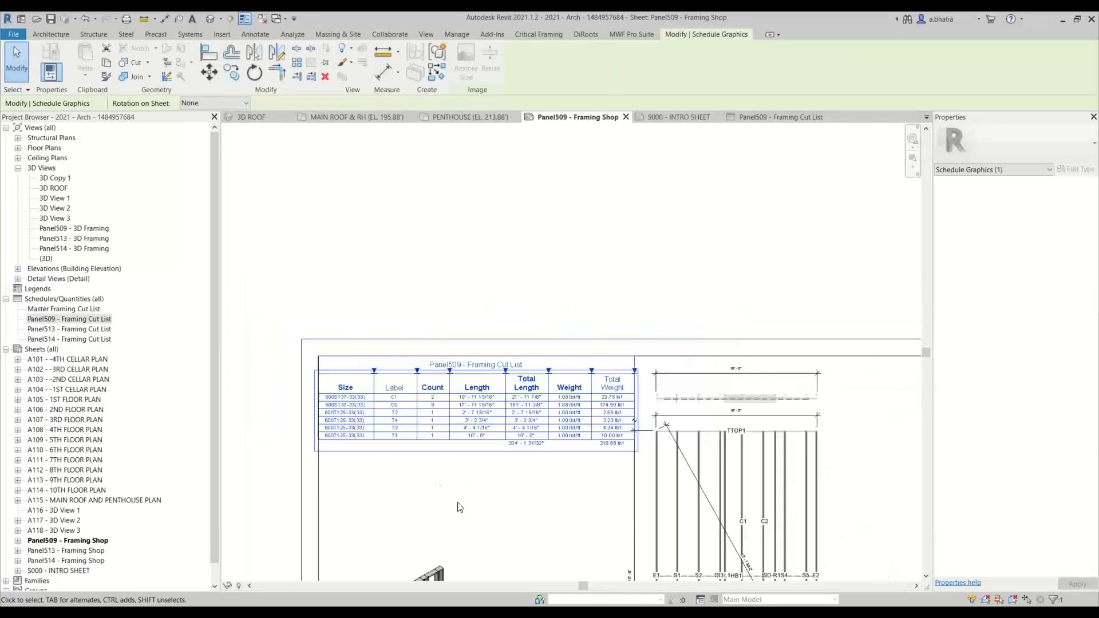
{"action": "middle_click_drag", "start_coordinate": [441, 469], "coordinate": [422, 446]}
{"action": "left_click", "coordinate": [540, 428]}
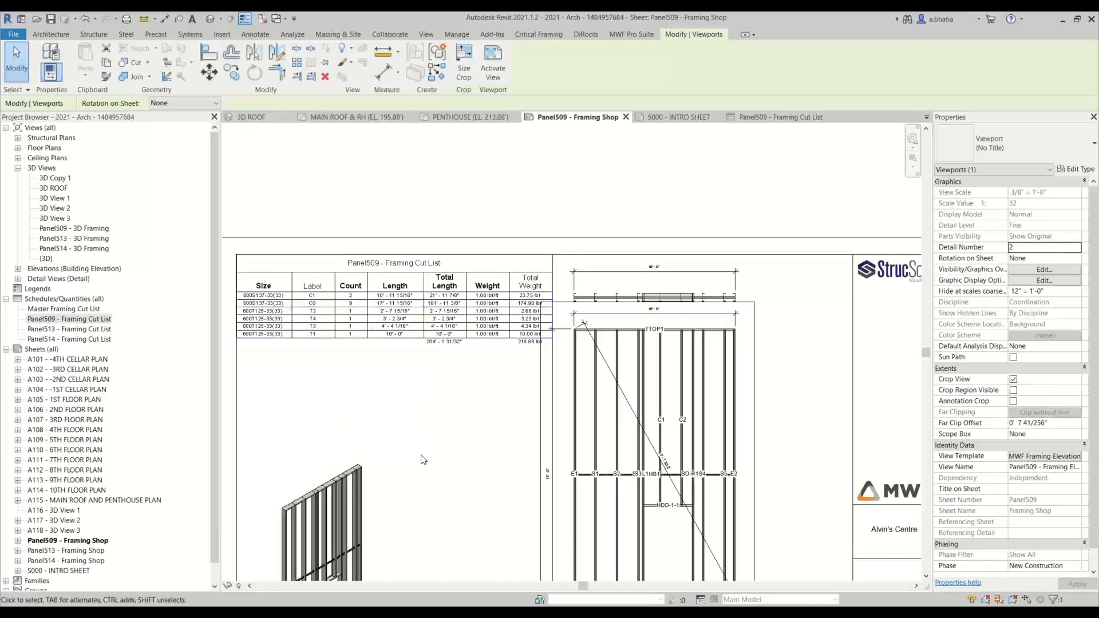
{"action": "left_click", "coordinate": [404, 325]}
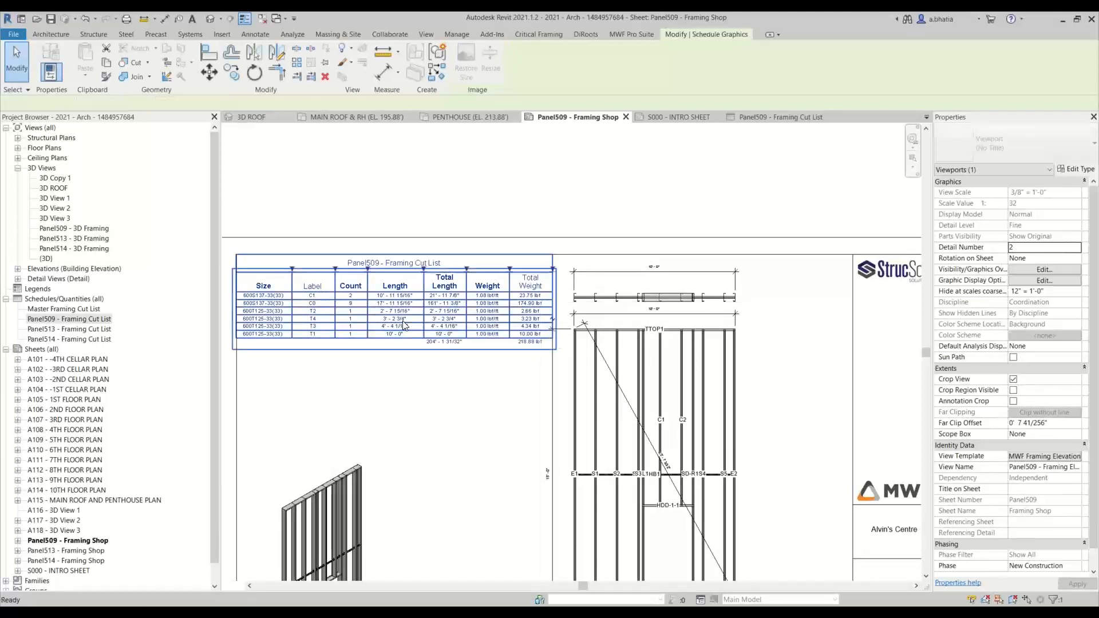
{"action": "double_click", "coordinate": [404, 325]}
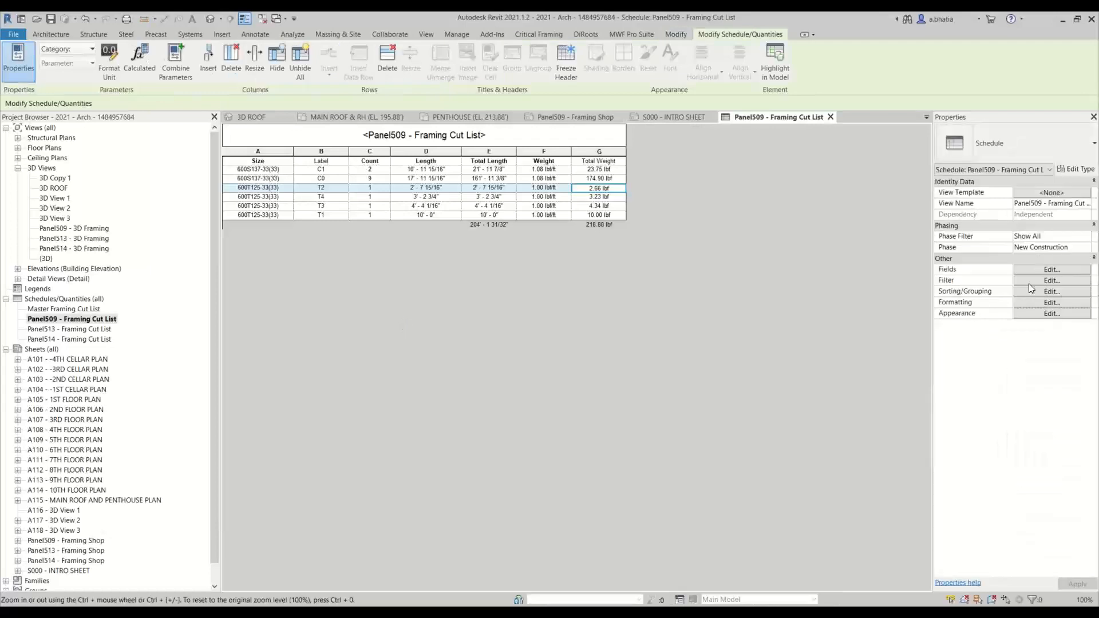
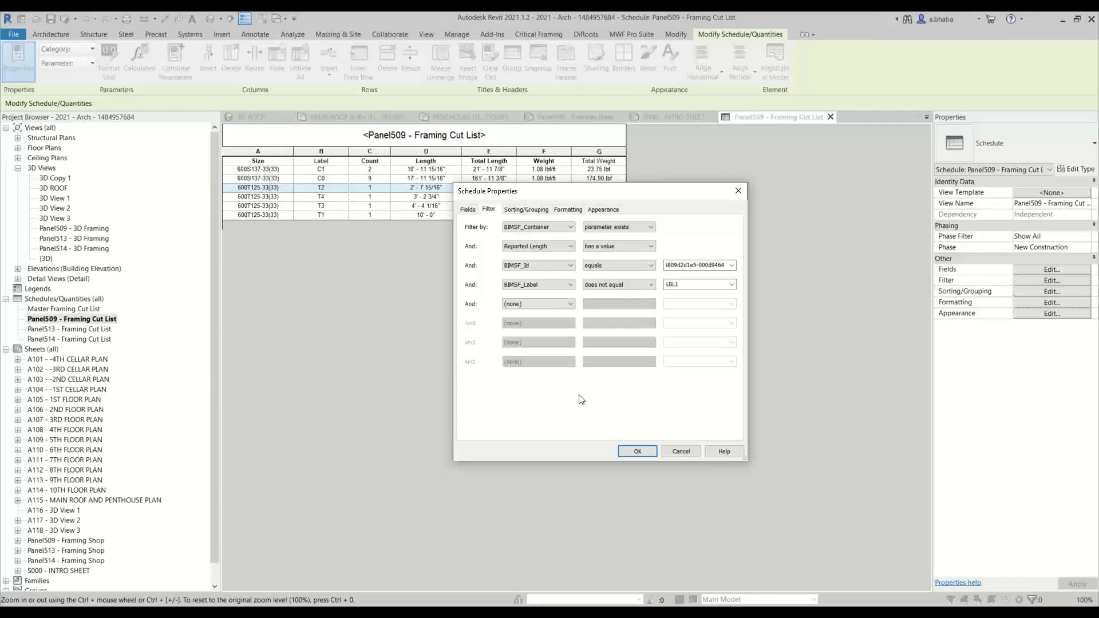
Close the cut list's filter settings and select the HB1 channel in the framing elevation on the Panel509 - Framing Shop sheet.
{"action": "left_click", "coordinate": [623, 453]}
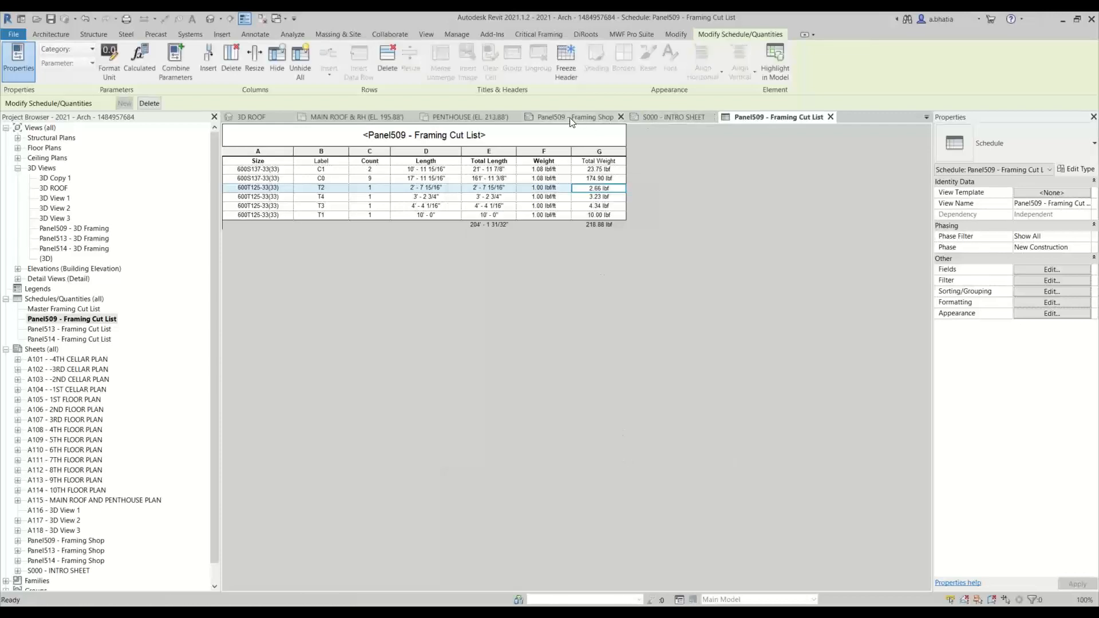
{"action": "left_click", "coordinate": [575, 117]}
{"action": "scroll", "coordinate": [617, 409], "scroll_direction": "down", "scroll_amount": 1}
{"action": "double_click", "coordinate": [614, 433]}
{"action": "scroll", "coordinate": [623, 467], "scroll_direction": "up", "scroll_amount": 6}
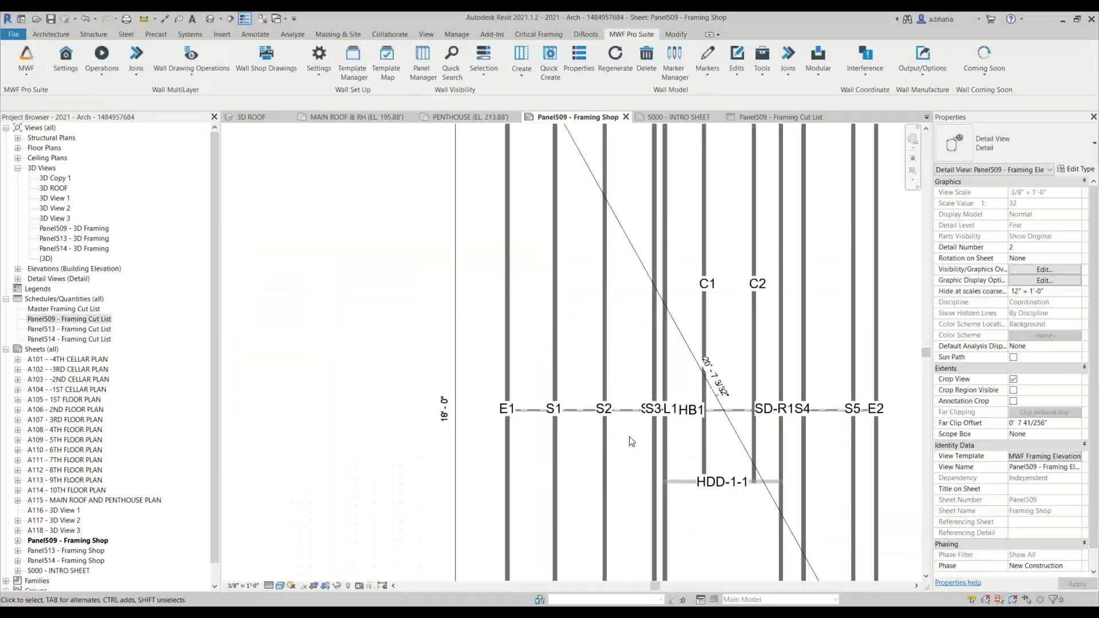
{"action": "left_click", "coordinate": [629, 394]}
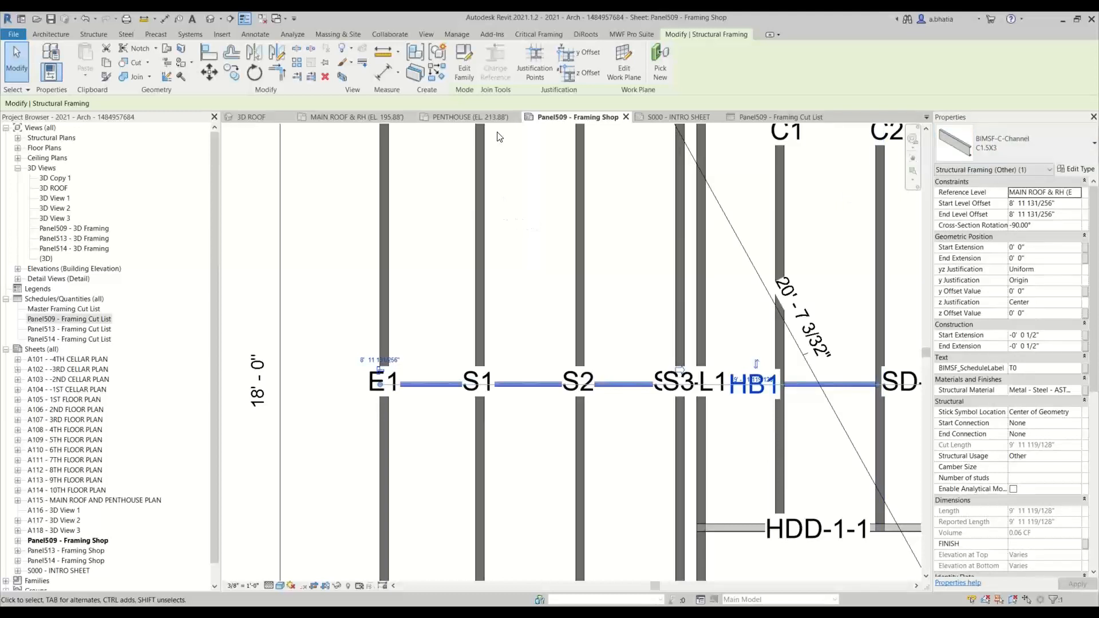
Open the selected BIMSF-C-Channel's family in the Family Editor.
{"action": "scroll", "coordinate": [565, 280], "scroll_direction": "down", "scroll_amount": 3}
{"action": "scroll", "coordinate": [527, 417], "scroll_direction": "down", "scroll_amount": 3}
{"action": "scroll", "coordinate": [484, 405], "scroll_direction": "up", "scroll_amount": 2}
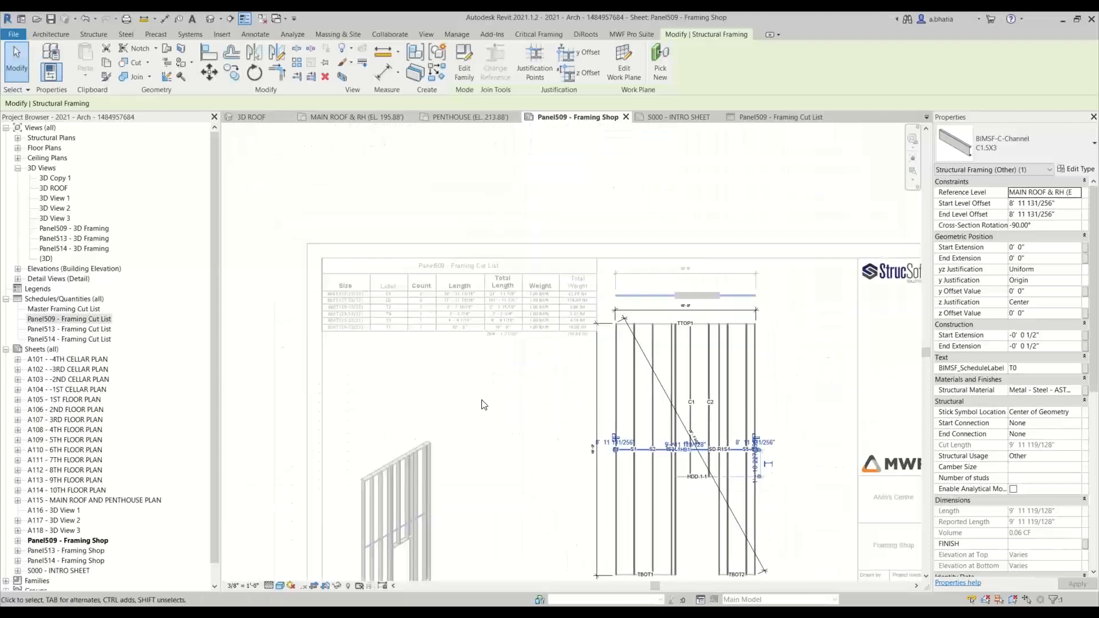
{"action": "scroll", "coordinate": [314, 275], "scroll_direction": "up", "scroll_amount": 5}
{"action": "scroll", "coordinate": [319, 321], "scroll_direction": "down", "scroll_amount": 4}
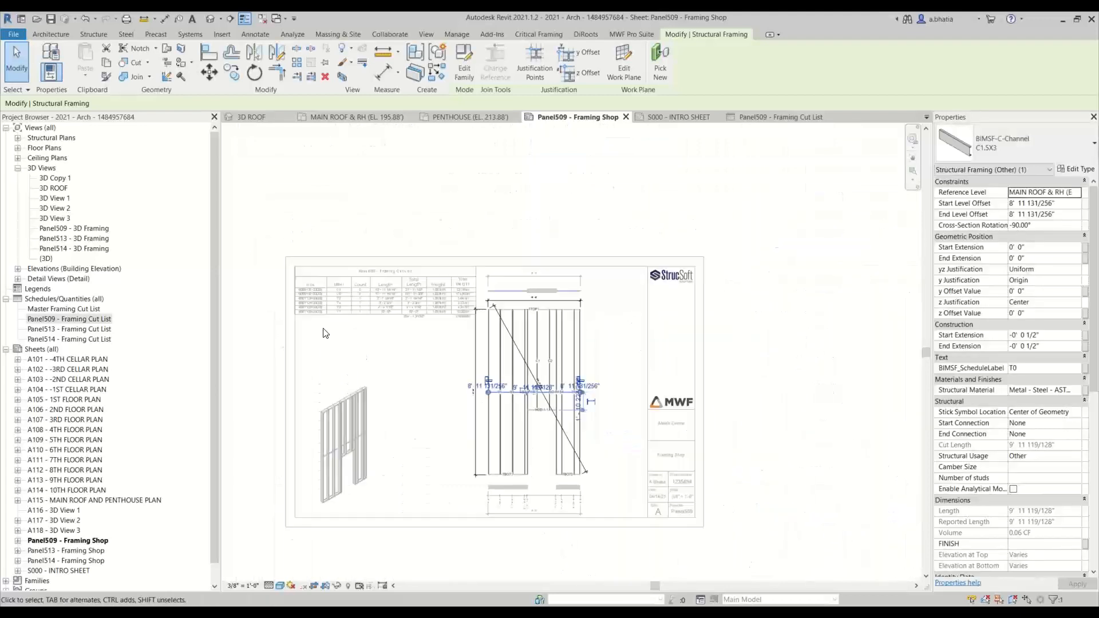
{"action": "scroll", "coordinate": [471, 361], "scroll_direction": "up", "scroll_amount": 2}
{"action": "left_click", "coordinate": [464, 67]}
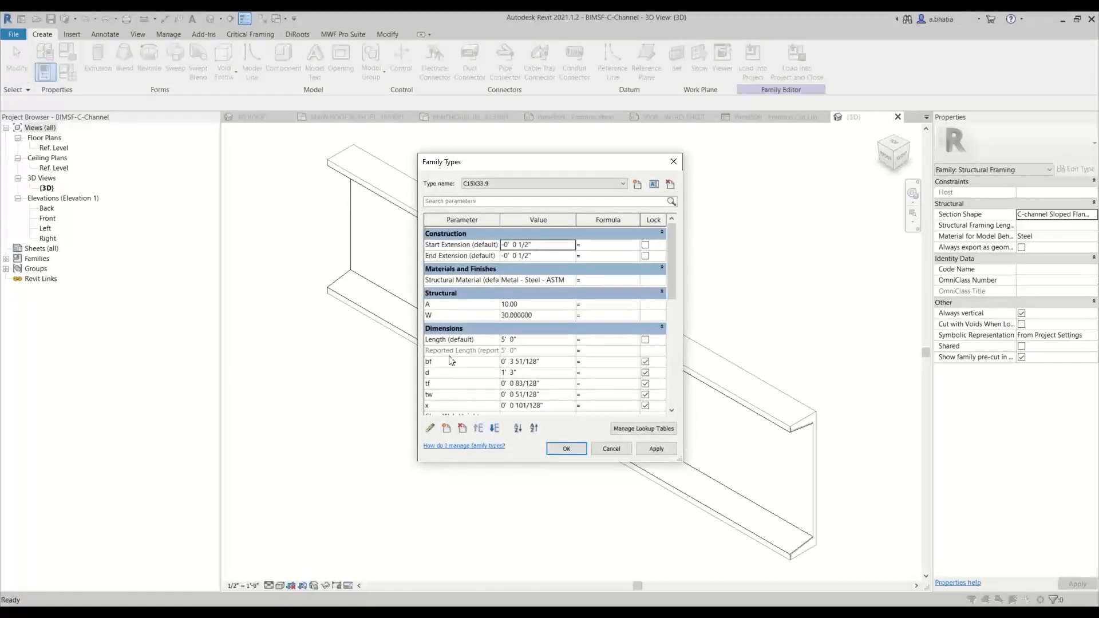
Examine the Reported Length parameter's type and data settings in the channel's family types, and leave without changes.
{"action": "left_click", "coordinate": [450, 351]}
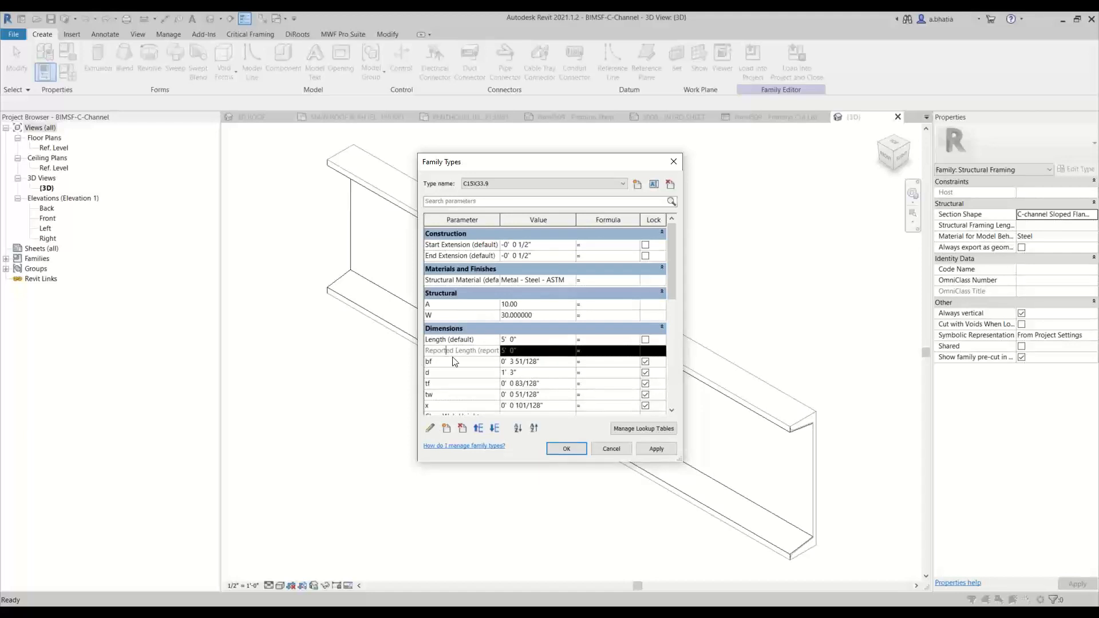
{"action": "left_click", "coordinate": [430, 429]}
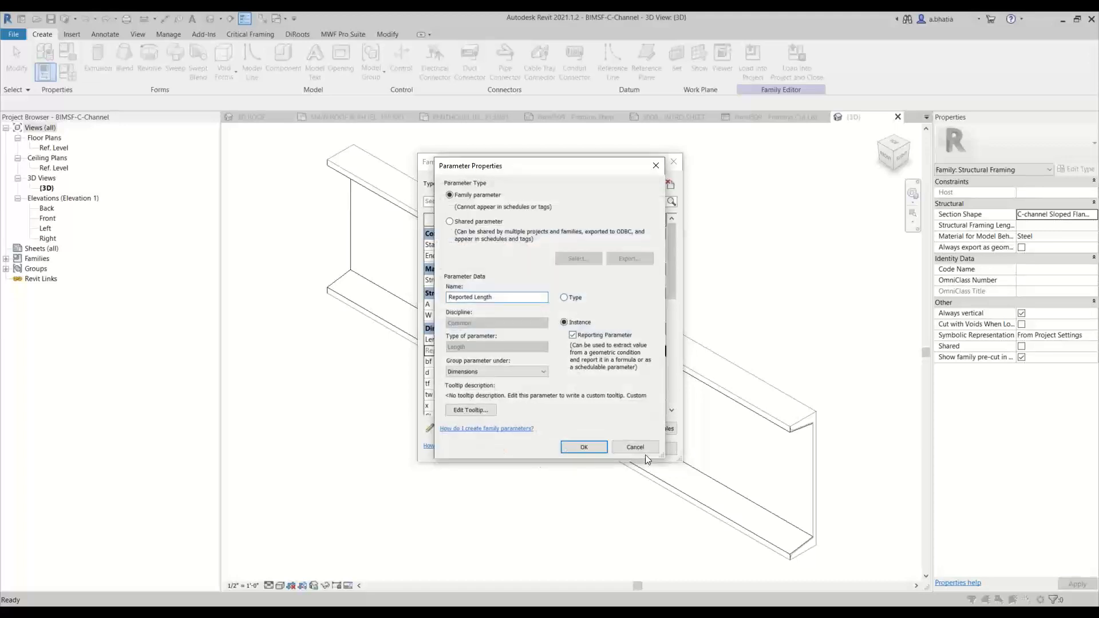
{"action": "left_click", "coordinate": [626, 447]}
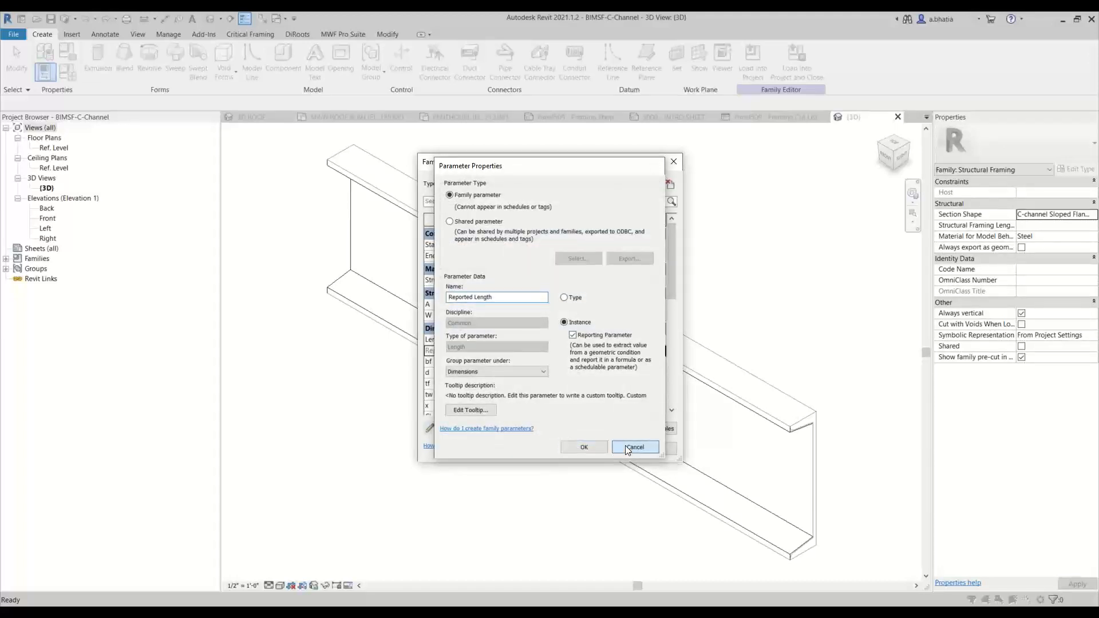
{"action": "left_click", "coordinate": [626, 449]}
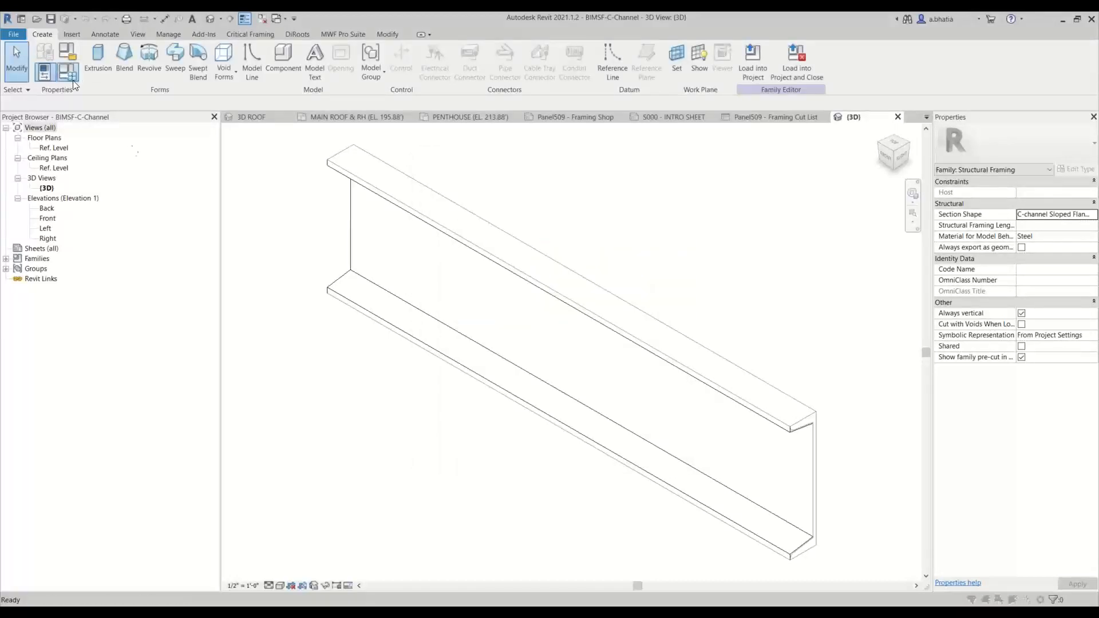
Reopen the family types and bring up the Reported Length parameter's properties again.
{"action": "left_click", "coordinate": [45, 71]}
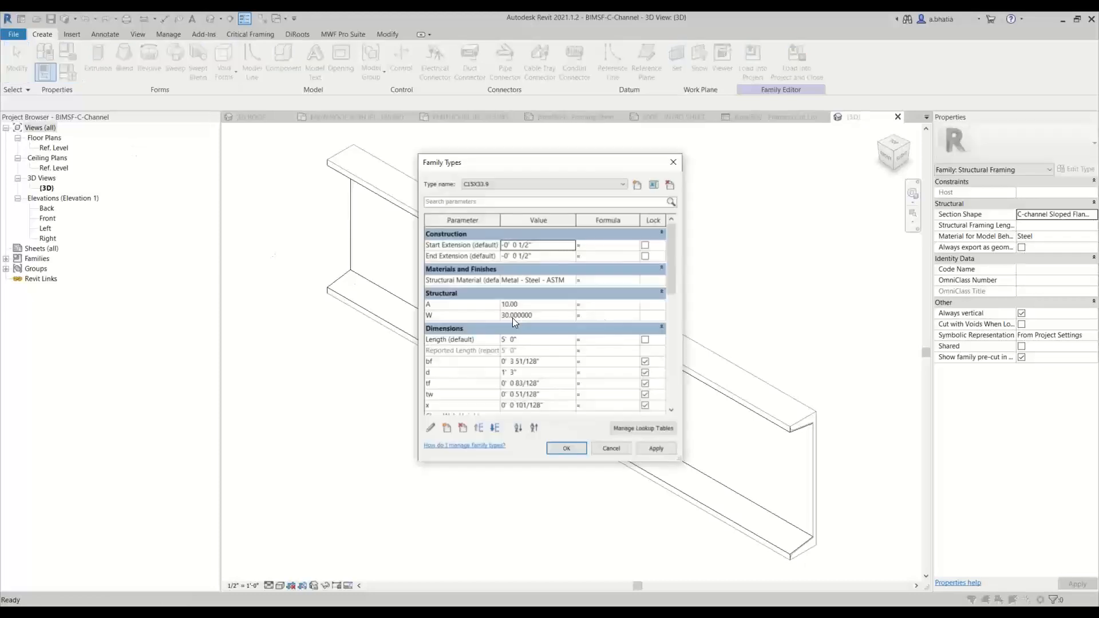
{"action": "left_click", "coordinate": [449, 350]}
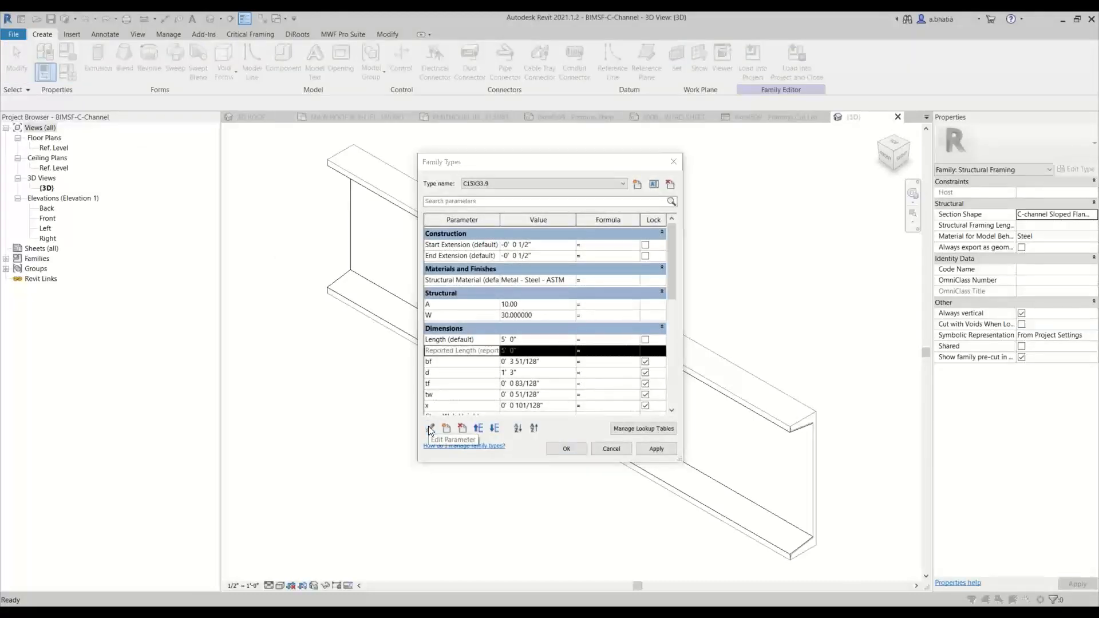
{"action": "left_click", "coordinate": [430, 429]}
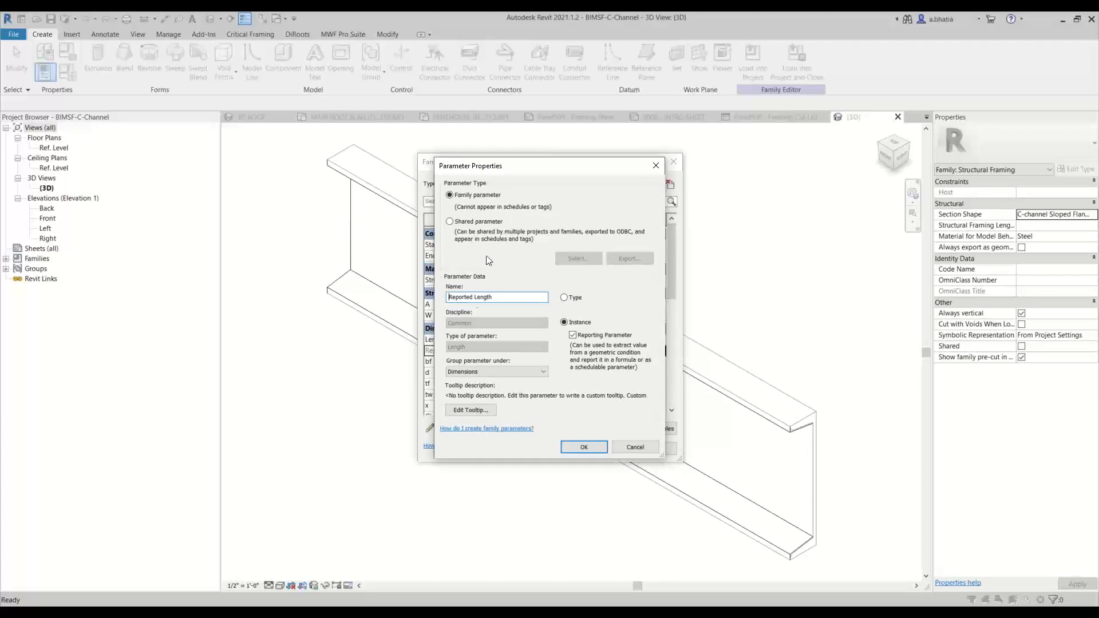
Convert the Reported Length family parameter to the shared parameter Reported Length from the BimSf group and accept the family types.
{"action": "left_click_drag", "start_coordinate": [491, 298], "coordinate": [305, 324]}
{"action": "left_click", "coordinate": [464, 223]}
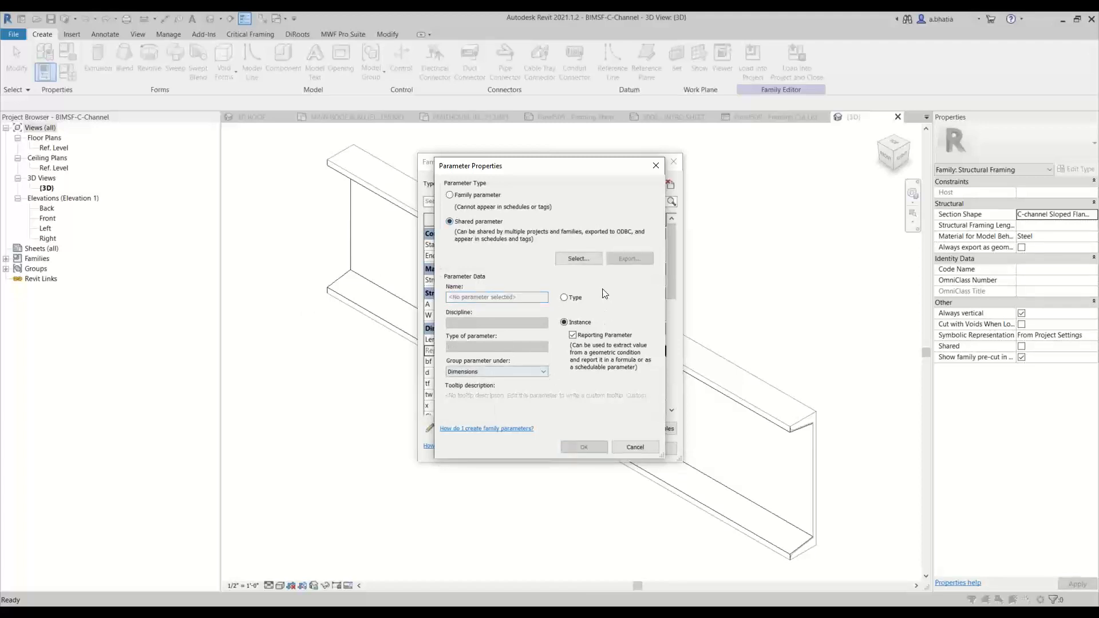
{"action": "left_click", "coordinate": [580, 262]}
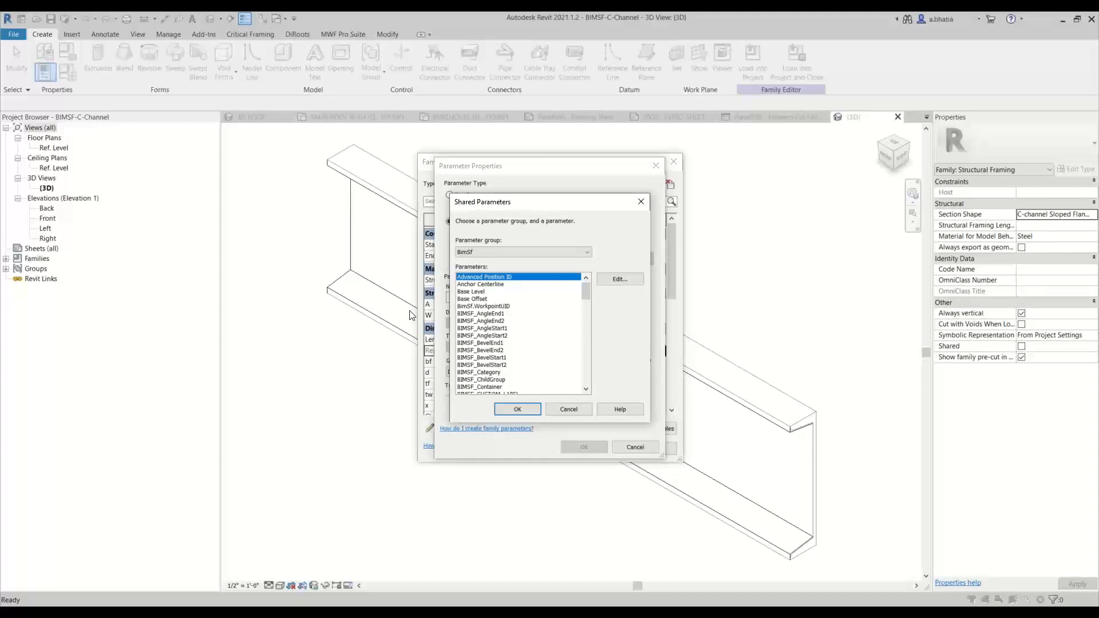
{"action": "scroll", "coordinate": [496, 328], "scroll_direction": "down", "scroll_amount": 2}
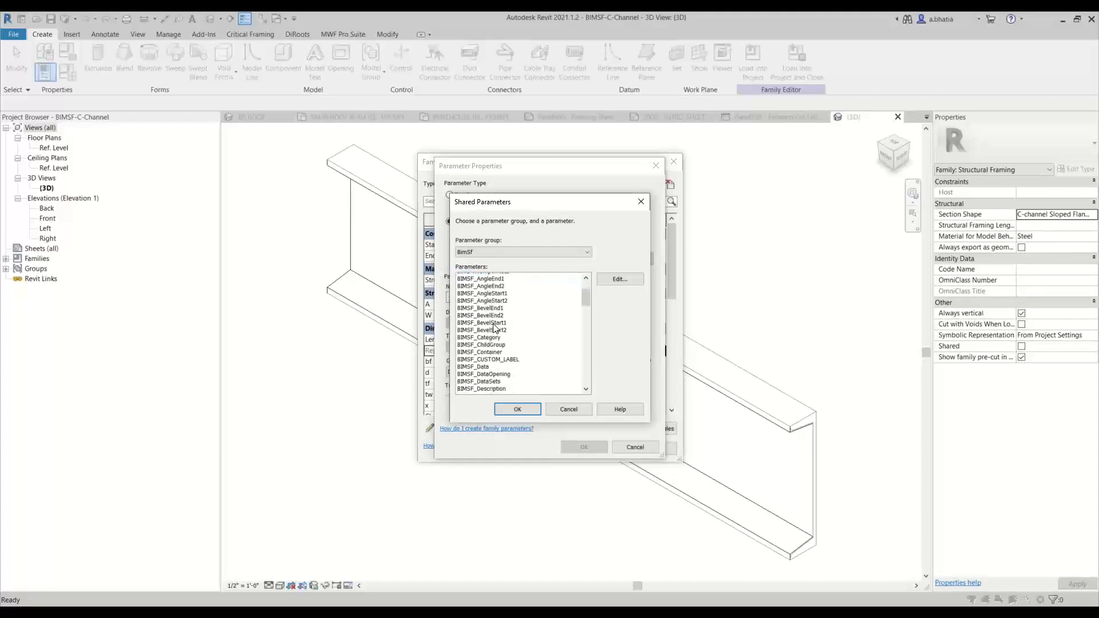
{"action": "scroll", "coordinate": [496, 328], "scroll_direction": "down", "scroll_amount": 2}
{"action": "scroll", "coordinate": [485, 366], "scroll_direction": "down", "scroll_amount": 4}
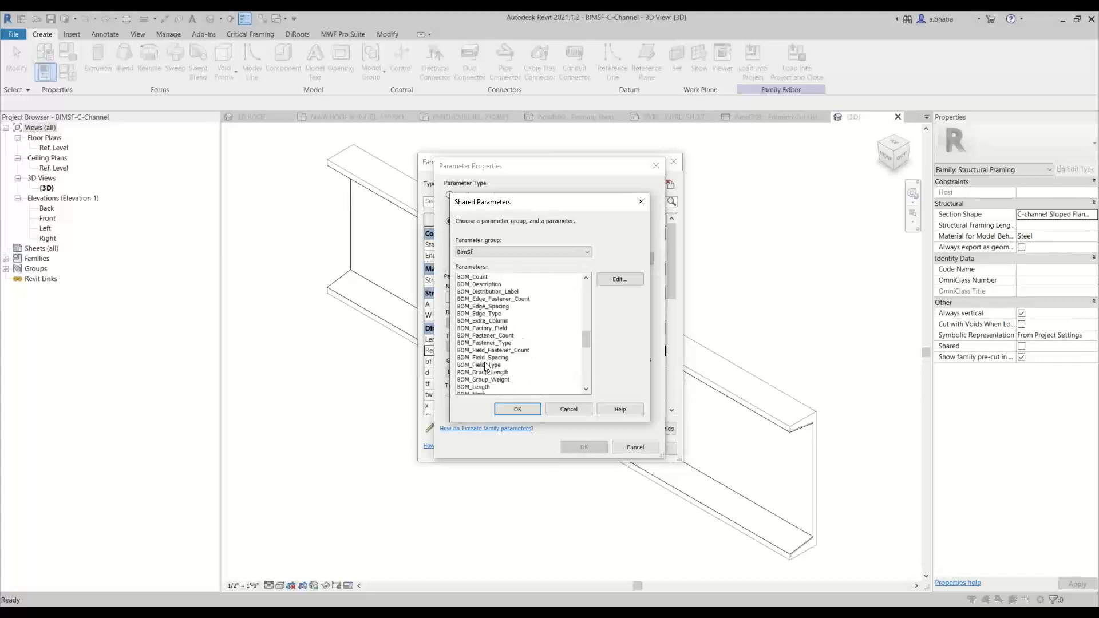
{"action": "scroll", "coordinate": [486, 366], "scroll_direction": "down", "scroll_amount": 10}
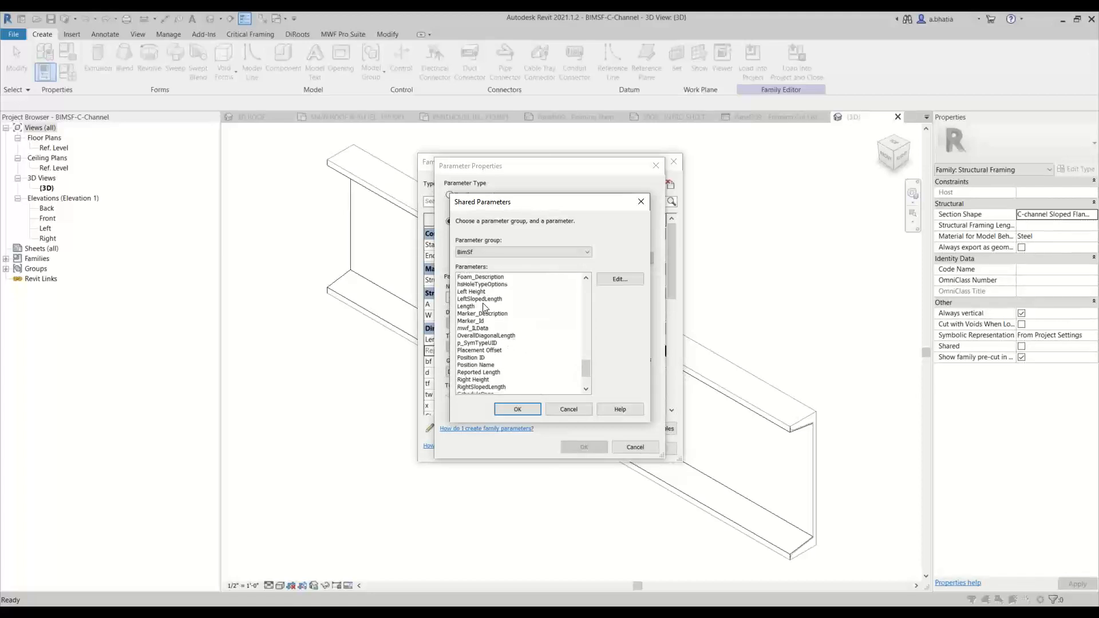
{"action": "scroll", "coordinate": [484, 309], "scroll_direction": "down", "scroll_amount": 1}
{"action": "left_click", "coordinate": [476, 350]}
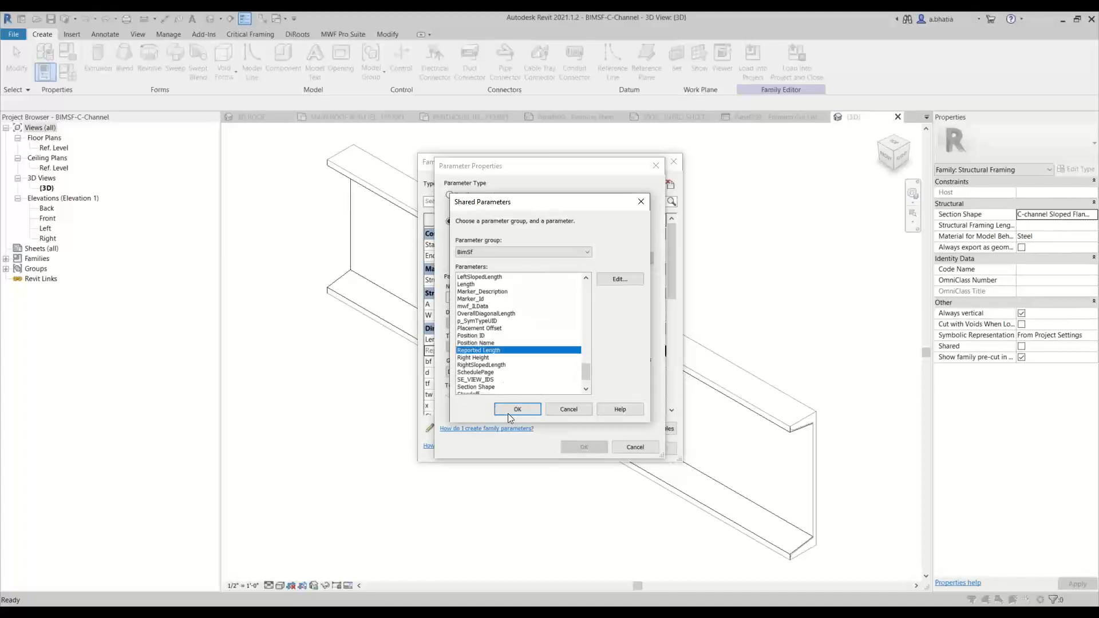
{"action": "left_click", "coordinate": [510, 413]}
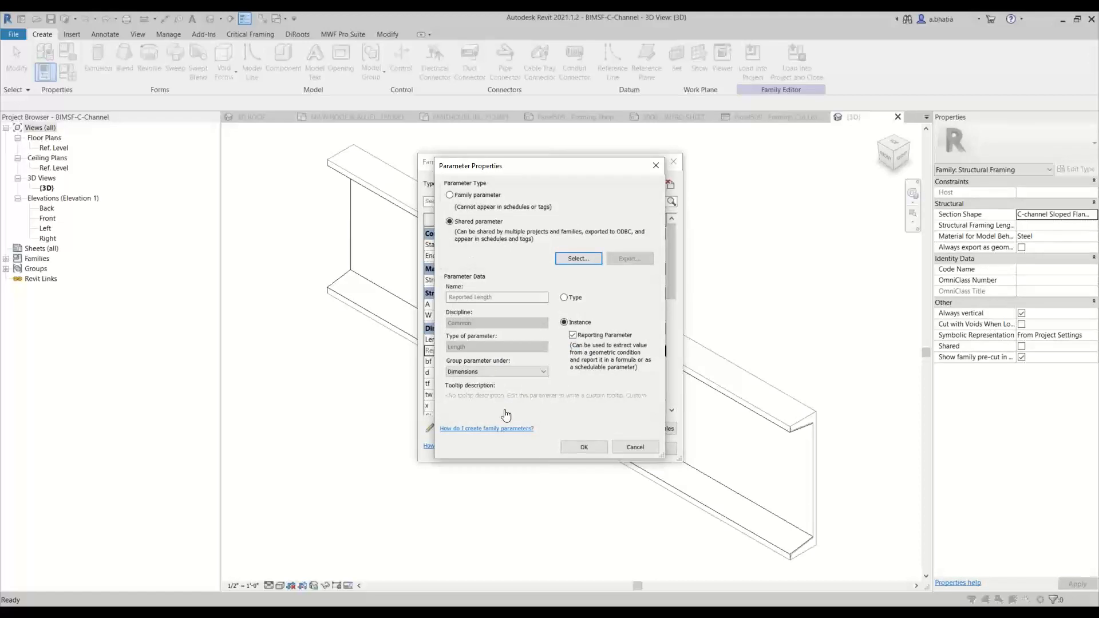
{"action": "left_click", "coordinate": [571, 445]}
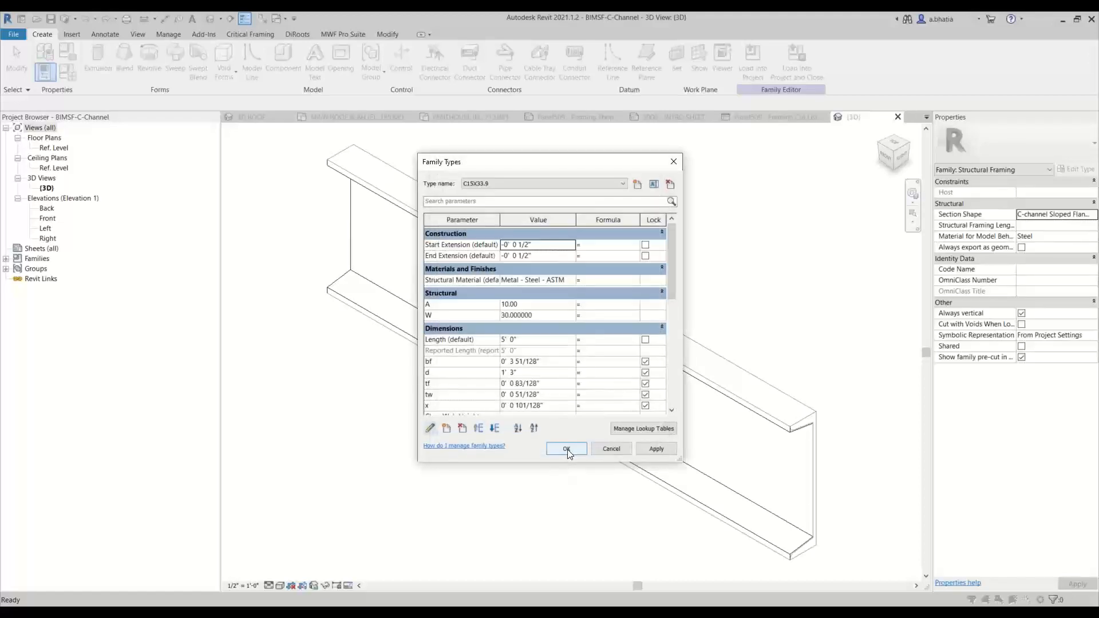
{"action": "left_click", "coordinate": [548, 452]}
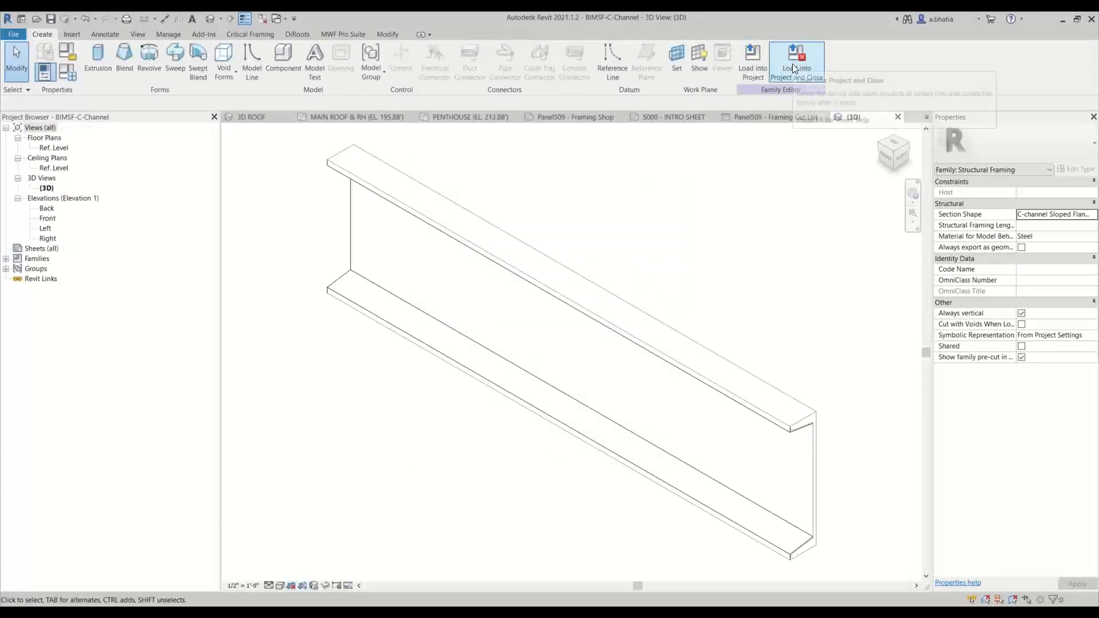
Load the BIMSF-C-Channel family into the project and close the family without saving it.
{"action": "left_click", "coordinate": [791, 66]}
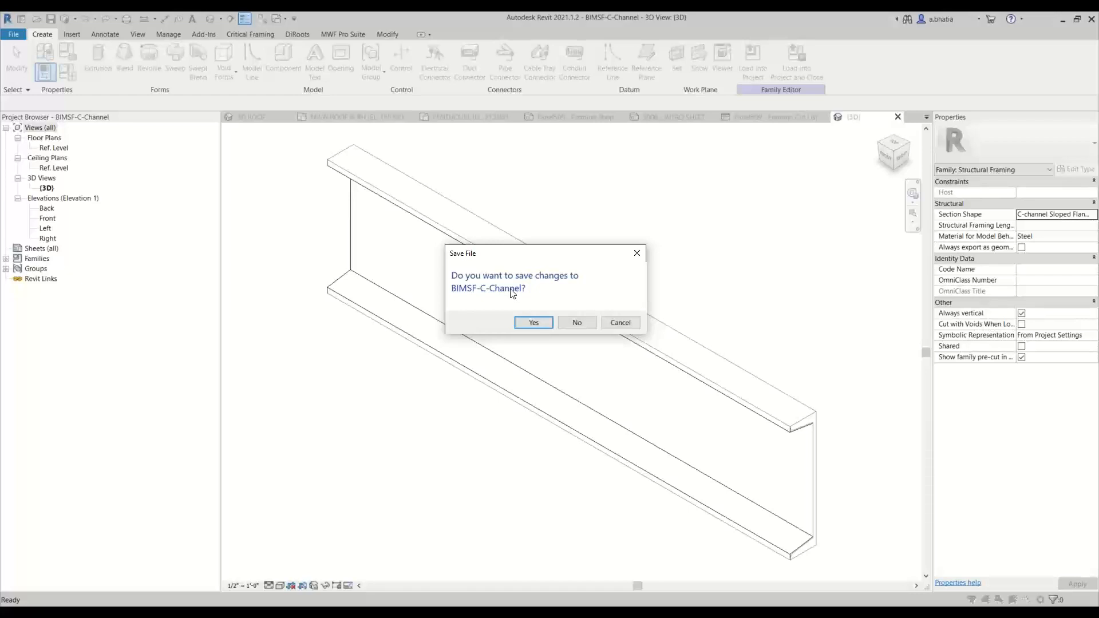
{"action": "left_click", "coordinate": [566, 323]}
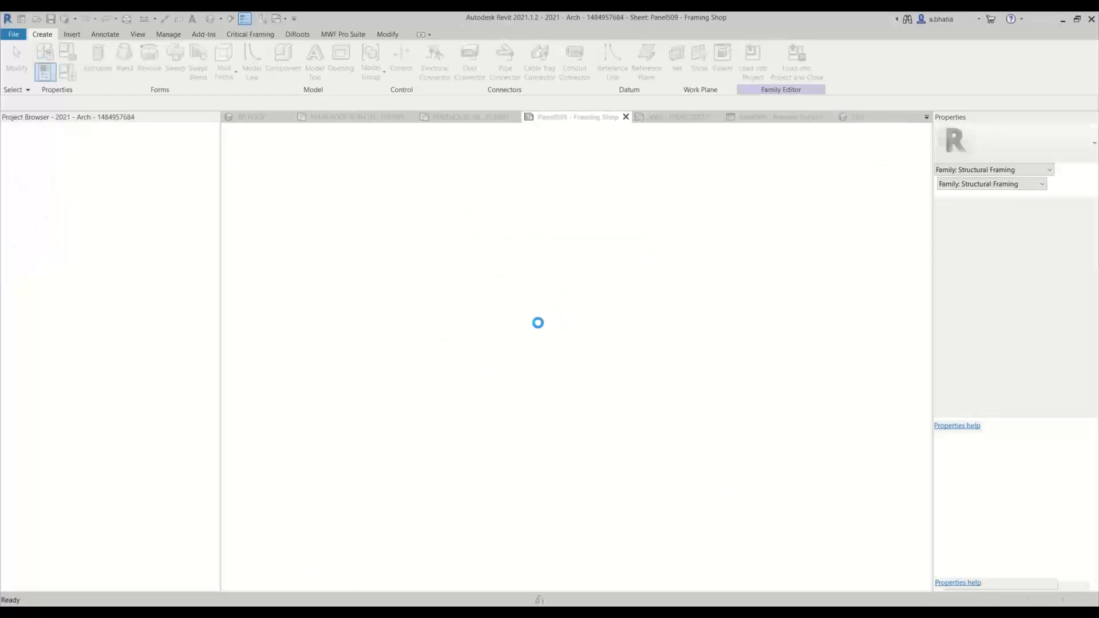
{"action": "left_click", "coordinate": [534, 254]}
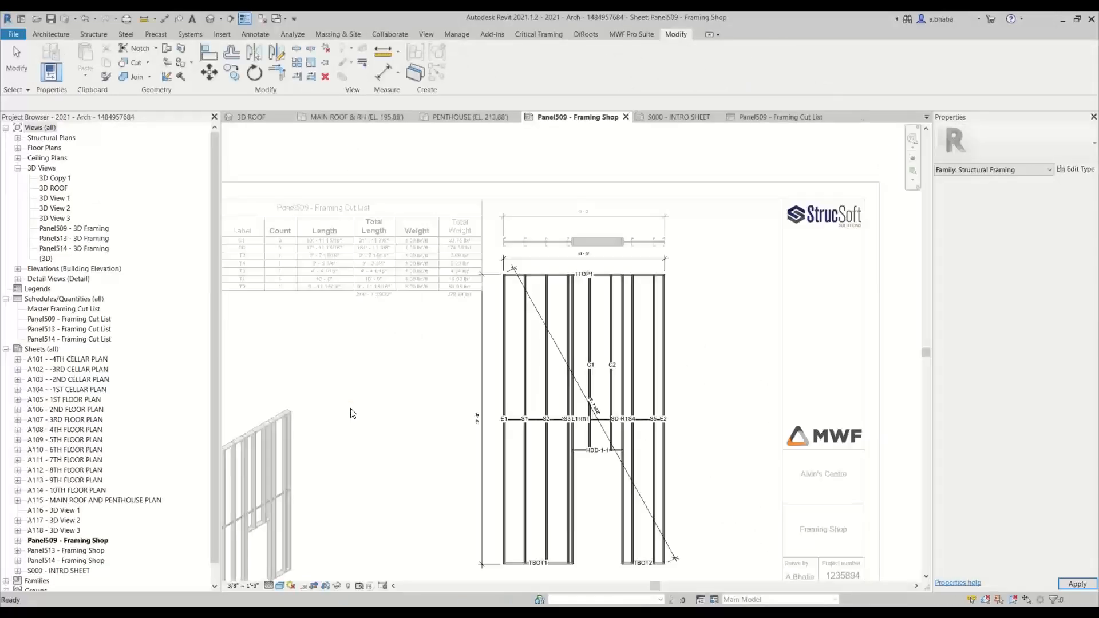
Deactivate the framing elevation view on the Panel509 framing shop sheet.
{"action": "middle_click_drag", "start_coordinate": [387, 363], "coordinate": [530, 373]}
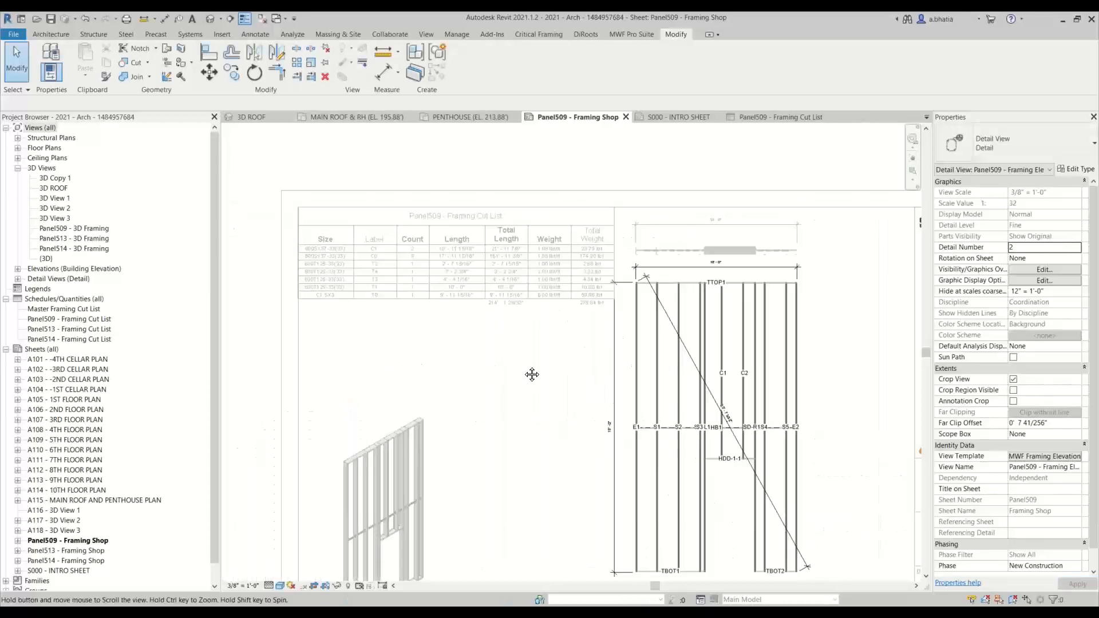
{"action": "scroll", "coordinate": [320, 289], "scroll_direction": "up", "scroll_amount": 3}
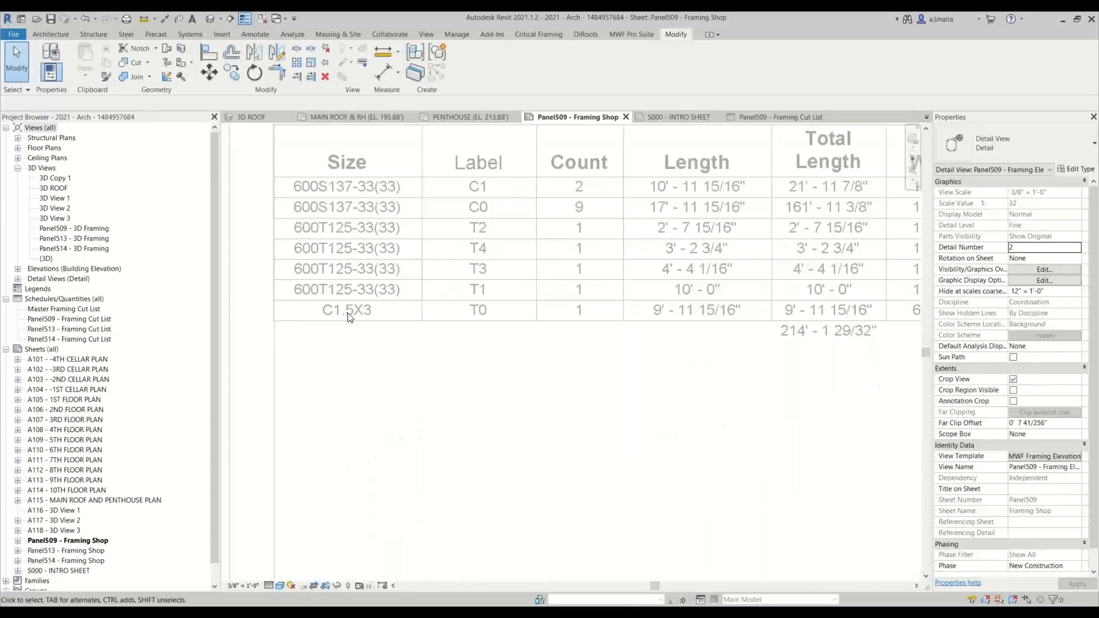
{"action": "scroll", "coordinate": [298, 388], "scroll_direction": "down", "scroll_amount": 1}
{"action": "scroll", "coordinate": [298, 386], "scroll_direction": "down", "scroll_amount": 1}
{"action": "right_click", "coordinate": [303, 383]}
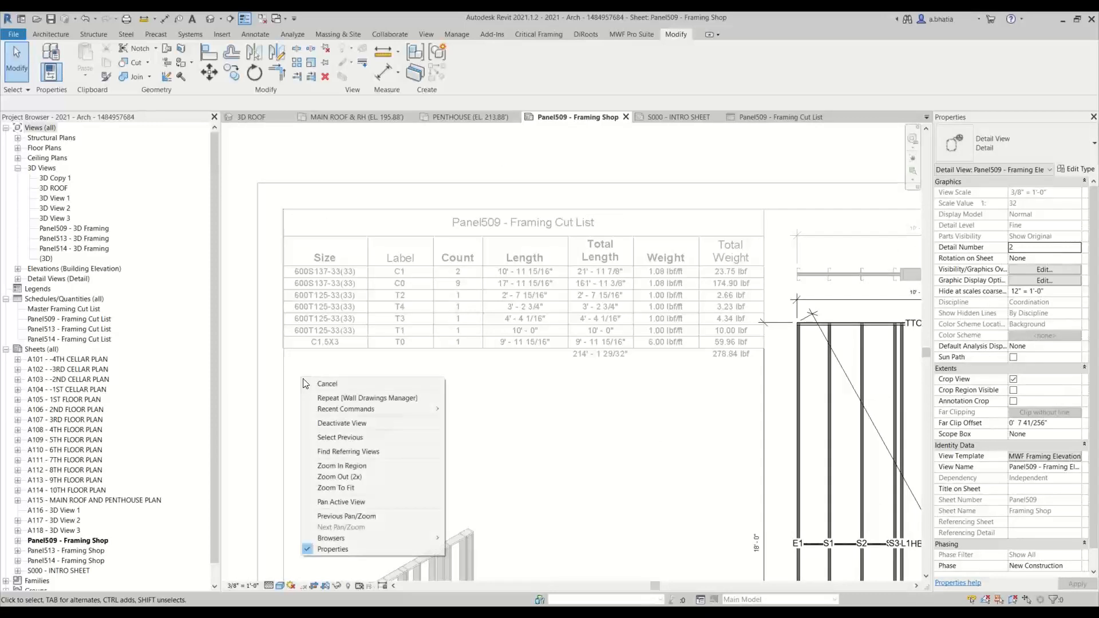
{"action": "left_click", "coordinate": [341, 423]}
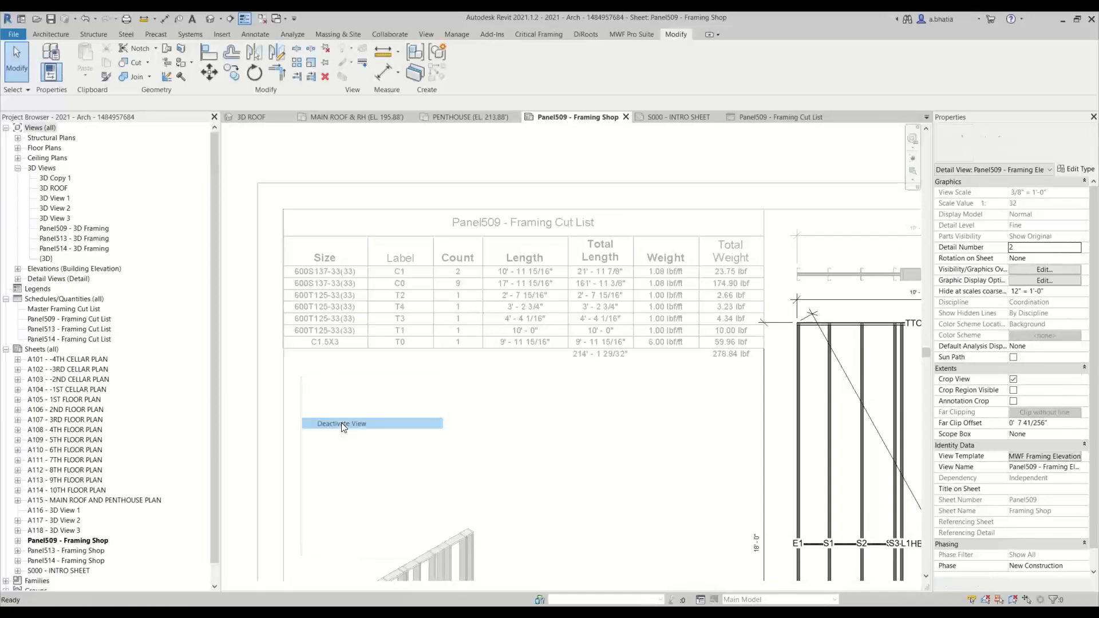
Examine the C1.5X3 row of the Panel509 framing cut list and the overall sheet layout.
{"action": "left_click", "coordinate": [343, 333]}
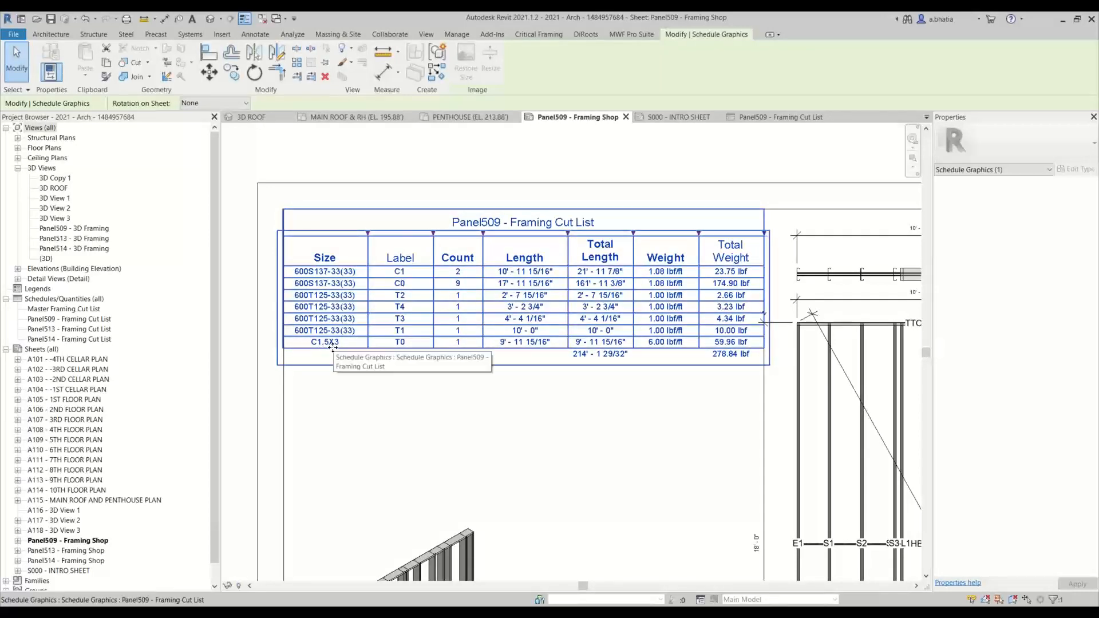
{"action": "scroll", "coordinate": [442, 449], "scroll_direction": "down", "scroll_amount": 5}
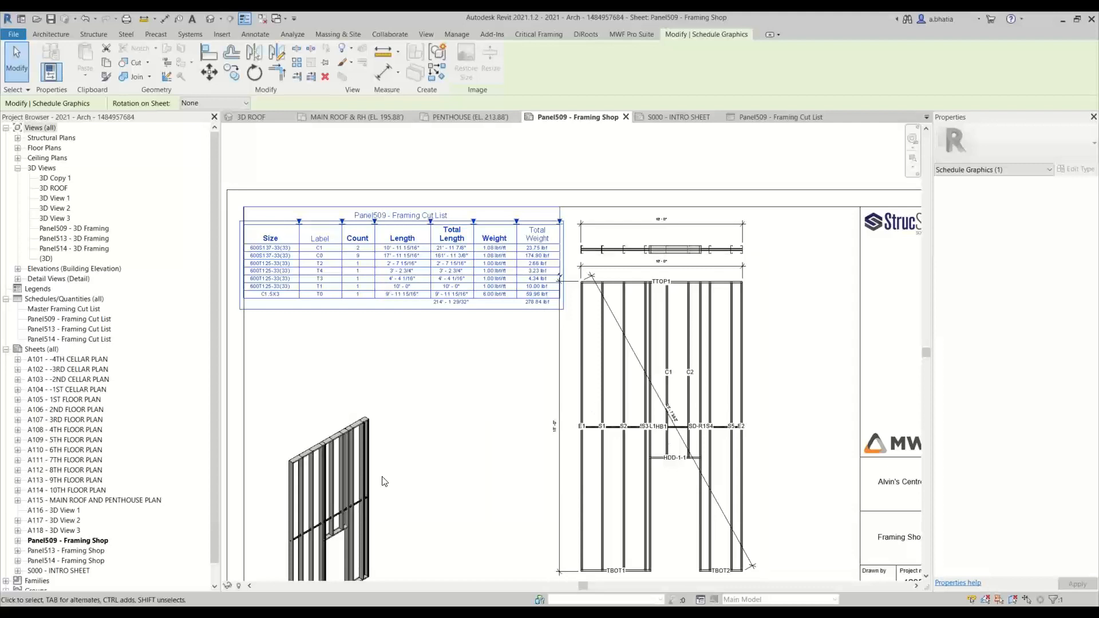
{"action": "left_click", "coordinate": [424, 361]}
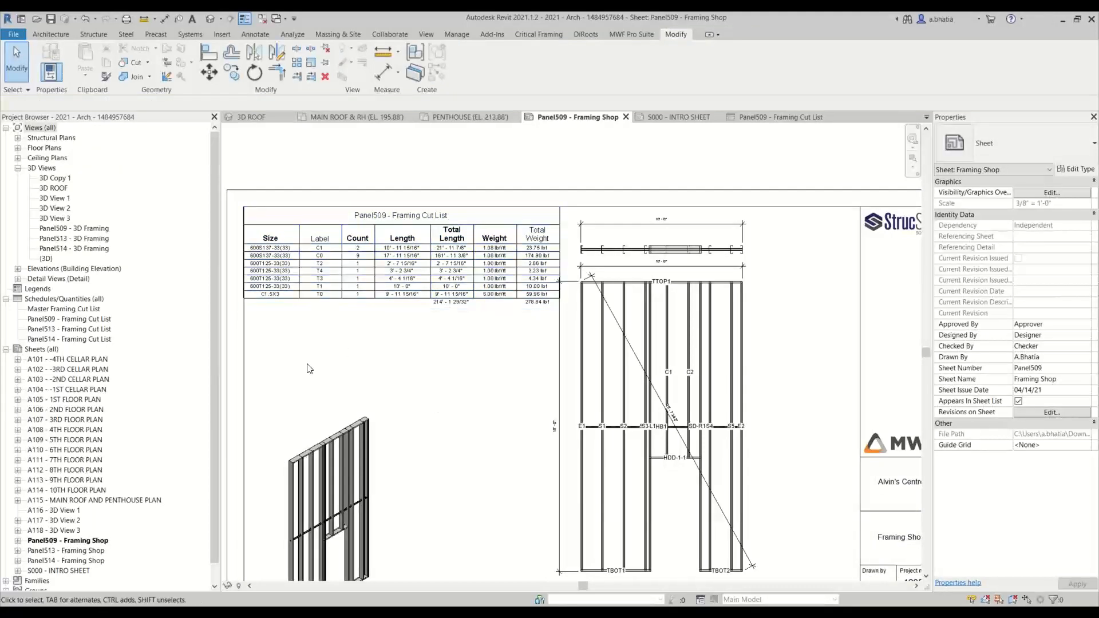
{"action": "scroll", "coordinate": [504, 323], "scroll_direction": "down", "scroll_amount": 2}
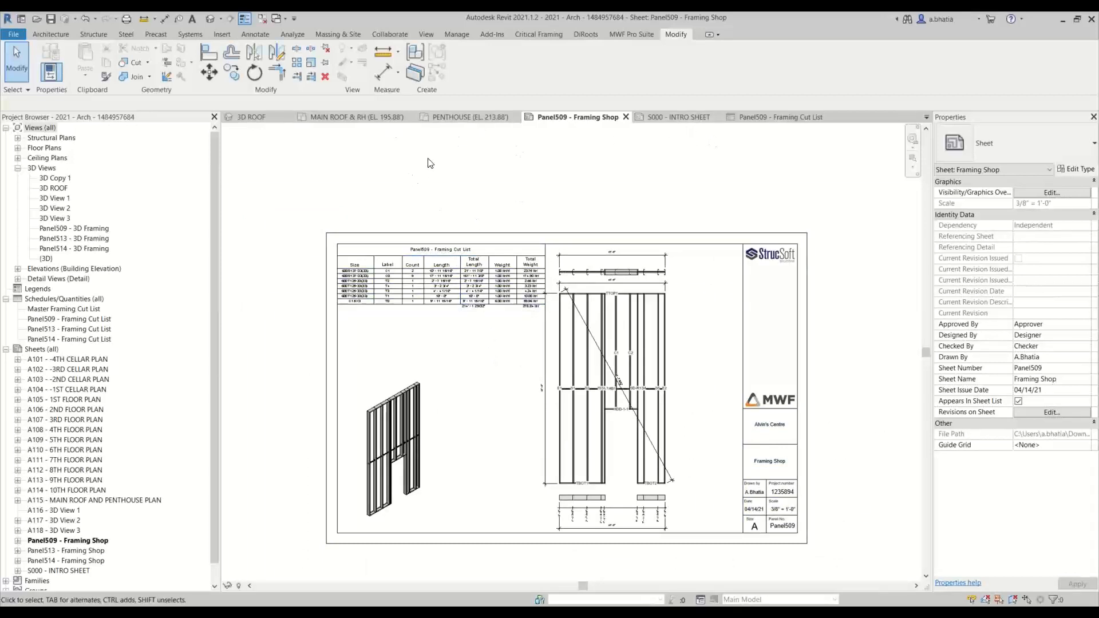
Activate the Panel509 3D framing view on the sheet and inspect the C-channel passing through the stud holes.
{"action": "left_click", "coordinate": [56, 229]}
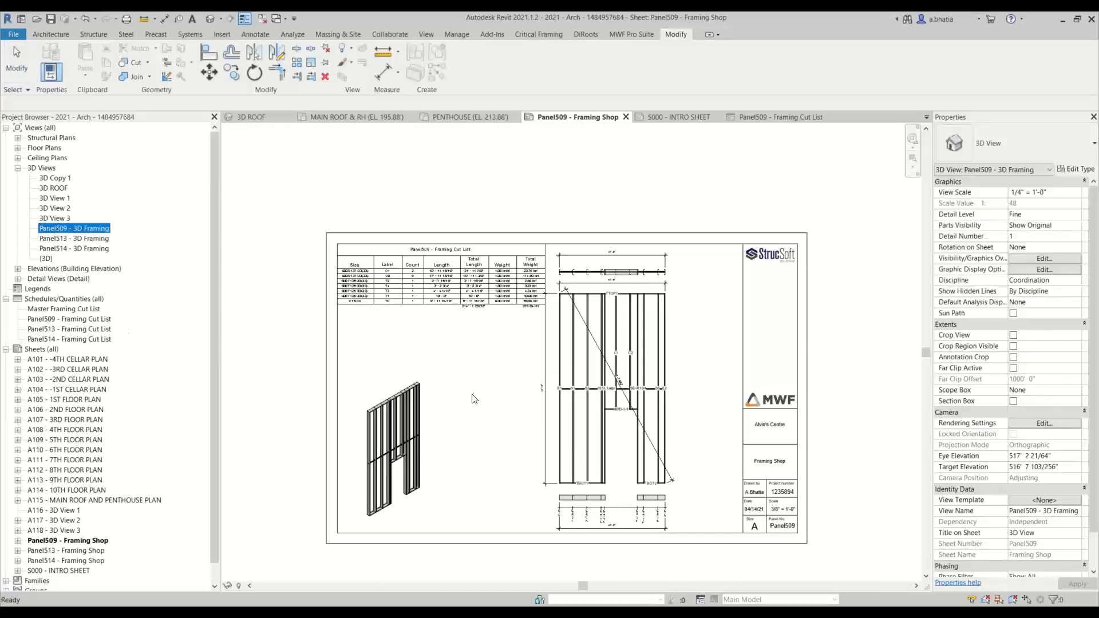
{"action": "left_click", "coordinate": [472, 399]}
{"action": "scroll", "coordinate": [381, 498], "scroll_direction": "up", "scroll_amount": 3}
{"action": "double_click", "coordinate": [378, 452]}
{"action": "scroll", "coordinate": [376, 418], "scroll_direction": "up", "scroll_amount": 7}
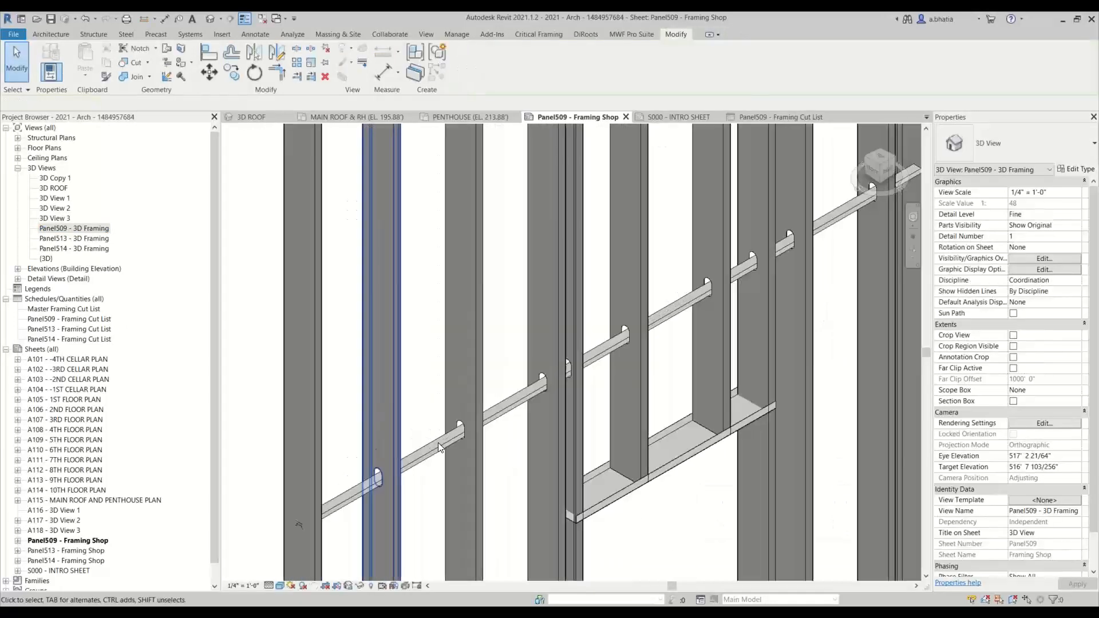
{"action": "scroll", "coordinate": [491, 470], "scroll_direction": "up", "scroll_amount": 2}
{"action": "scroll", "coordinate": [446, 406], "scroll_direction": "up", "scroll_amount": 3}
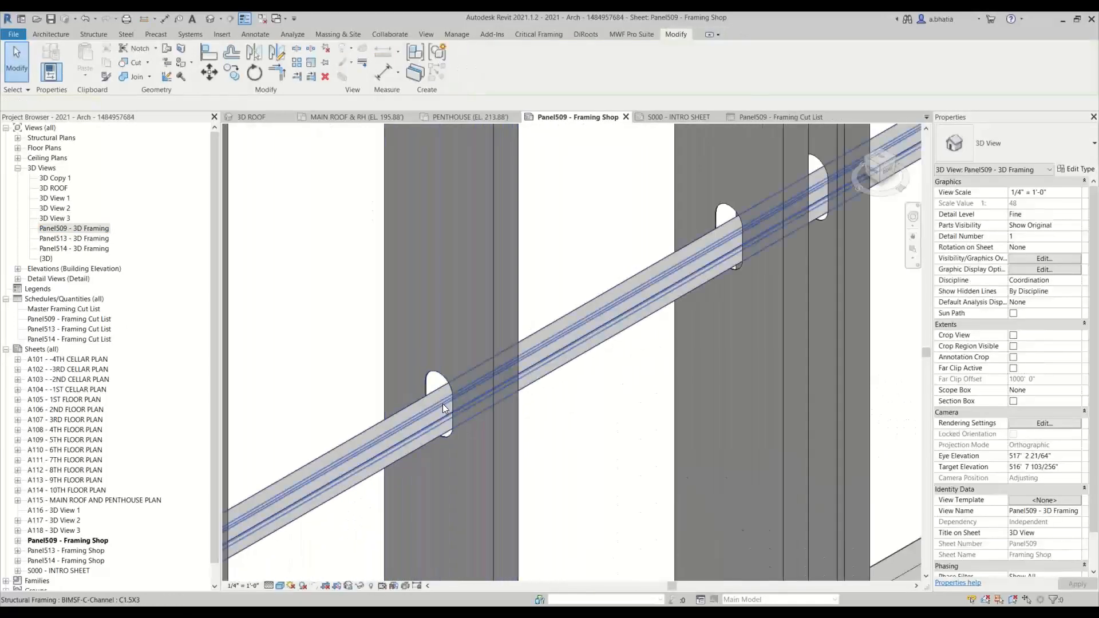
{"action": "scroll", "coordinate": [442, 404], "scroll_direction": "up", "scroll_amount": 3}
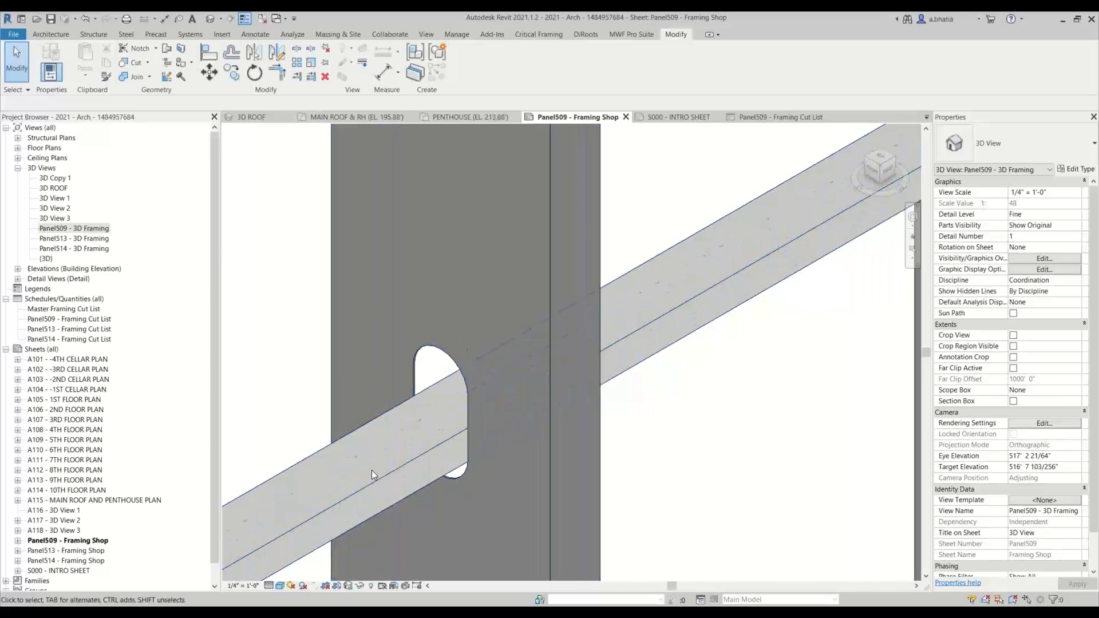
{"action": "scroll", "coordinate": [429, 432], "scroll_direction": "down", "scroll_amount": 5}
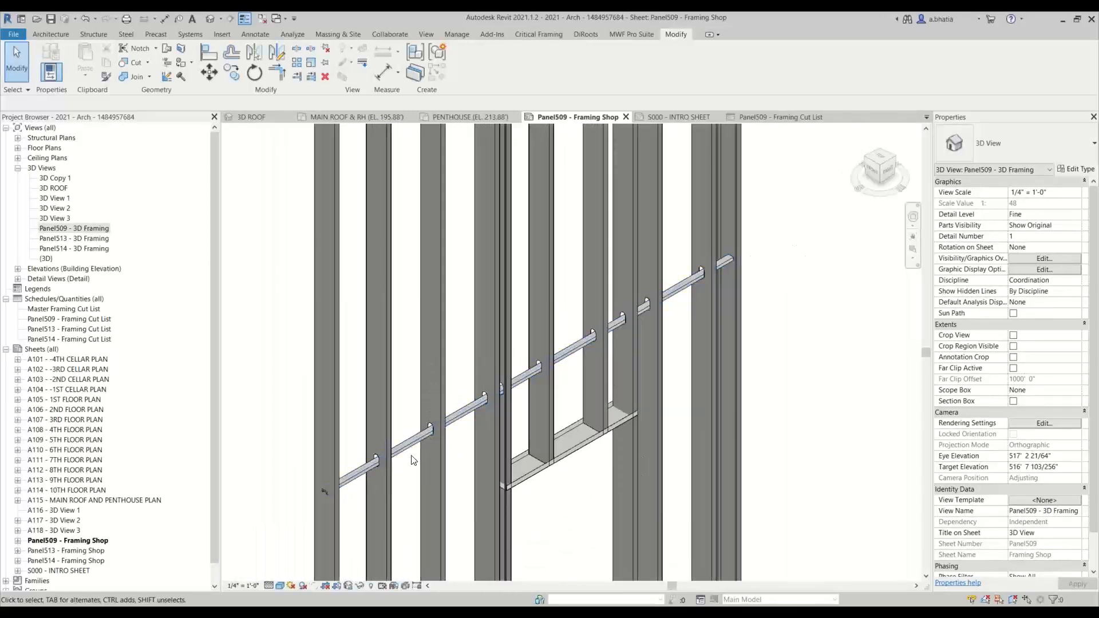
Open the Horizontals settings in the MWF properties of Panel509, starting from the selected C1.5X3 channel.
{"action": "left_click", "coordinate": [415, 452]}
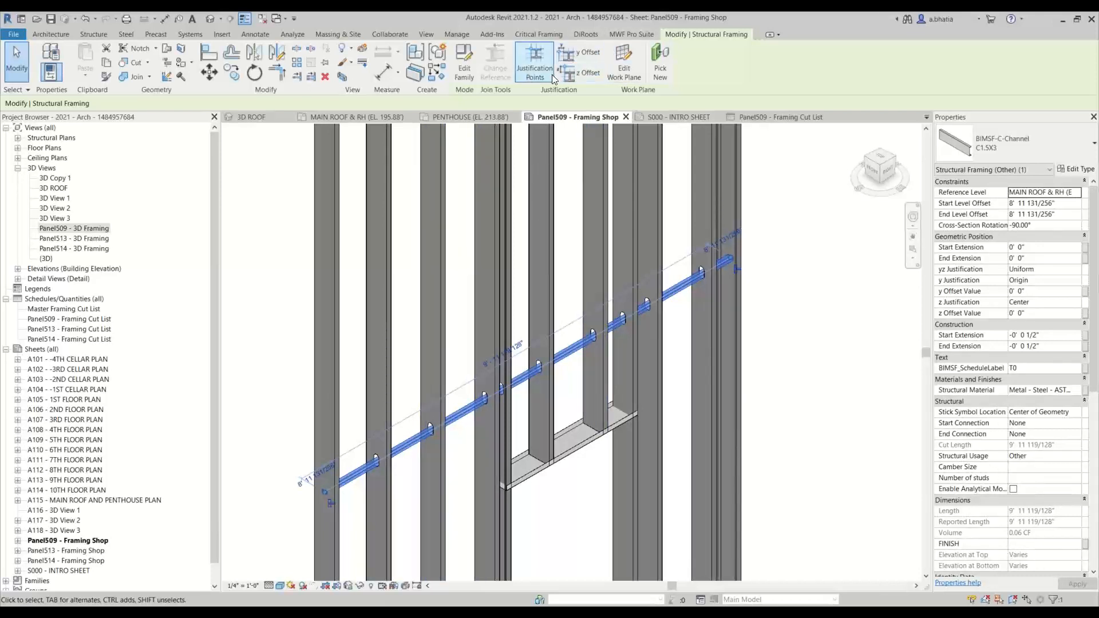
{"action": "left_click", "coordinate": [631, 35]}
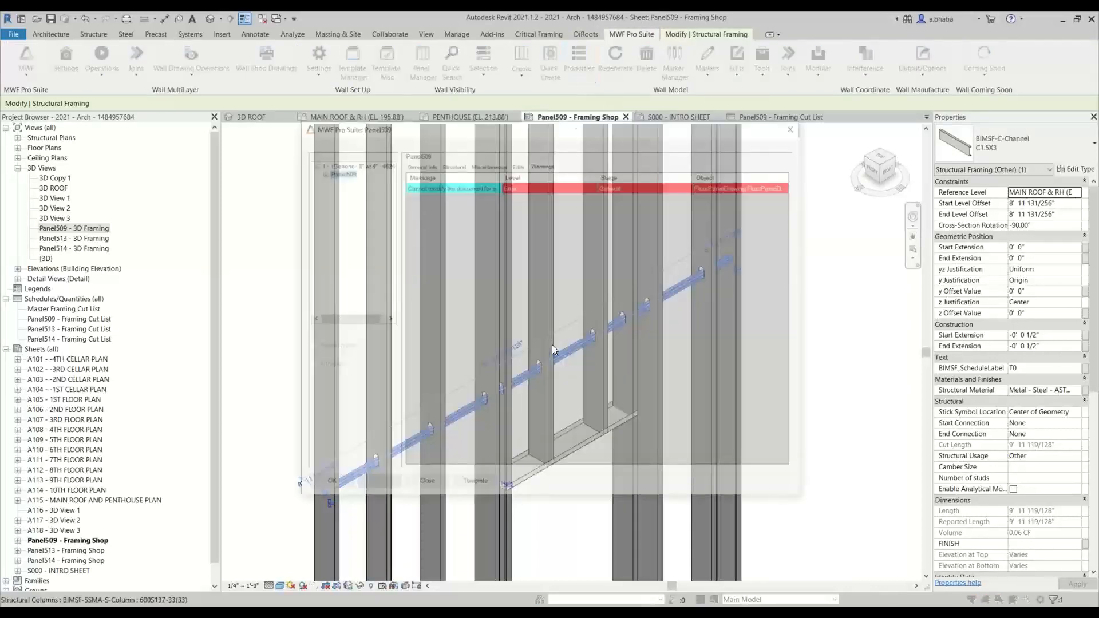
{"action": "left_click", "coordinate": [451, 163]}
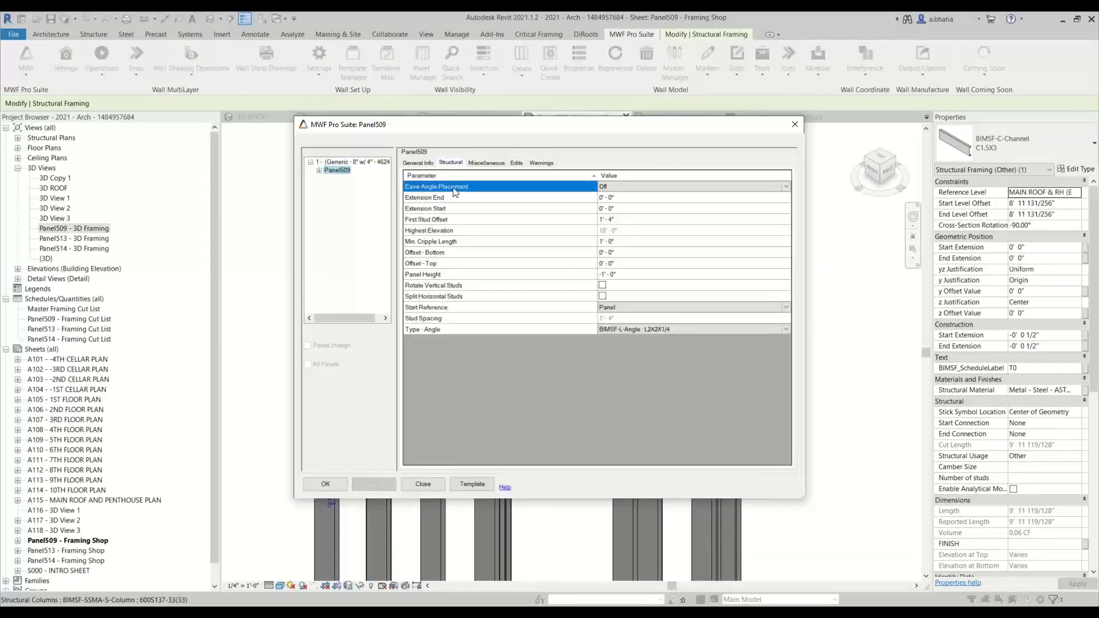
{"action": "left_click", "coordinate": [486, 163]}
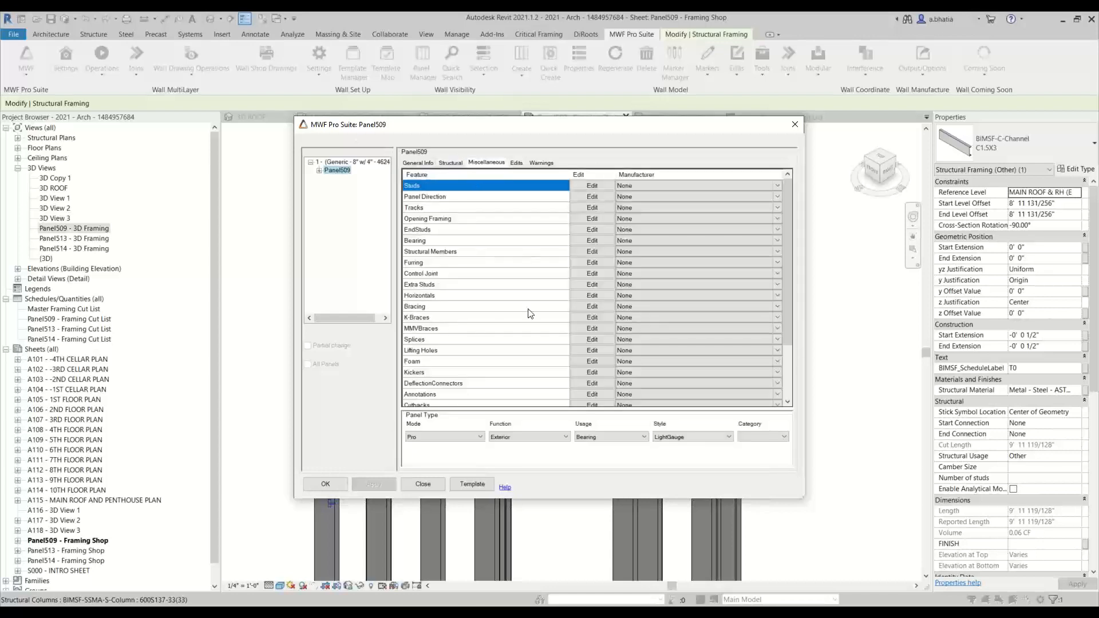
{"action": "left_click", "coordinate": [585, 296]}
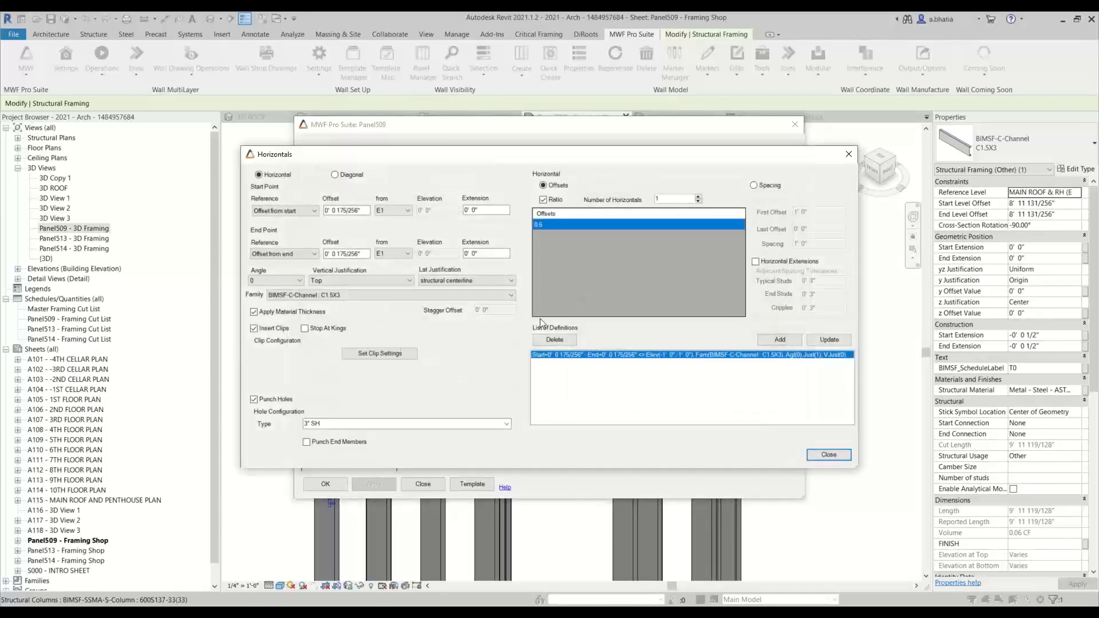
Review the blocking clip settings for the CStud connection, and close the Horizontals and Panel509 properties.
{"action": "left_click", "coordinate": [378, 353]}
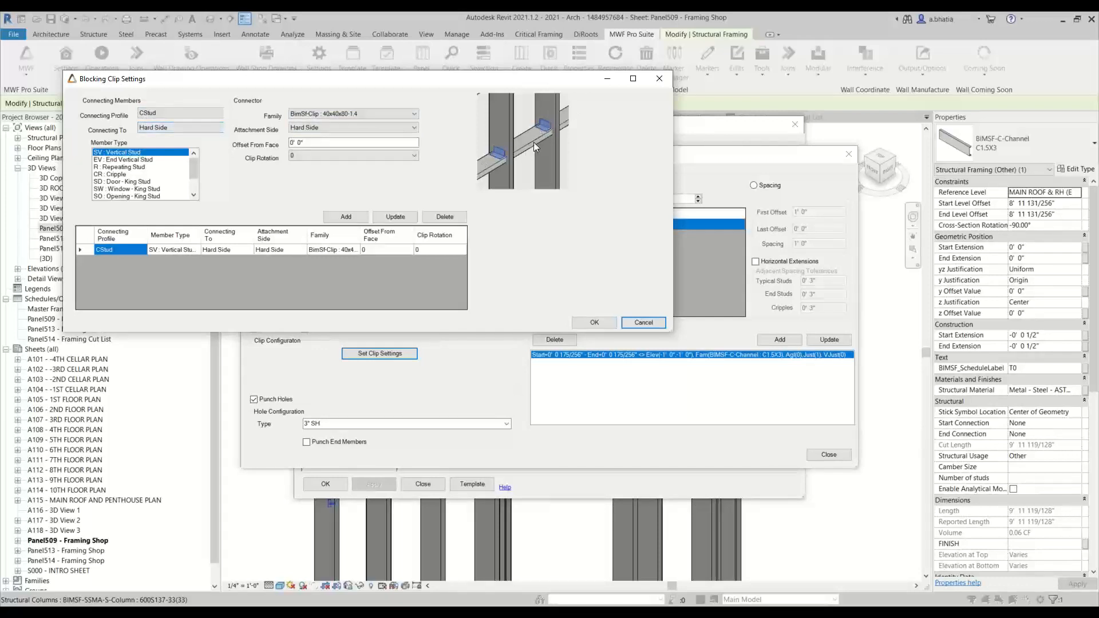
{"action": "left_click", "coordinate": [139, 252]}
{"action": "left_click", "coordinate": [593, 323]}
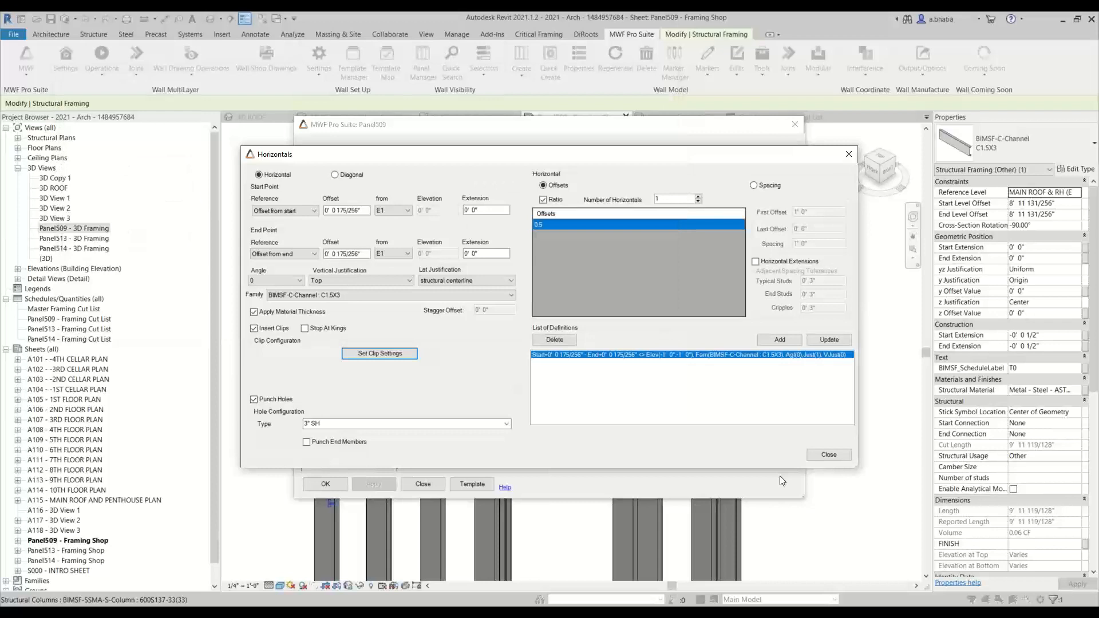
{"action": "left_click", "coordinate": [823, 458]}
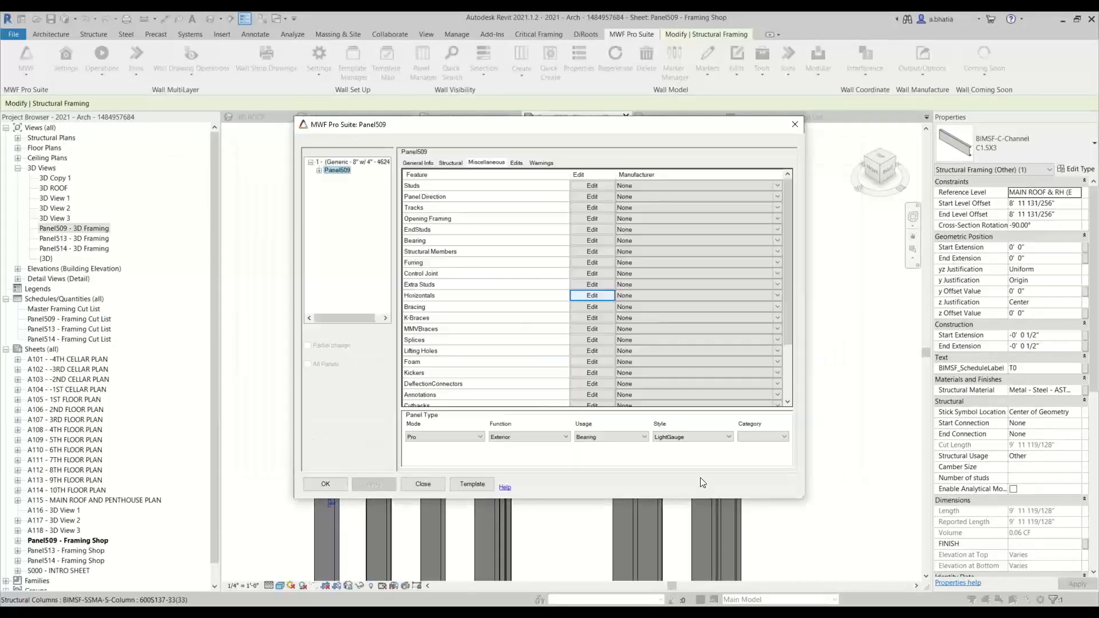
{"action": "left_click", "coordinate": [422, 484]}
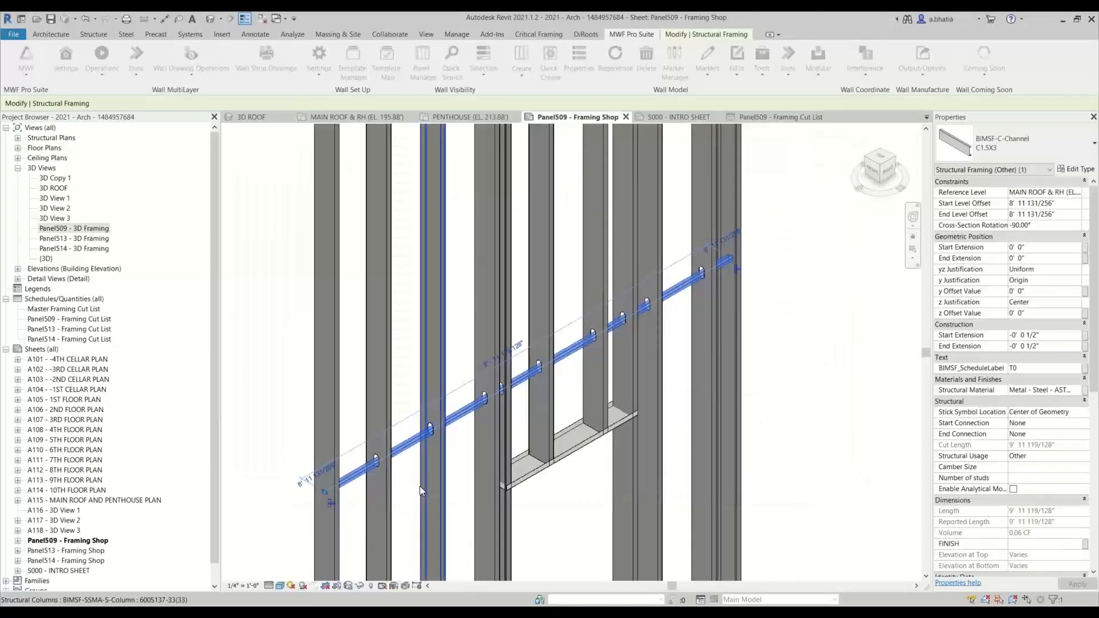
{"action": "left_click", "coordinate": [438, 443]}
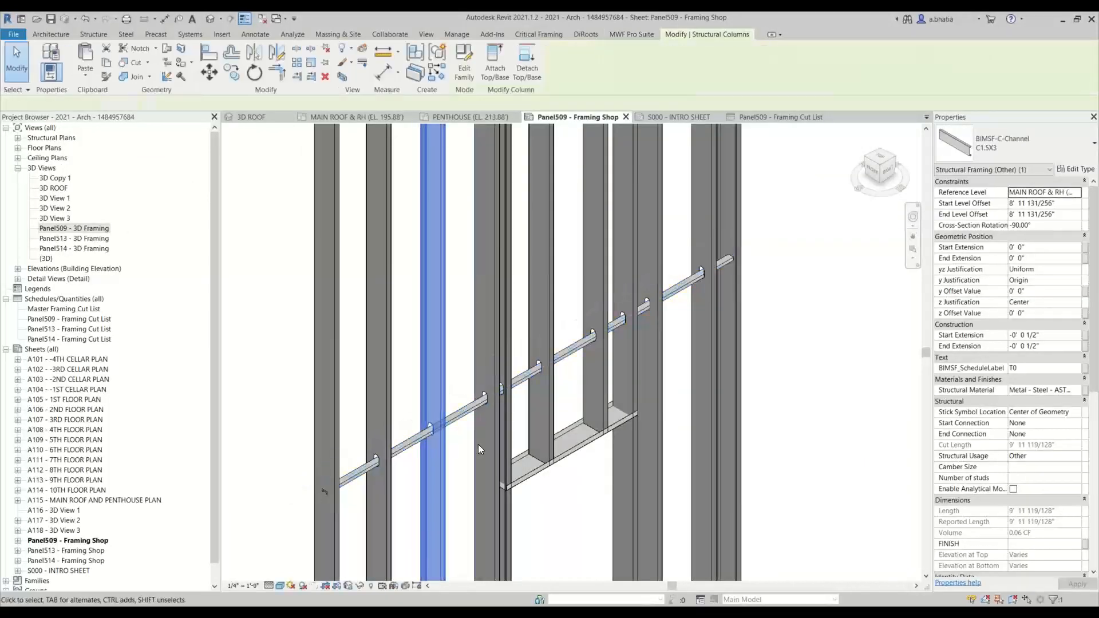
Open the stud's BIMSF-SSMA-S-Column family for editing and review its family type parameters.
{"action": "double_click", "coordinate": [494, 232]}
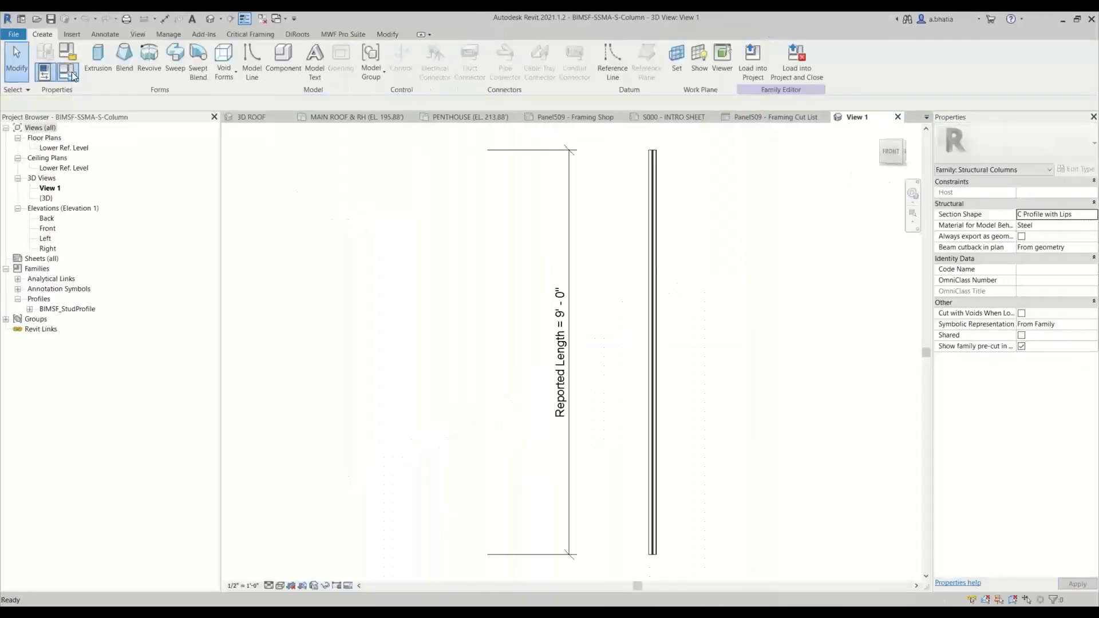
{"action": "left_click", "coordinate": [72, 75]}
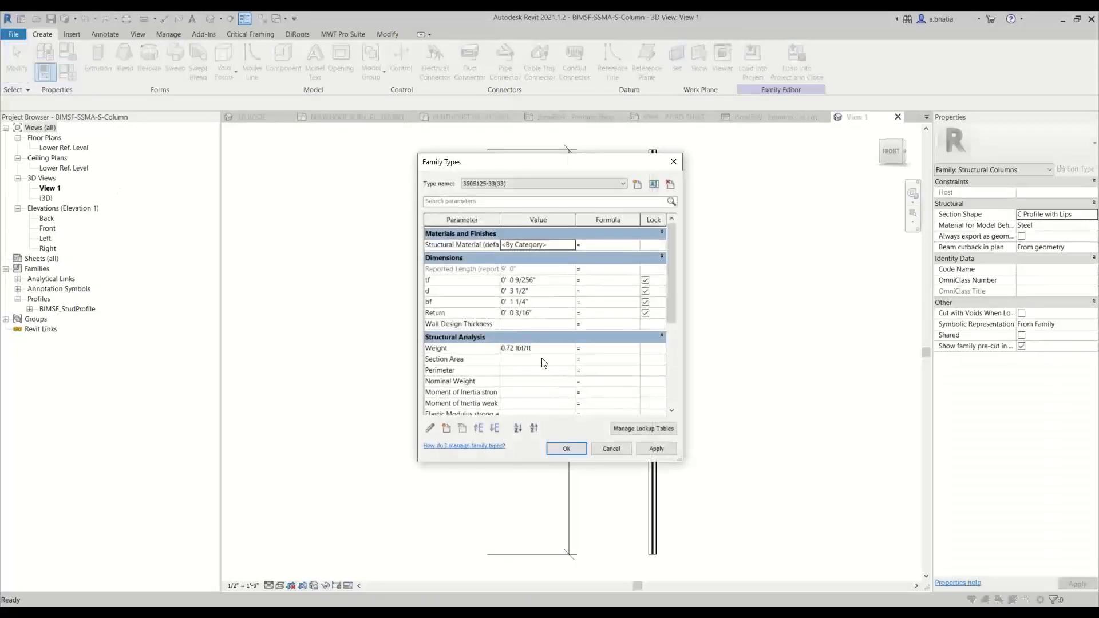
{"action": "scroll", "coordinate": [543, 362], "scroll_direction": "down", "scroll_amount": 4}
{"action": "scroll", "coordinate": [543, 360], "scroll_direction": "up", "scroll_amount": 4}
{"action": "scroll", "coordinate": [544, 378], "scroll_direction": "down", "scroll_amount": 8}
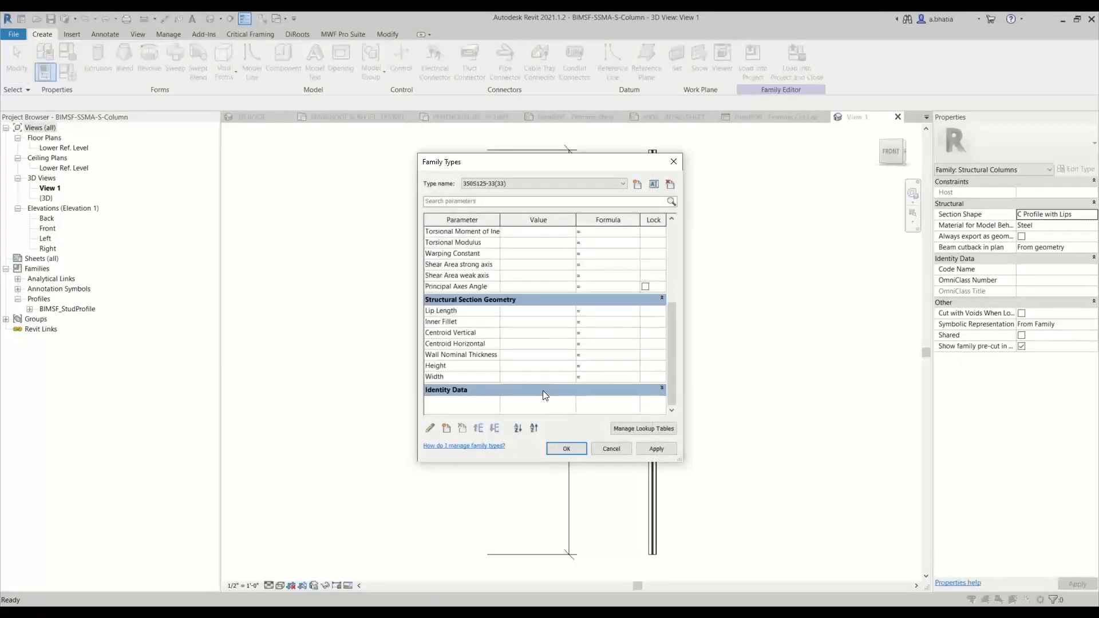
{"action": "scroll", "coordinate": [542, 390], "scroll_direction": "up", "scroll_amount": 8}
{"action": "left_click", "coordinate": [609, 449]}
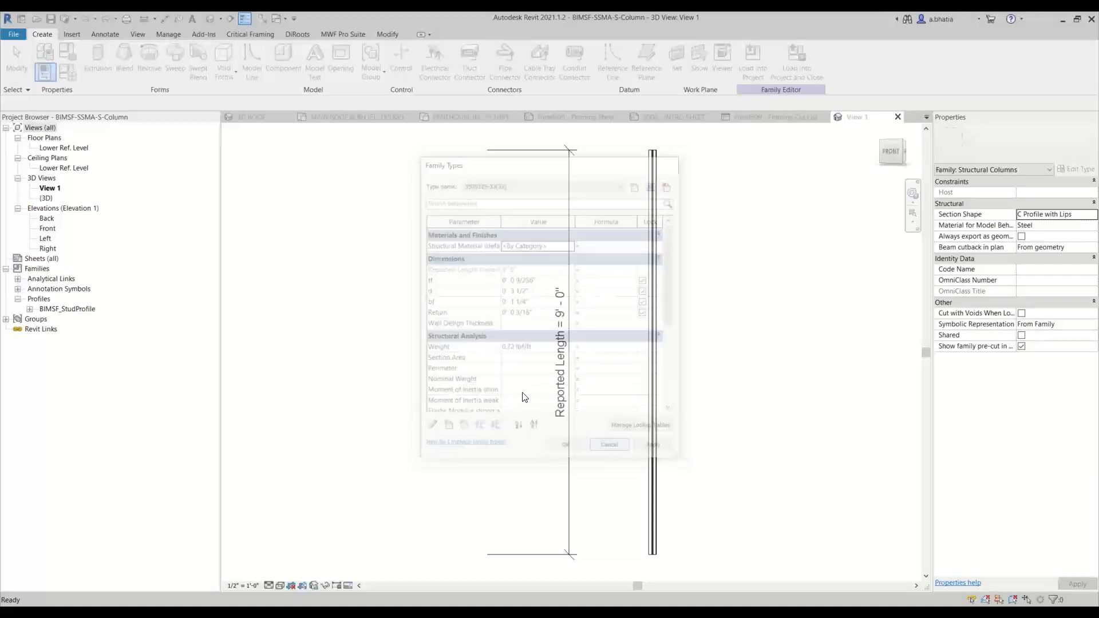
Check the section shape in the stud family's category and parameters, and close the family.
{"action": "left_click", "coordinate": [67, 53]}
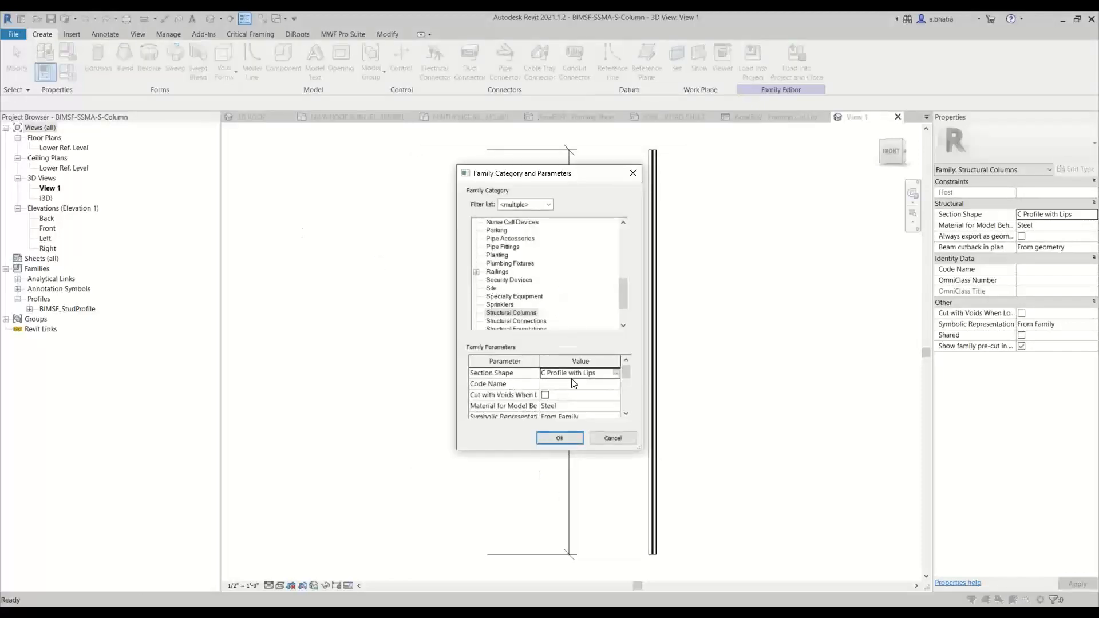
{"action": "left_click", "coordinate": [578, 442]}
{"action": "left_click", "coordinate": [897, 118]}
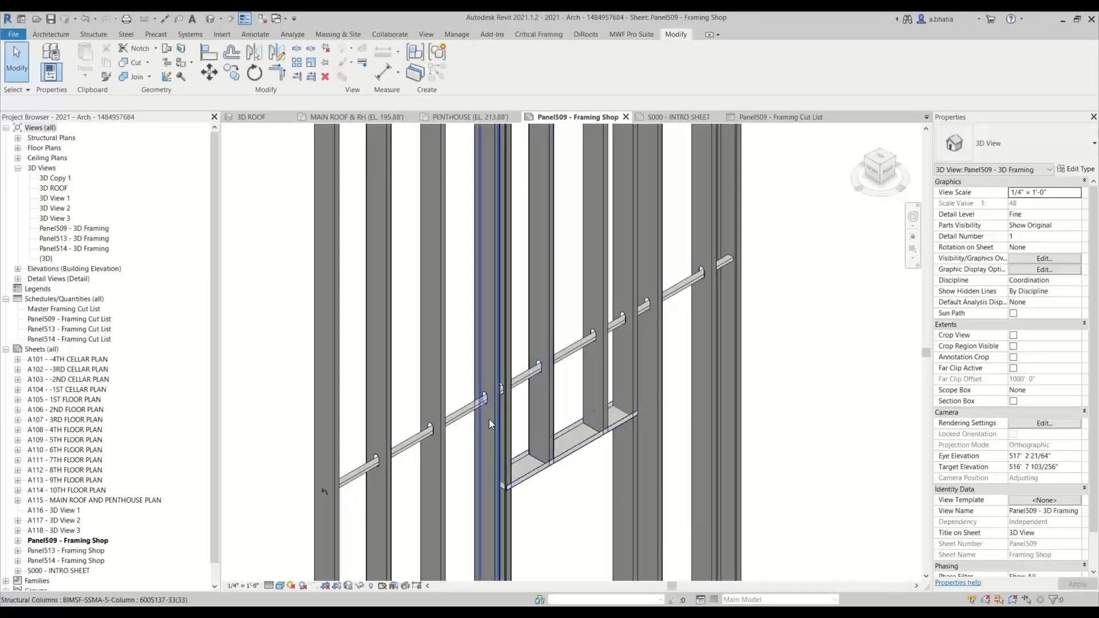
Open the BIMSF-C-Channel family of the horizontal channel for editing and review its family types.
{"action": "left_click", "coordinate": [476, 407]}
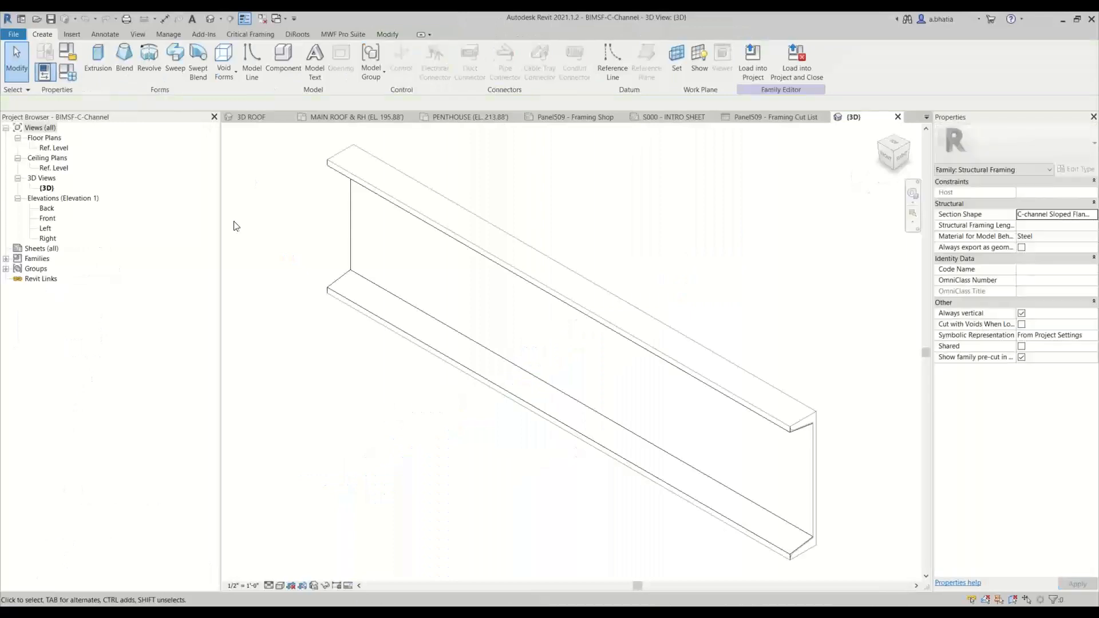
{"action": "key", "text": "f"}
{"action": "key", "text": "t"}
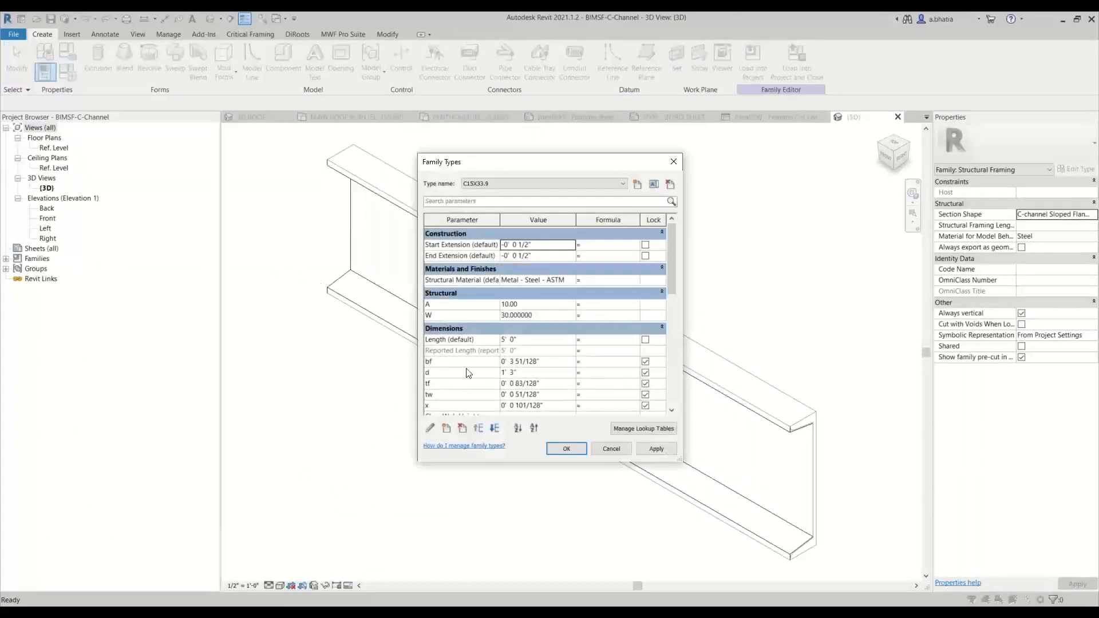
{"action": "left_click", "coordinate": [610, 448]}
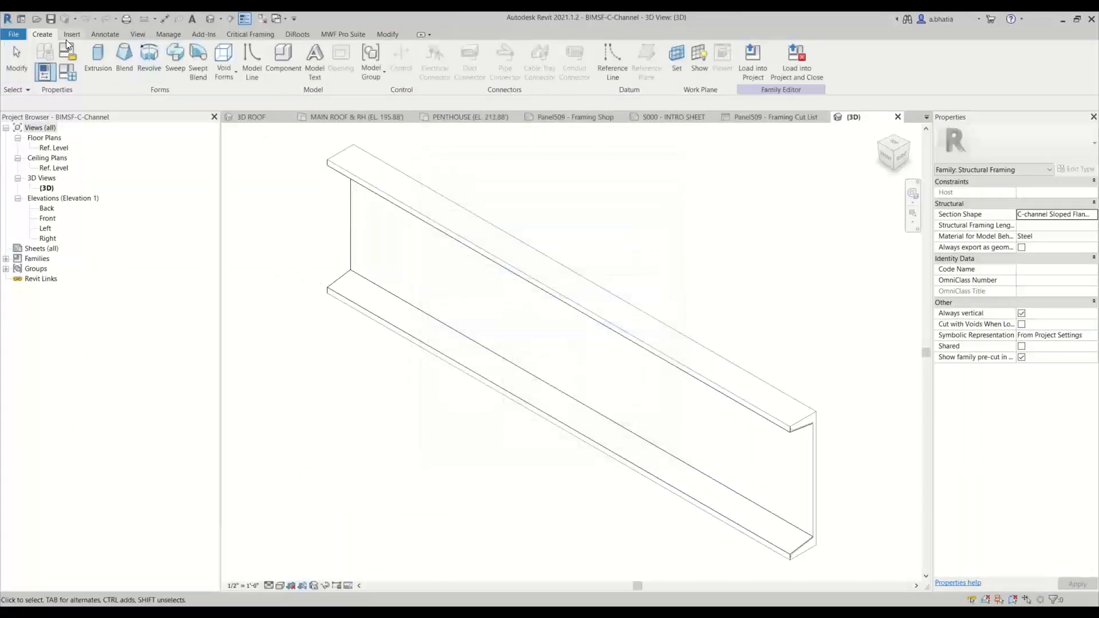
Set the C-channel family's section shape to C Profile.
{"action": "left_click", "coordinate": [67, 52]}
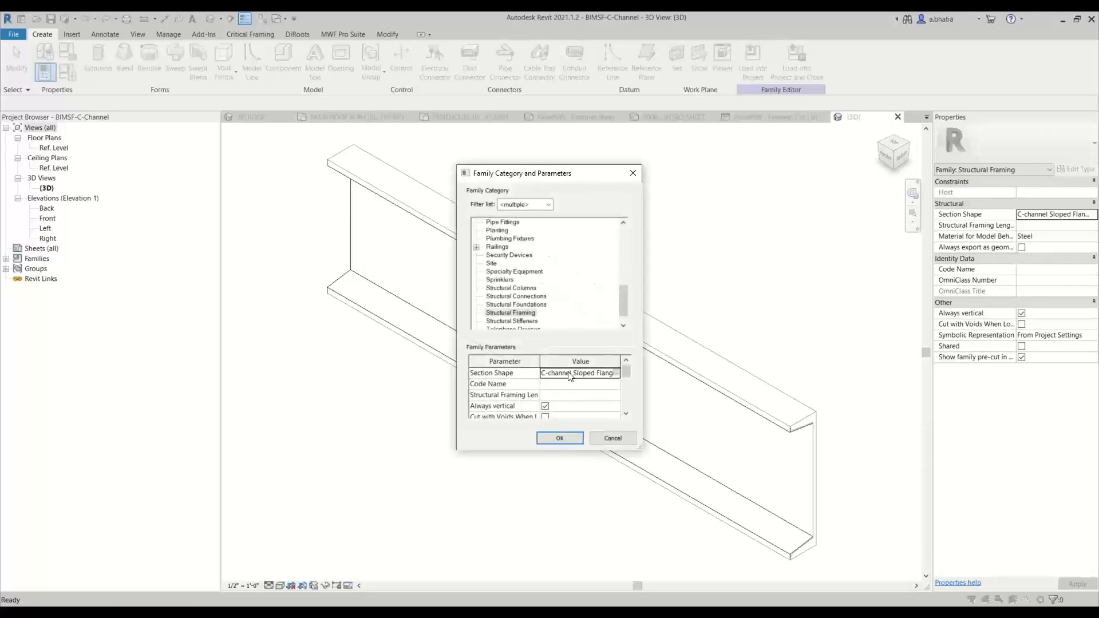
{"action": "left_click", "coordinate": [568, 372]}
{"action": "left_click_drag", "start_coordinate": [547, 373], "coordinate": [621, 370]}
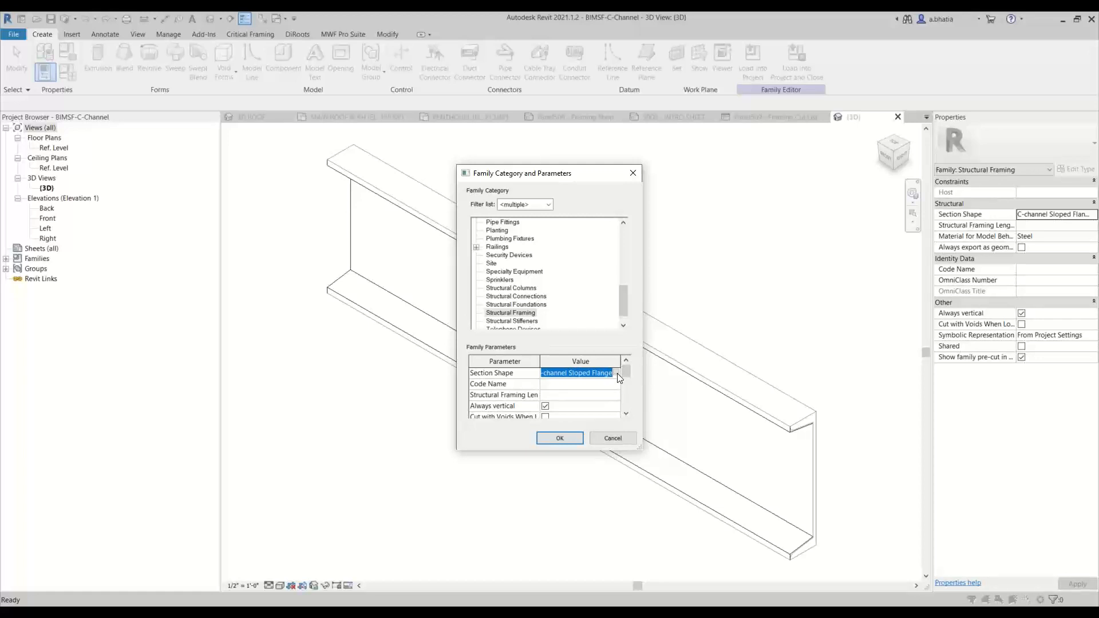
{"action": "left_click", "coordinate": [617, 373]}
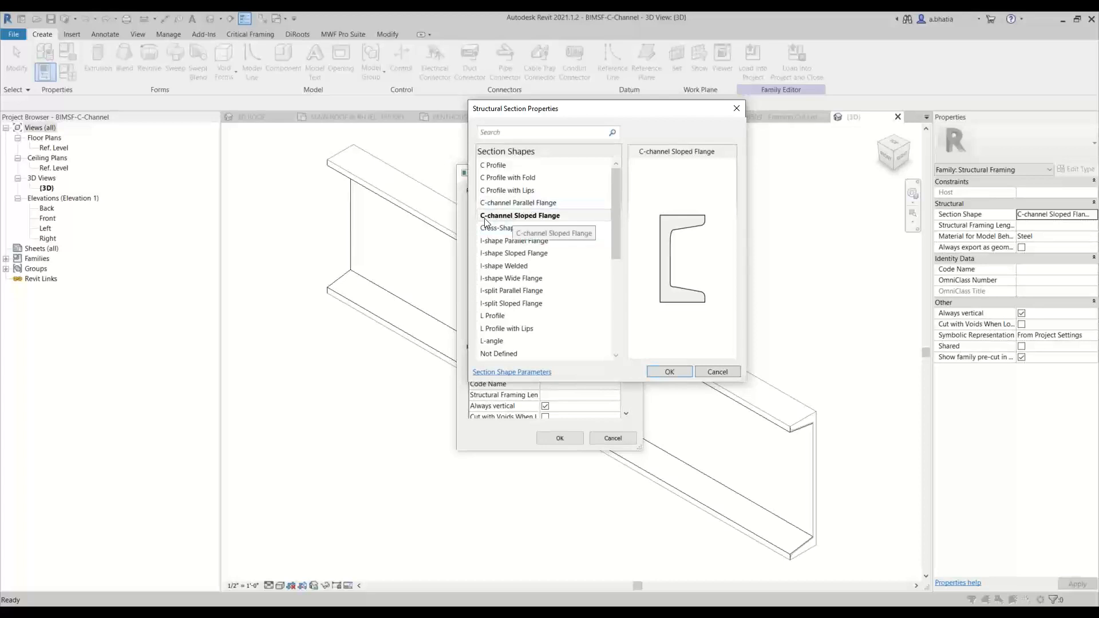
{"action": "left_click", "coordinate": [518, 190]}
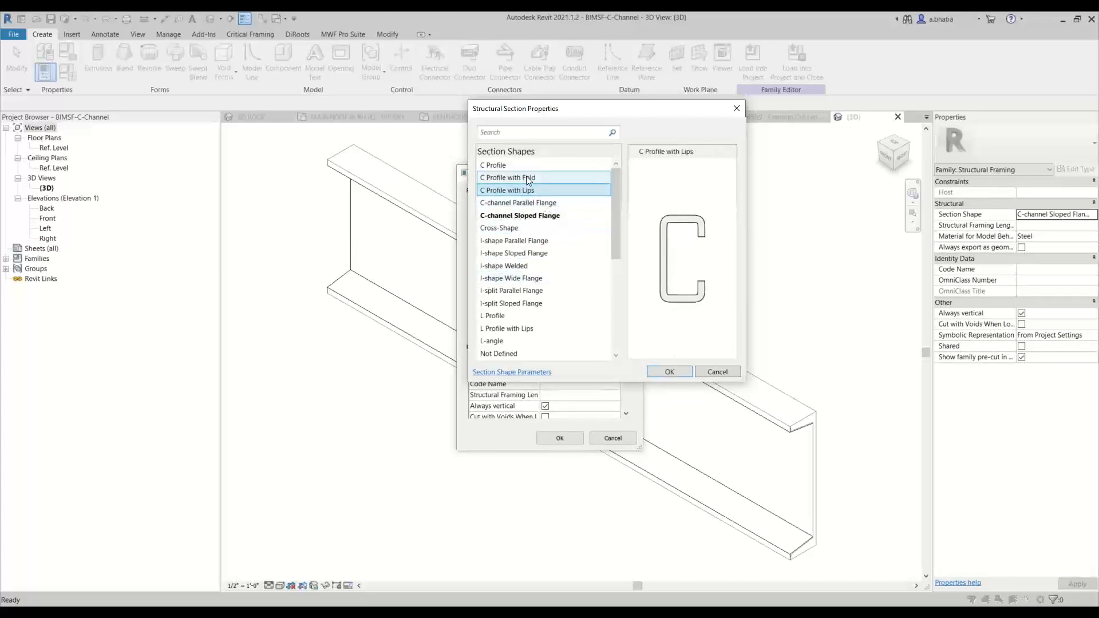
{"action": "left_click", "coordinate": [518, 203]}
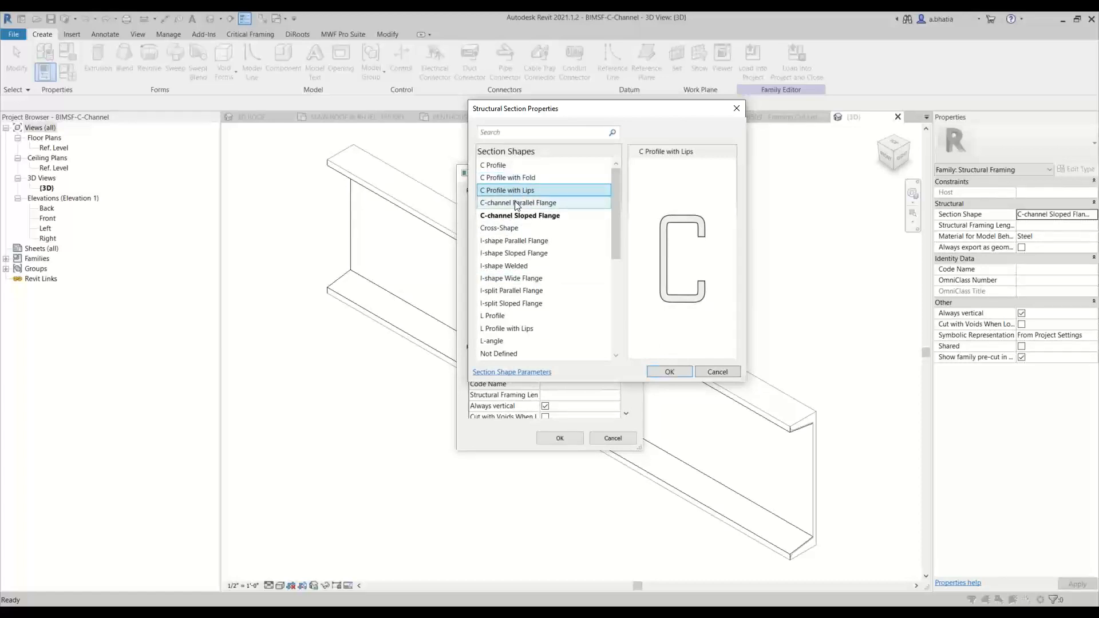
{"action": "left_click", "coordinate": [517, 165]}
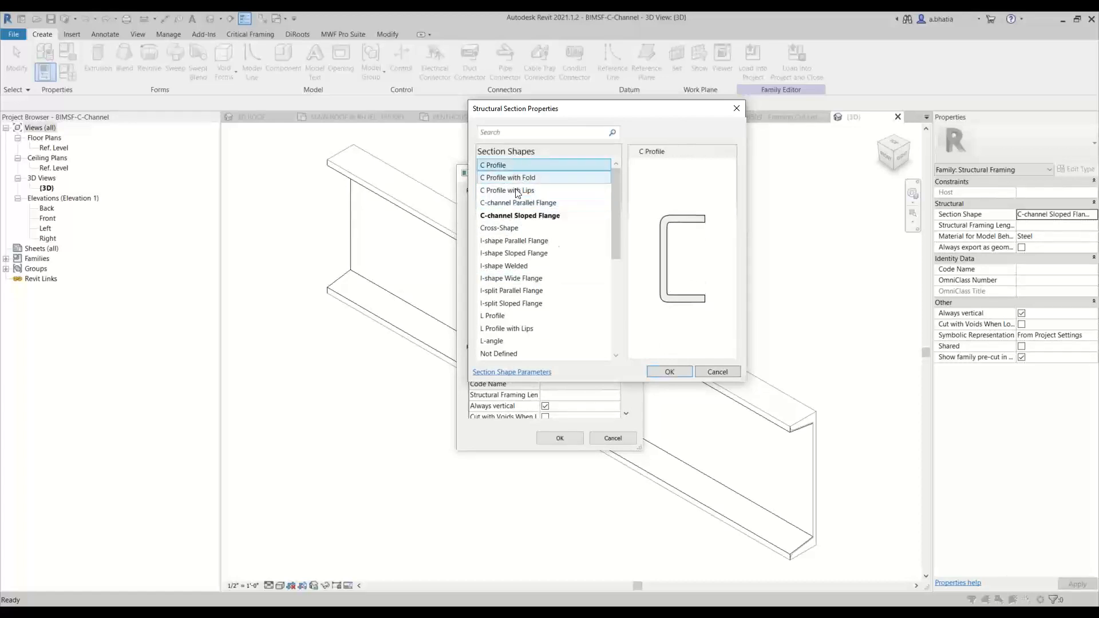
{"action": "left_click", "coordinate": [657, 376]}
{"action": "left_click", "coordinate": [548, 441]}
Load the C-channel family into the project, overwriting the existing version and its parameter values, and regenerate the Panel509 framing.
{"action": "left_click", "coordinate": [752, 57]}
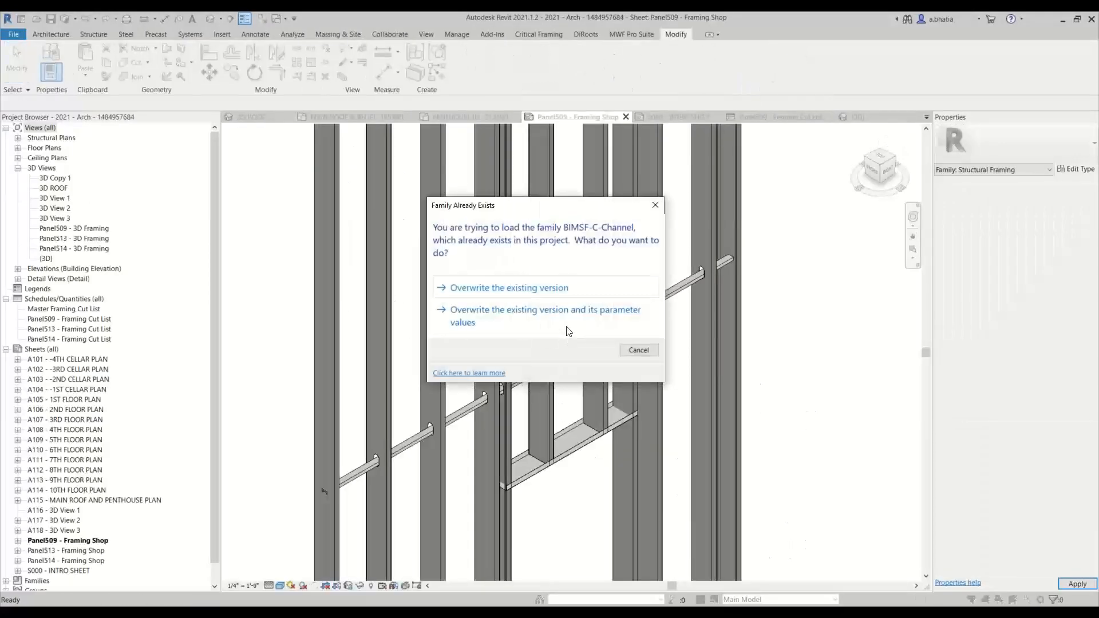
{"action": "left_click", "coordinate": [566, 322]}
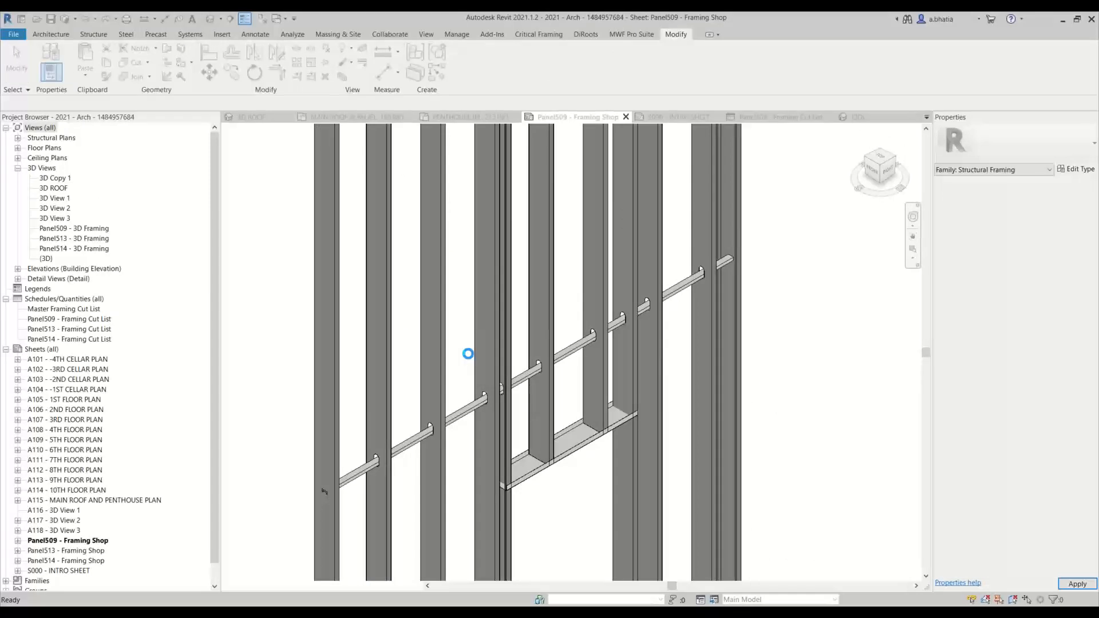
{"action": "left_click", "coordinate": [482, 357]}
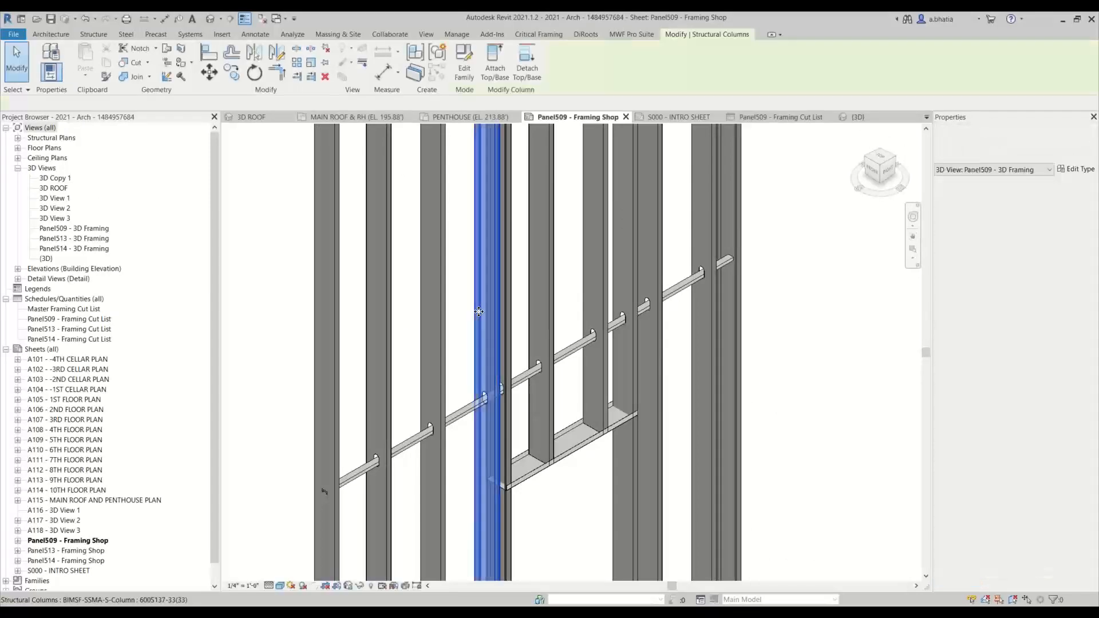
{"action": "left_click", "coordinate": [629, 34]}
{"action": "left_click", "coordinate": [615, 59]}
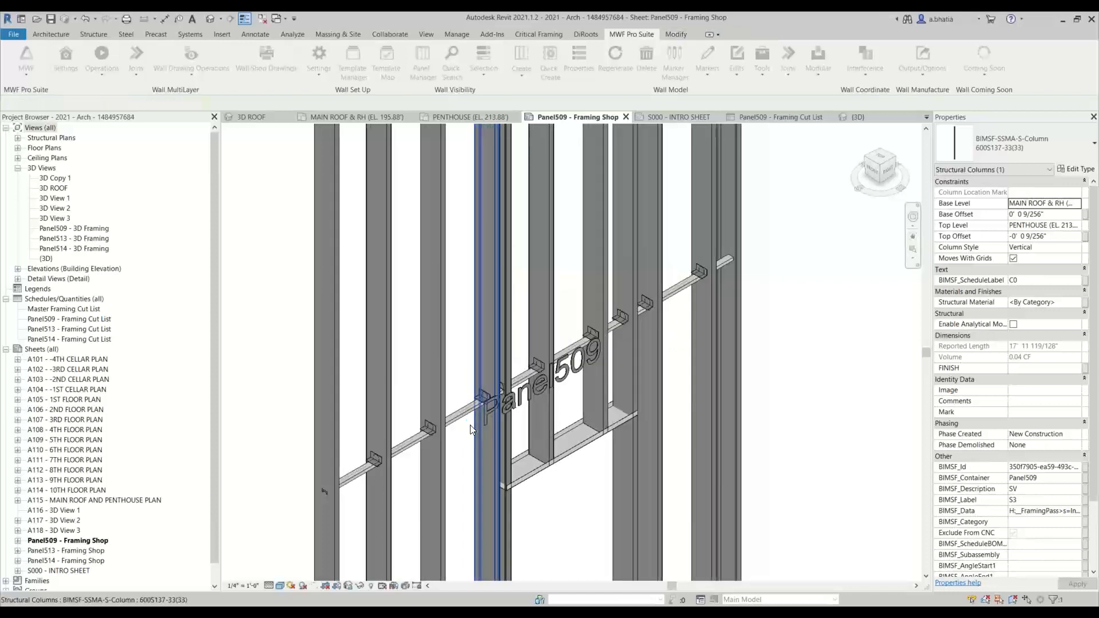
Inspect the clips between the studs and the C1.5X3 channel in the Panel509 3D framing view.
{"action": "scroll", "coordinate": [410, 449], "scroll_direction": "up", "scroll_amount": 5}
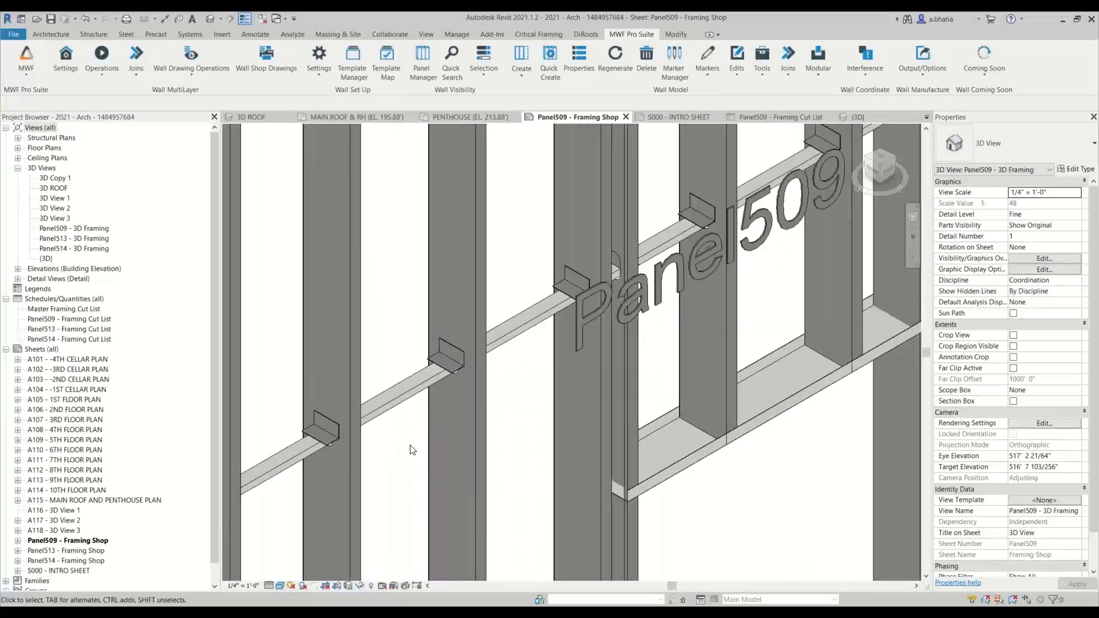
{"action": "left_click", "coordinate": [421, 399]}
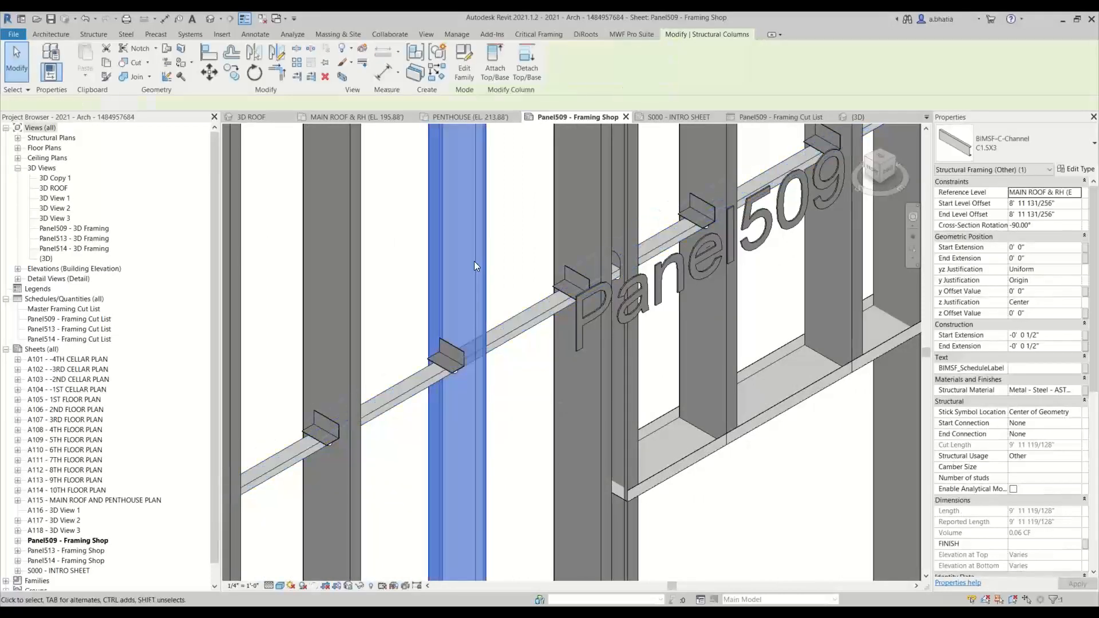
{"action": "scroll", "coordinate": [438, 362], "scroll_direction": "up", "scroll_amount": 3}
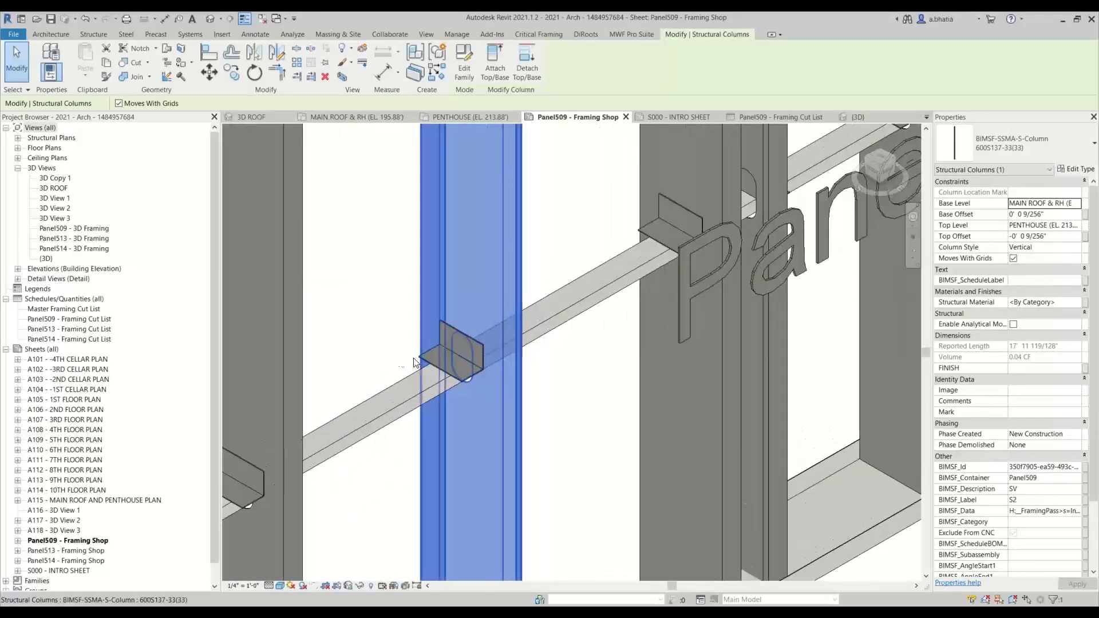
{"action": "left_click", "coordinate": [397, 457]}
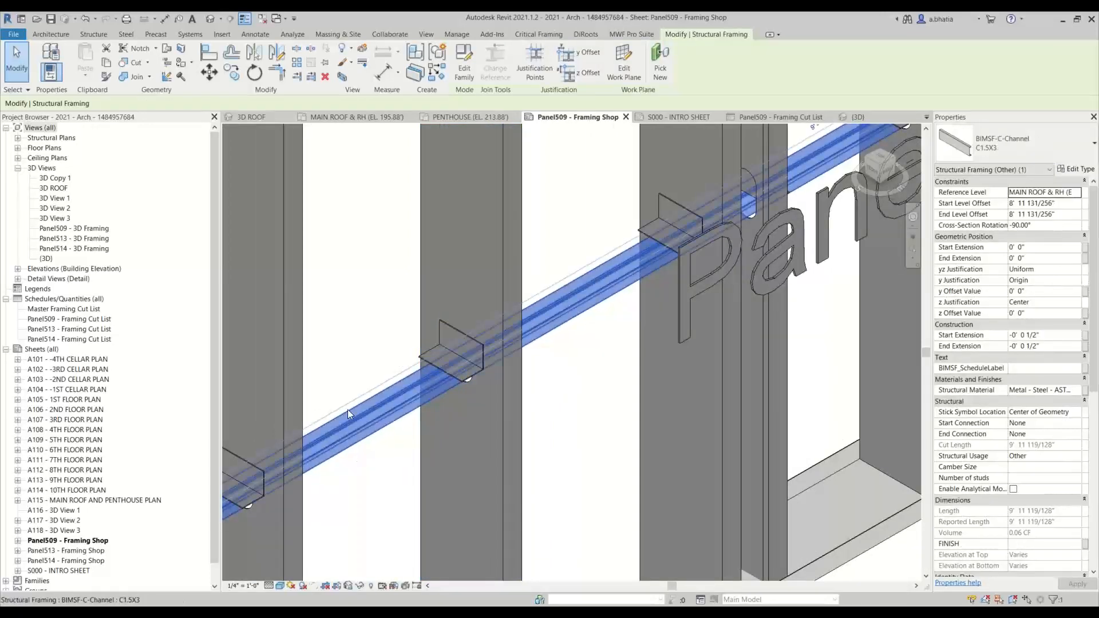
{"action": "scroll", "coordinate": [396, 459], "scroll_direction": "down", "scroll_amount": 6}
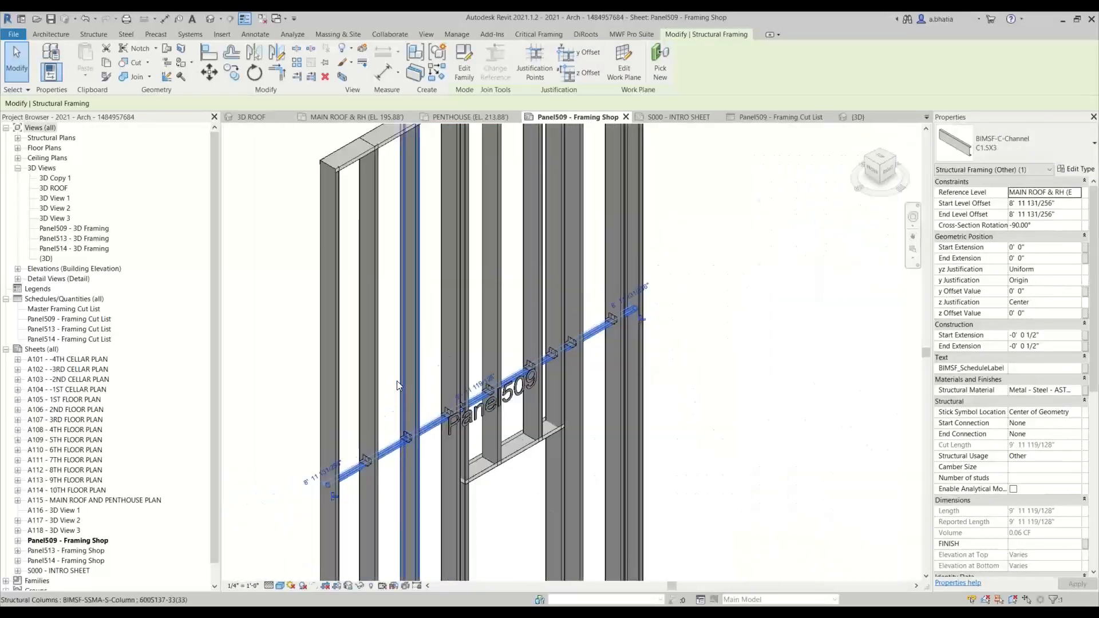
{"action": "left_click", "coordinate": [393, 385]}
{"action": "scroll", "coordinate": [395, 469], "scroll_direction": "up", "scroll_amount": 3}
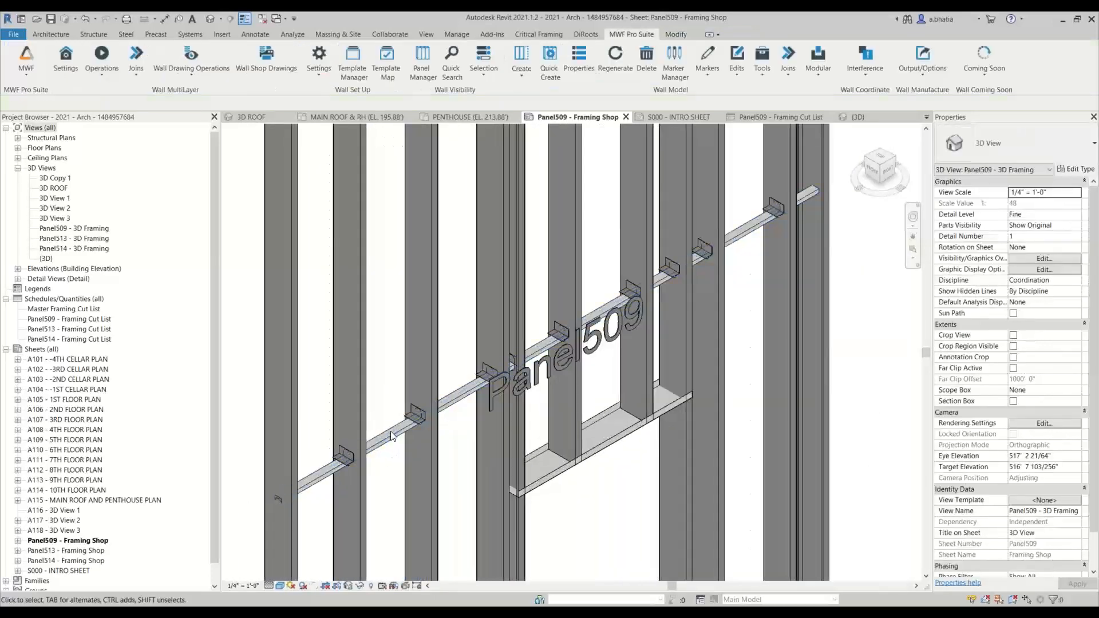
{"action": "left_click", "coordinate": [392, 441]}
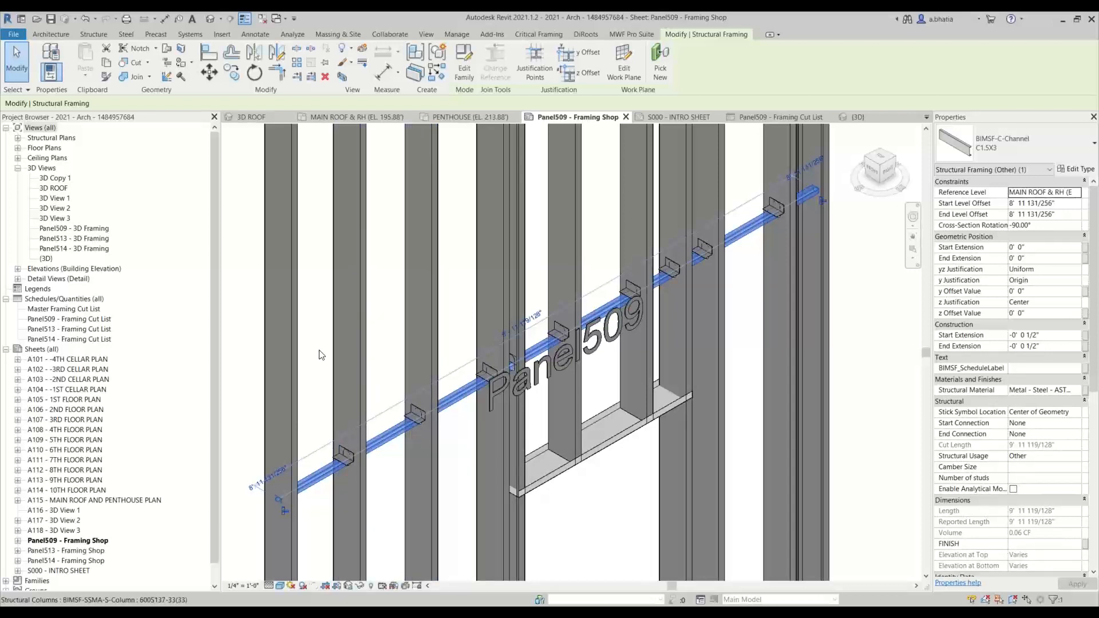
{"action": "scroll", "coordinate": [350, 333], "scroll_direction": "down", "scroll_amount": 4}
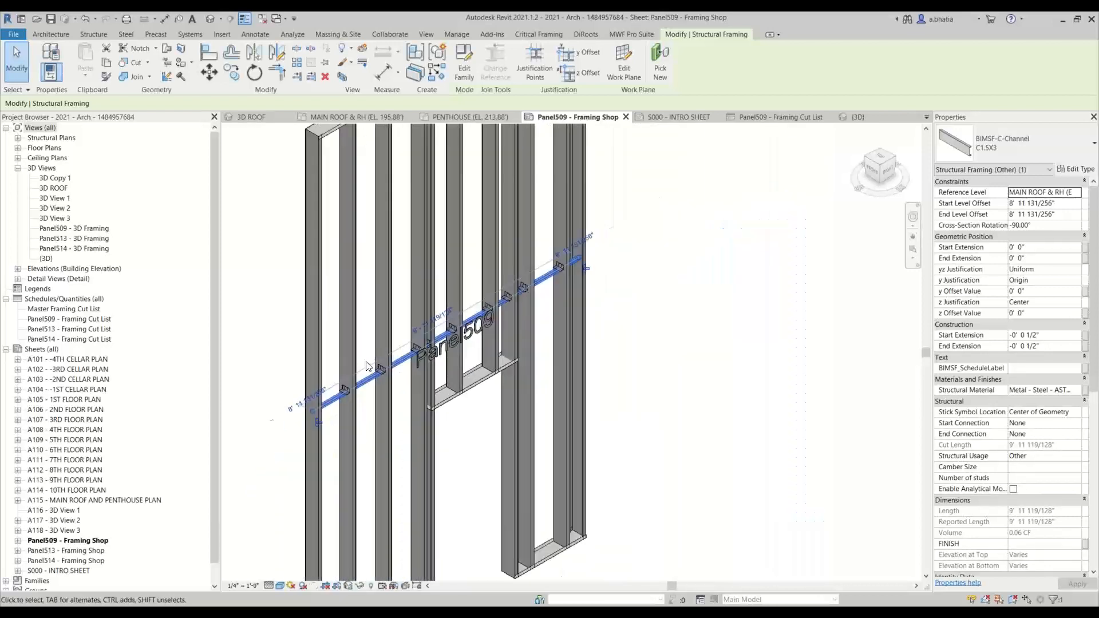
{"action": "scroll", "coordinate": [367, 362], "scroll_direction": "up", "scroll_amount": 2}
{"action": "left_click", "coordinate": [761, 280]}
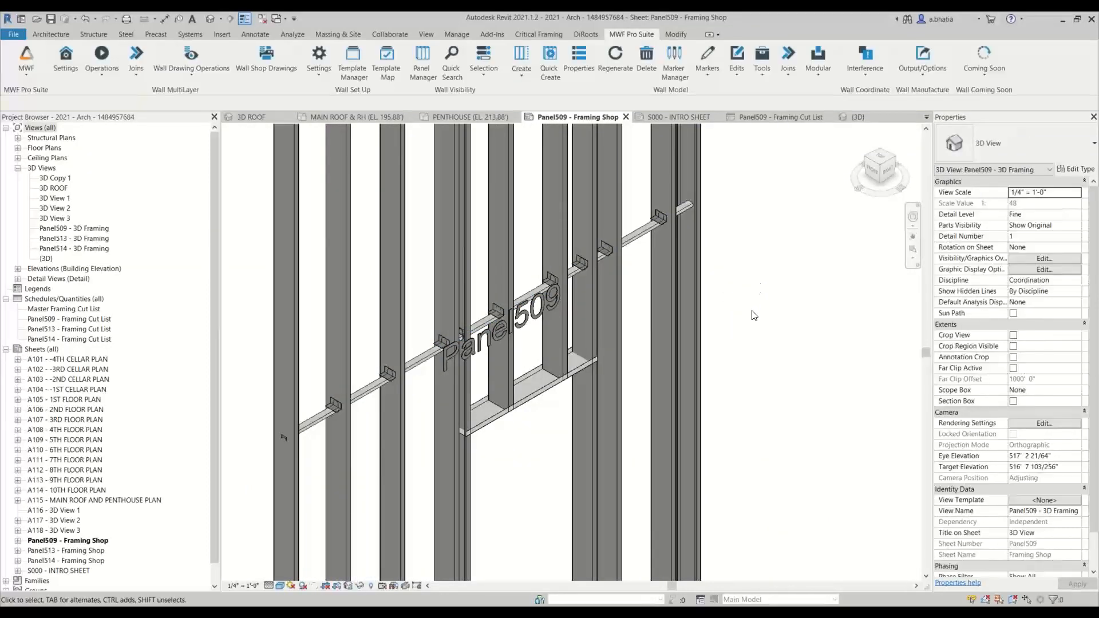
Deactivate the 3D framing view on the Panel509 Framing Shop sheet.
{"action": "scroll", "coordinate": [754, 315], "scroll_direction": "down", "scroll_amount": 5}
{"action": "middle_click_drag", "start_coordinate": [766, 319], "coordinate": [505, 378]}
{"action": "scroll", "coordinate": [505, 378], "scroll_direction": "down", "scroll_amount": 4}
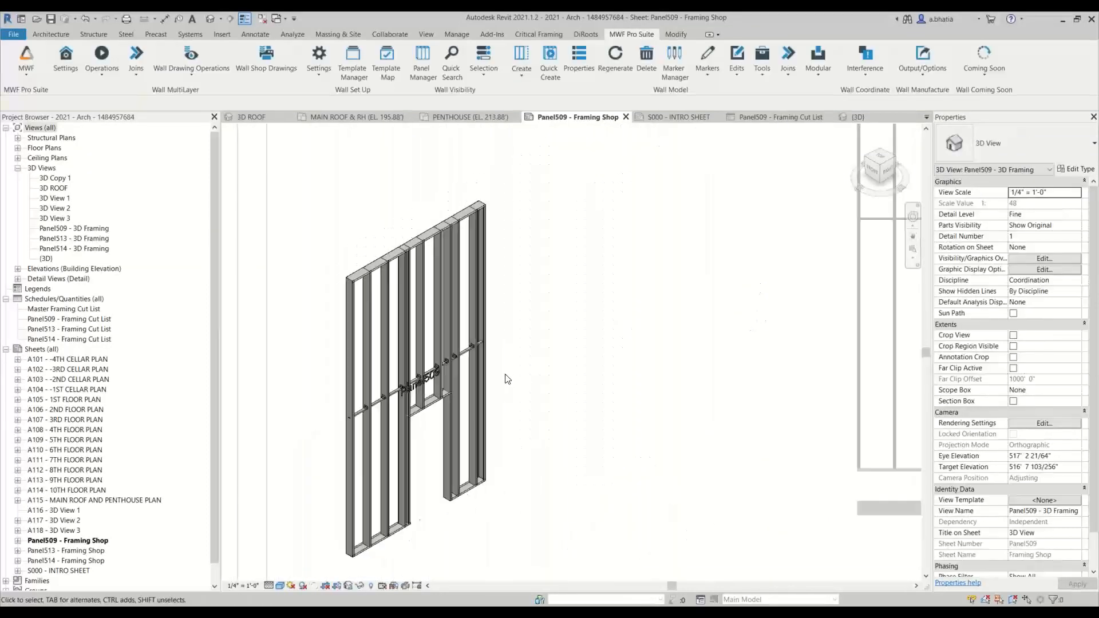
{"action": "scroll", "coordinate": [506, 378], "scroll_direction": "down", "scroll_amount": 1}
{"action": "middle_click_drag", "start_coordinate": [664, 288], "coordinate": [586, 321]}
{"action": "scroll", "coordinate": [585, 322], "scroll_direction": "up", "scroll_amount": 4}
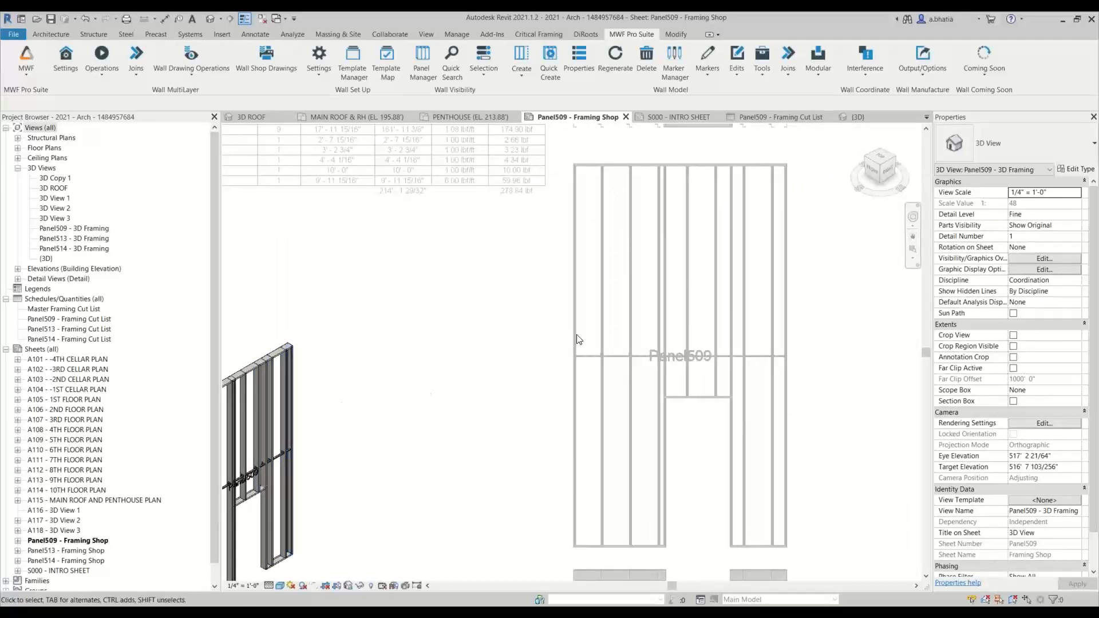
{"action": "right_click", "coordinate": [561, 356]}
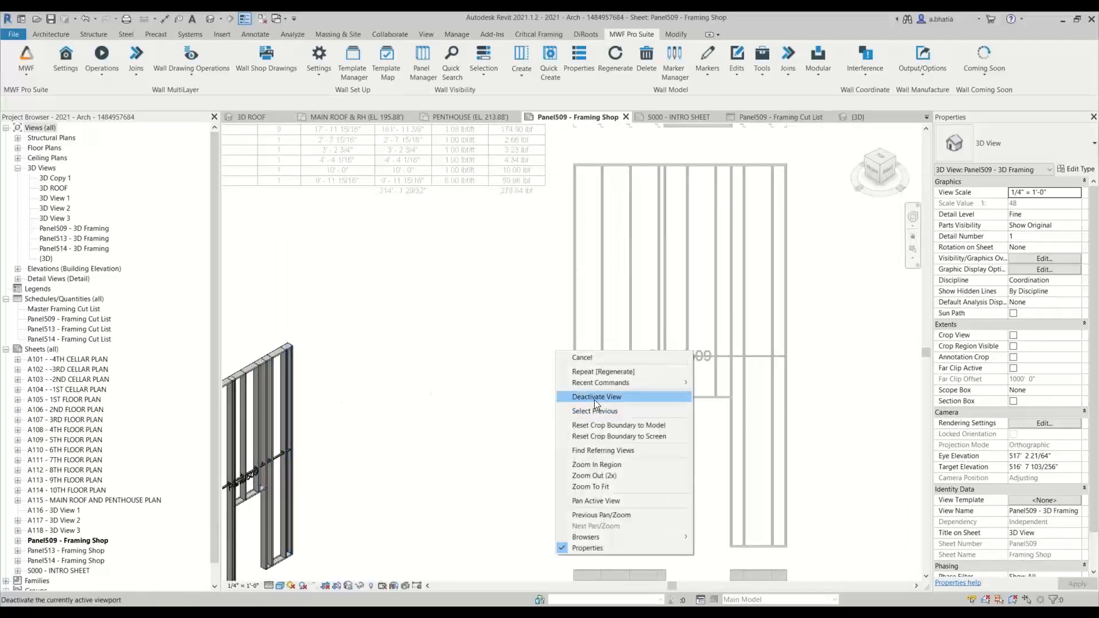
{"action": "left_click", "coordinate": [594, 400]}
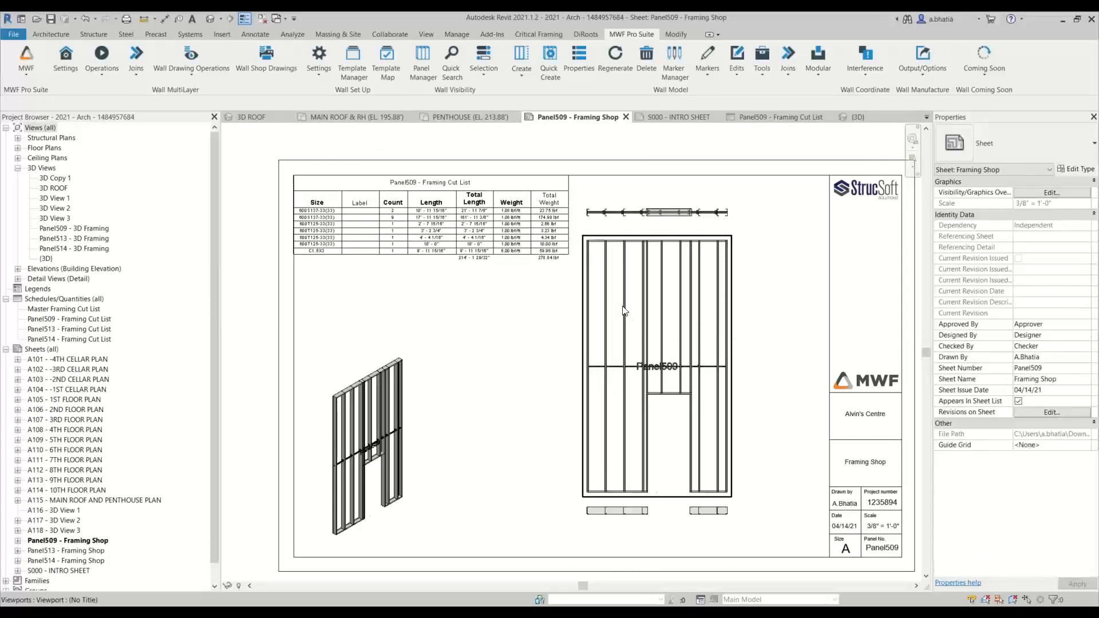
Activate the Panel509 framing elevation on the sheet and tag all untagged structural columns and structural framing with horizontal tags, without leaders.
{"action": "double_click", "coordinate": [624, 311]}
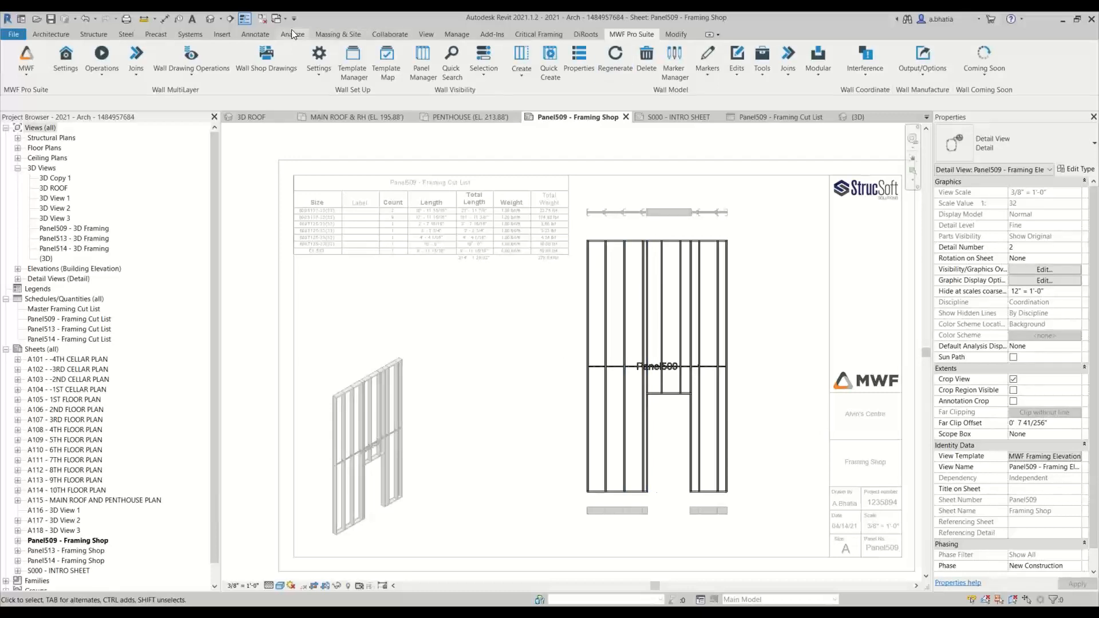
{"action": "left_click", "coordinate": [245, 33]}
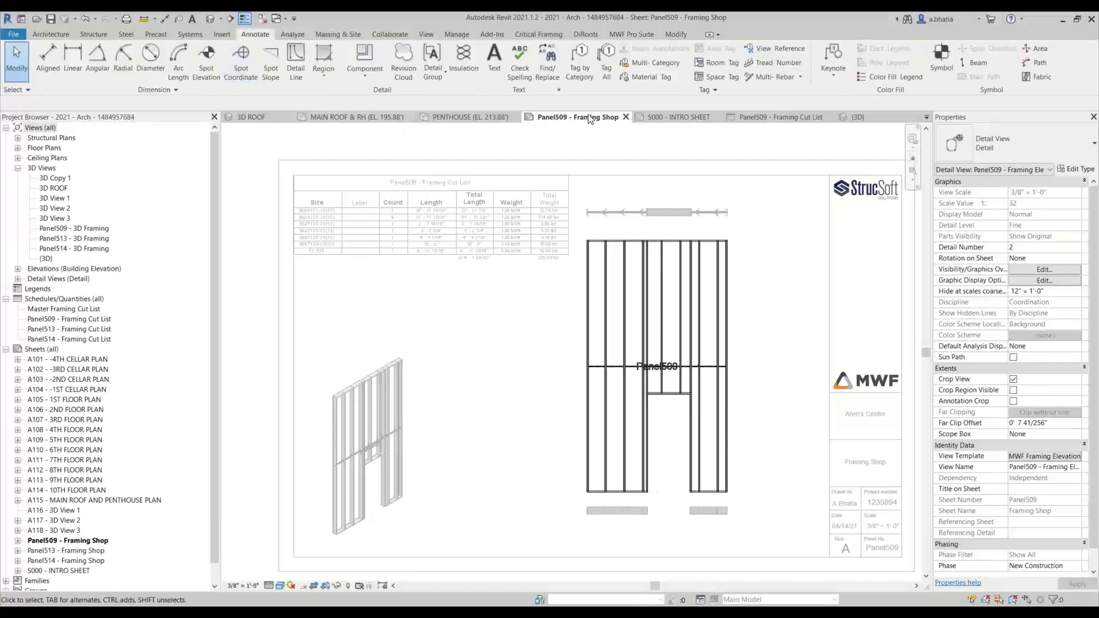
{"action": "left_click", "coordinate": [607, 64]}
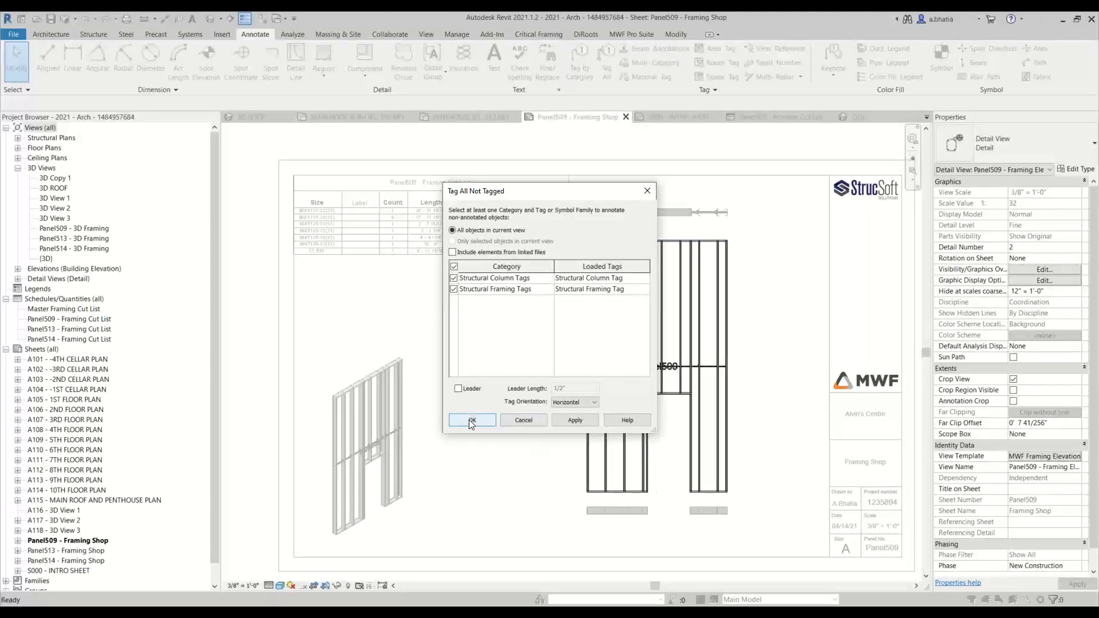
{"action": "left_click", "coordinate": [471, 422]}
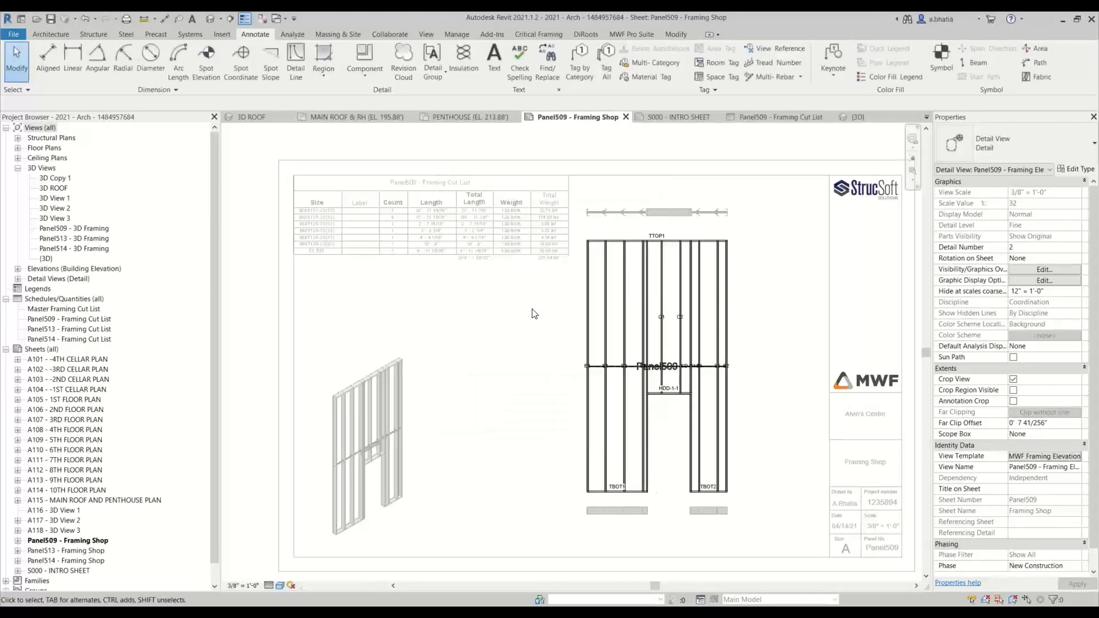
Examine the member tags on the Panel509 elevation and the Label column of the framing cut list.
{"action": "scroll", "coordinate": [622, 311], "scroll_direction": "up", "scroll_amount": 4}
{"action": "scroll", "coordinate": [535, 343], "scroll_direction": "down", "scroll_amount": 2}
{"action": "middle_click_drag", "start_coordinate": [564, 422], "coordinate": [595, 525]}
{"action": "scroll", "coordinate": [513, 437], "scroll_direction": "down", "scroll_amount": 1}
{"action": "middle_click_drag", "start_coordinate": [432, 410], "coordinate": [697, 434]}
{"action": "scroll", "coordinate": [552, 393], "scroll_direction": "up", "scroll_amount": 3}
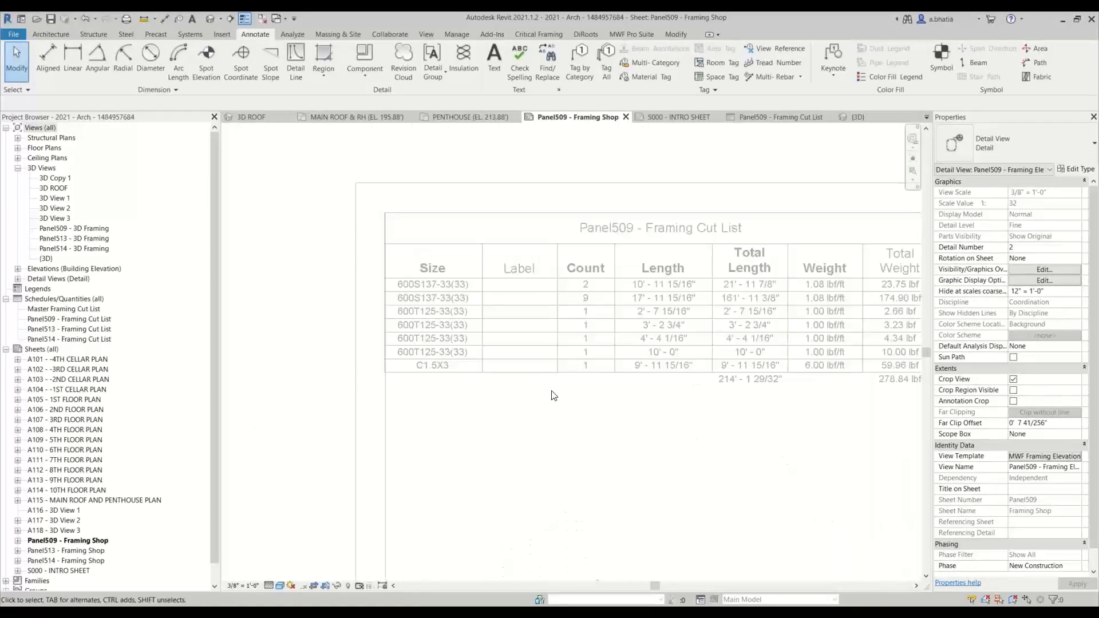
{"action": "scroll", "coordinate": [553, 395], "scroll_direction": "up", "scroll_amount": 1}
{"action": "scroll", "coordinate": [488, 298], "scroll_direction": "down", "scroll_amount": 5}
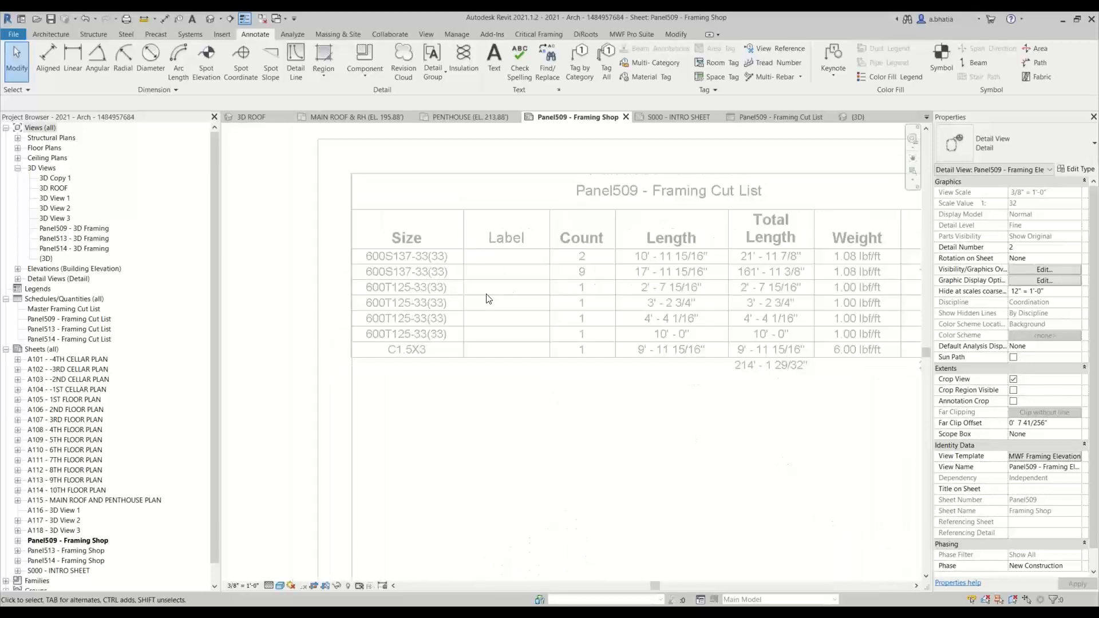
Run Panel Positioning from a Panel509 stud, dismiss the warning and save the Default positioning type with Panel Host as the comparer.
{"action": "left_click", "coordinate": [594, 324]}
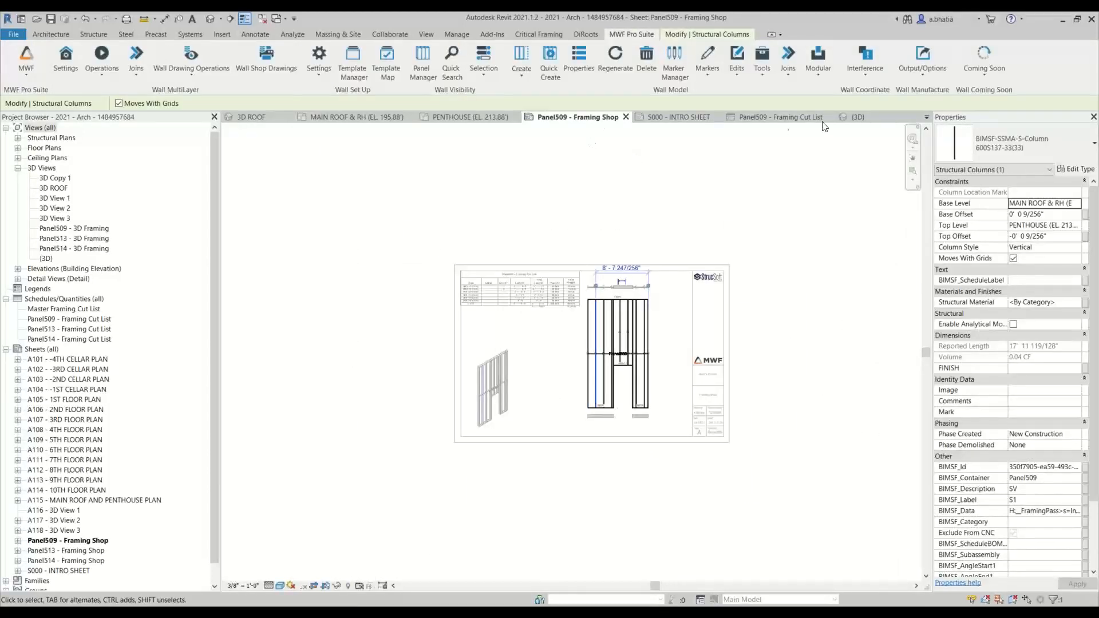
{"action": "left_click", "coordinate": [669, 176]}
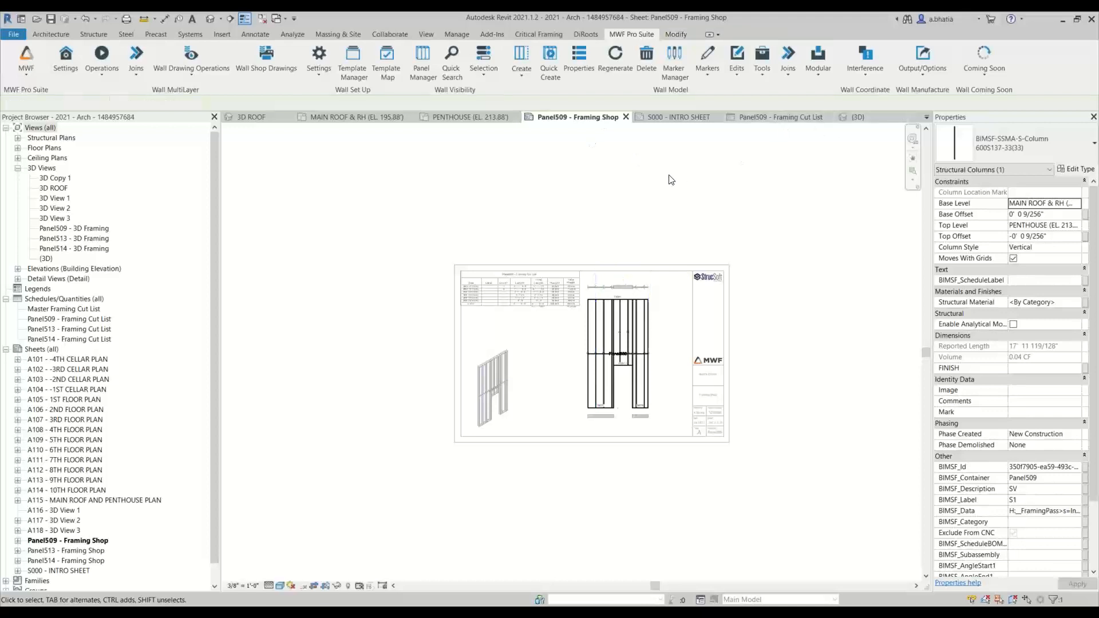
{"action": "left_click", "coordinate": [594, 316]}
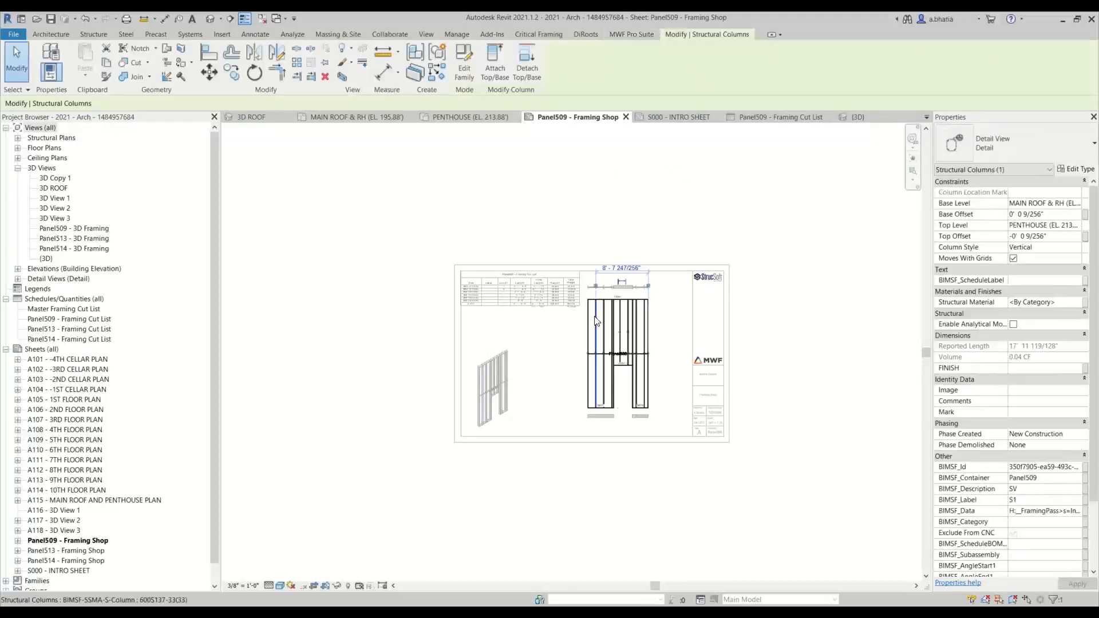
{"action": "left_click", "coordinate": [631, 34]}
{"action": "left_click", "coordinate": [862, 61]}
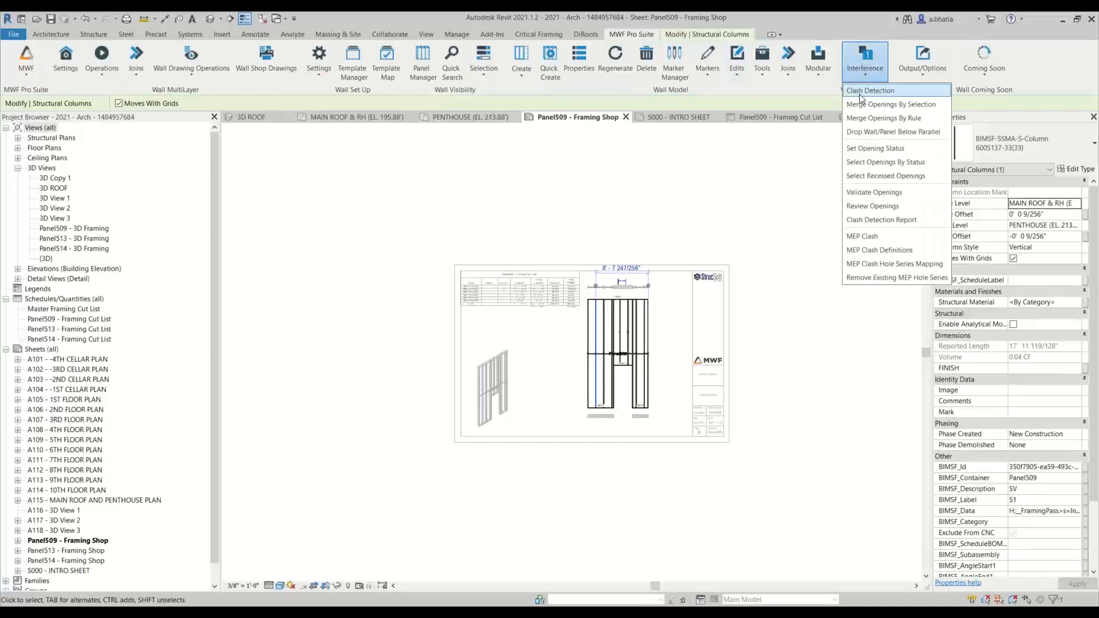
{"action": "left_click", "coordinate": [877, 68]}
{"action": "left_click", "coordinate": [933, 68]}
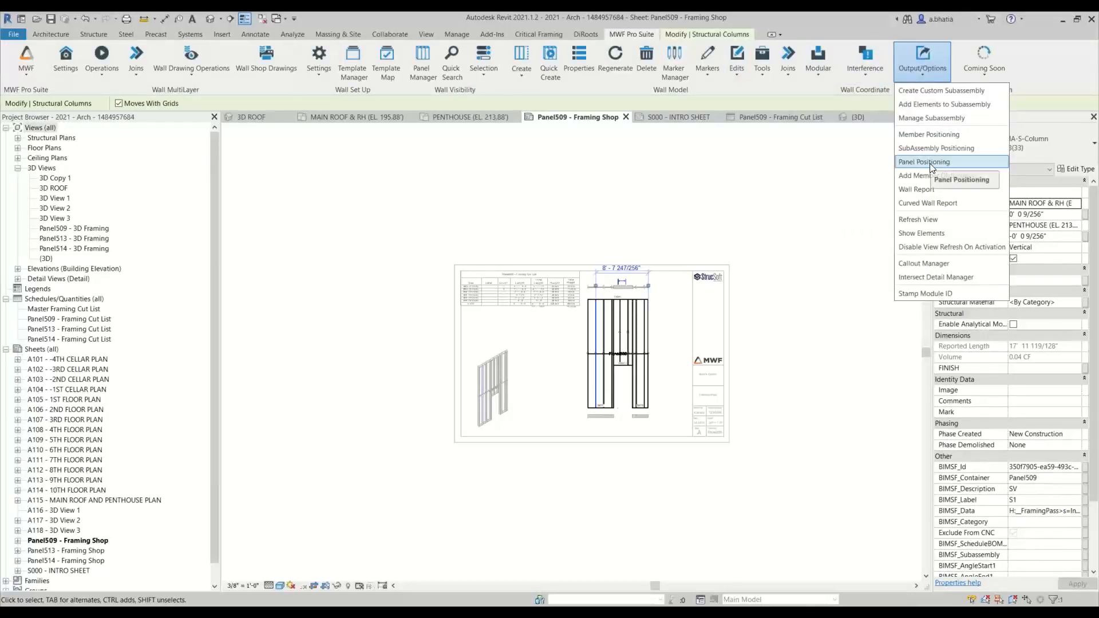
{"action": "left_click", "coordinate": [930, 163]}
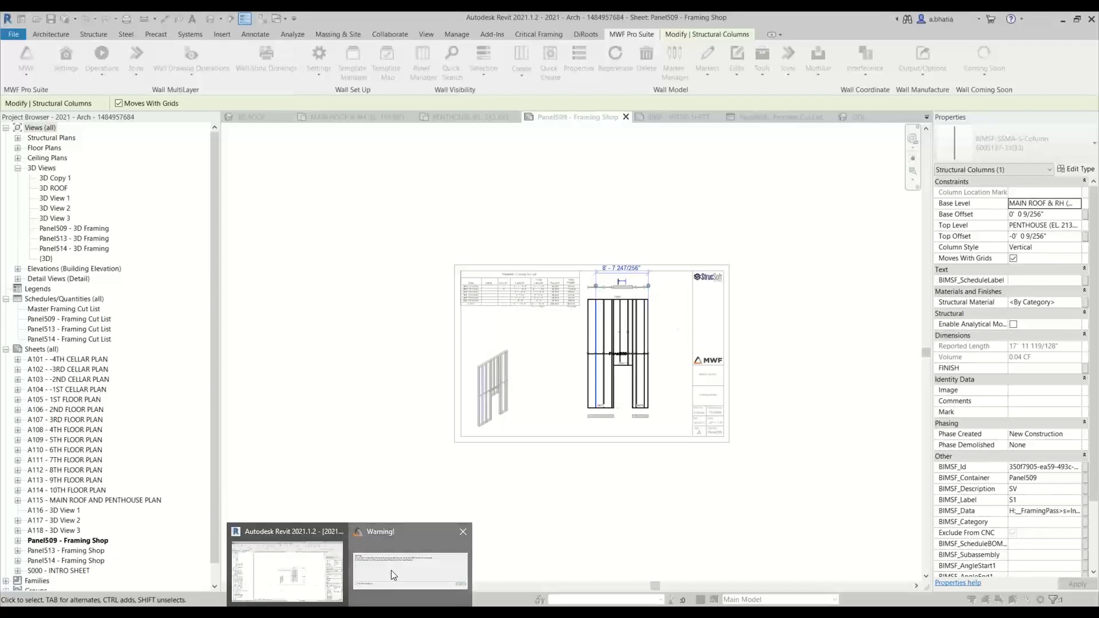
{"action": "left_click", "coordinate": [394, 575]}
{"action": "left_click", "coordinate": [762, 372]}
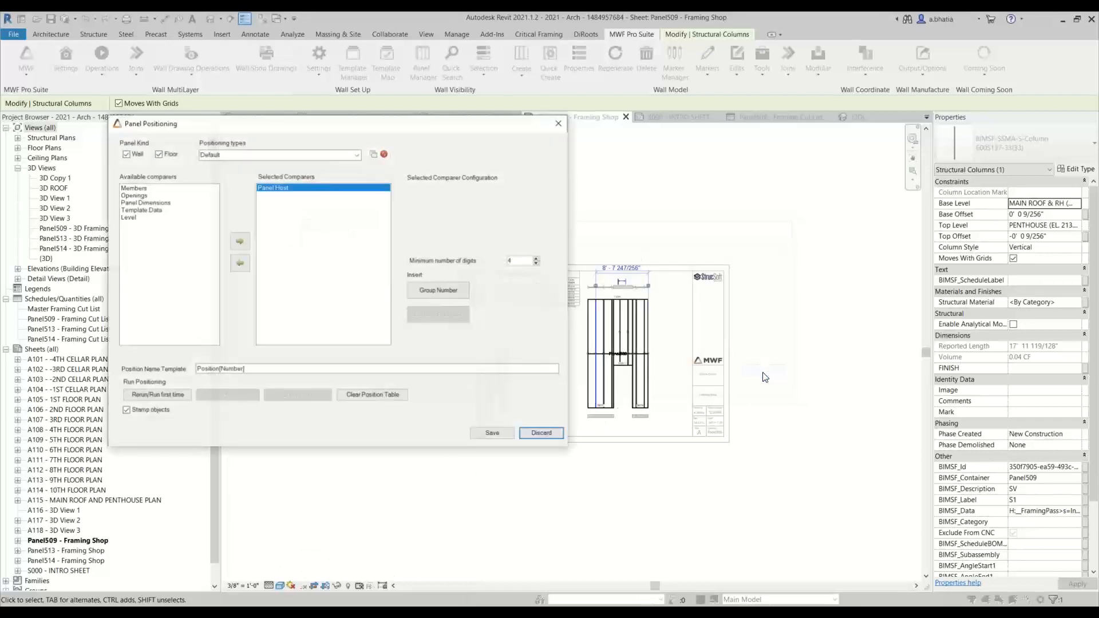
{"action": "left_click", "coordinate": [493, 433]}
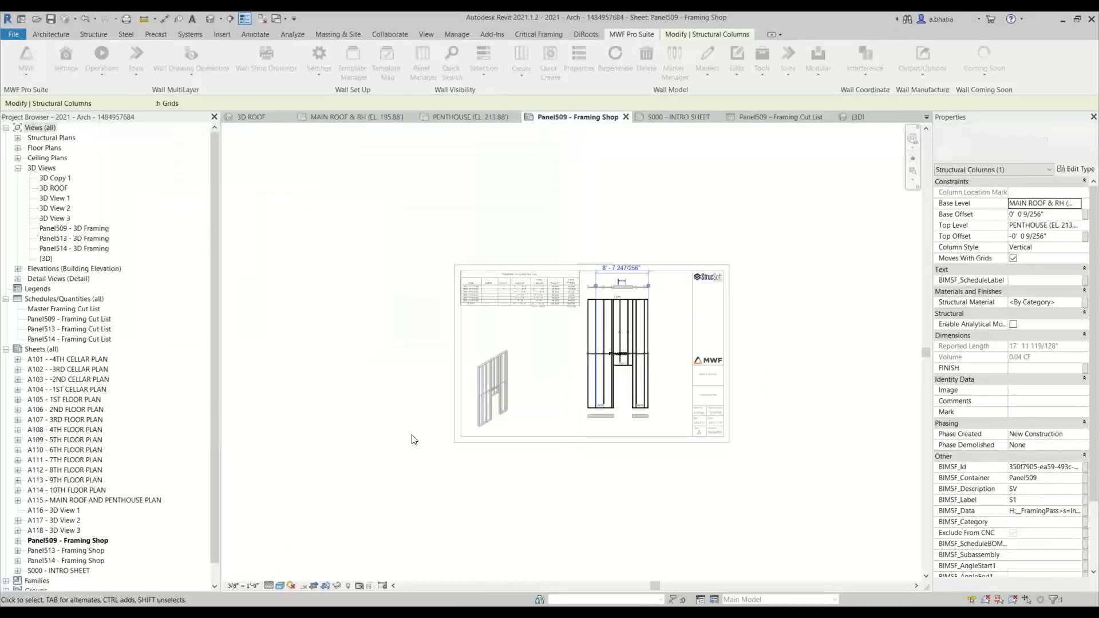
Select the Panel509 elevation's end stud to check its properties, and deactivate the elevation view.
{"action": "left_click", "coordinate": [537, 369]}
{"action": "scroll", "coordinate": [518, 332], "scroll_direction": "up", "scroll_amount": 2}
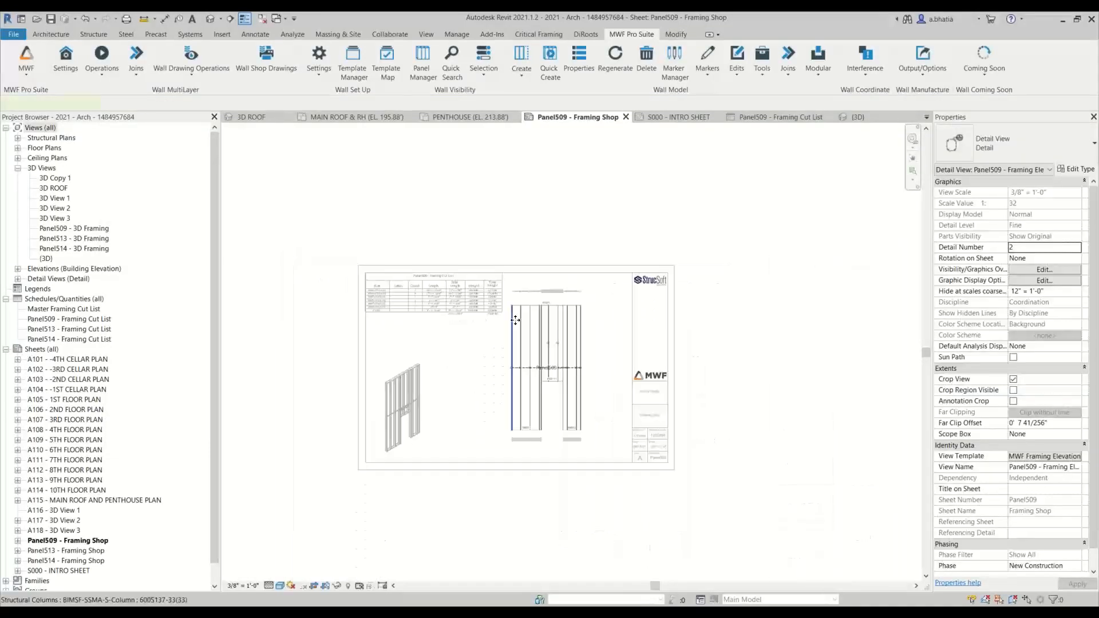
{"action": "left_click", "coordinate": [515, 320]}
{"action": "right_click", "coordinate": [444, 338]}
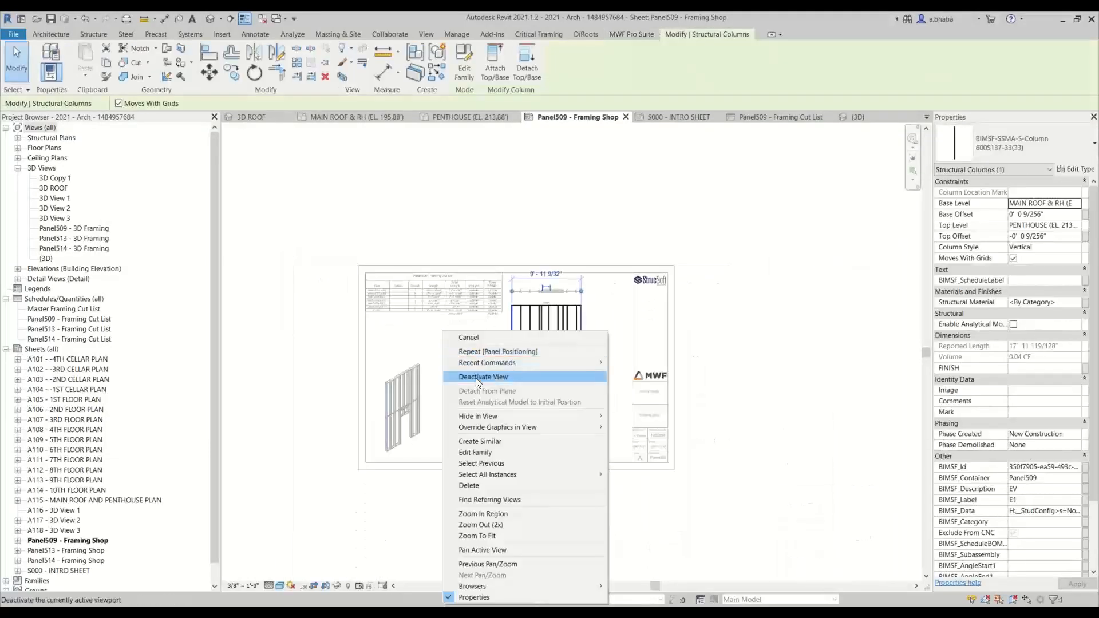
{"action": "left_click", "coordinate": [478, 378]}
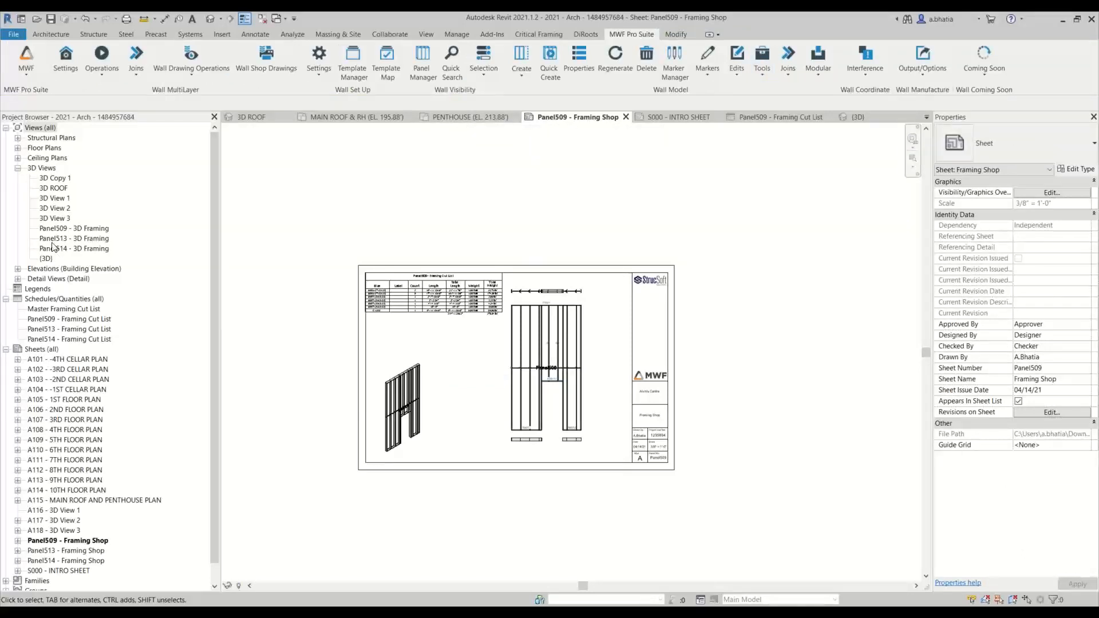
Open the 3D ROOF view and find the Panel509 framing around the door.
{"action": "left_click", "coordinate": [55, 182]}
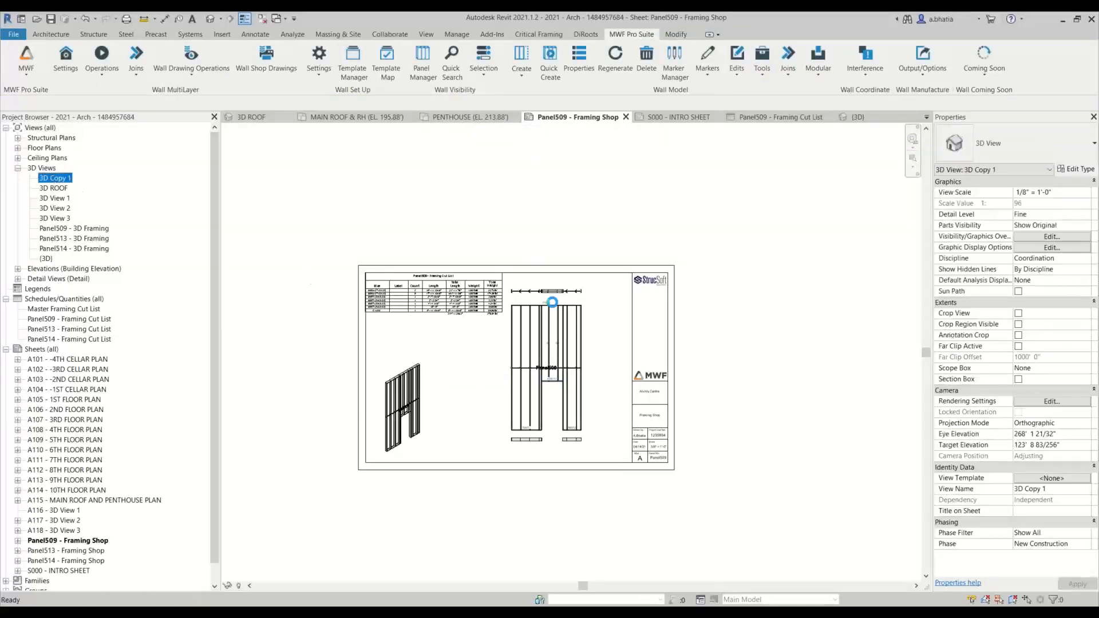
{"action": "key", "text": "Return"}
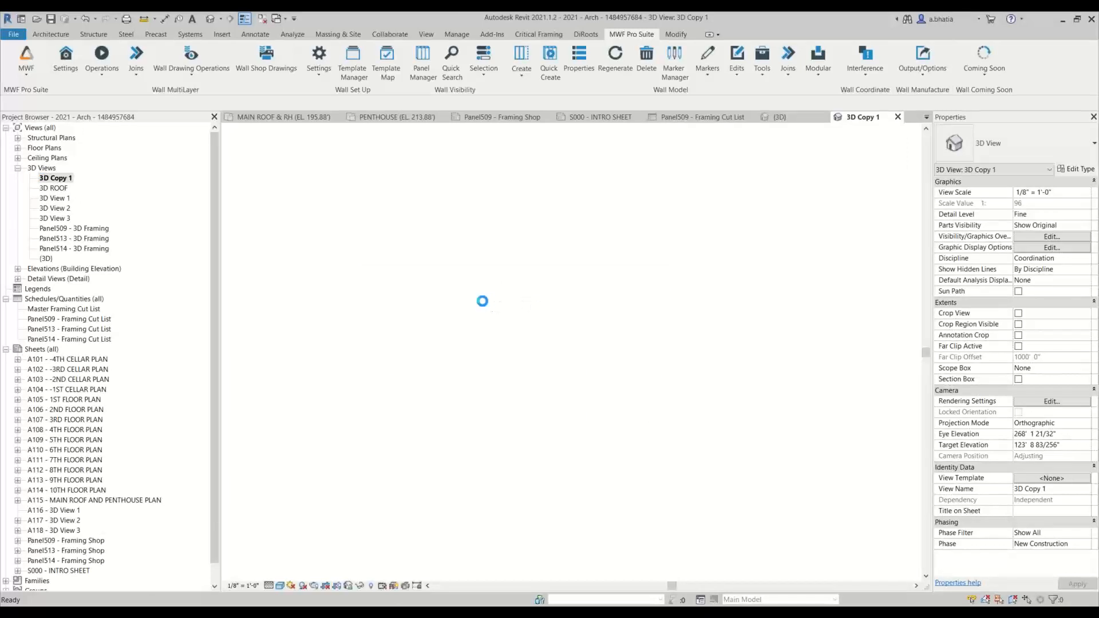
{"action": "left_click", "coordinate": [52, 188]}
{"action": "key", "text": "Return"}
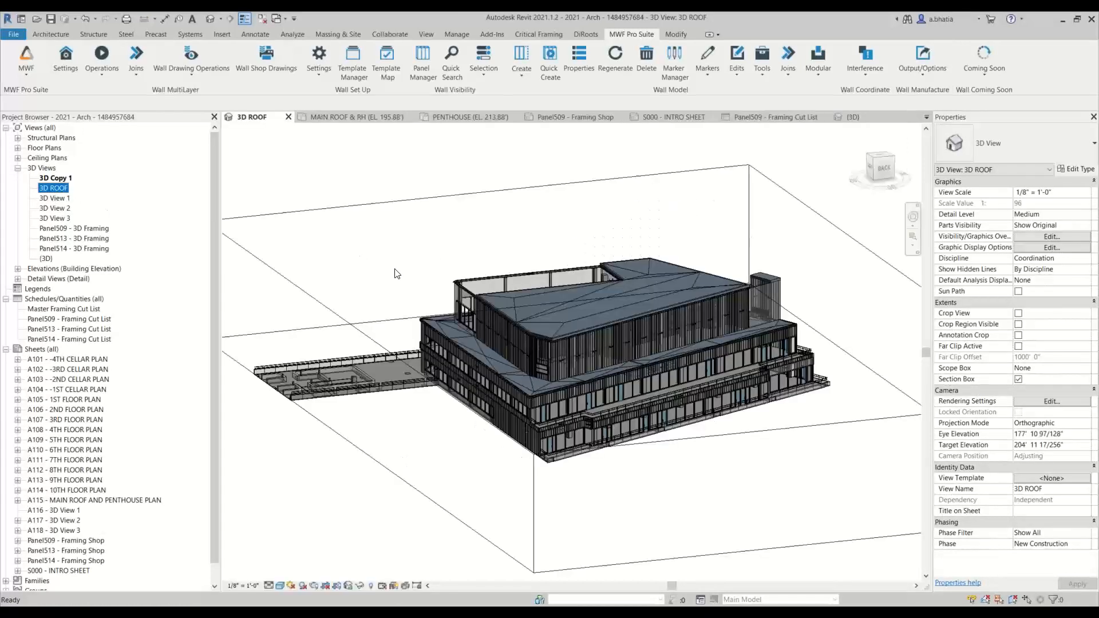
{"action": "scroll", "coordinate": [537, 369], "scroll_direction": "up", "scroll_amount": 10}
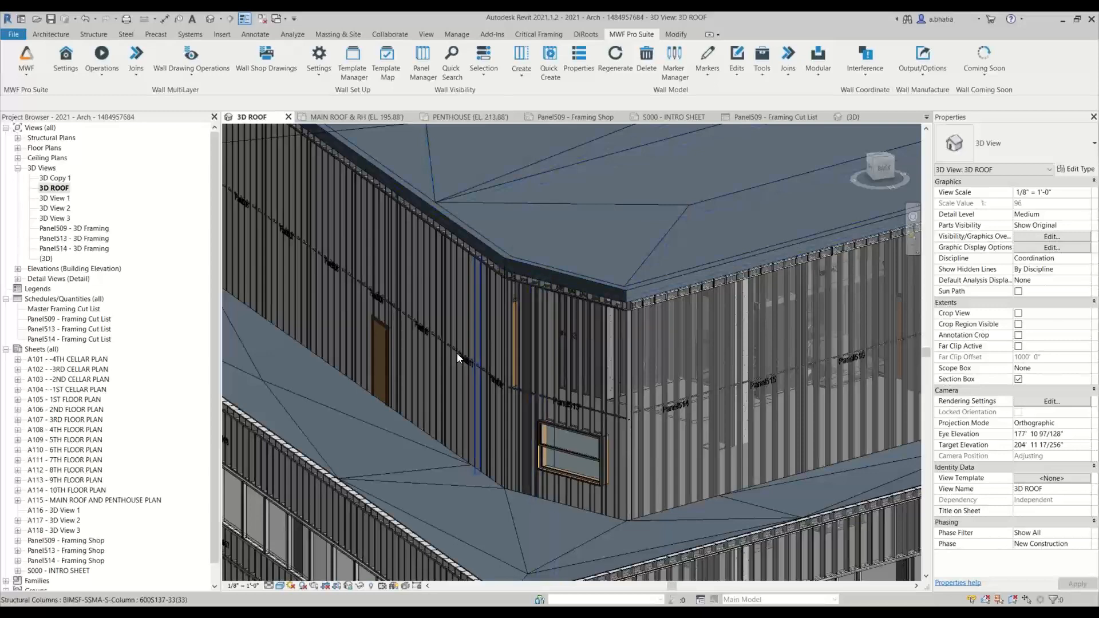
{"action": "scroll", "coordinate": [453, 355], "scroll_direction": "up", "scroll_amount": 5}
{"action": "scroll", "coordinate": [452, 355], "scroll_direction": "up", "scroll_amount": 2}
{"action": "scroll", "coordinate": [330, 278], "scroll_direction": "down", "scroll_amount": 5}
{"action": "scroll", "coordinate": [330, 279], "scroll_direction": "up", "scroll_amount": 4}
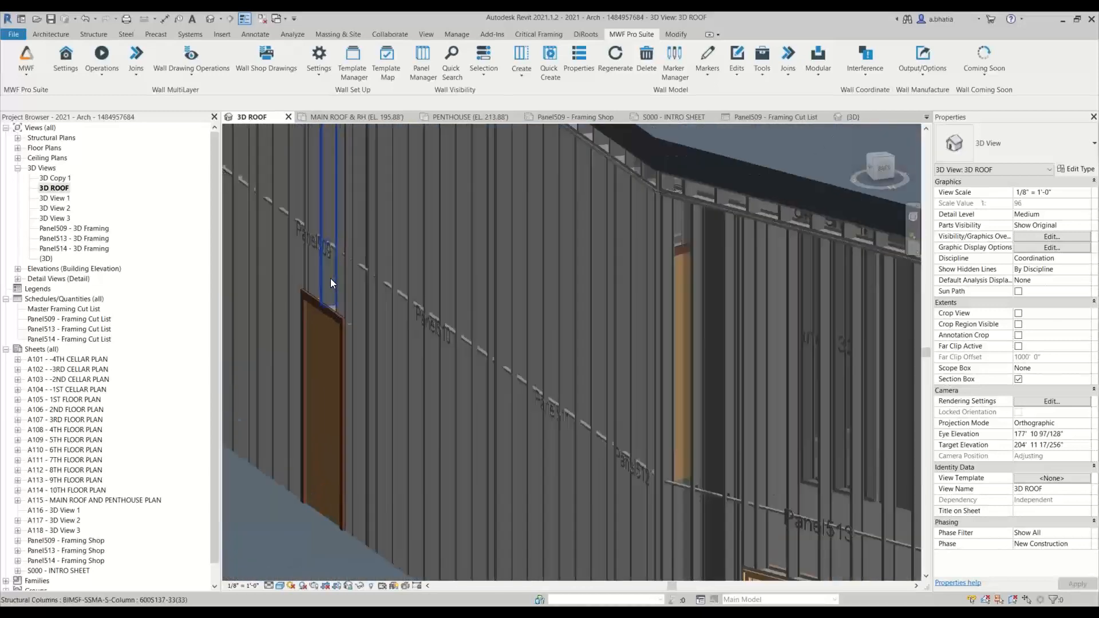
Generate the wall shop drawings again for Panel509 from the cripple stud above its door.
{"action": "left_click", "coordinate": [340, 266]}
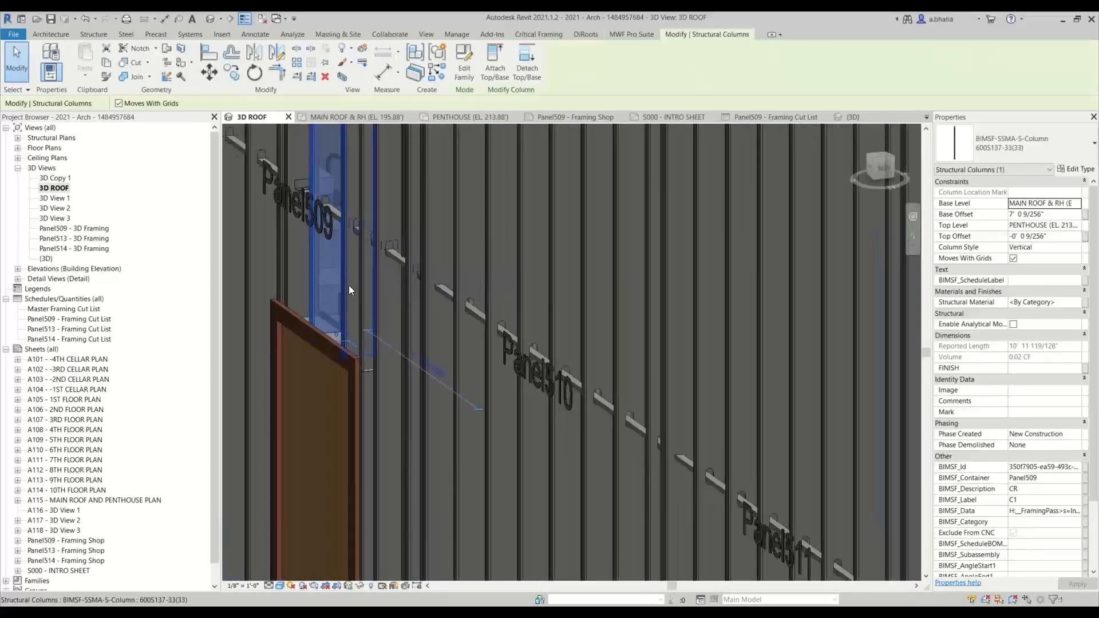
{"action": "scroll", "coordinate": [349, 285], "scroll_direction": "down", "scroll_amount": 2}
{"action": "scroll", "coordinate": [349, 285], "scroll_direction": "down", "scroll_amount": 1}
{"action": "middle_click_drag", "start_coordinate": [389, 297], "coordinate": [600, 355]}
{"action": "left_click", "coordinate": [640, 36]}
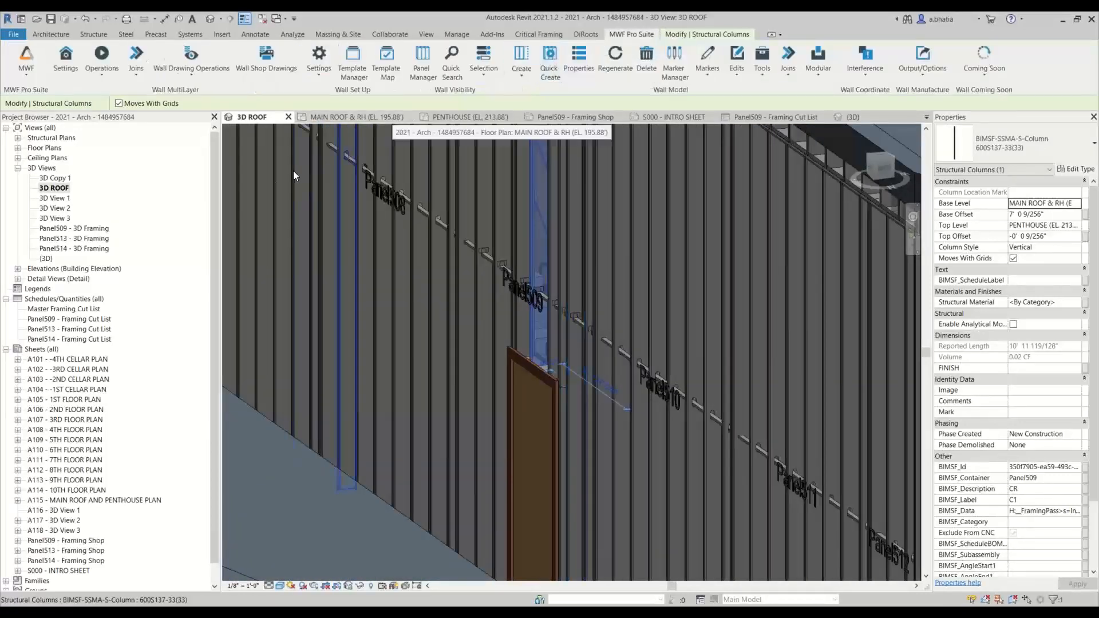
{"action": "left_click", "coordinate": [64, 310]}
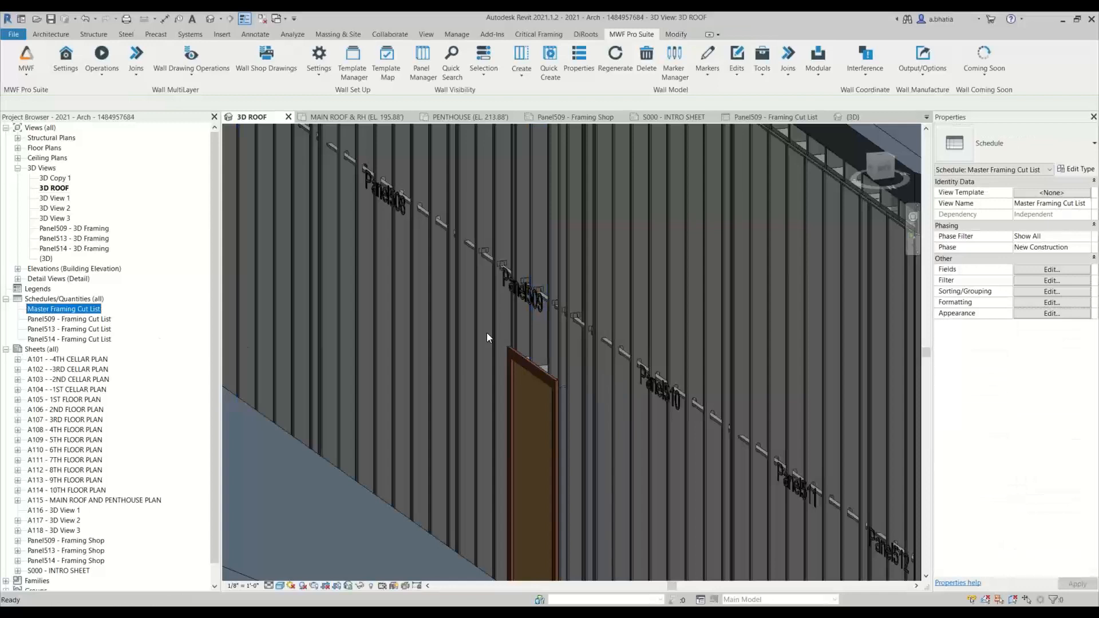
{"action": "left_click", "coordinate": [533, 327]}
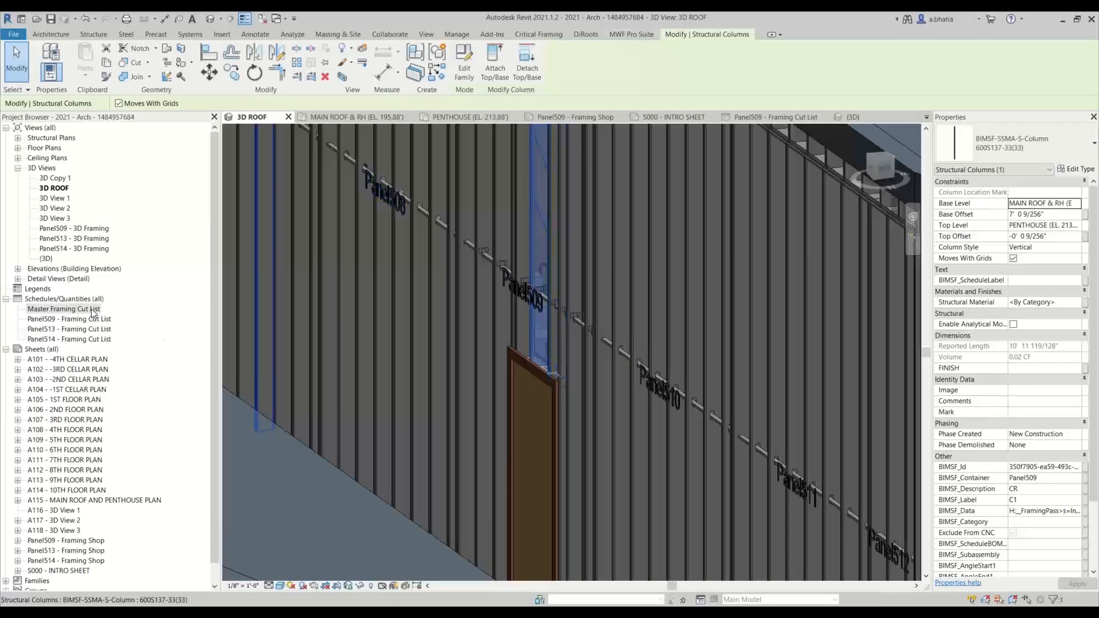
{"action": "left_click", "coordinate": [636, 33]}
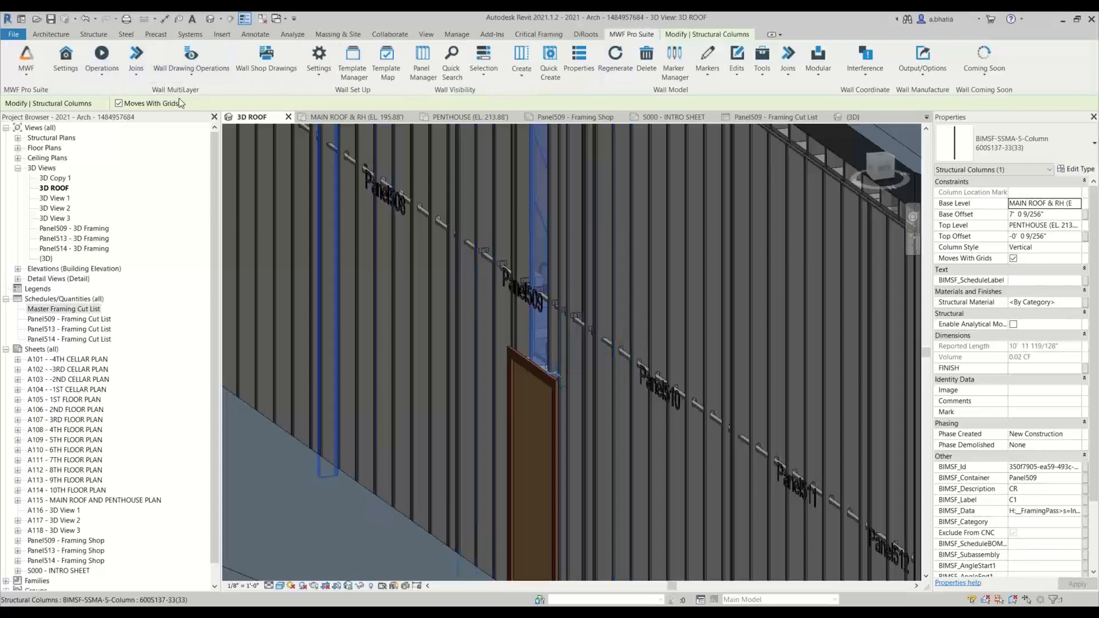
{"action": "left_click", "coordinate": [273, 70]}
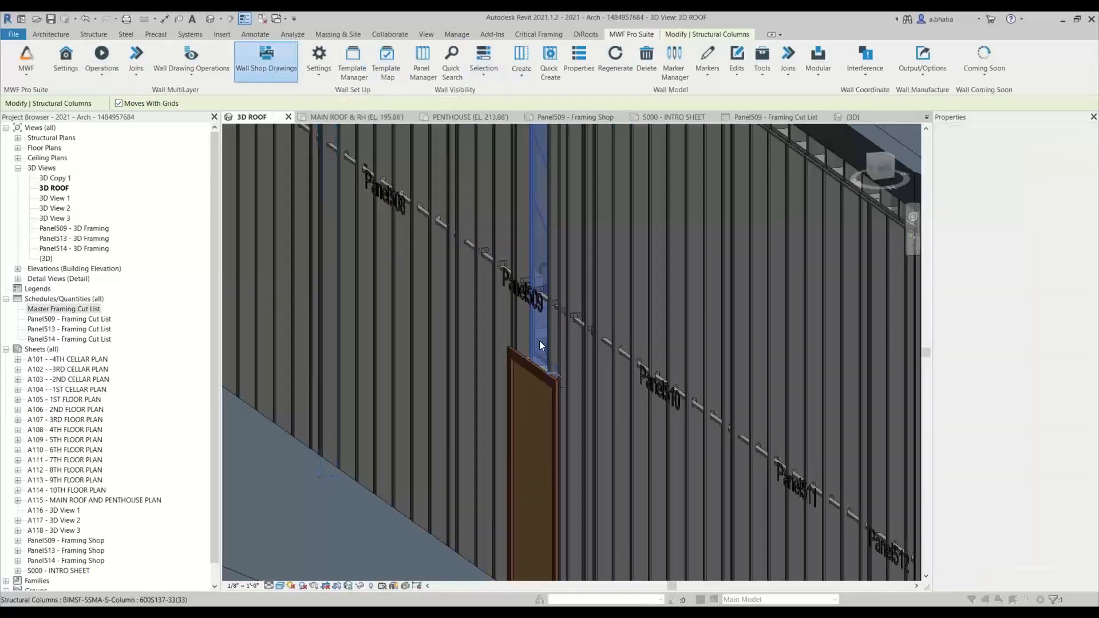
{"action": "left_click", "coordinate": [539, 341]}
{"action": "left_click", "coordinate": [651, 279]}
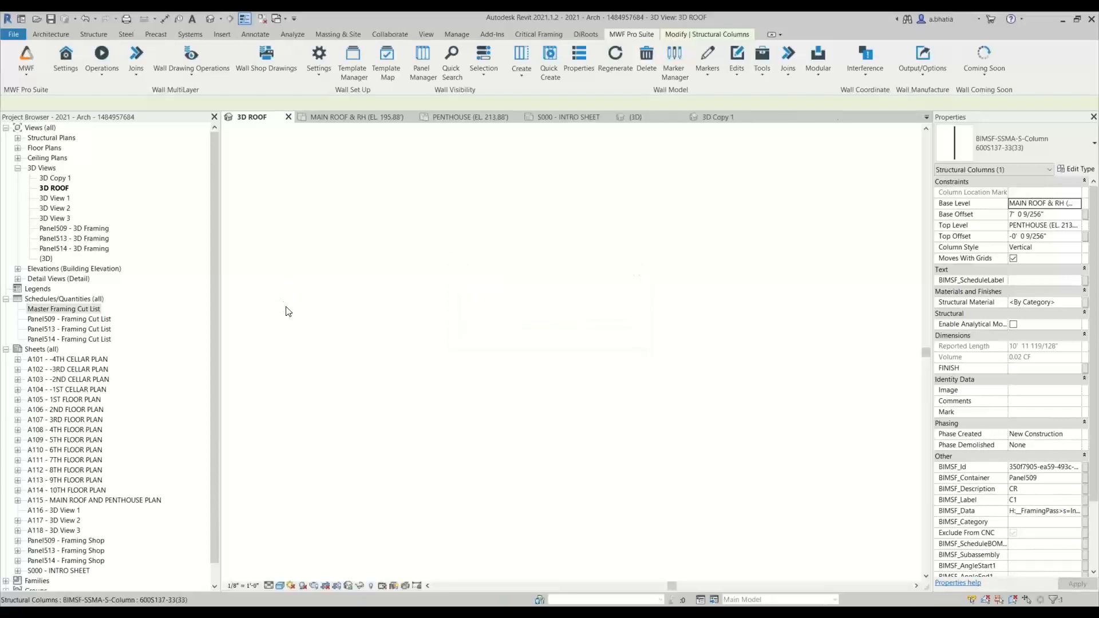
Open the Panel509 Framing Shop sheet and inspect the member tags, dimensions and cut list labels.
{"action": "scroll", "coordinate": [314, 251], "scroll_direction": "down", "scroll_amount": 3}
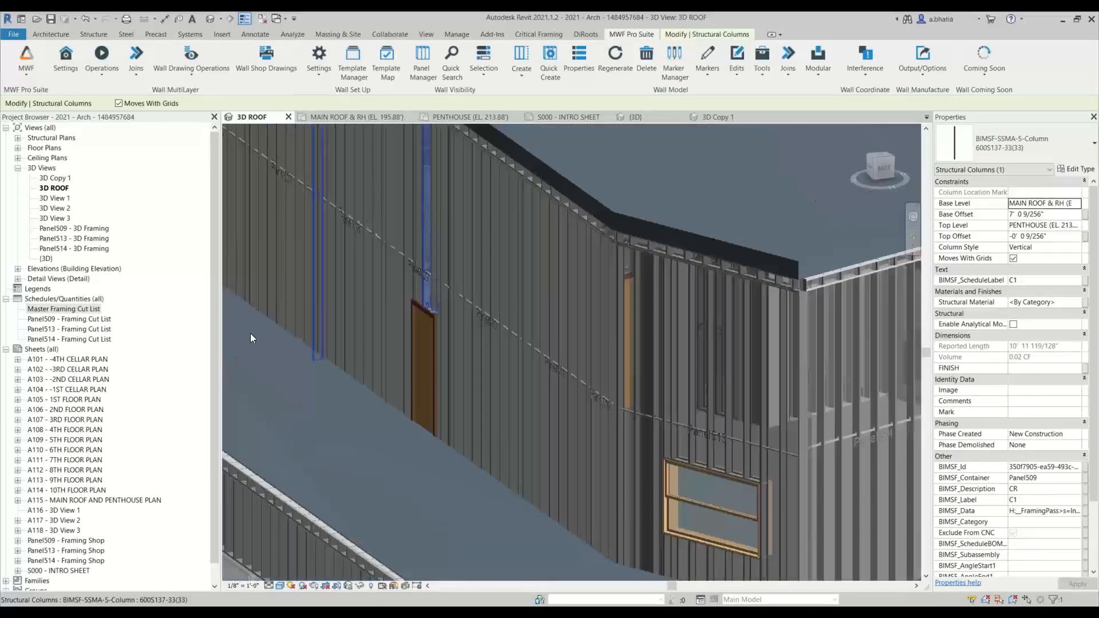
{"action": "left_click", "coordinate": [81, 361]}
{"action": "scroll", "coordinate": [80, 367], "scroll_direction": "down", "scroll_amount": 1}
{"action": "double_click", "coordinate": [76, 531]}
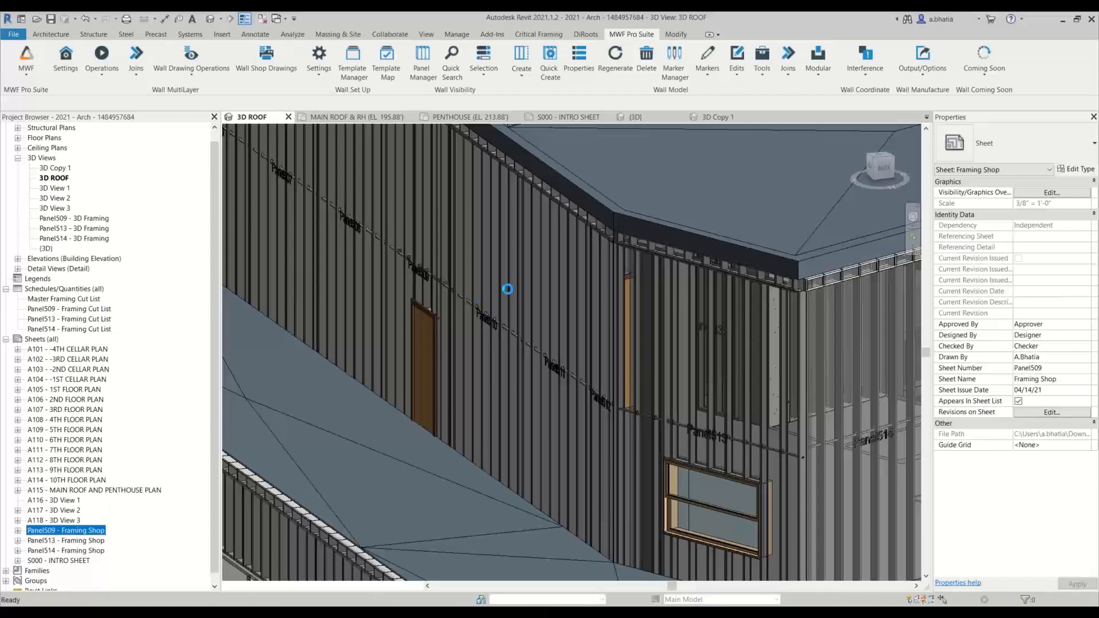
{"action": "scroll", "coordinate": [559, 350], "scroll_direction": "up", "scroll_amount": 5}
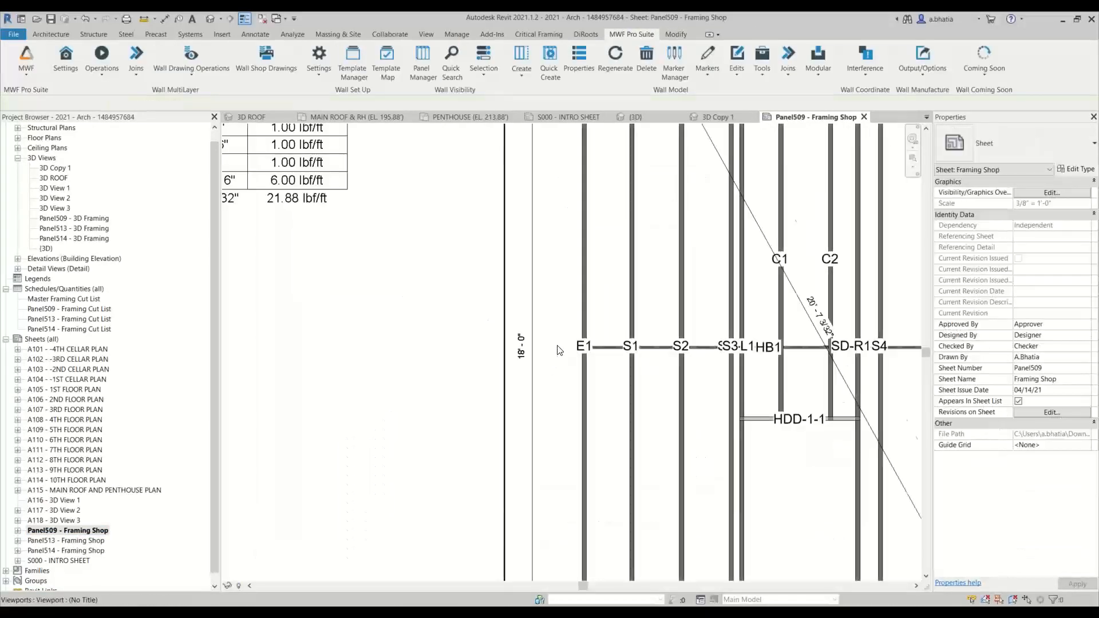
{"action": "scroll", "coordinate": [559, 350], "scroll_direction": "down", "scroll_amount": 5}
{"action": "scroll", "coordinate": [512, 321], "scroll_direction": "up", "scroll_amount": 2}
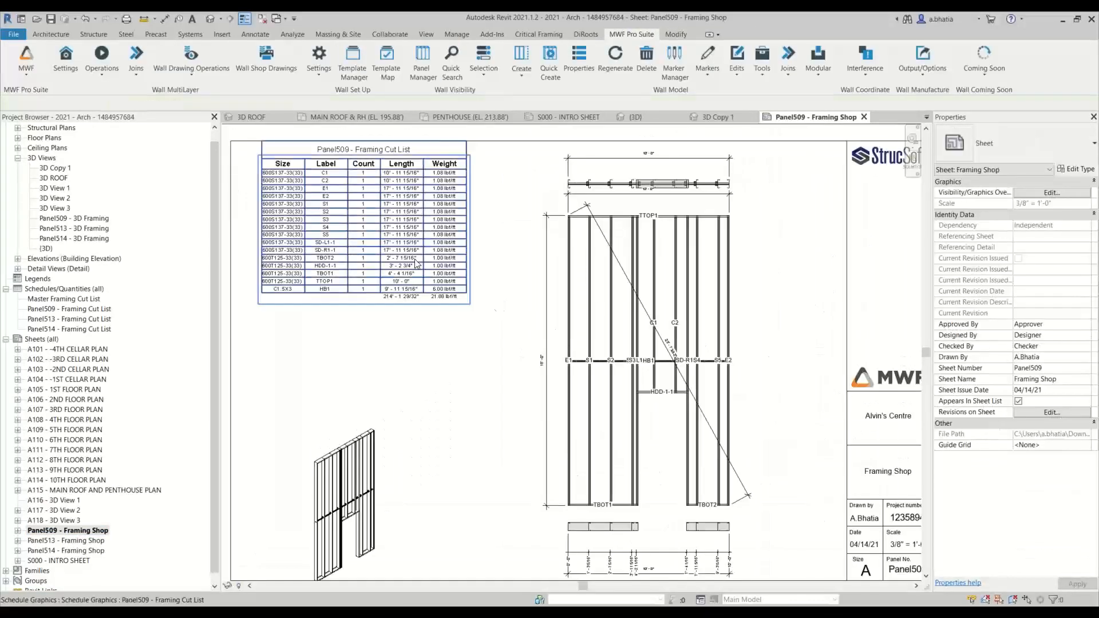
Open the Panel509 Framing Cut List schedule from its sheet and add the BIMSF_ScheduleLabel field directly after BIMSF_Label.
{"action": "left_click", "coordinate": [458, 292]}
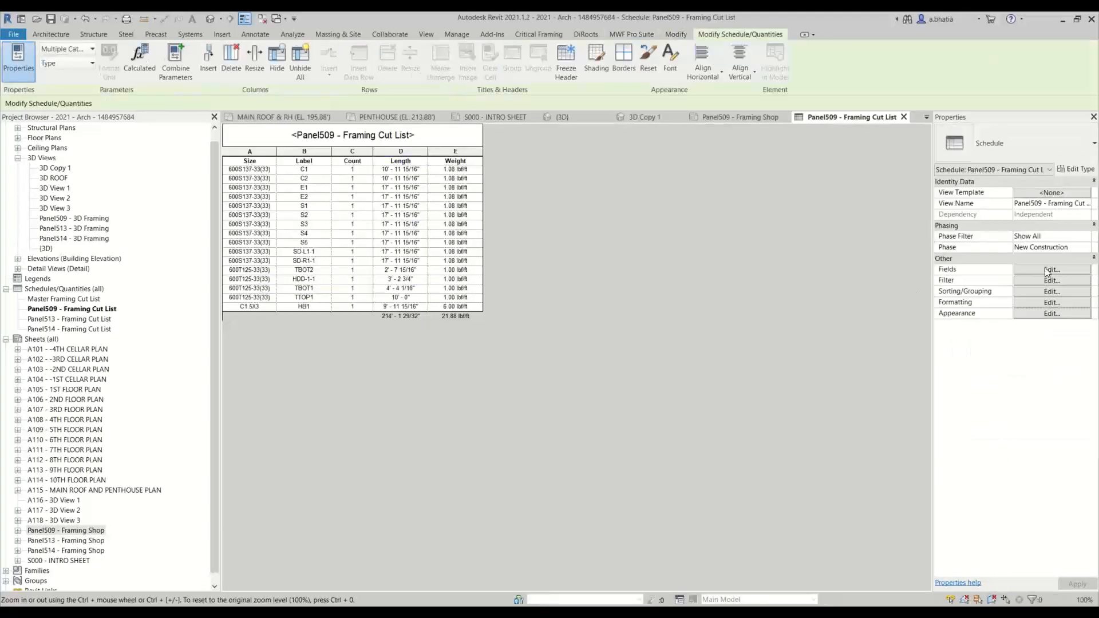
{"action": "left_click", "coordinate": [1050, 269]}
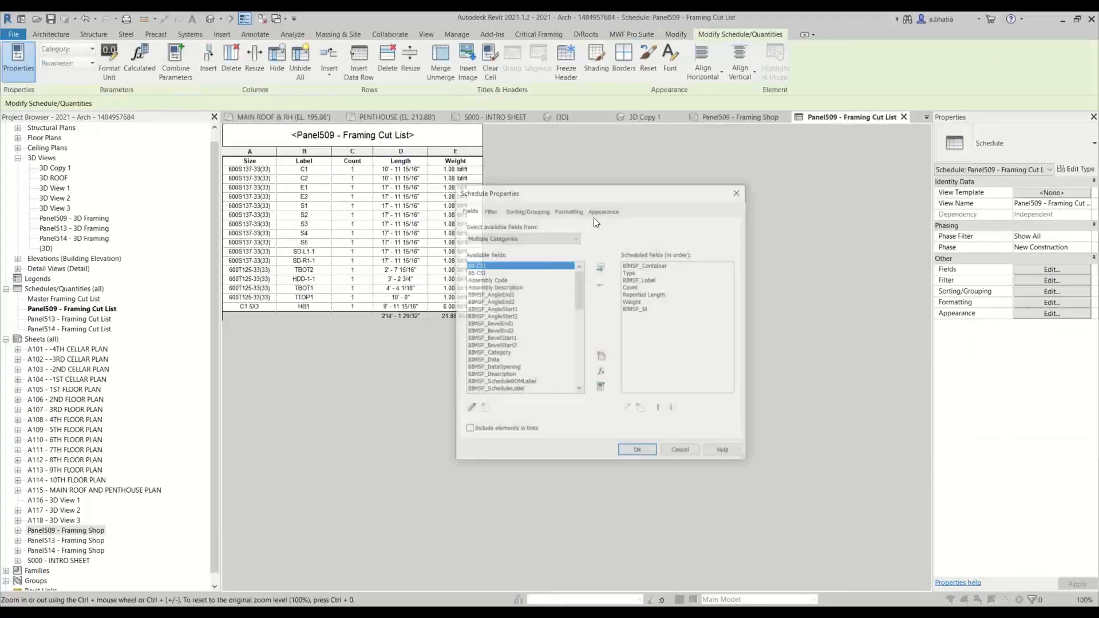
{"action": "left_click", "coordinate": [503, 287]}
{"action": "scroll", "coordinate": [500, 316], "scroll_direction": "down", "scroll_amount": 4}
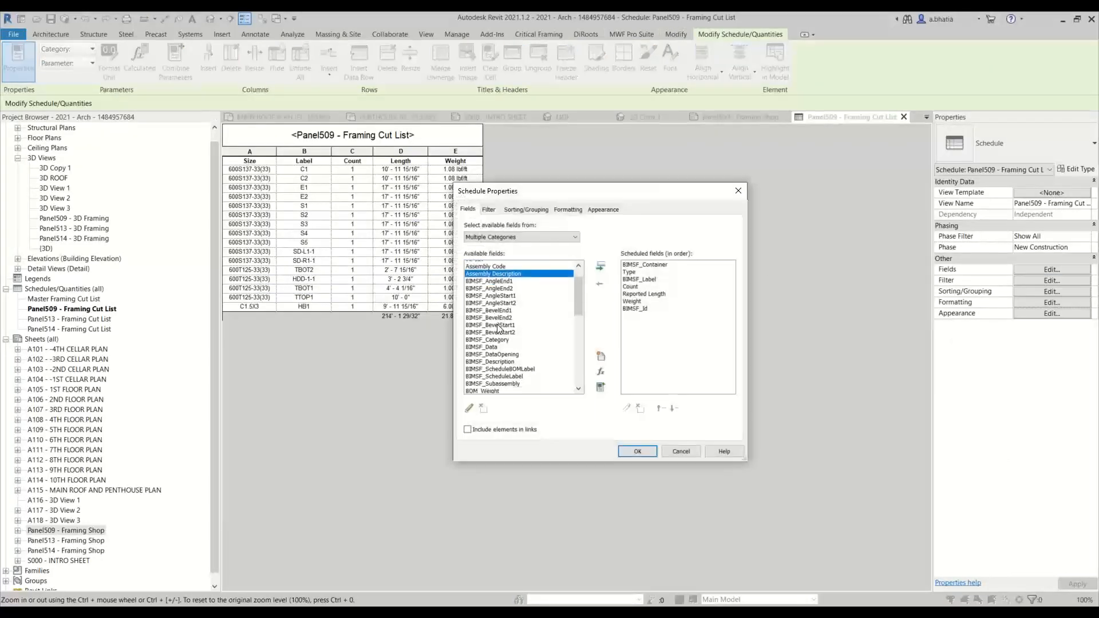
{"action": "left_click", "coordinate": [545, 302]}
{"action": "left_click", "coordinate": [633, 280]}
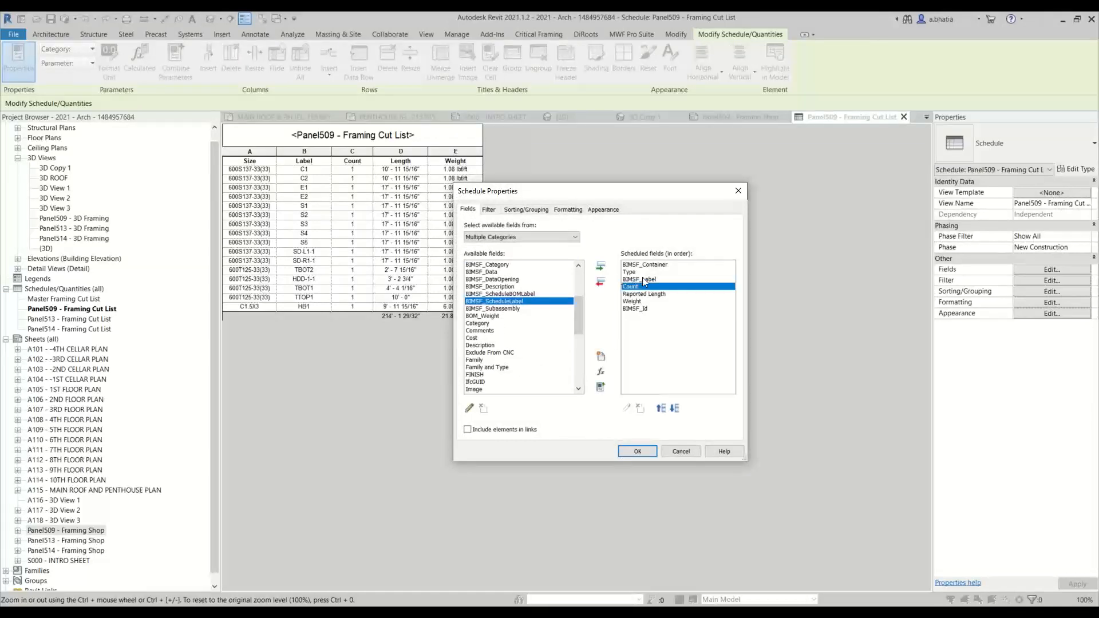
{"action": "left_click", "coordinate": [600, 266]}
Set the column heading of the BIMSF_ScheduleLabel field to "Label", matching the heading of BIMSF_Label.
{"action": "left_click", "coordinate": [568, 209]}
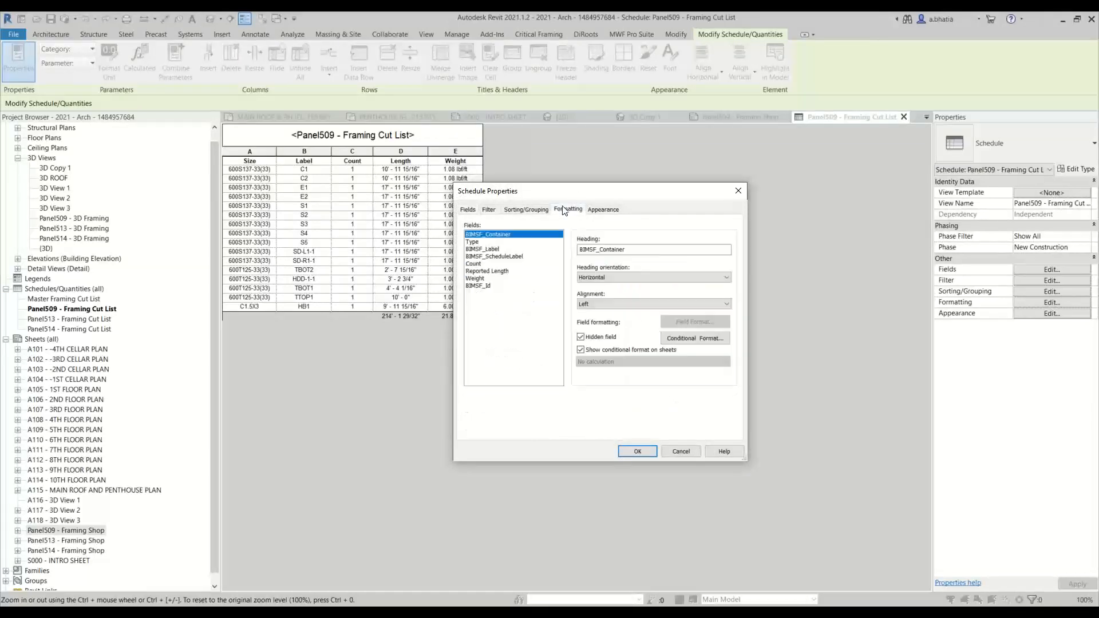
{"action": "left_click", "coordinate": [486, 249]}
{"action": "left_click_drag", "start_coordinate": [604, 249], "coordinate": [531, 250]}
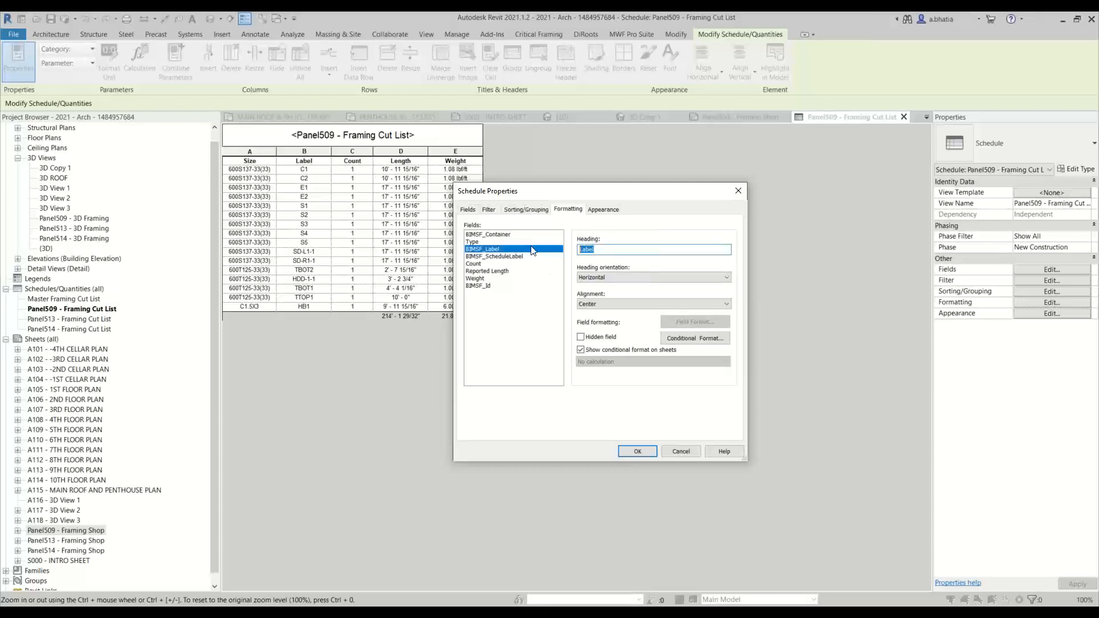
{"action": "left_click", "coordinate": [518, 256]}
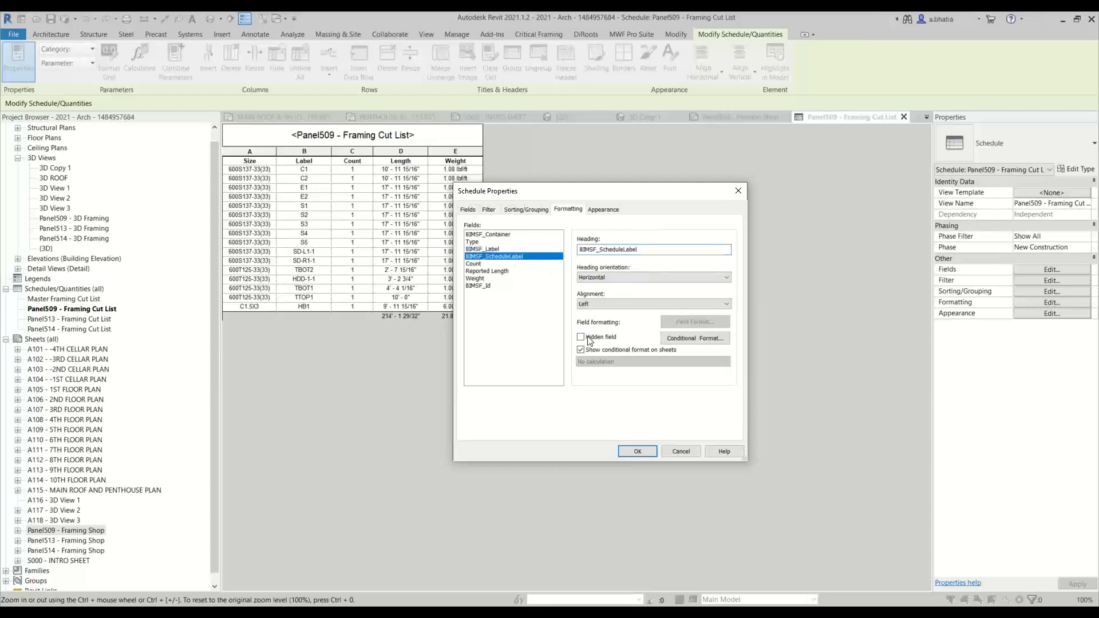
{"action": "left_click_drag", "start_coordinate": [644, 249], "coordinate": [578, 250]}
{"action": "type", "text": "Label"}
{"action": "left_click", "coordinate": [492, 249]}
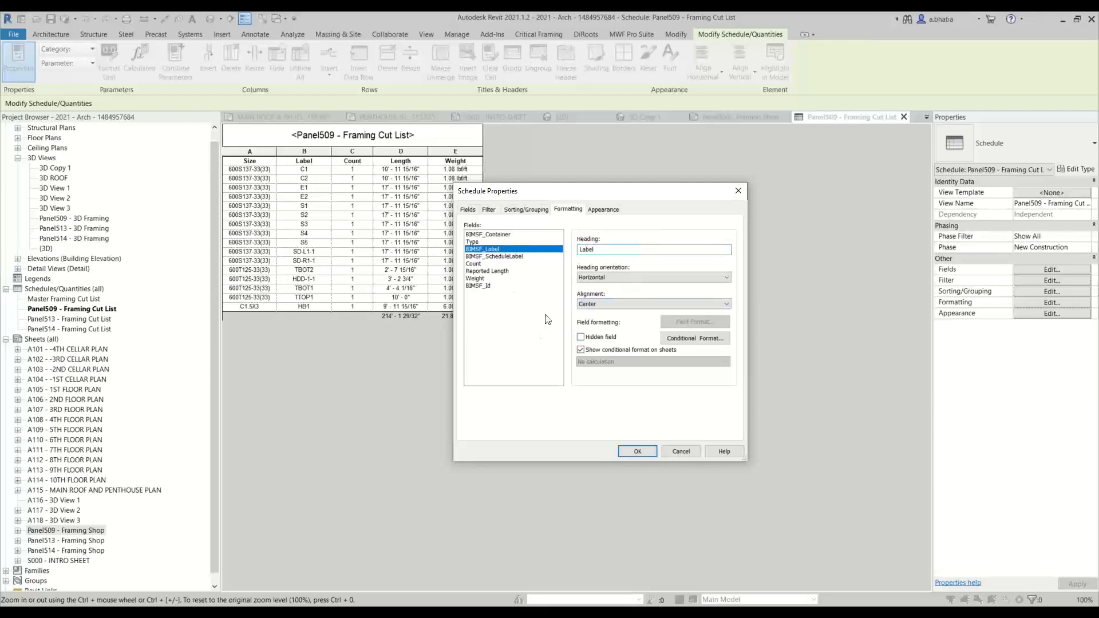
Change the fourth sorting level of the cut list to BIMSF_ScheduleLabel.
{"action": "left_click", "coordinate": [496, 210]}
{"action": "left_click", "coordinate": [536, 211]}
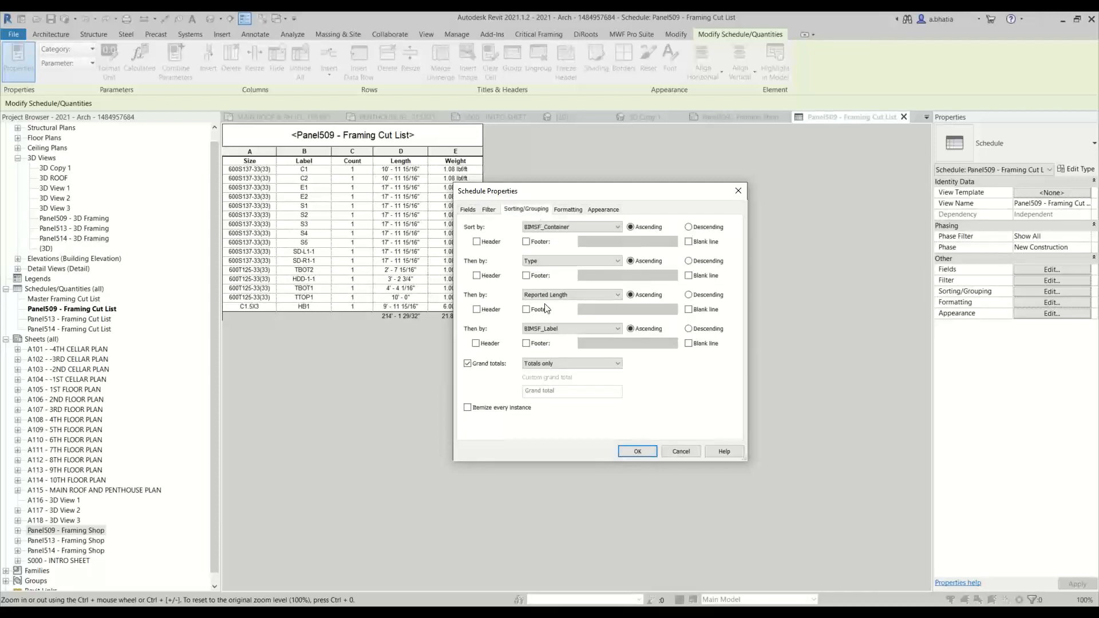
{"action": "left_click", "coordinate": [553, 329]}
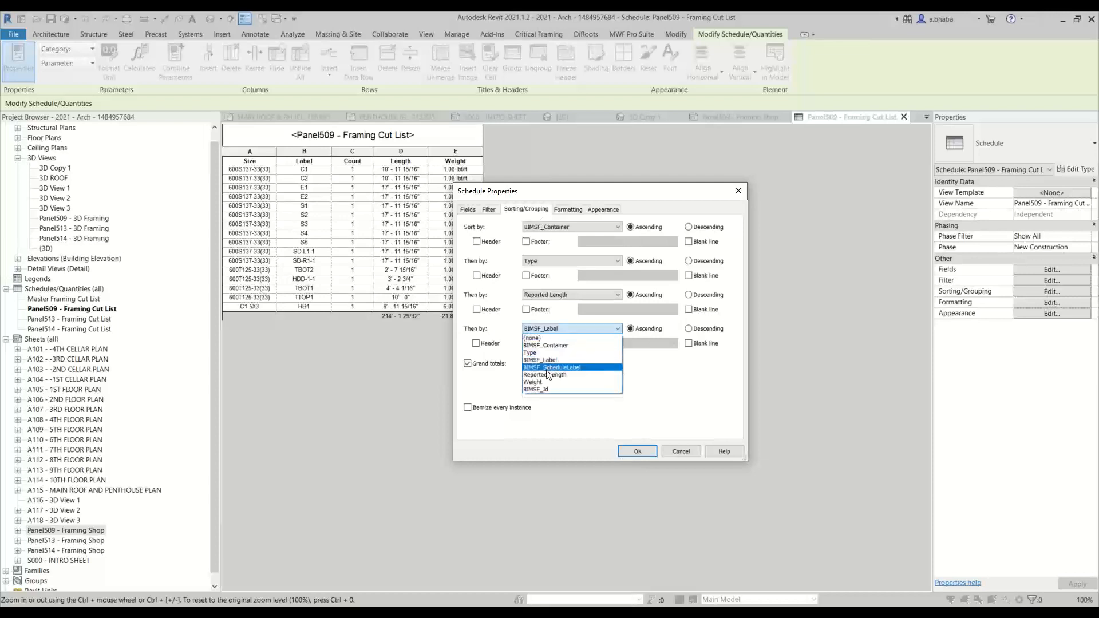
{"action": "left_click", "coordinate": [548, 368]}
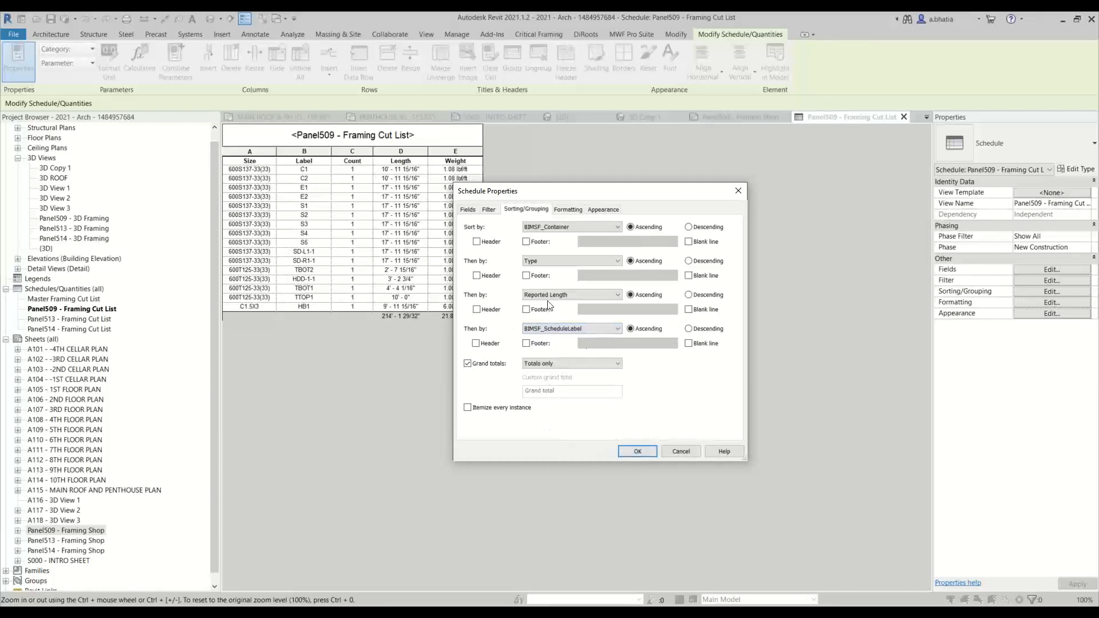
Set the Reported Length and Weight fields of the cut list to "No calculation".
{"action": "left_click", "coordinate": [572, 210]}
{"action": "left_click", "coordinate": [487, 271]}
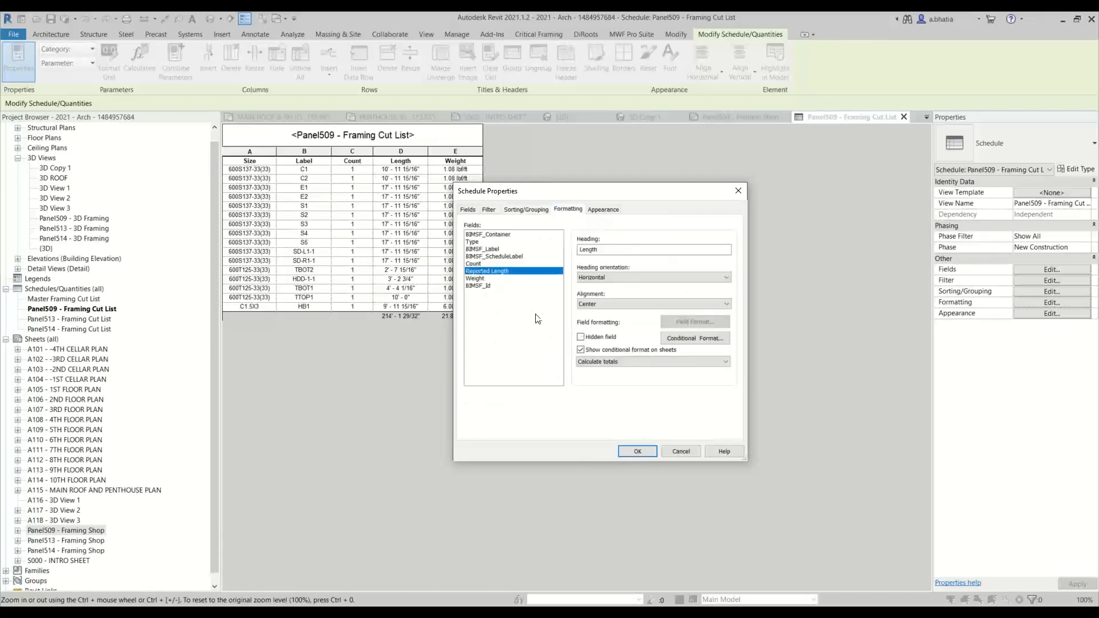
{"action": "left_click", "coordinate": [600, 361]}
{"action": "left_click", "coordinate": [596, 369]}
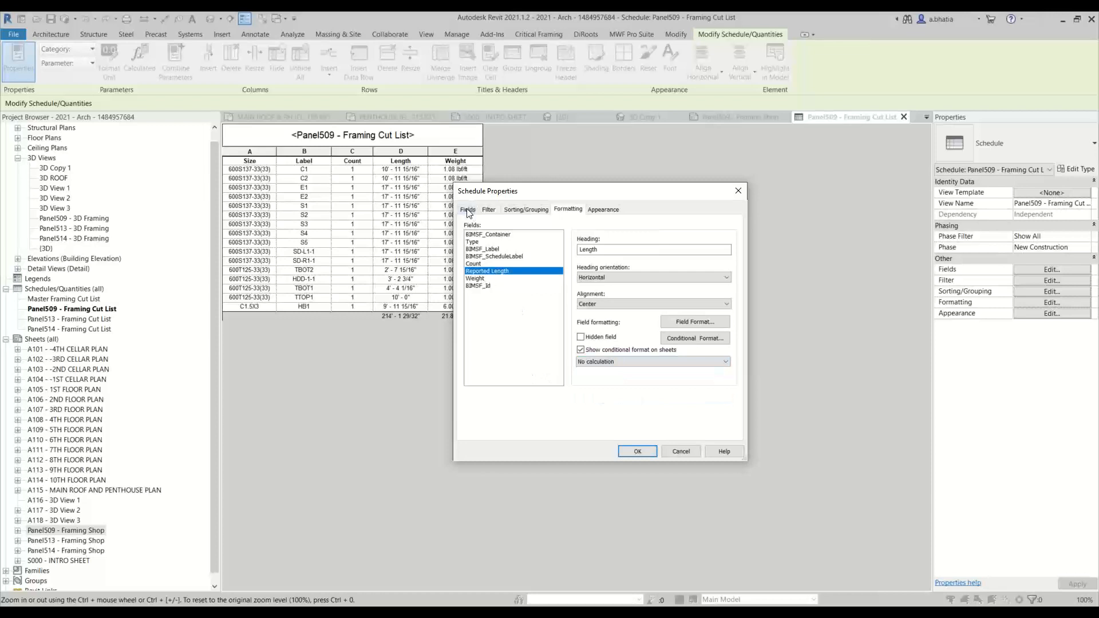
{"action": "left_click", "coordinate": [476, 279]}
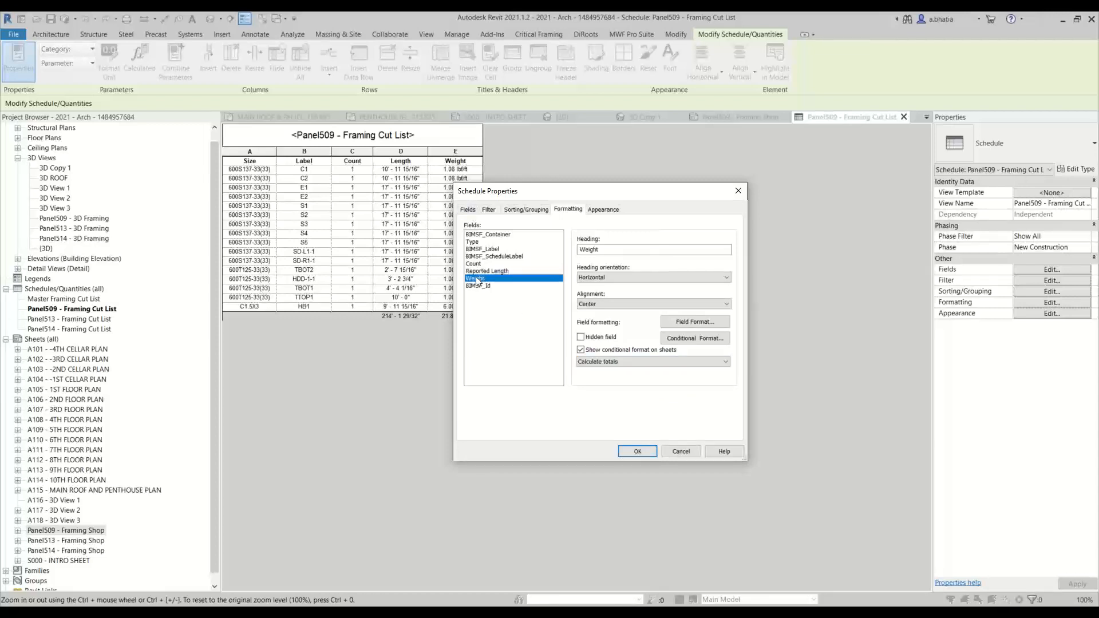
{"action": "left_click", "coordinate": [584, 362]}
{"action": "left_click", "coordinate": [585, 370]}
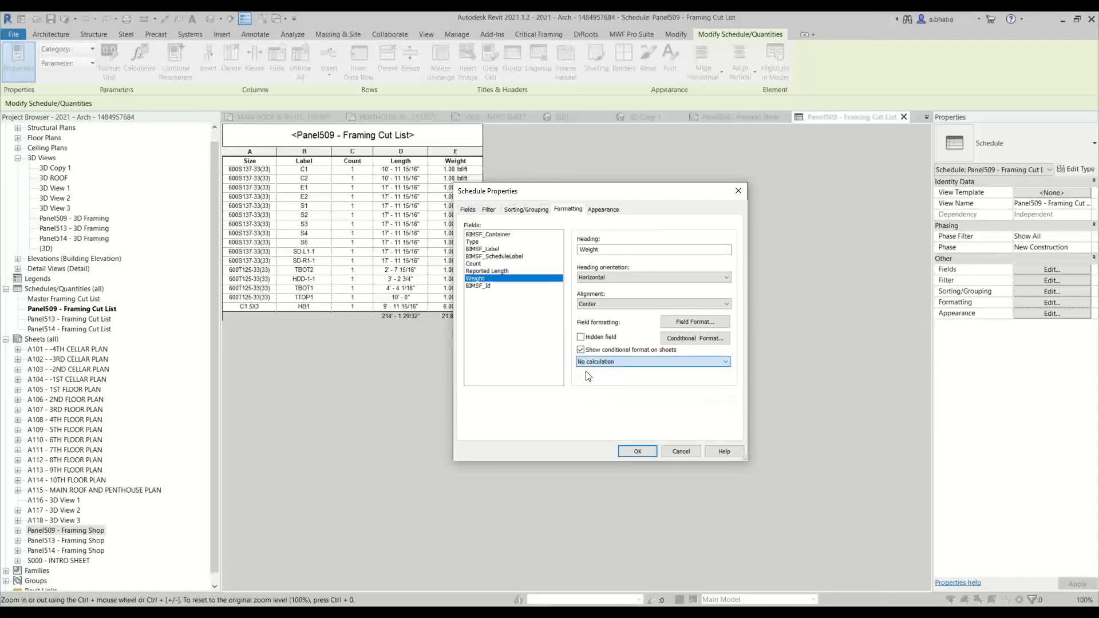
Add a calculated value named "Total Length" of type Length with the formula Reported Length.
{"action": "left_click", "coordinate": [466, 211]}
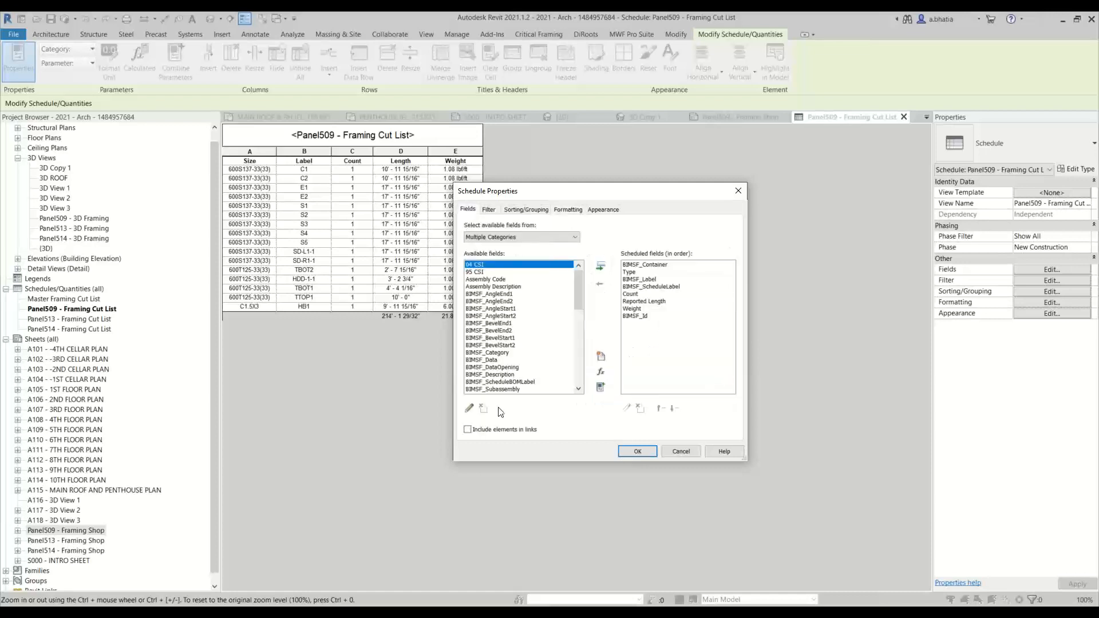
{"action": "left_click", "coordinate": [599, 373]}
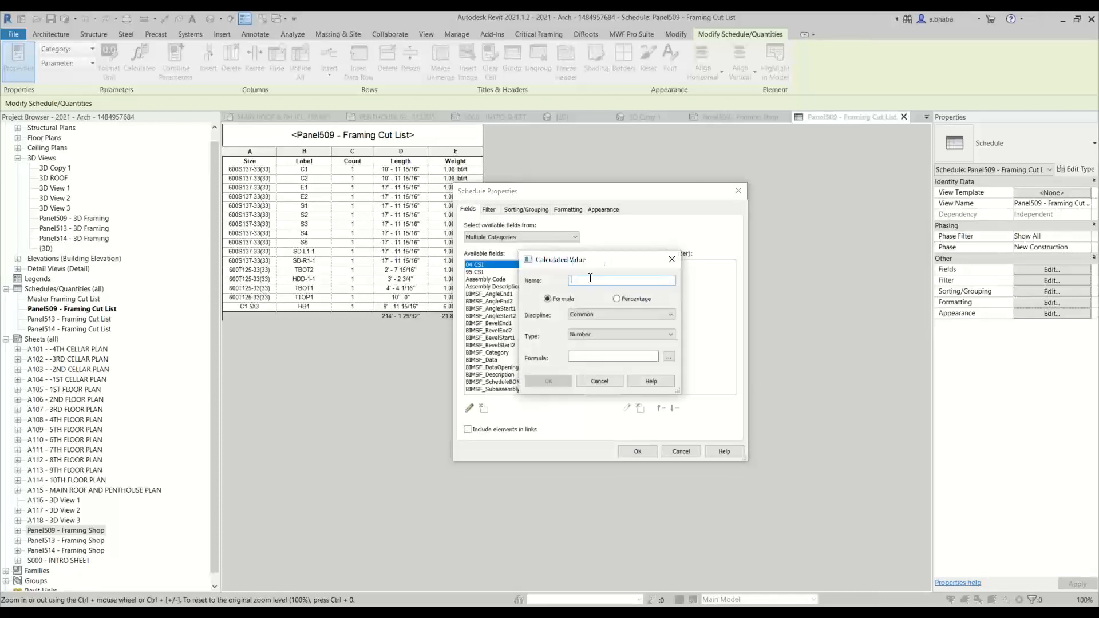
{"action": "type", "text": "Total Length"}
{"action": "left_click", "coordinate": [588, 336]}
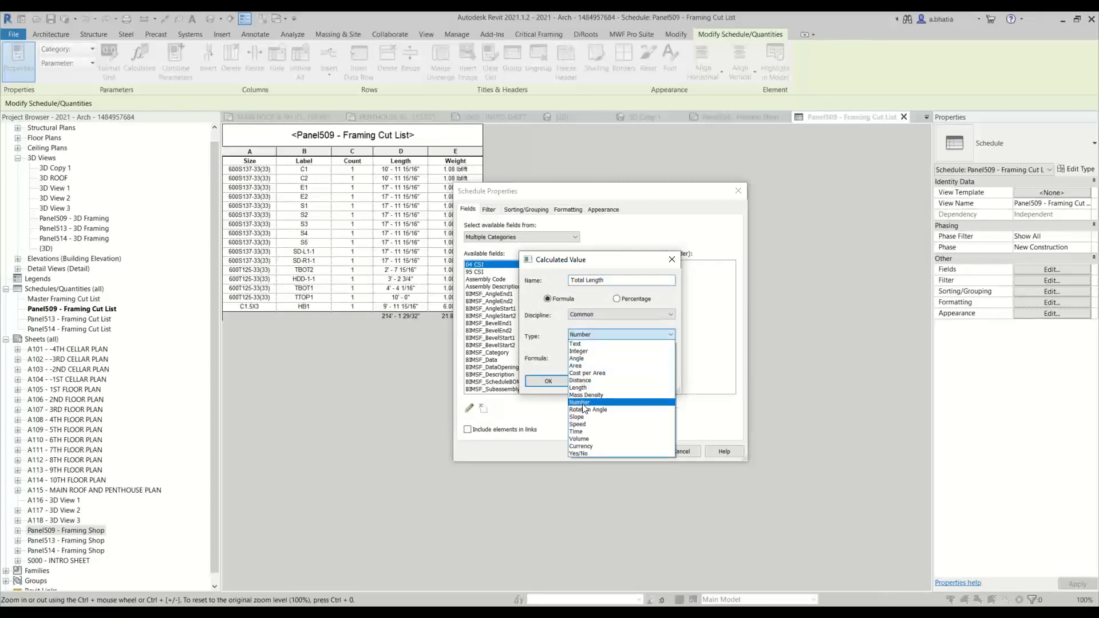
{"action": "left_click", "coordinate": [592, 361]}
{"action": "left_click", "coordinate": [593, 357]}
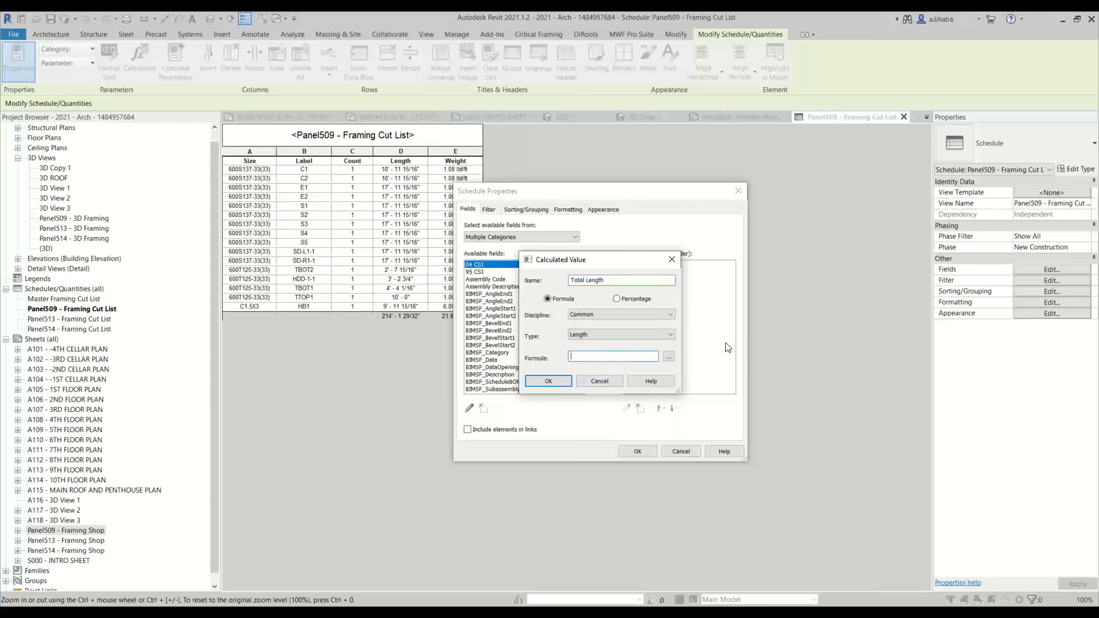
{"action": "left_click", "coordinate": [669, 357]}
{"action": "left_click", "coordinate": [540, 301]}
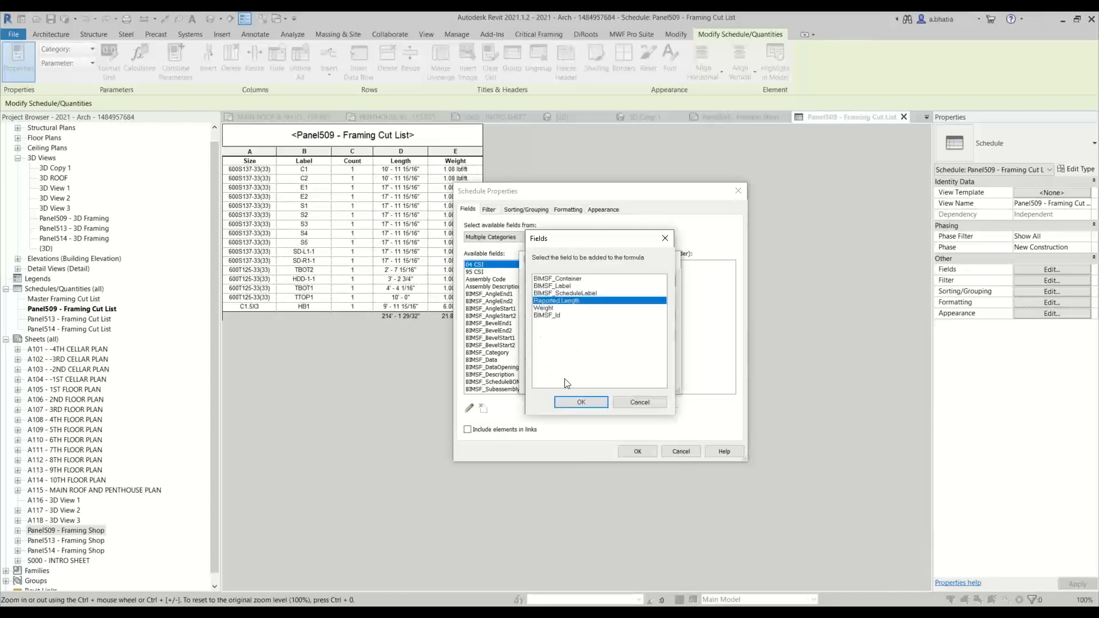
{"action": "left_click", "coordinate": [567, 406]}
{"action": "left_click", "coordinate": [568, 380]}
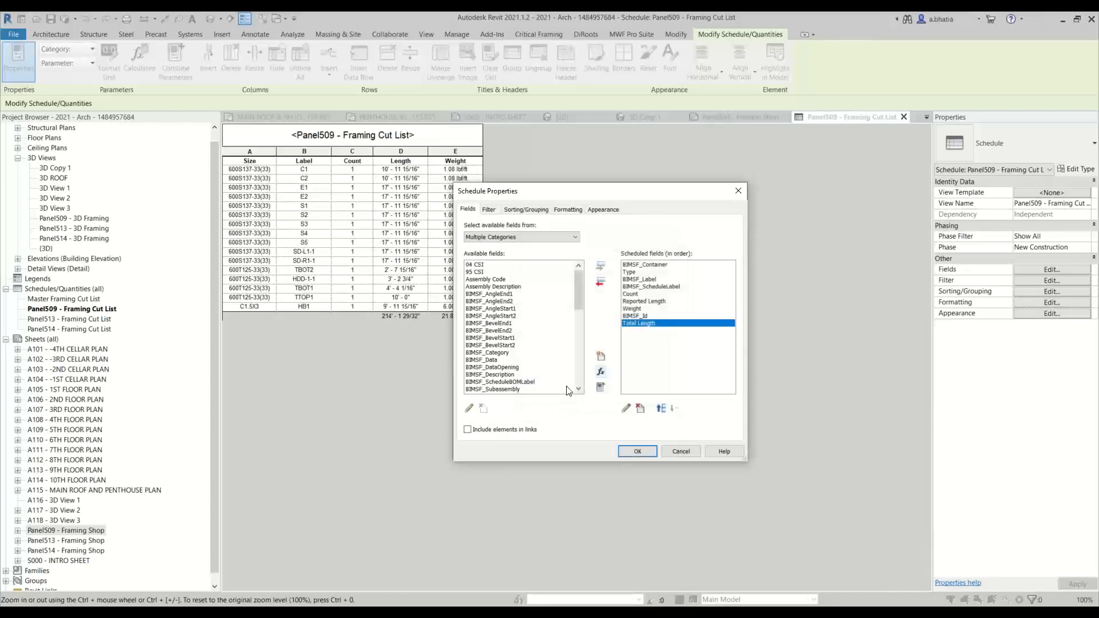
Start a calculated value named "Total Weight" with the Structural discipline and the Weight type.
{"action": "left_click", "coordinate": [599, 373]}
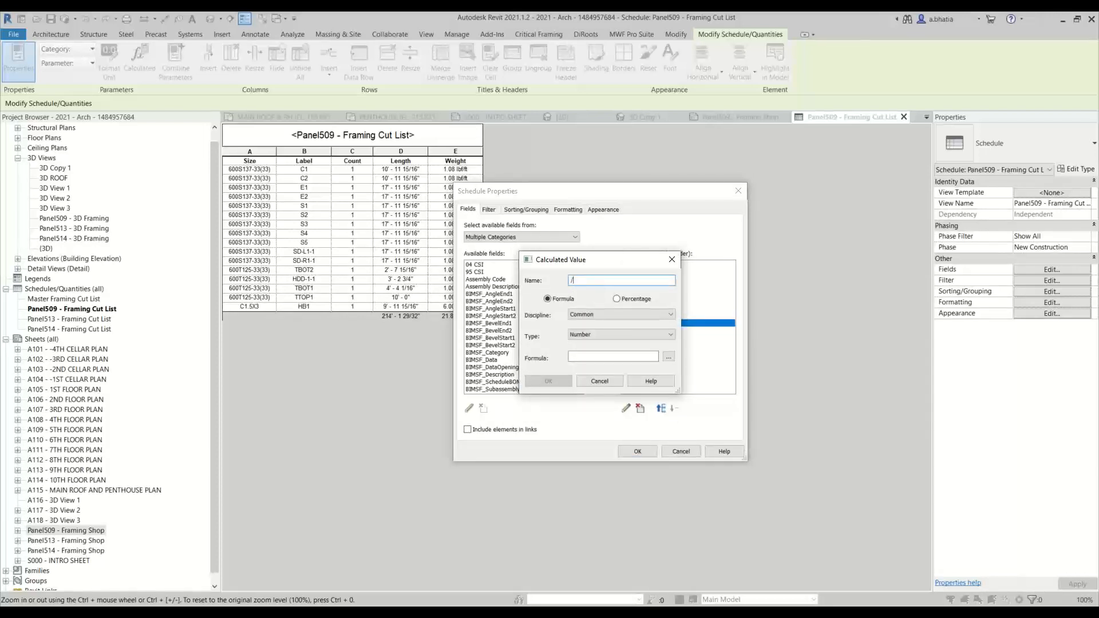
{"action": "type", "text": "/t="}
{"action": "type", "text": "Total Weight"}
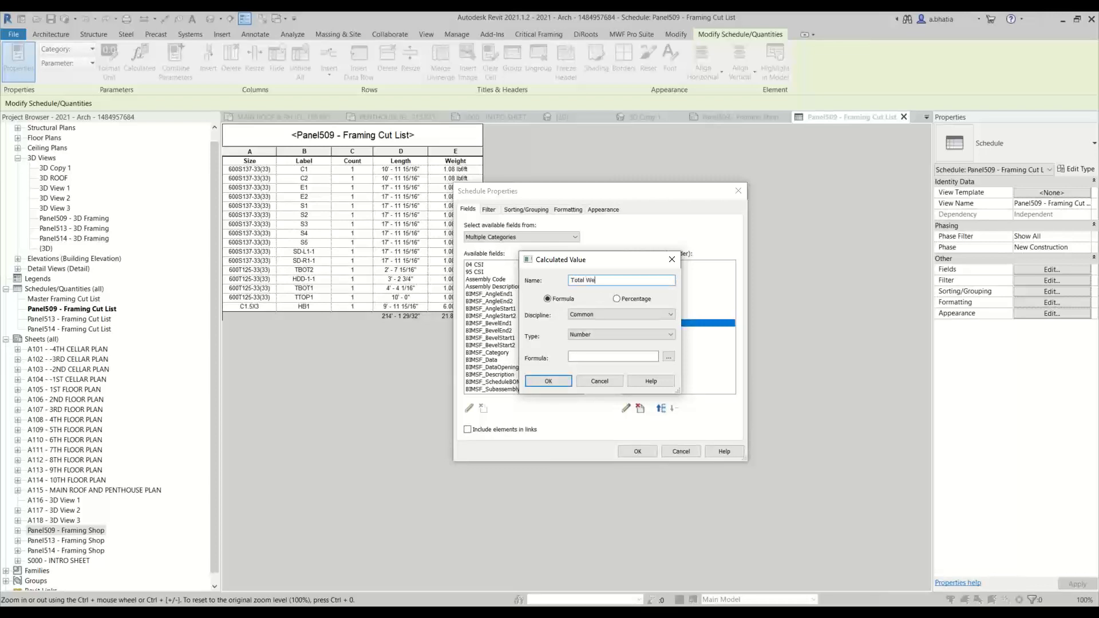
{"action": "left_click", "coordinate": [586, 335]}
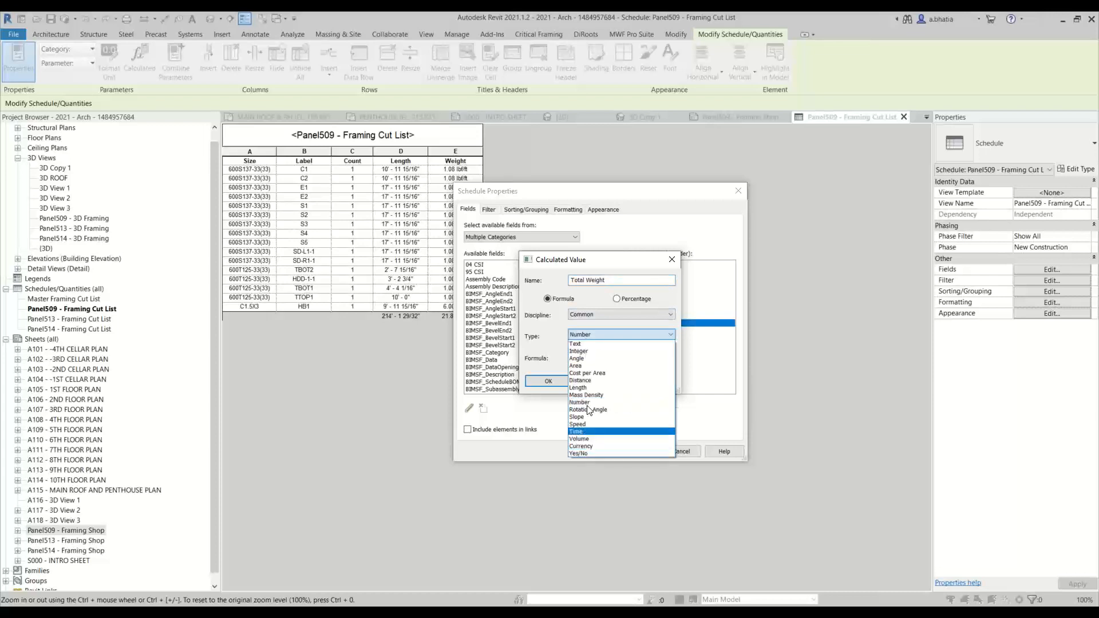
{"action": "left_click", "coordinate": [599, 313]}
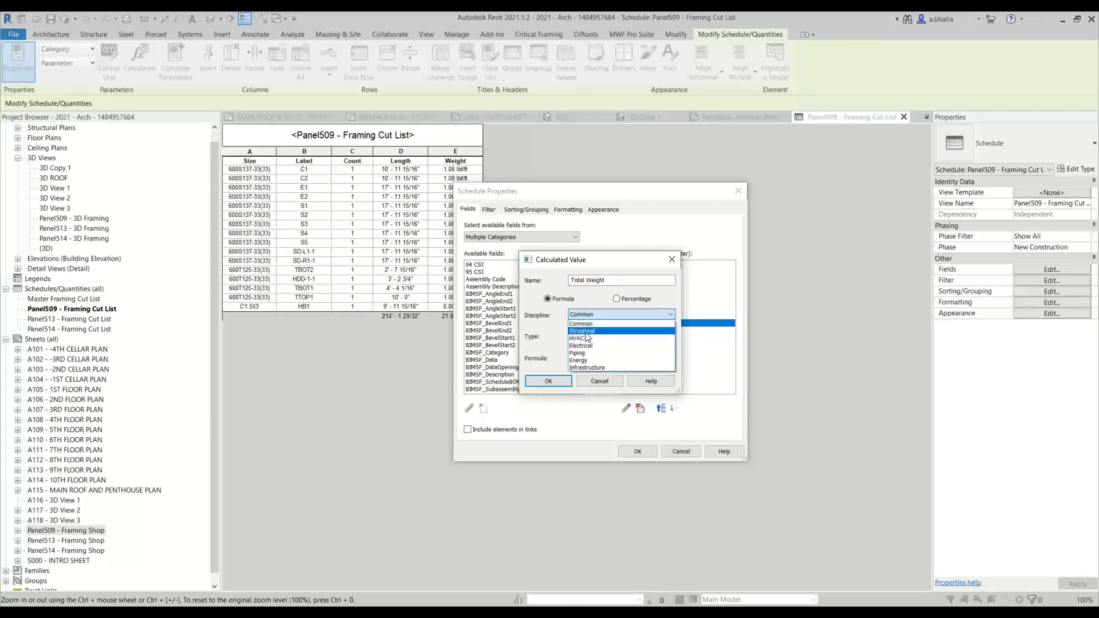
{"action": "left_click", "coordinate": [584, 332]}
{"action": "left_click", "coordinate": [585, 334]}
{"action": "scroll", "coordinate": [590, 515], "scroll_direction": "down", "scroll_amount": 10}
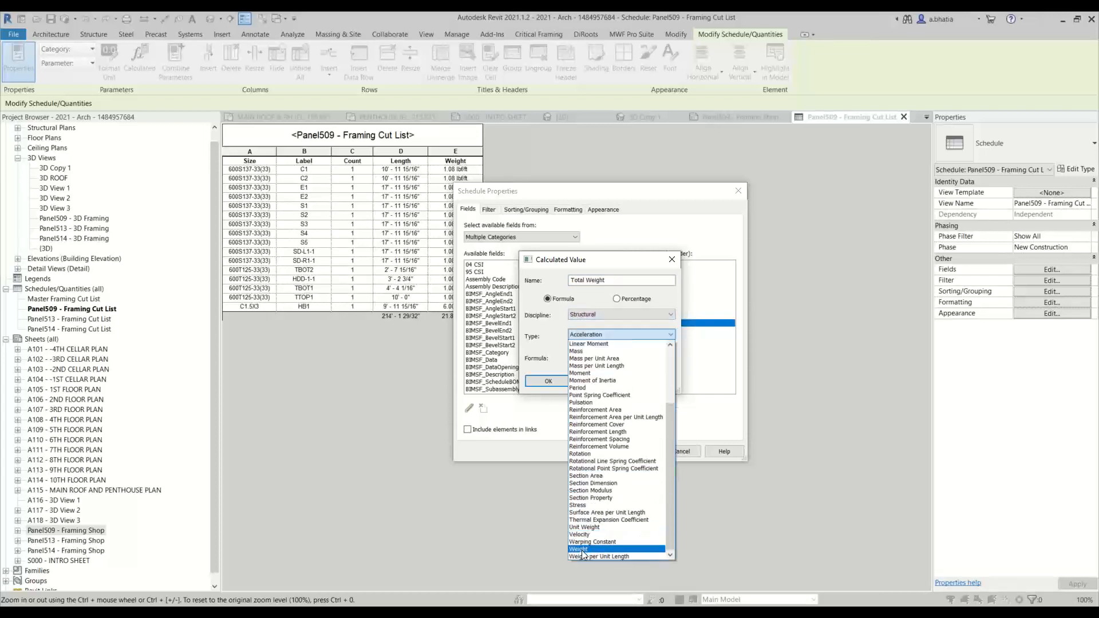
{"action": "left_click", "coordinate": [579, 549]}
Give the Total Weight calculated value the formula Reported Length*Weight and add it to the scheduled fields.
{"action": "left_click", "coordinate": [676, 359]}
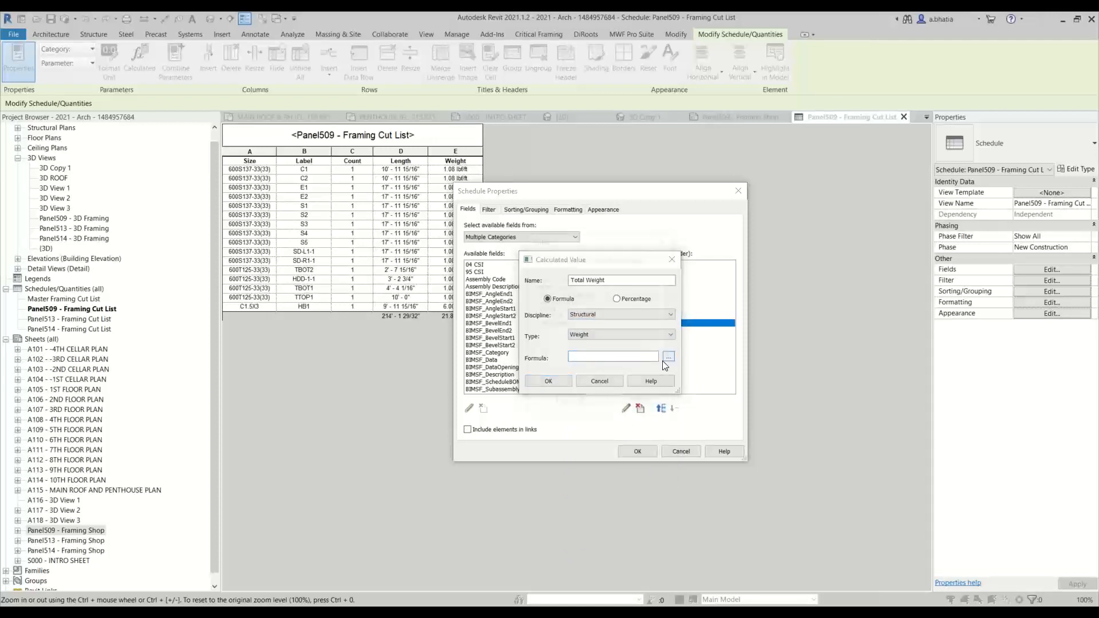
{"action": "left_click", "coordinate": [556, 301]}
{"action": "left_click", "coordinate": [579, 402]}
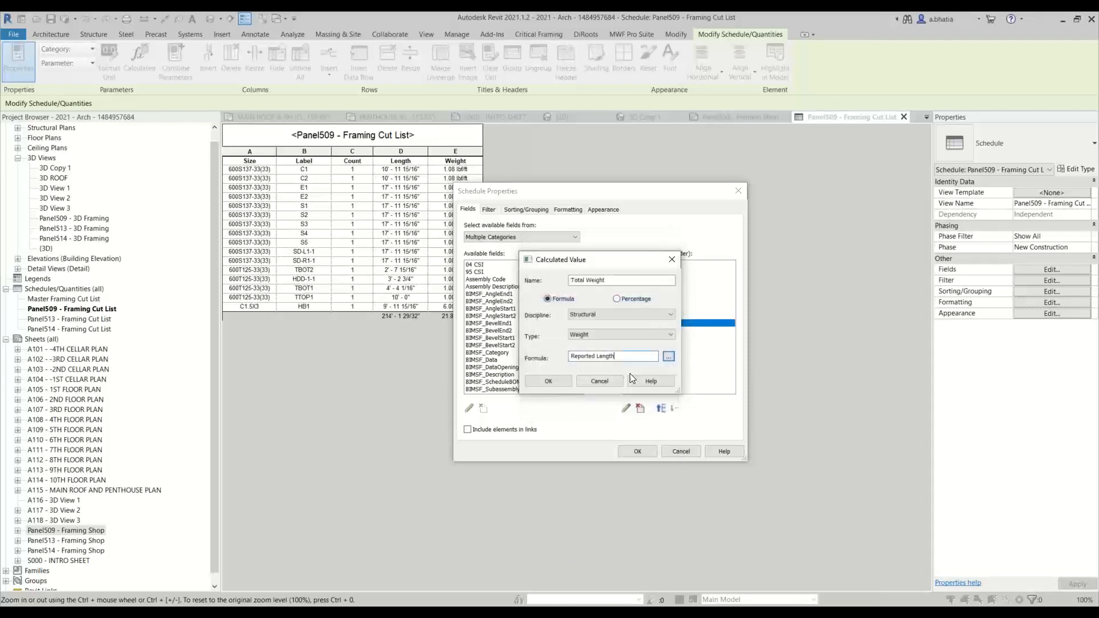
{"action": "left_click", "coordinate": [668, 356]}
{"action": "left_click", "coordinate": [545, 308]}
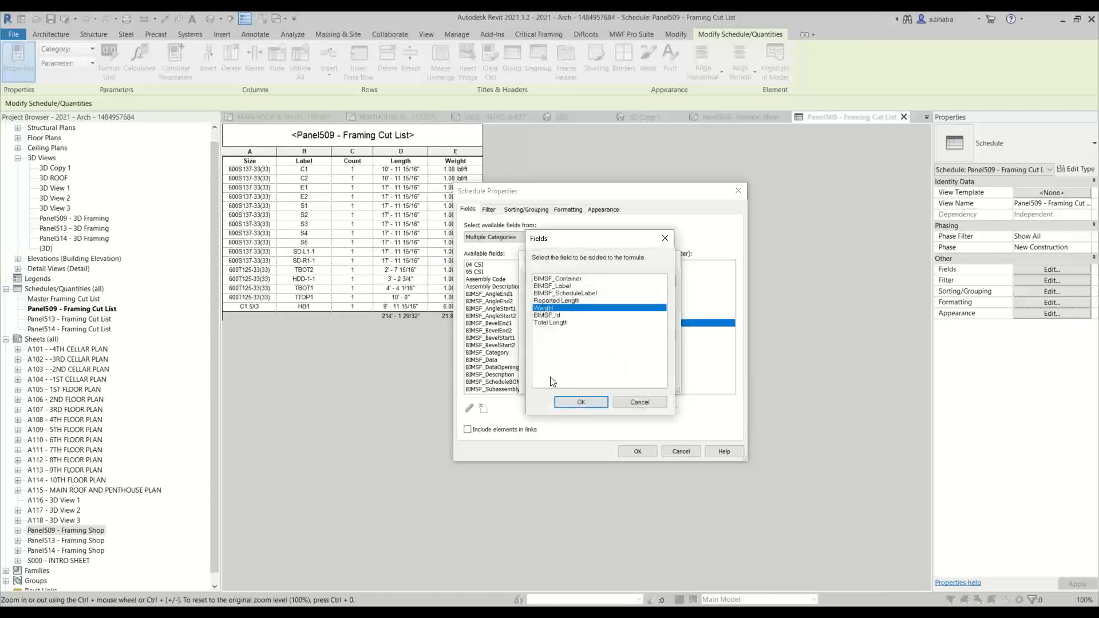
{"action": "left_click", "coordinate": [580, 401]}
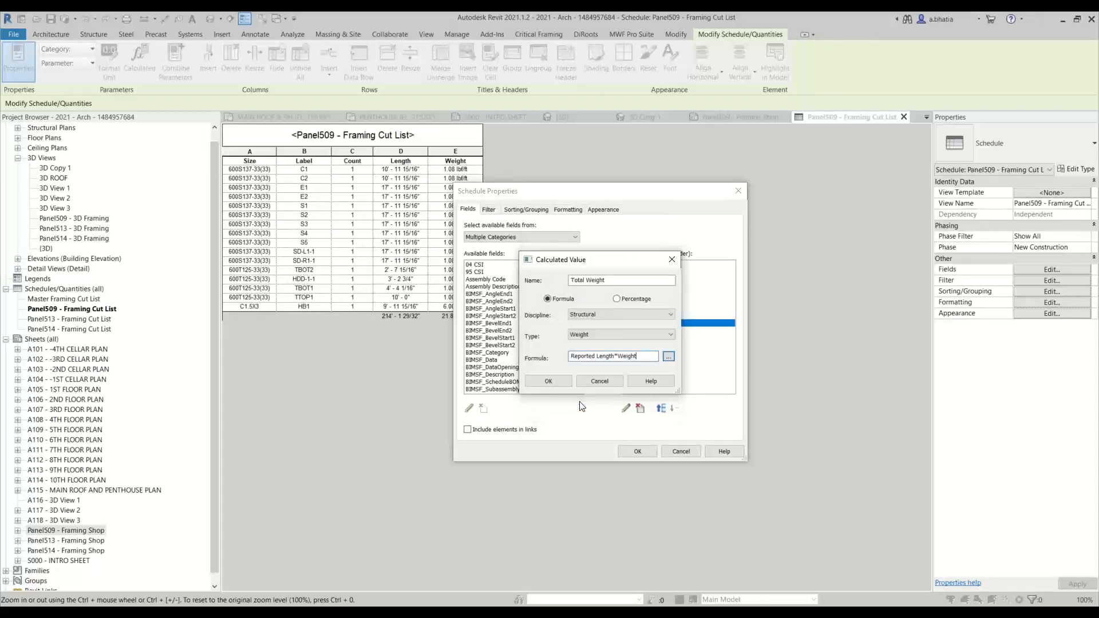
{"action": "left_click", "coordinate": [548, 381]}
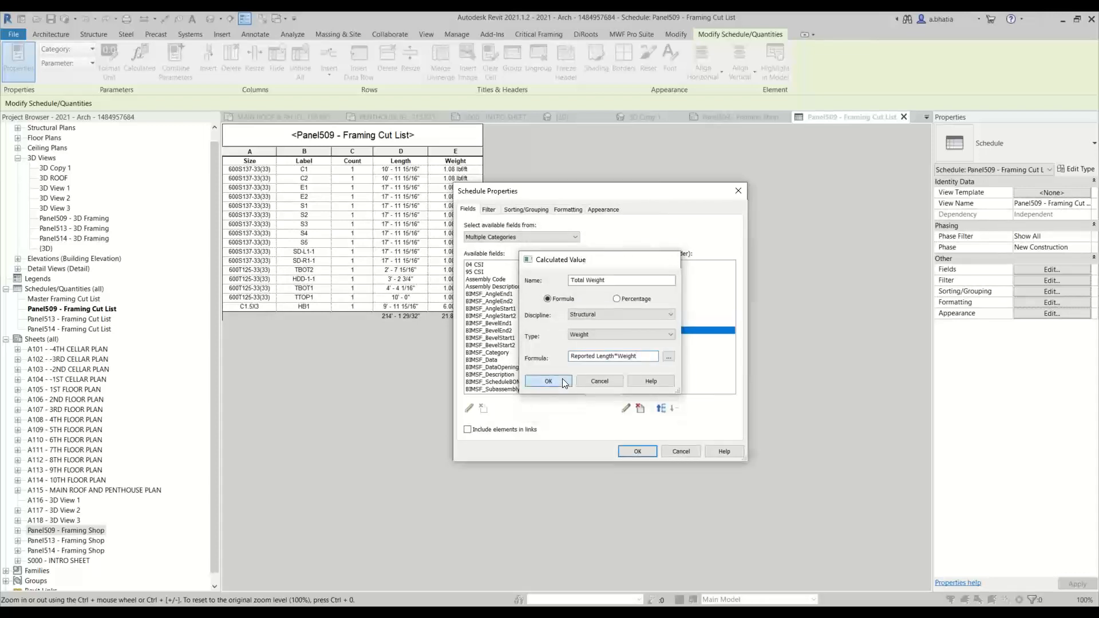
Set the Total Length and Total Weight fields to "Calculate totals".
{"action": "left_click", "coordinate": [567, 210]}
{"action": "left_click", "coordinate": [474, 293]}
{"action": "left_click", "coordinate": [599, 361]}
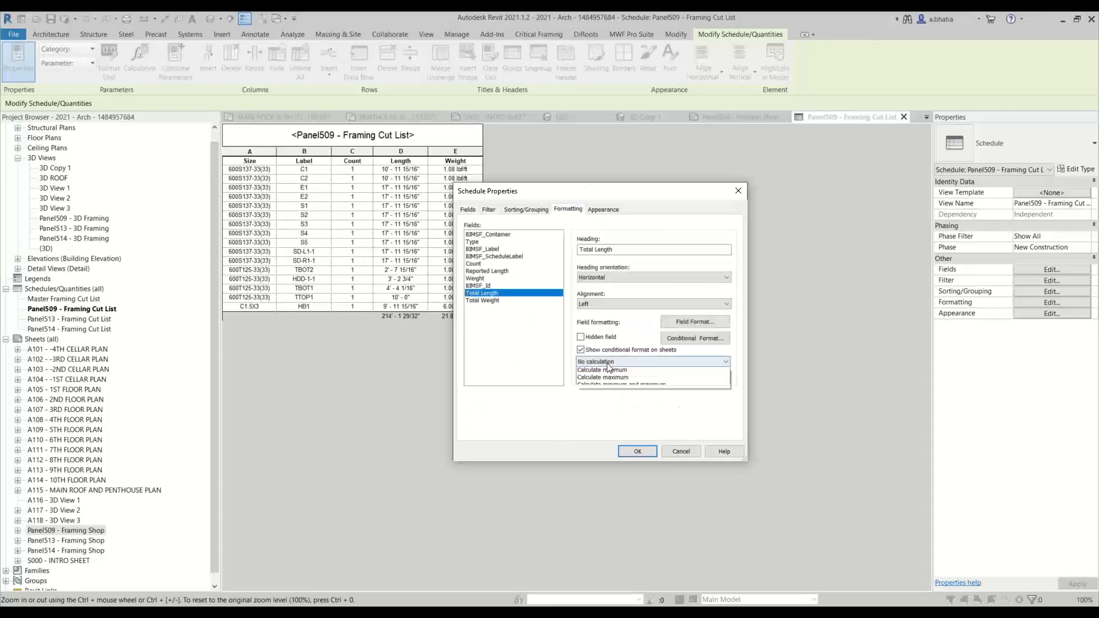
{"action": "left_click", "coordinate": [600, 378]}
{"action": "left_click", "coordinate": [487, 301]}
{"action": "left_click", "coordinate": [600, 361]}
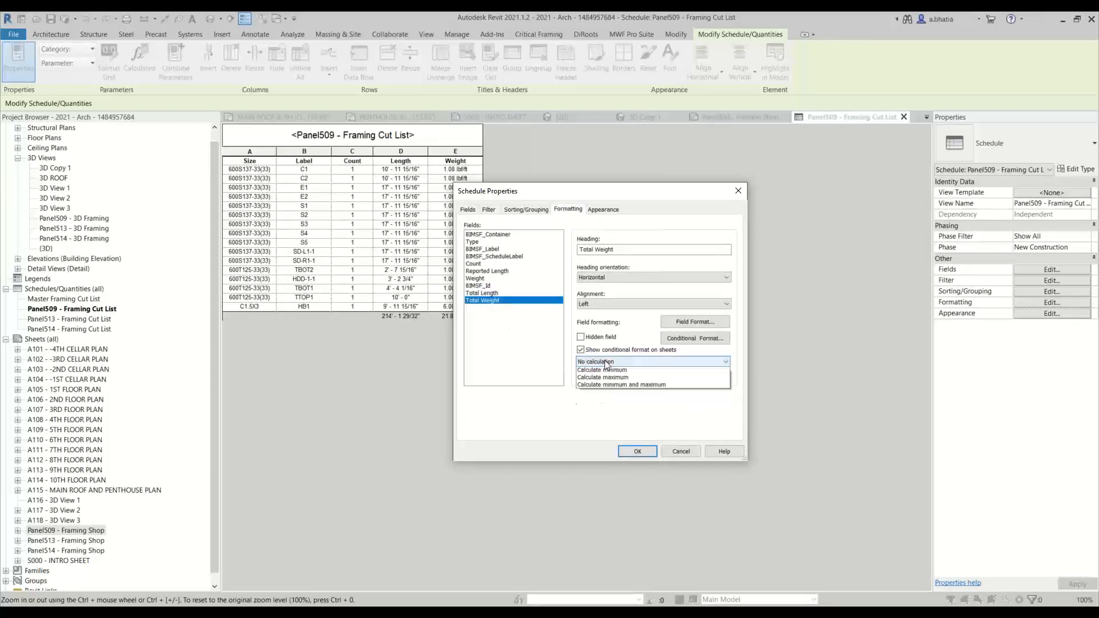
{"action": "left_click", "coordinate": [600, 376]}
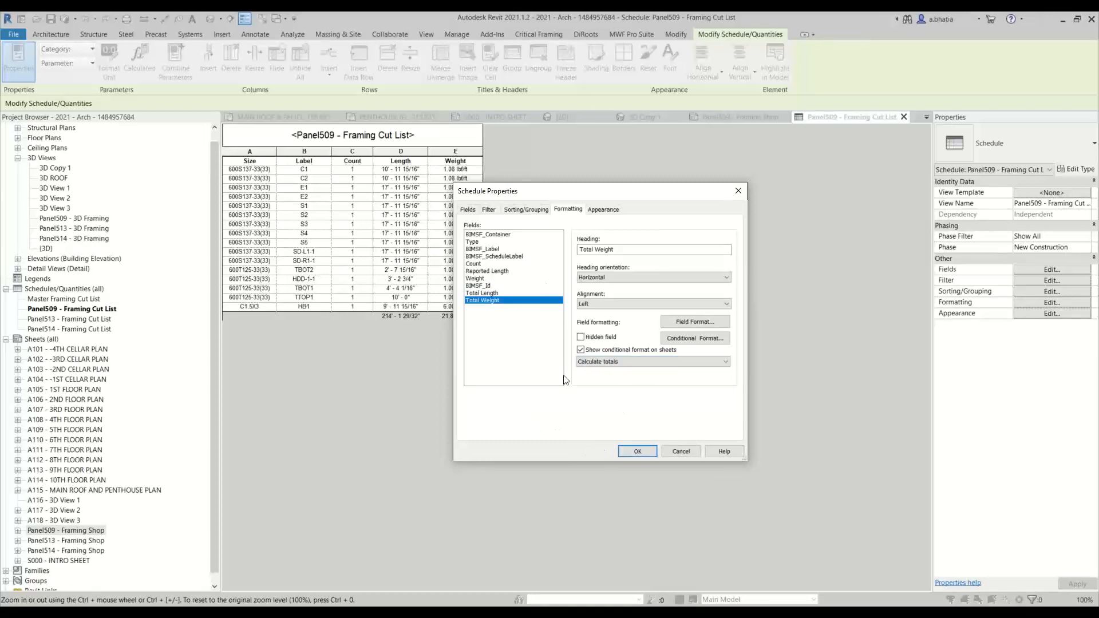
{"action": "left_click", "coordinate": [595, 277]}
{"action": "left_click", "coordinate": [594, 275]}
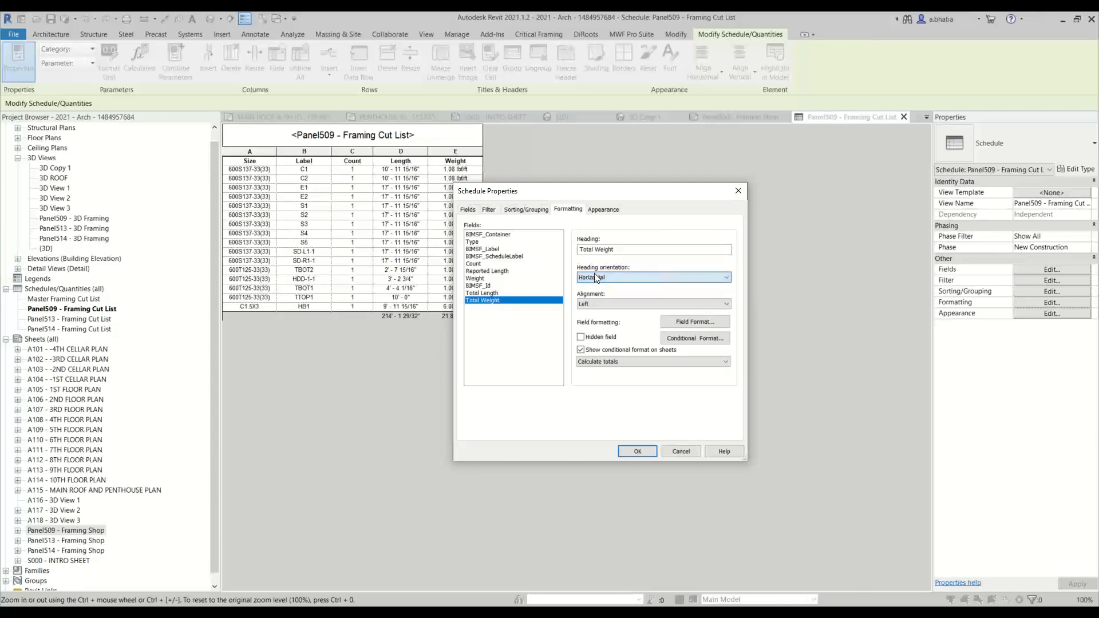
Set the alignment of the Total Weight, Total Length and BIMSF_ScheduleLabel fields to Center and apply the schedule formatting.
{"action": "left_click", "coordinate": [595, 304]}
{"action": "left_click", "coordinate": [595, 314]}
{"action": "left_click", "coordinate": [484, 293]}
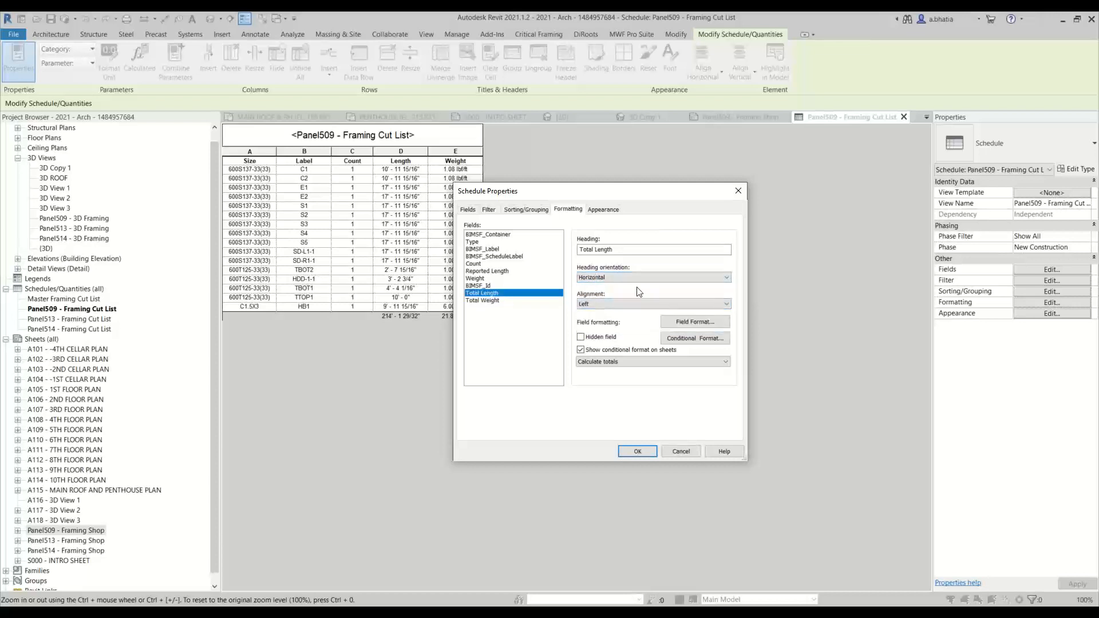
{"action": "left_click", "coordinate": [596, 304]}
{"action": "left_click", "coordinate": [595, 320]}
{"action": "left_click", "coordinate": [499, 256]}
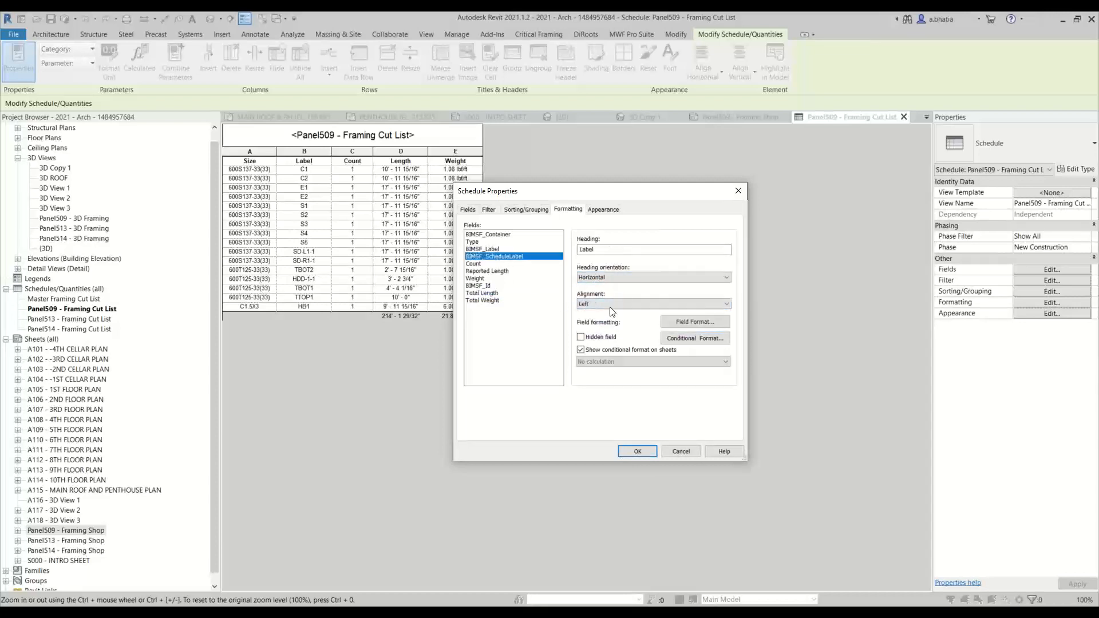
{"action": "left_click", "coordinate": [618, 305]}
{"action": "left_click", "coordinate": [611, 319]}
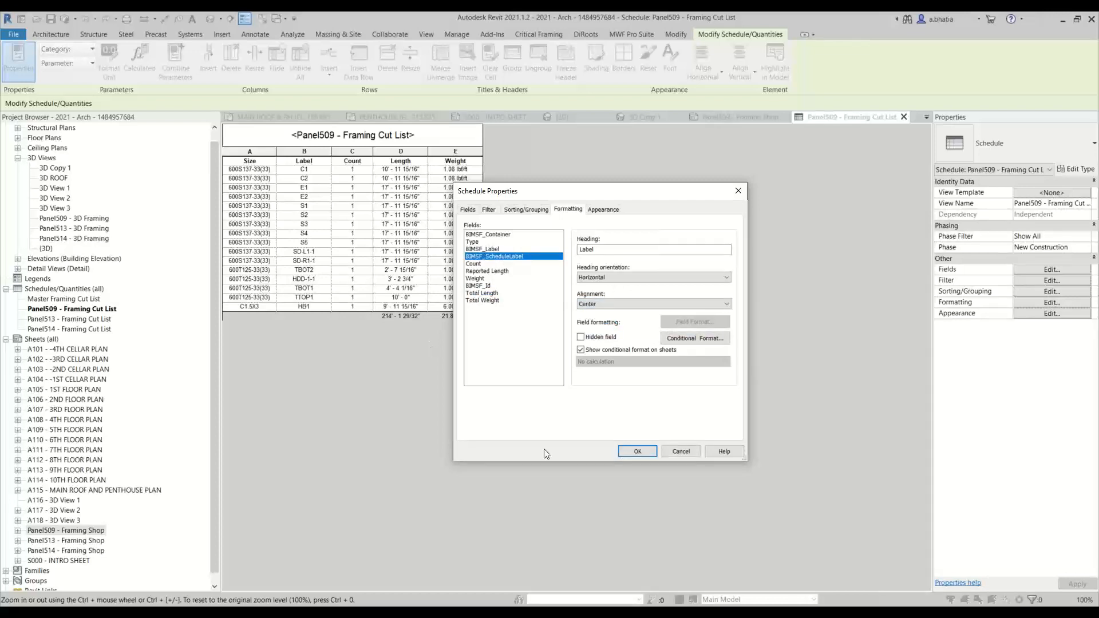
{"action": "left_click", "coordinate": [641, 455]}
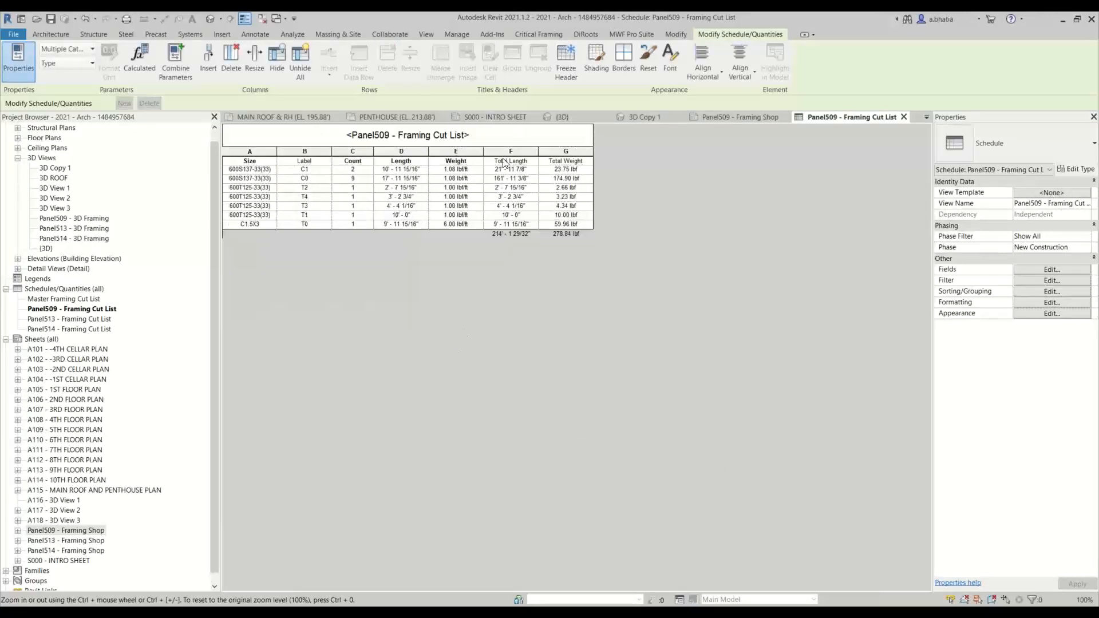
Make the Total Length, Total Weight and Label column headings bold in the Panel509 framing cut list.
{"action": "left_click_drag", "start_coordinate": [495, 163], "coordinate": [556, 161]}
{"action": "left_click_drag", "start_coordinate": [497, 162], "coordinate": [555, 160]}
{"action": "left_click", "coordinate": [671, 60]}
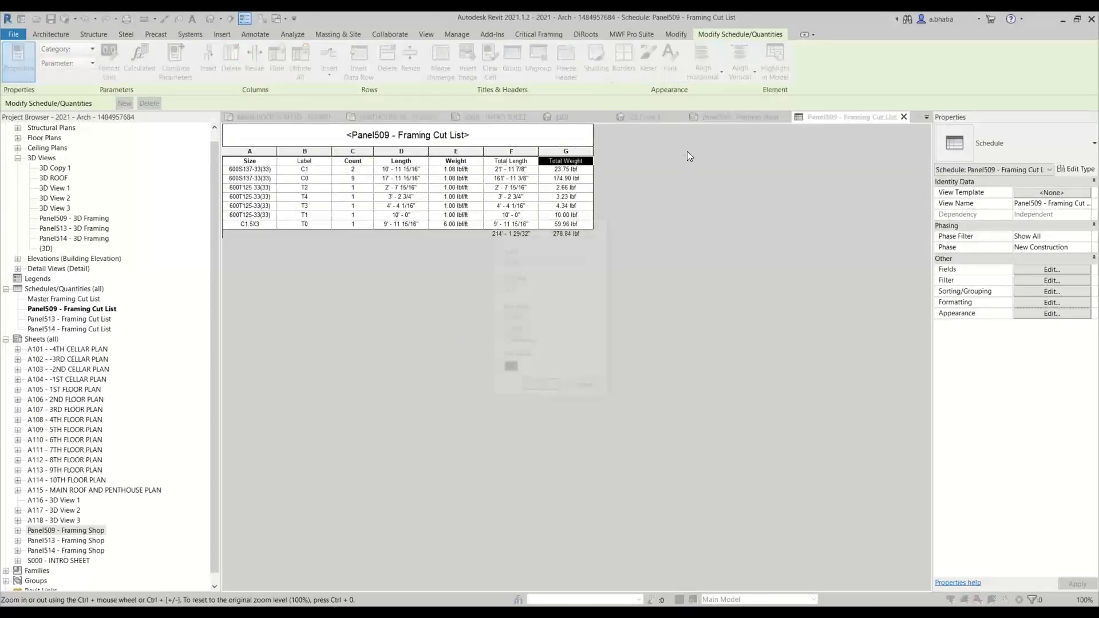
{"action": "left_click", "coordinate": [538, 388]}
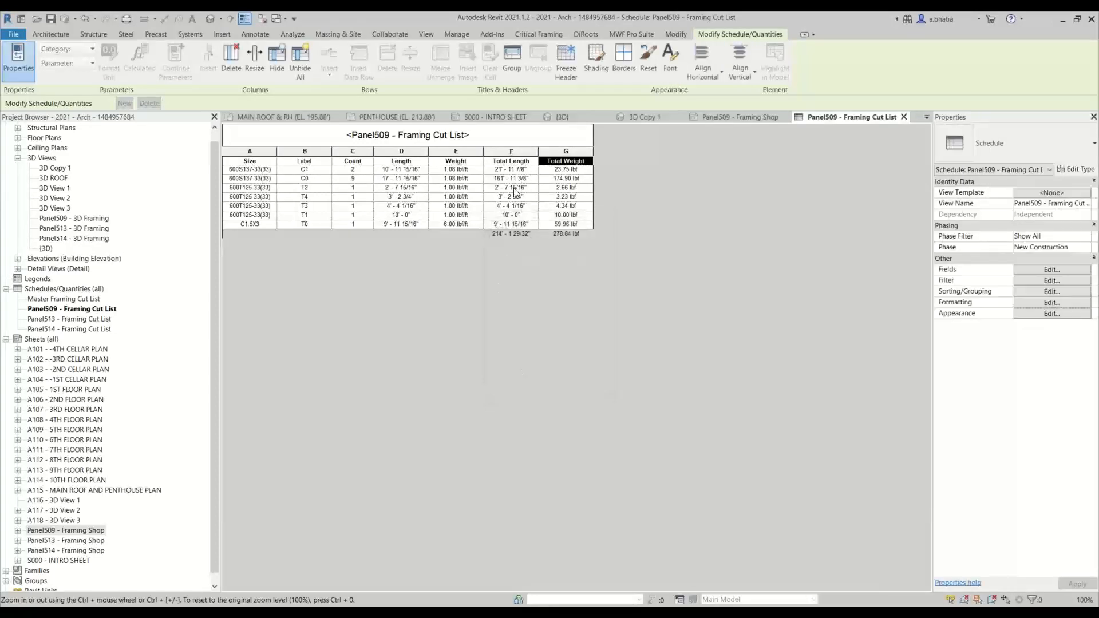
{"action": "left_click", "coordinate": [328, 166]}
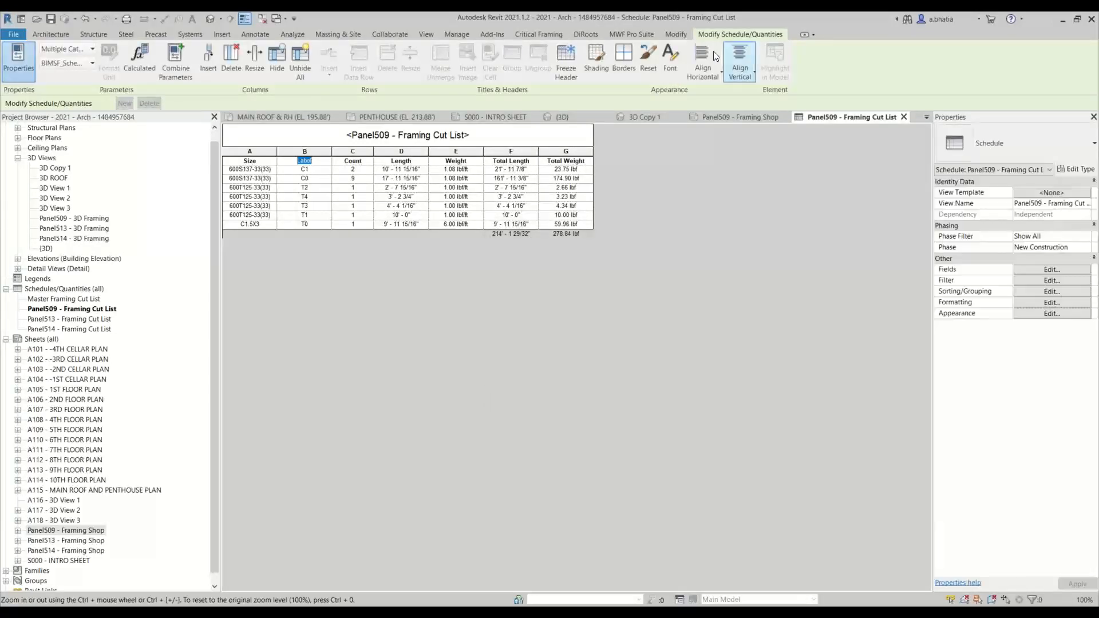
{"action": "left_click", "coordinate": [671, 64]}
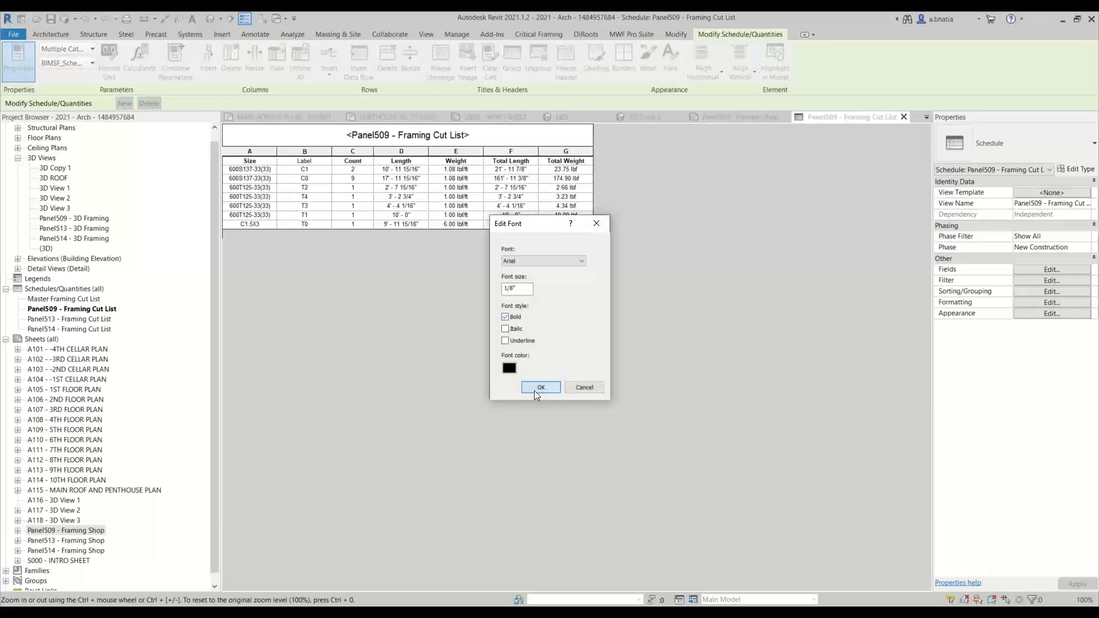
{"action": "left_click", "coordinate": [541, 388]}
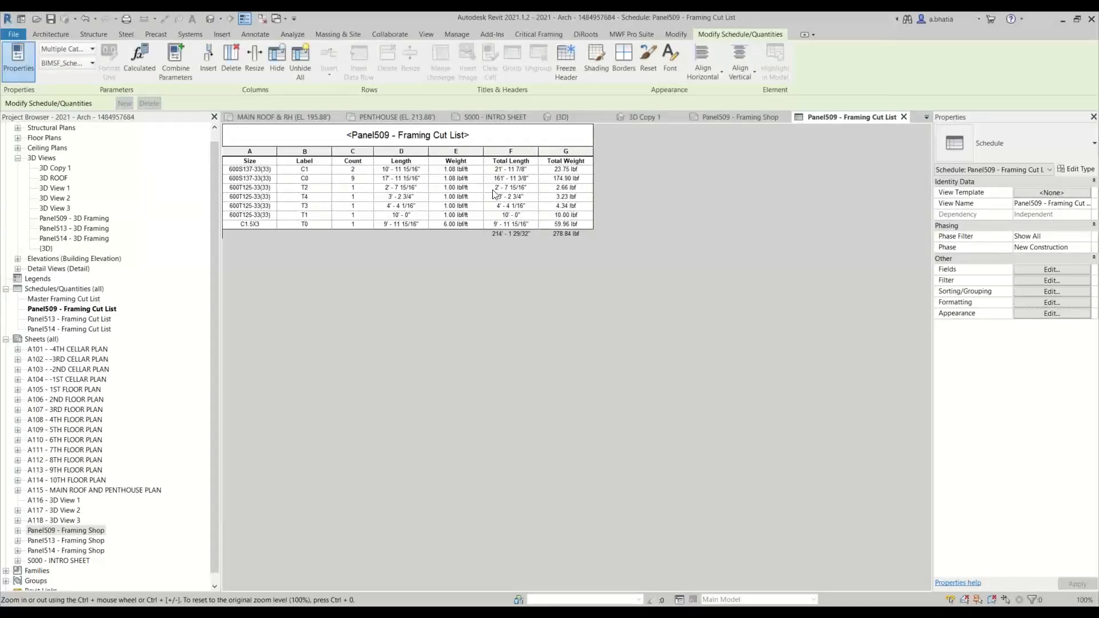
Go to the Panel509 - Framing Shop sheet, shift the framing cut list toward the sheet's left border and check its placement.
{"action": "left_click", "coordinate": [756, 117]}
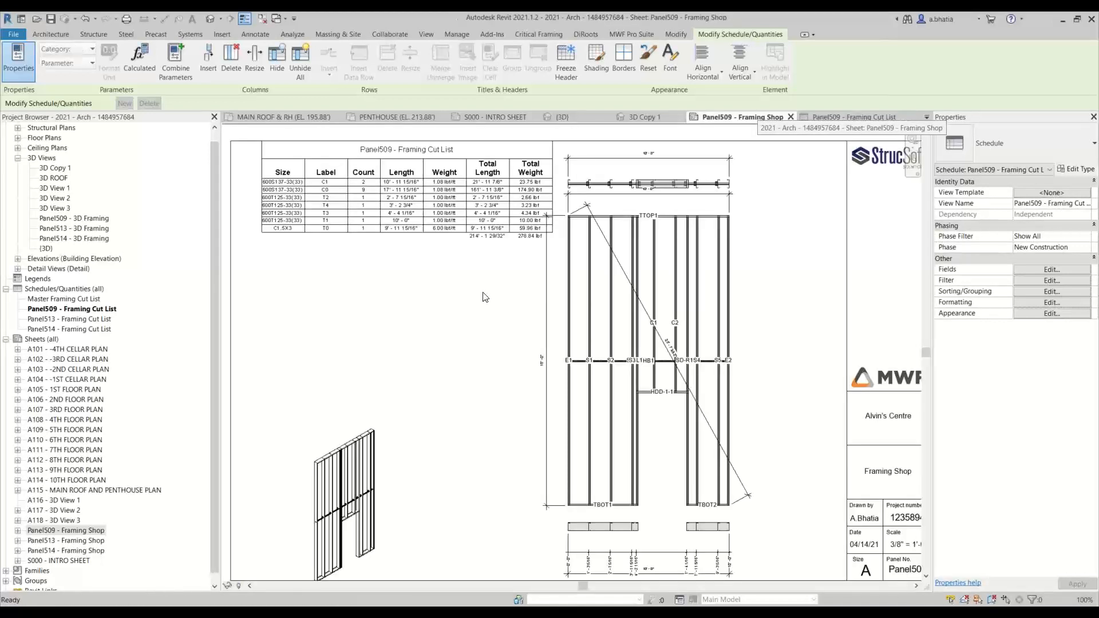
{"action": "left_click", "coordinate": [444, 174]}
{"action": "left_click_drag", "start_coordinate": [444, 174], "coordinate": [415, 175]}
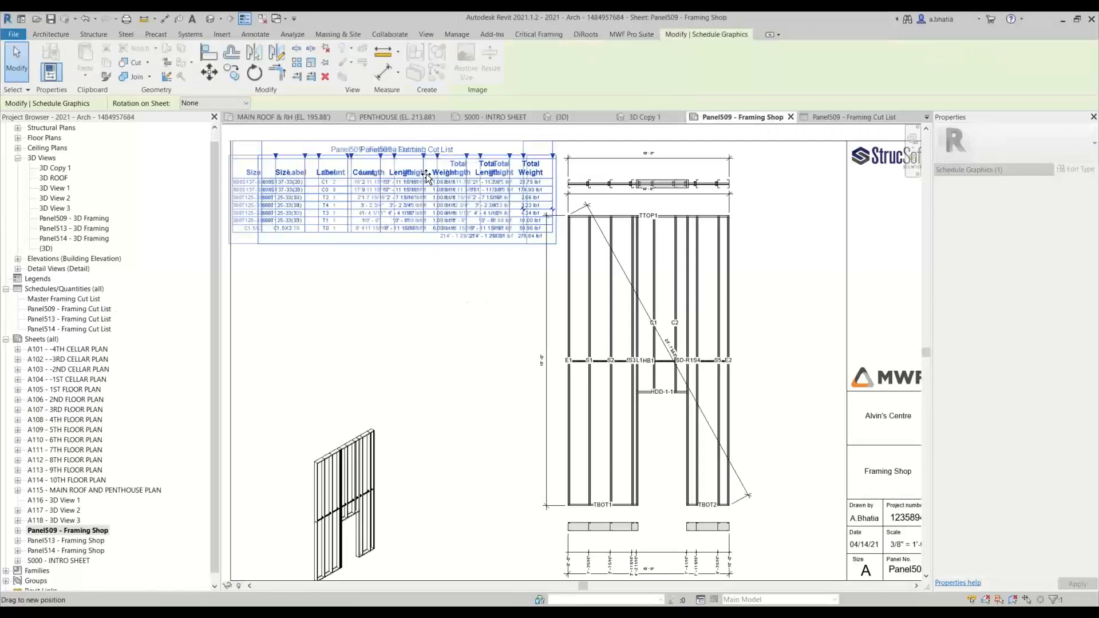
{"action": "left_click", "coordinate": [437, 293]}
{"action": "scroll", "coordinate": [436, 293], "scroll_direction": "down", "scroll_amount": 2}
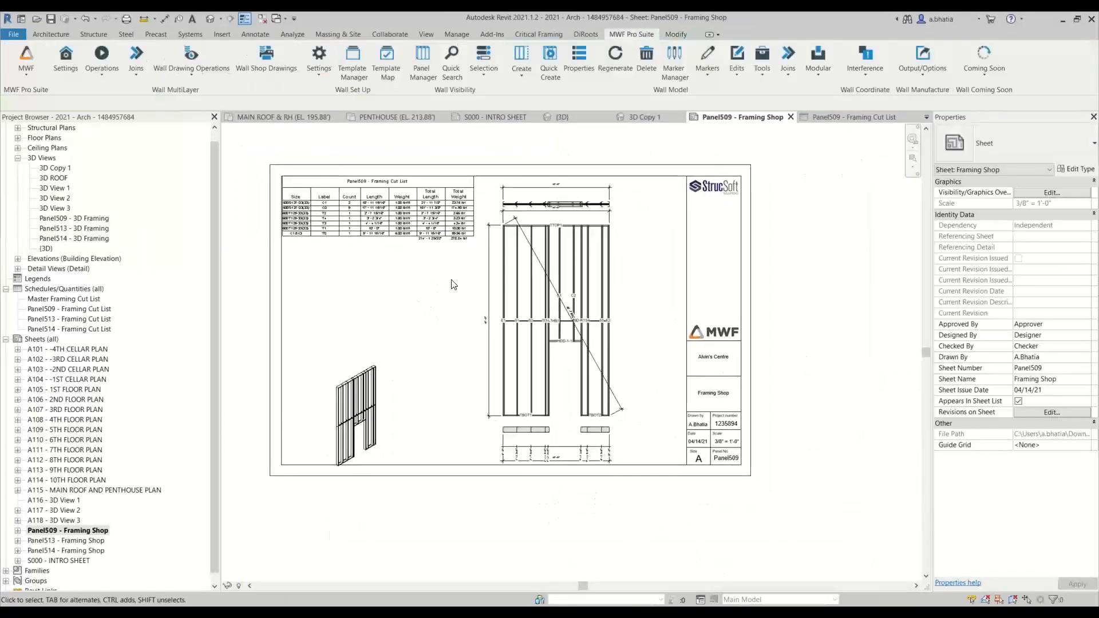
{"action": "scroll", "coordinate": [343, 223], "scroll_direction": "up", "scroll_amount": 3}
{"action": "left_click", "coordinate": [342, 215]}
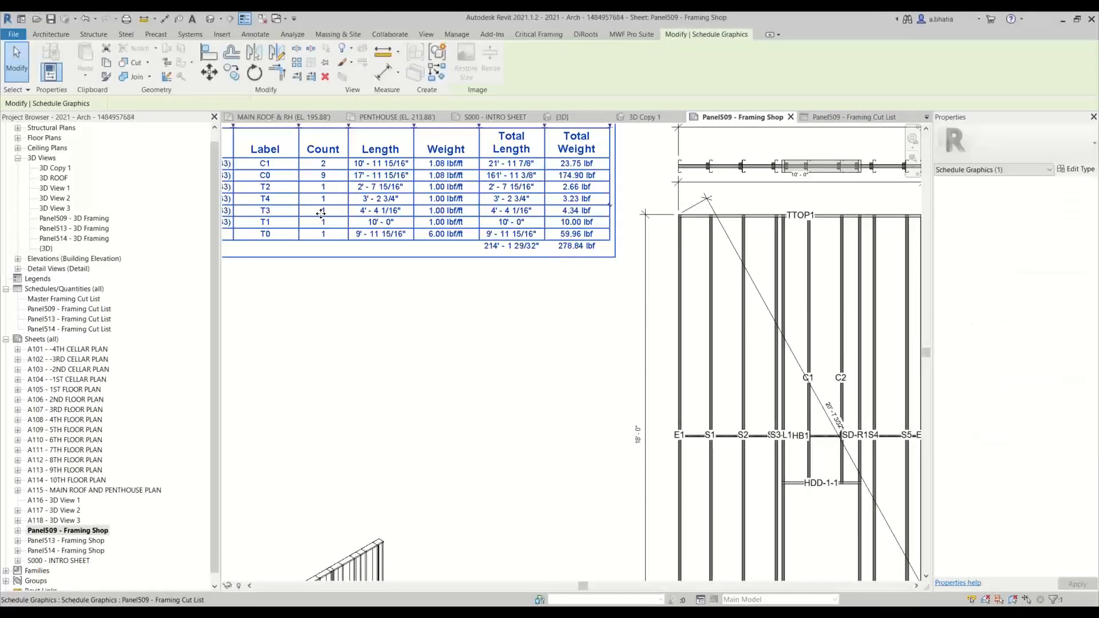
{"action": "scroll", "coordinate": [342, 213], "scroll_direction": "down", "scroll_amount": 1}
{"action": "scroll", "coordinate": [342, 213], "scroll_direction": "up", "scroll_amount": 3}
{"action": "scroll", "coordinate": [392, 331], "scroll_direction": "down", "scroll_amount": 3}
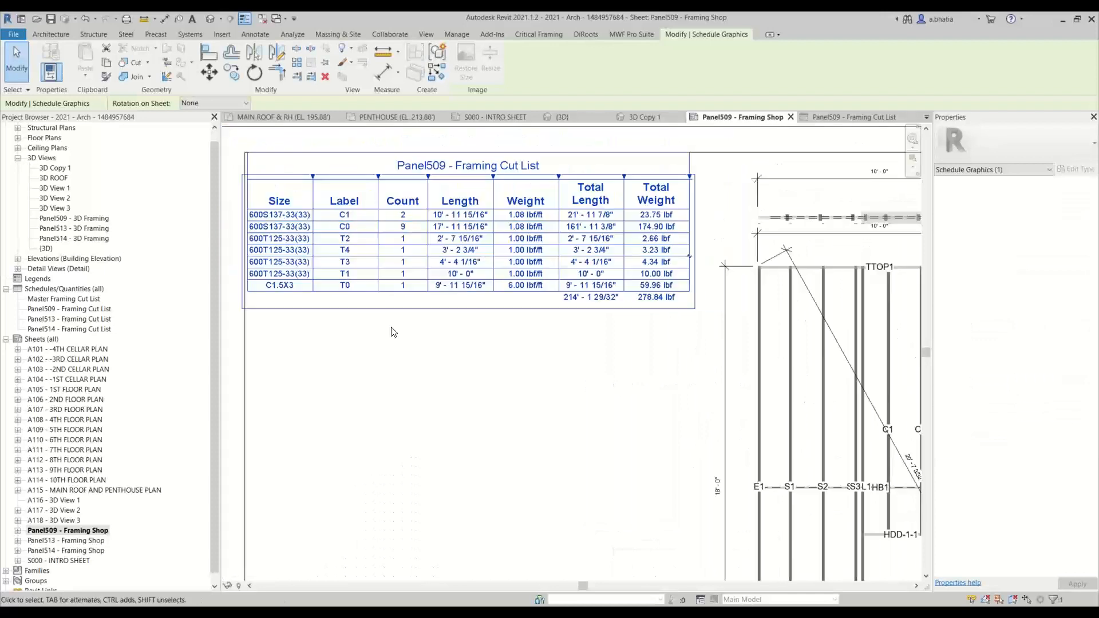
Activate the framing elevation viewport and open the family of the E1 structural column tag for editing.
{"action": "scroll", "coordinate": [635, 429], "scroll_direction": "up", "scroll_amount": 4}
{"action": "left_click", "coordinate": [679, 390]}
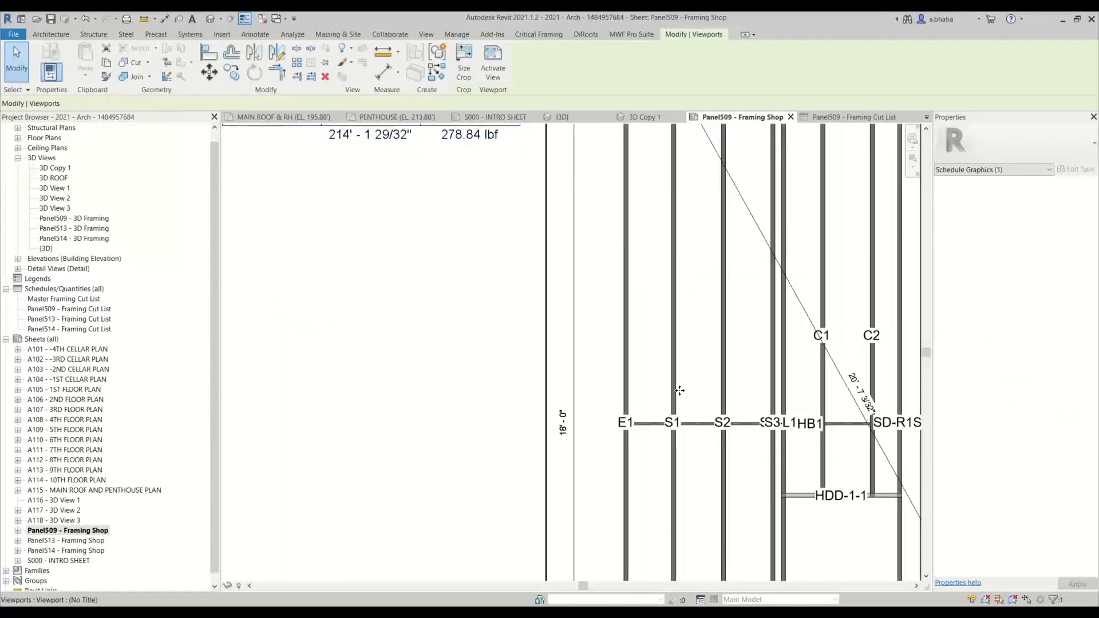
{"action": "double_click", "coordinate": [669, 348]}
{"action": "scroll", "coordinate": [650, 400], "scroll_direction": "down", "scroll_amount": 4}
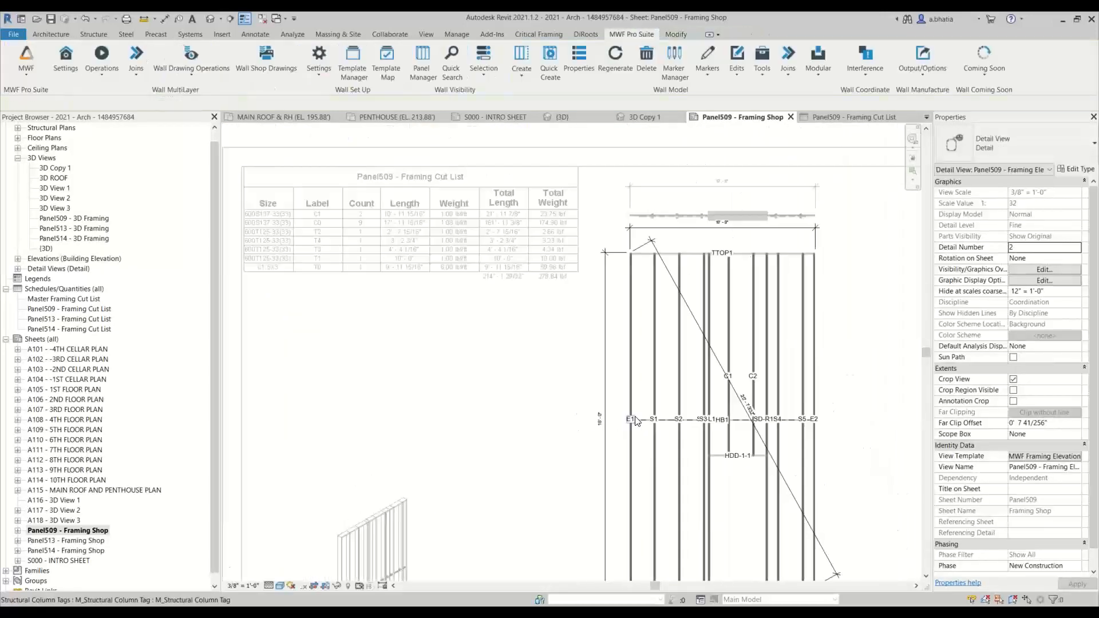
{"action": "scroll", "coordinate": [629, 421], "scroll_direction": "up", "scroll_amount": 4}
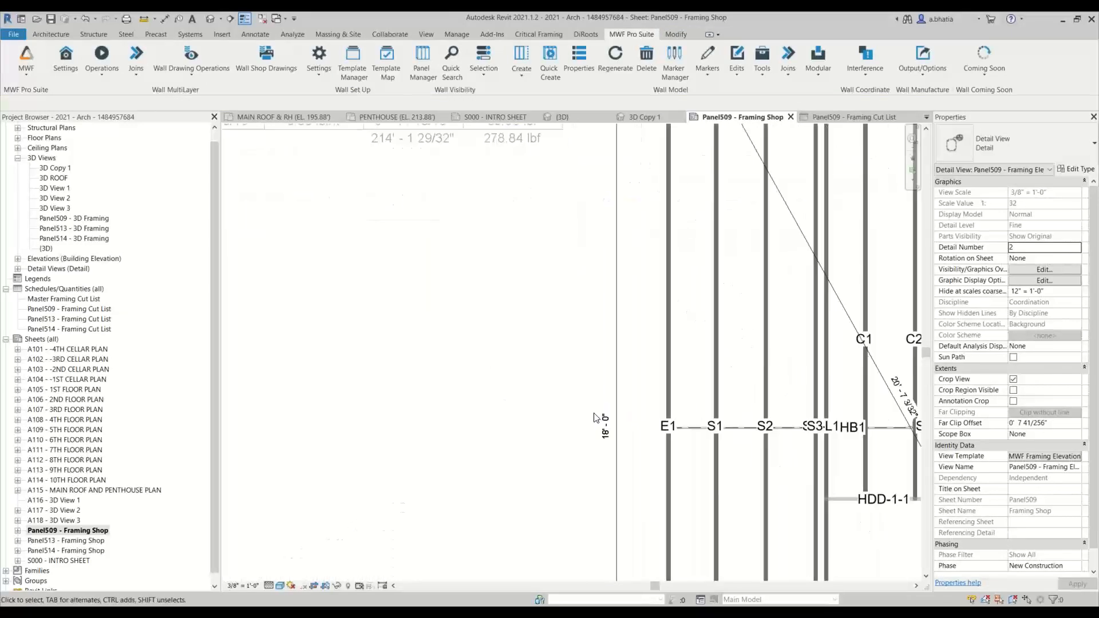
{"action": "left_click", "coordinate": [670, 428]}
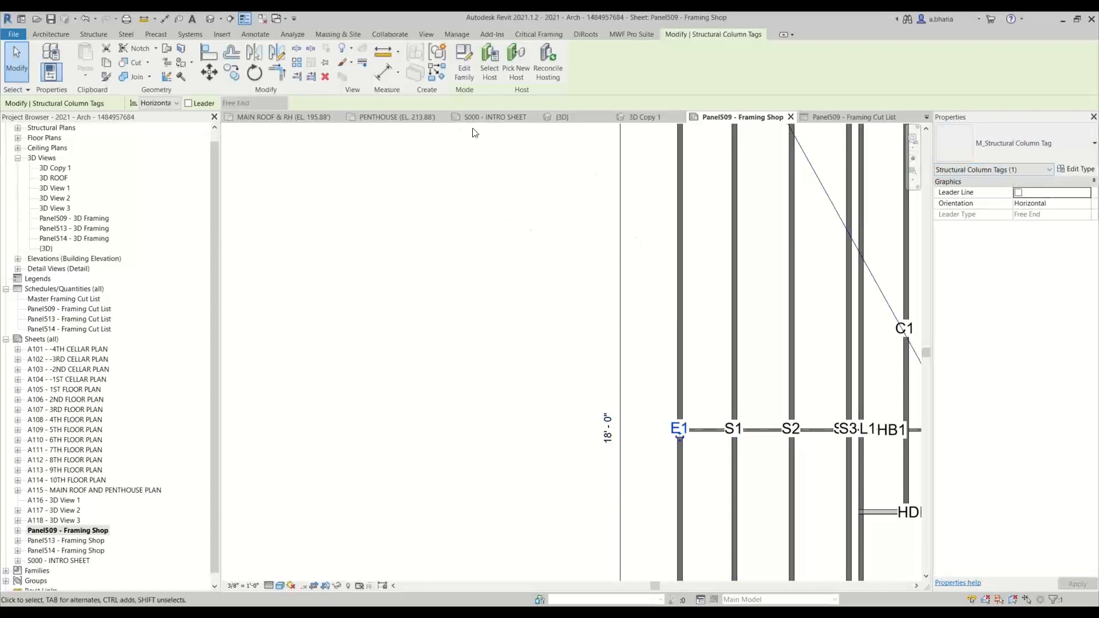
{"action": "left_click", "coordinate": [465, 68]}
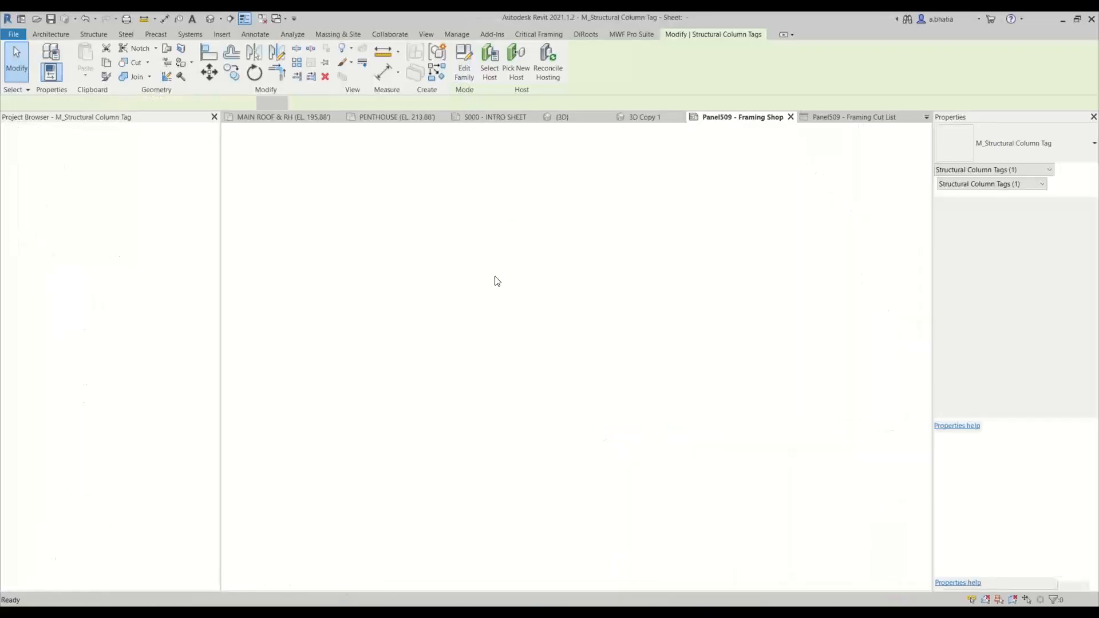
Open the tag's BIMSF_Label text for label editing and start adding a new parameter.
{"action": "left_click", "coordinate": [492, 336]}
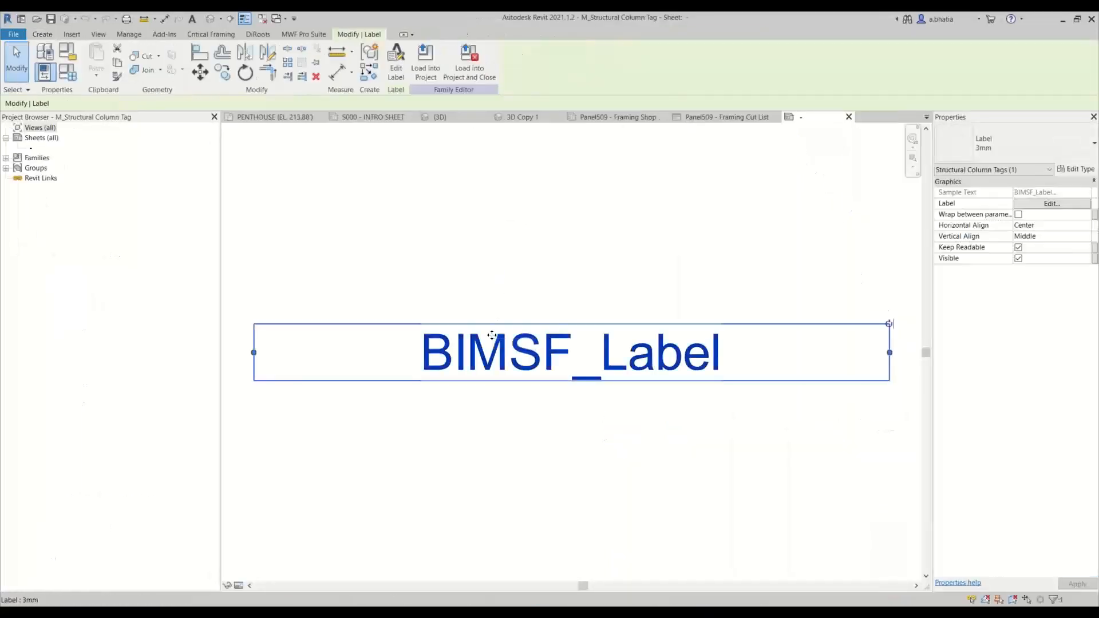
{"action": "left_click", "coordinate": [397, 73]}
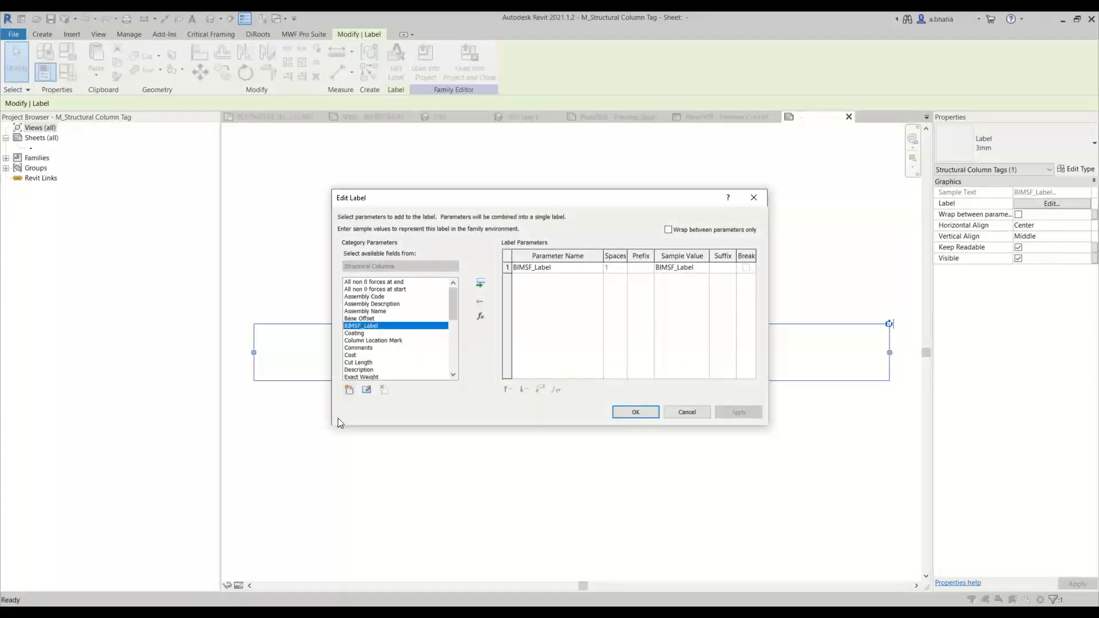
{"action": "left_click", "coordinate": [346, 392]}
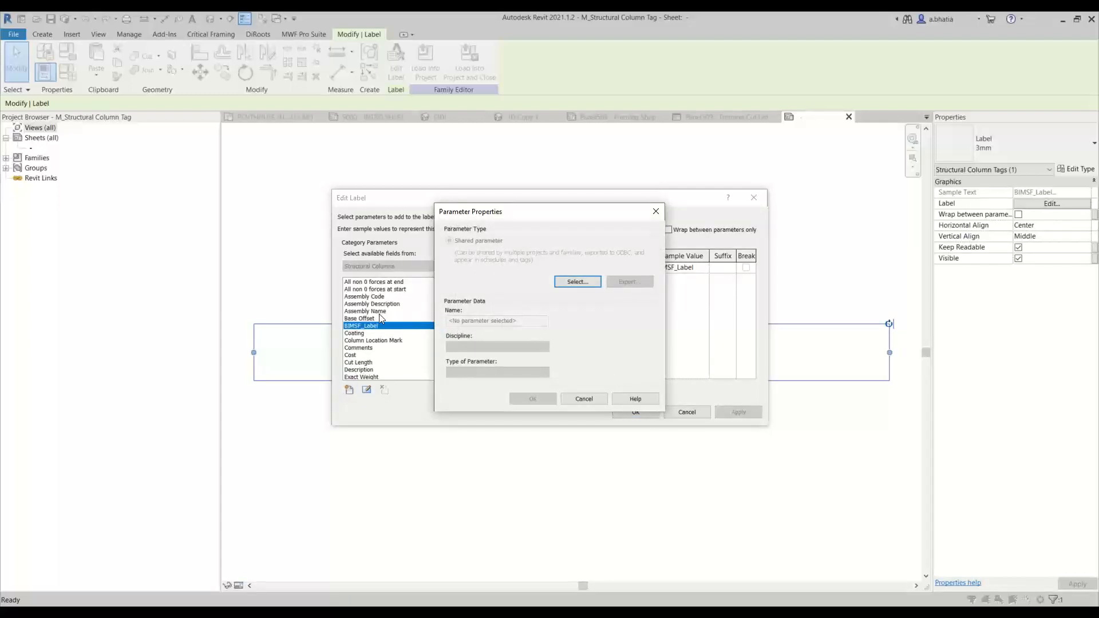
{"action": "left_click", "coordinate": [558, 284]}
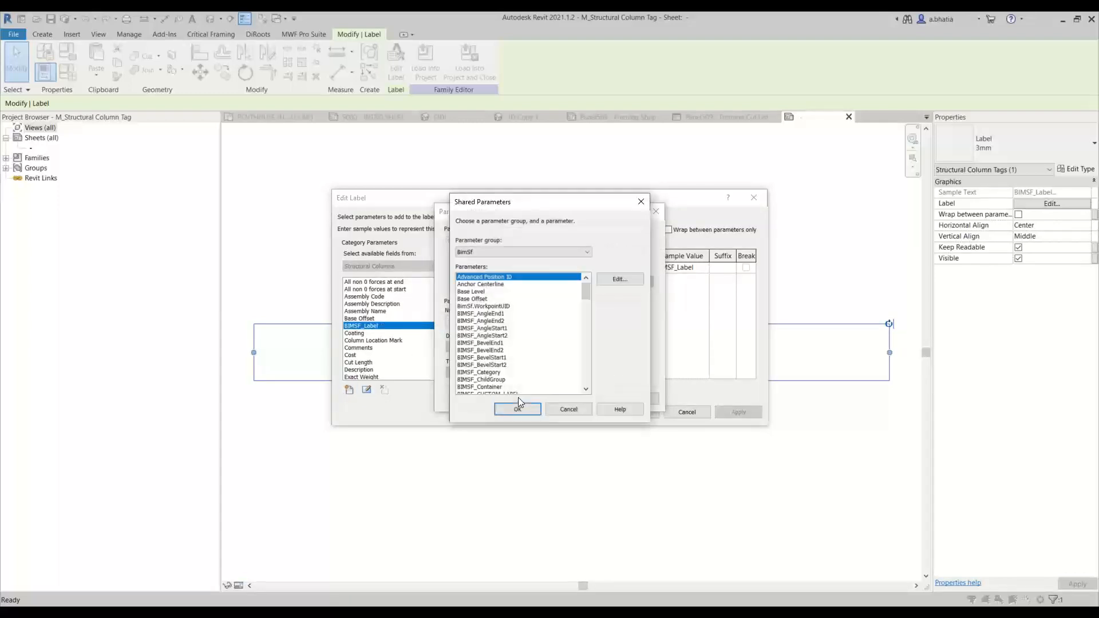
{"action": "scroll", "coordinate": [504, 355], "scroll_direction": "down", "scroll_amount": 5}
{"action": "scroll", "coordinate": [531, 384], "scroll_direction": "up", "scroll_amount": 2}
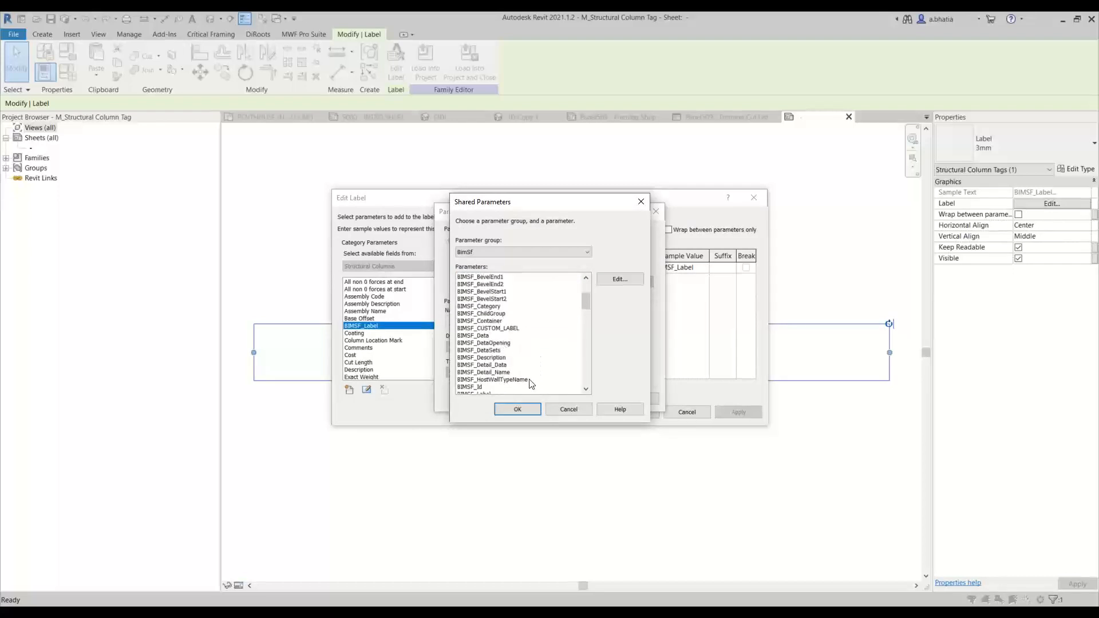
{"action": "left_click", "coordinate": [569, 409]}
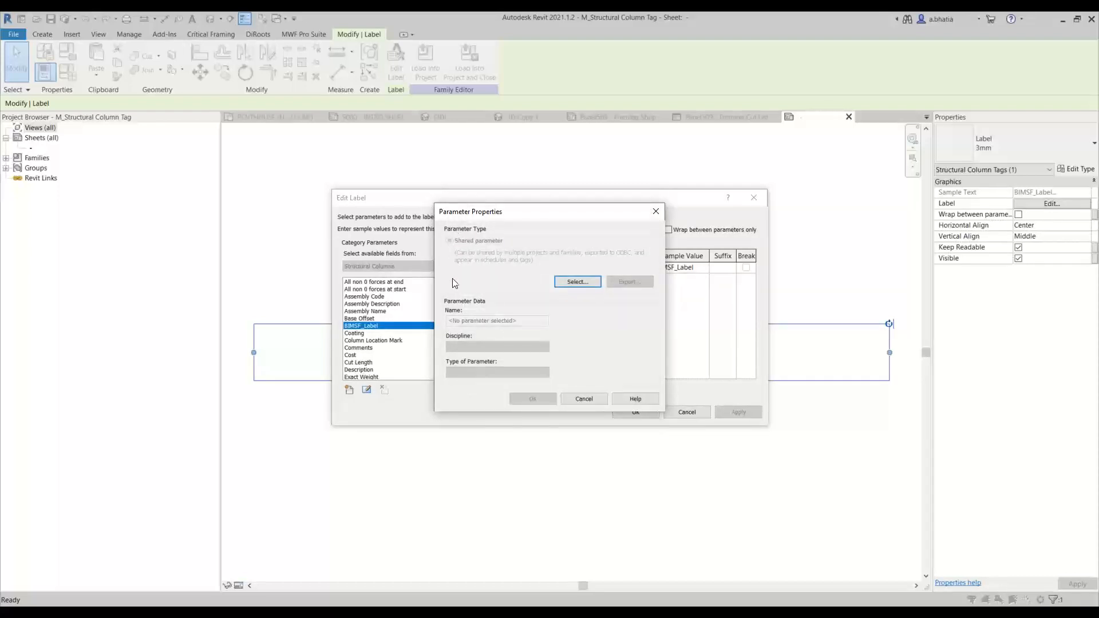
Add the shared parameter BIMSF_ScheduleLabel from the BimSf group to the label's available category parameters.
{"action": "mouse_move", "coordinate": [578, 206]}
{"action": "left_mouse_down"}
{"action": "mouse_move", "coordinate": [756, 220]}
{"action": "mouse_move", "coordinate": [584, 191]}
{"action": "mouse_move", "coordinate": [588, 212]}
{"action": "left_mouse_up"}
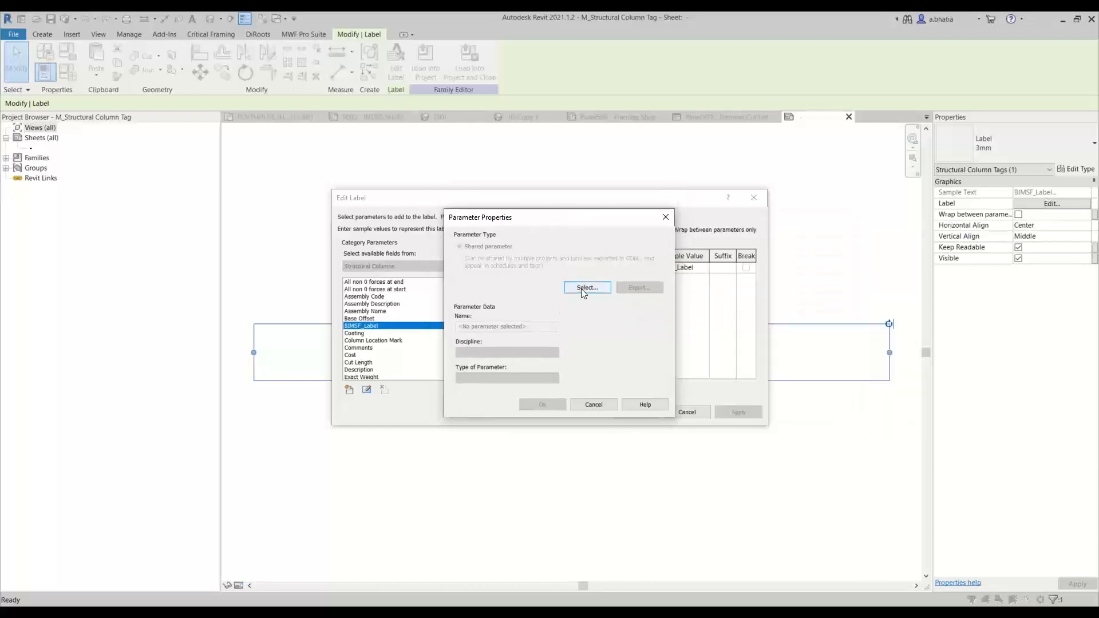
{"action": "left_click", "coordinate": [582, 289]}
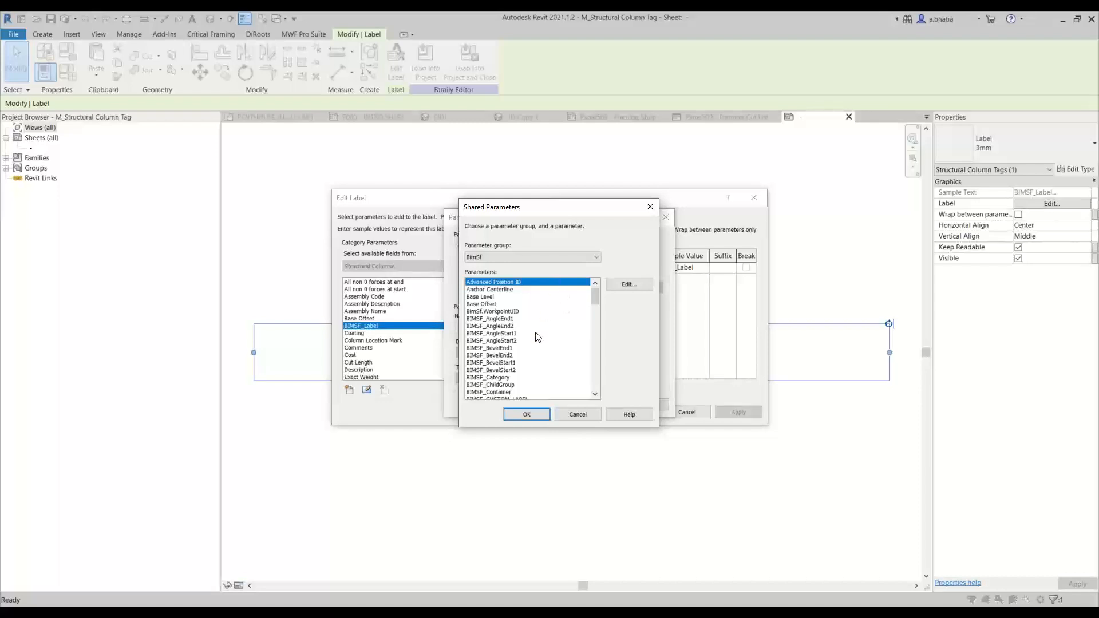
{"action": "scroll", "coordinate": [537, 337], "scroll_direction": "down", "scroll_amount": 5}
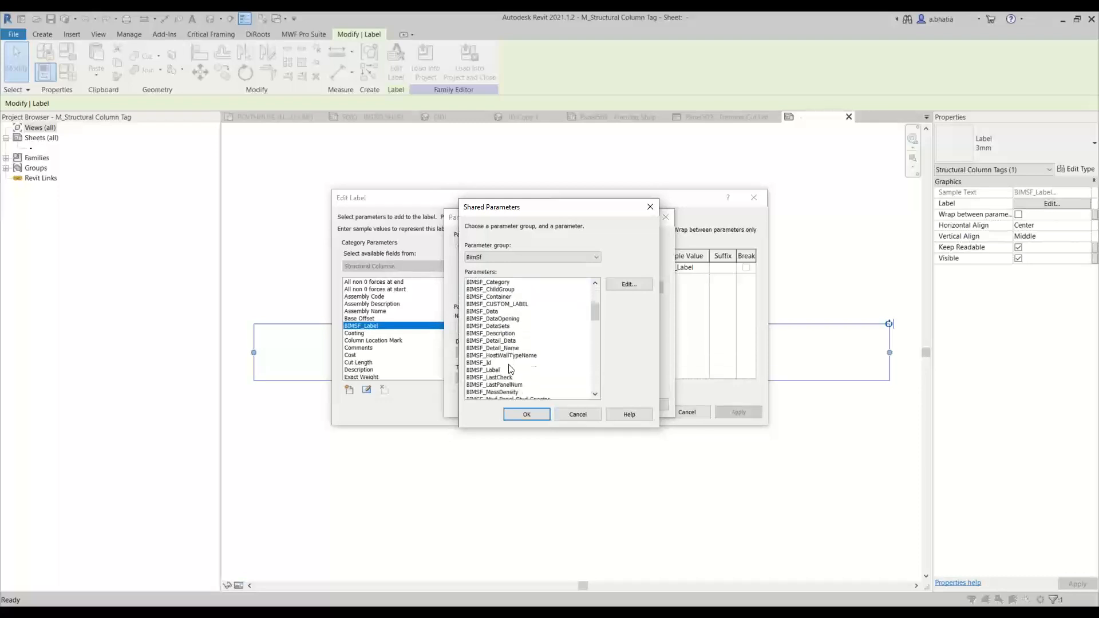
{"action": "scroll", "coordinate": [511, 369], "scroll_direction": "down", "scroll_amount": 3}
{"action": "left_click", "coordinate": [499, 378]}
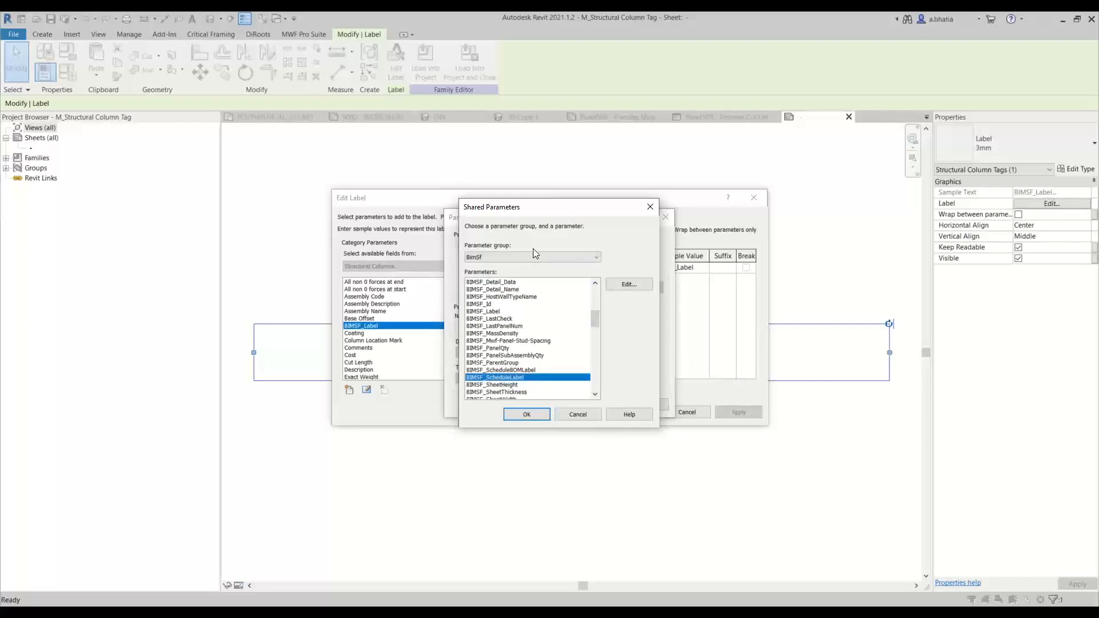
{"action": "left_click", "coordinate": [518, 414]}
{"action": "left_click", "coordinate": [541, 404]}
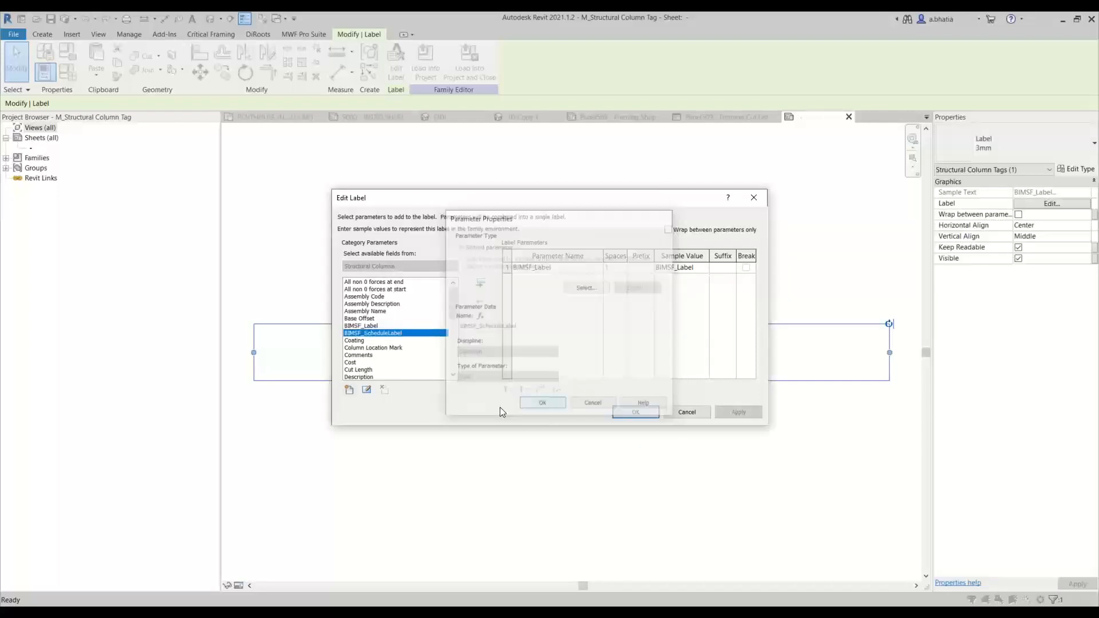
Replace BIMSF_Label with BIMSF_ScheduleLabel in the tag's label parameters and accept the label.
{"action": "left_click", "coordinate": [477, 283]}
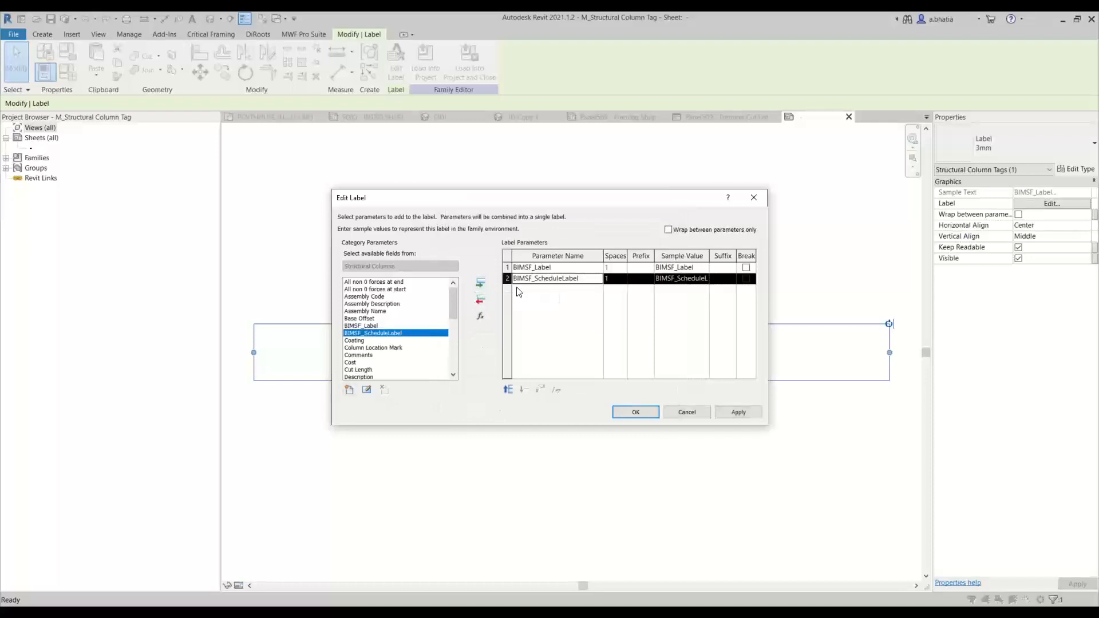
{"action": "left_click", "coordinate": [509, 267]}
{"action": "left_click", "coordinate": [481, 300]}
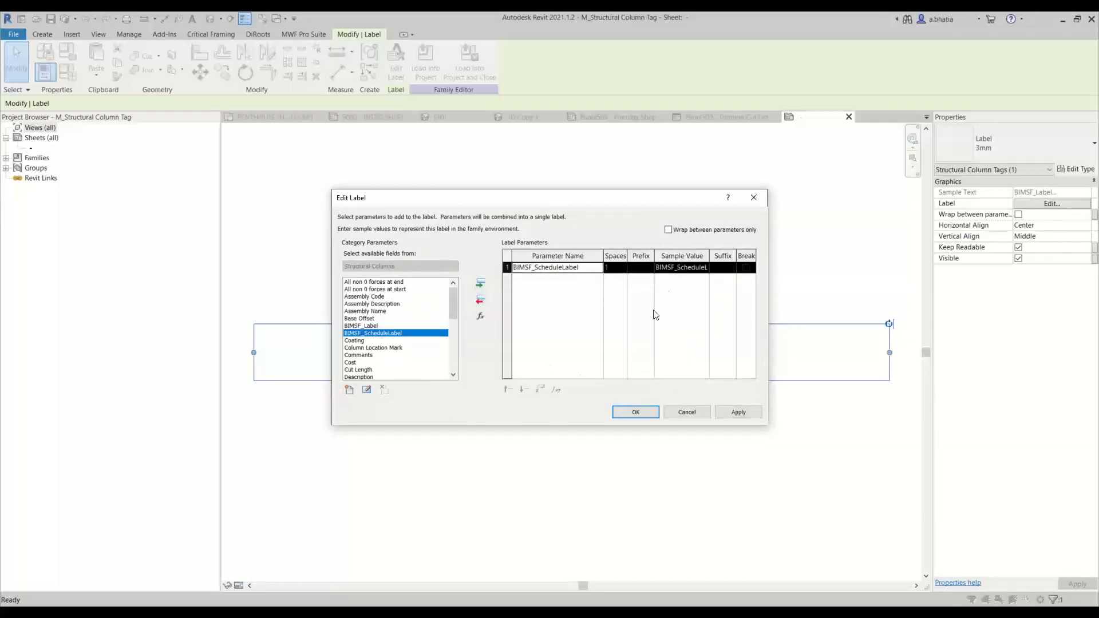
{"action": "left_click", "coordinate": [668, 268]}
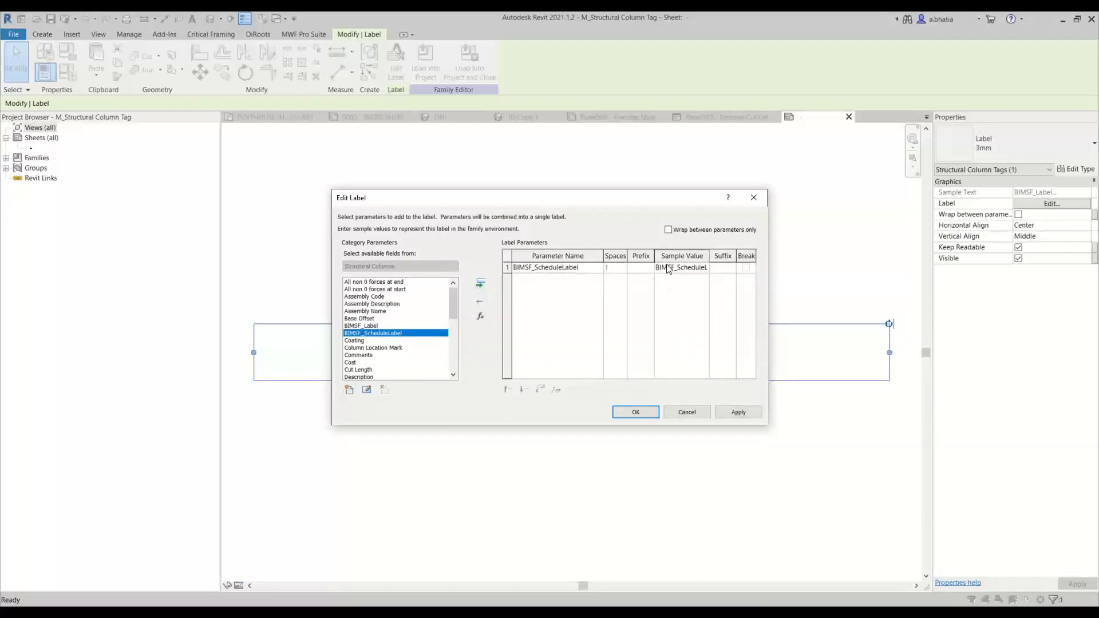
{"action": "left_click", "coordinate": [635, 411]}
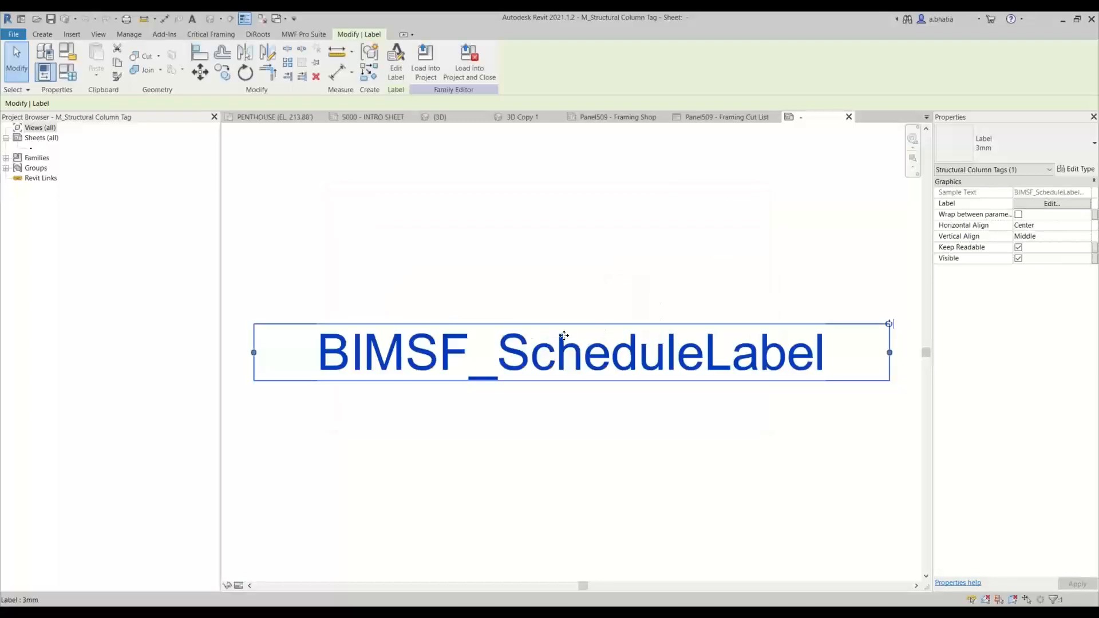
Load the edited structural column tag into the 2021 - Arch project without saving the family, overwriting the existing version and its parameter values.
{"action": "left_click", "coordinate": [458, 66]}
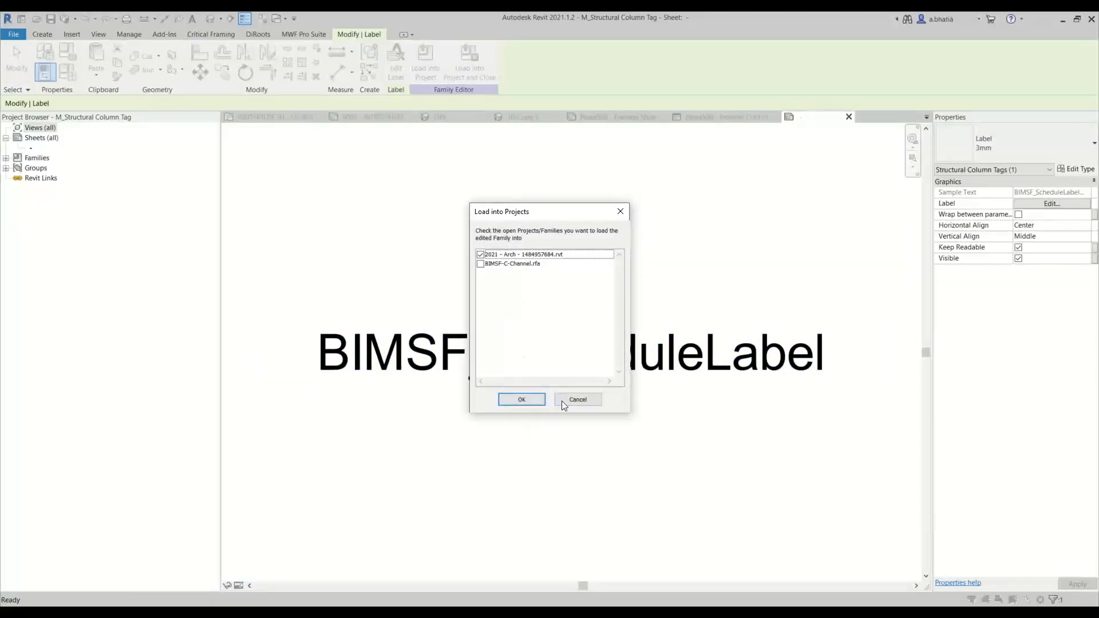
{"action": "left_click", "coordinate": [522, 399]}
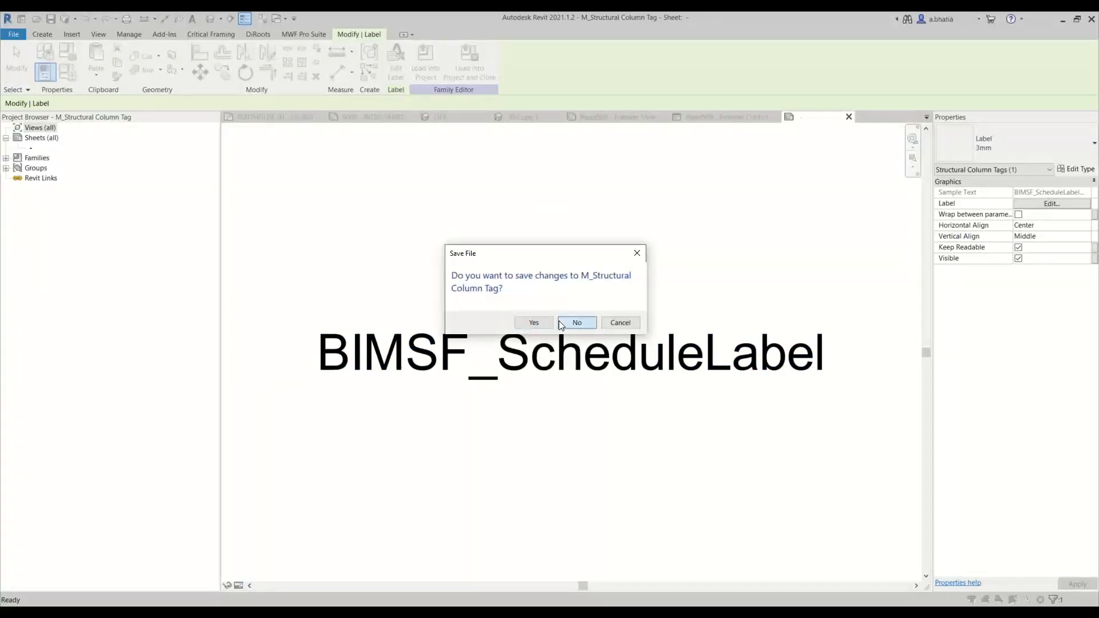
{"action": "left_click", "coordinate": [575, 323]}
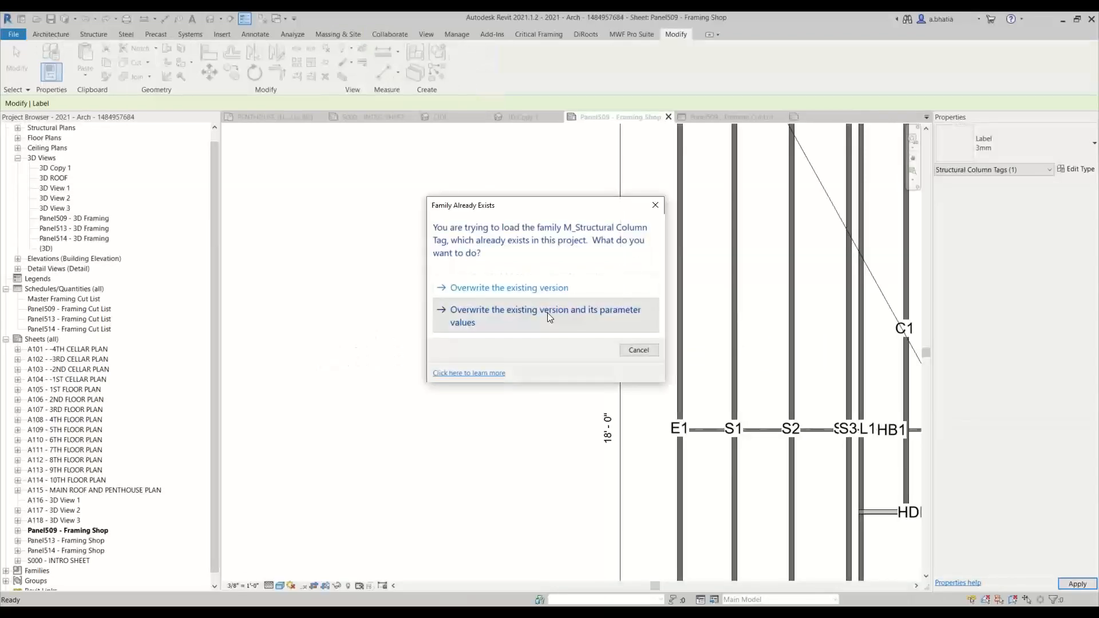
{"action": "left_click", "coordinate": [548, 316]}
{"action": "scroll", "coordinate": [633, 405], "scroll_direction": "down", "scroll_amount": 5}
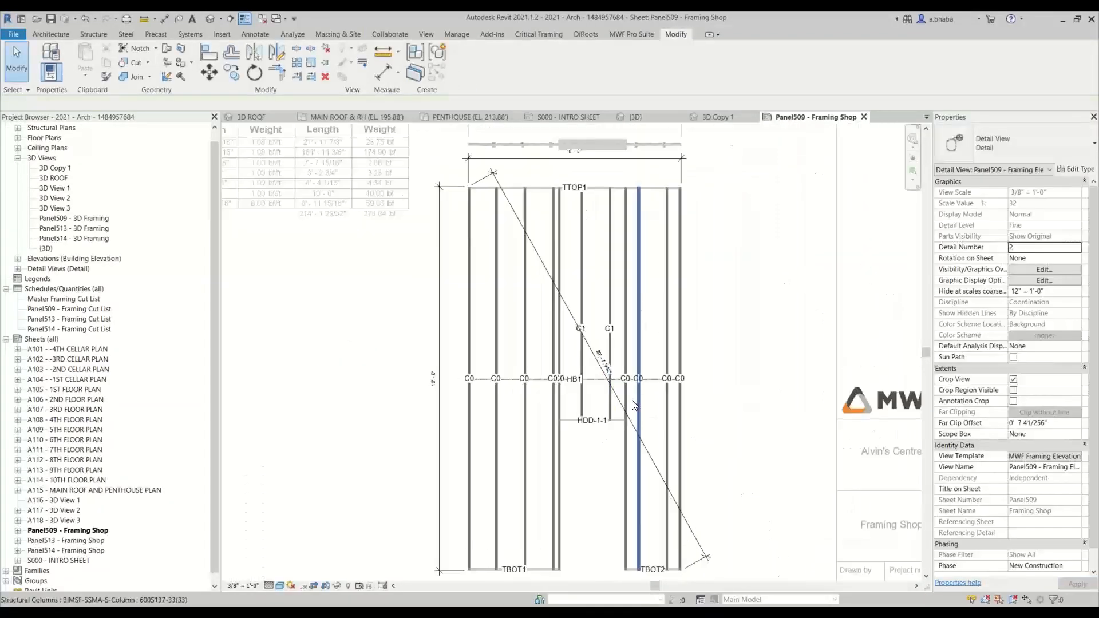
{"action": "scroll", "coordinate": [633, 405], "scroll_direction": "up", "scroll_amount": 4}
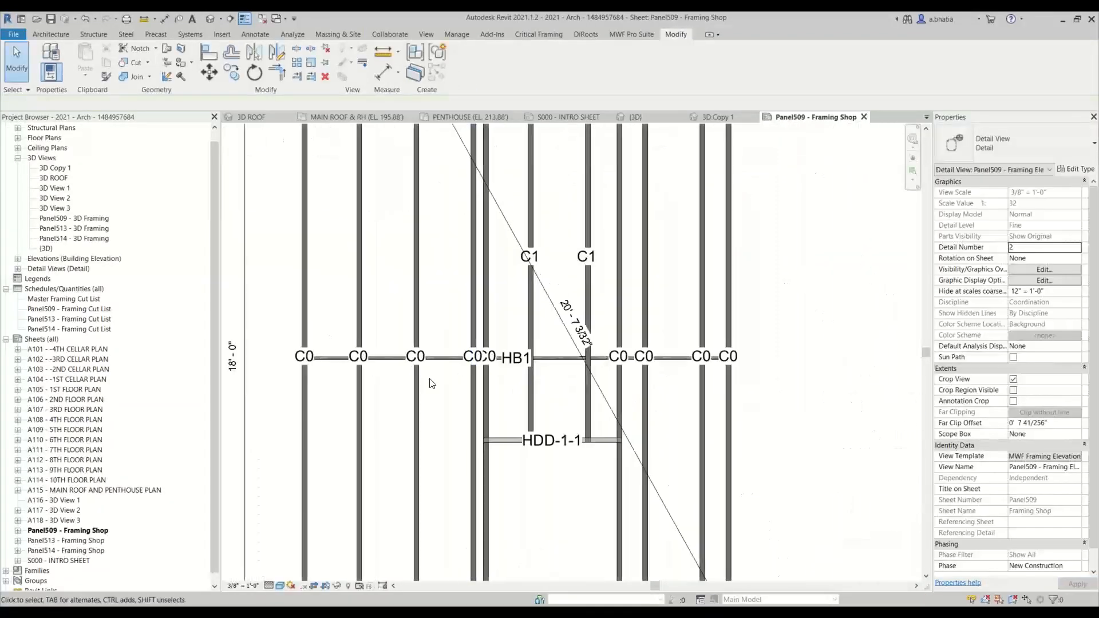
{"action": "left_click", "coordinate": [298, 364]}
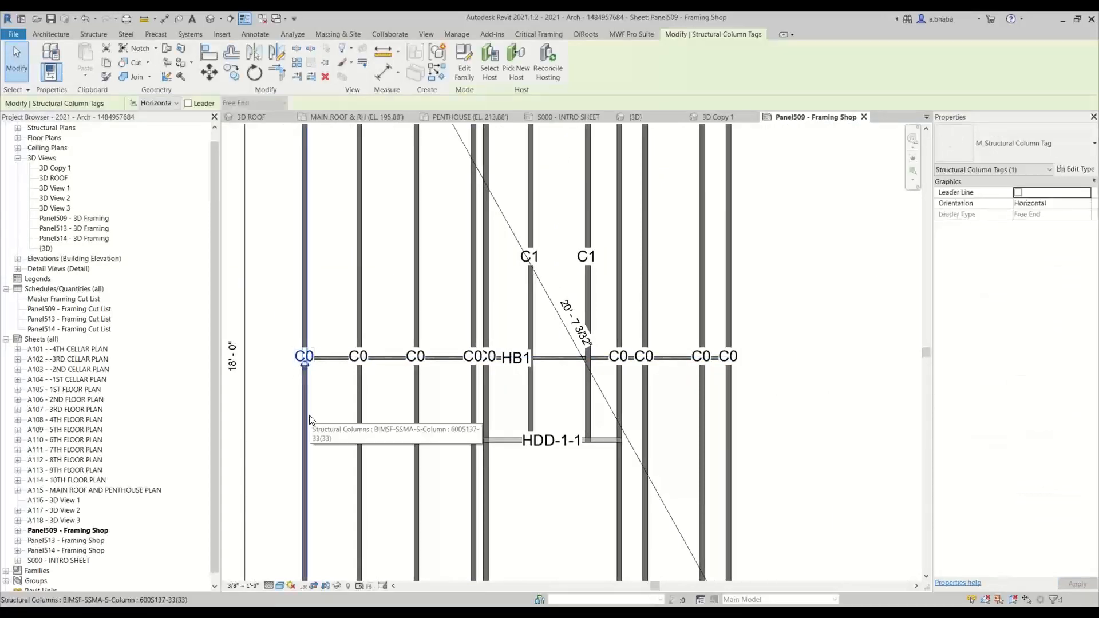
{"action": "left_click", "coordinate": [314, 398]}
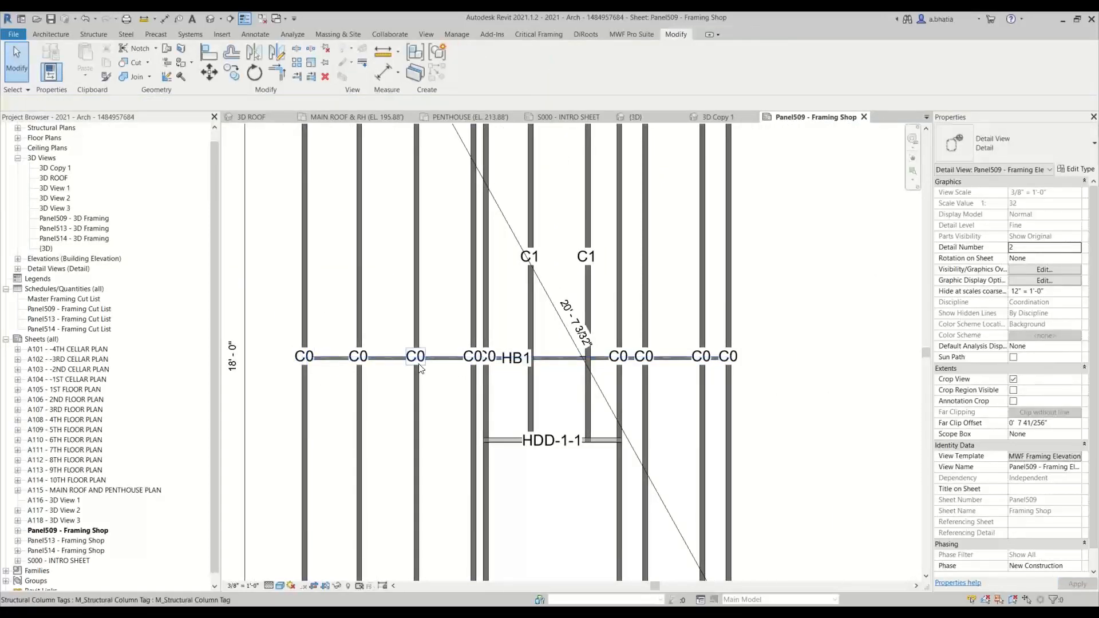
Open the family of the HDD-1-1 structural framing tag and bring up its BIMSF_Label text for label editing.
{"action": "scroll", "coordinate": [579, 451], "scroll_direction": "up", "scroll_amount": 2}
{"action": "left_click", "coordinate": [563, 450]}
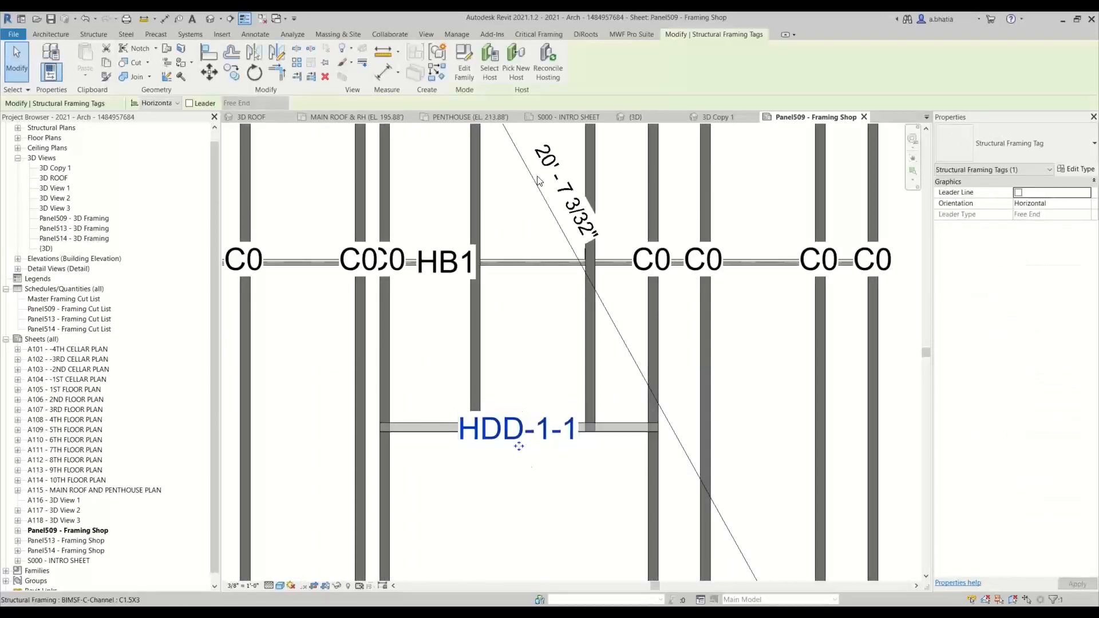
{"action": "left_click", "coordinate": [464, 67]}
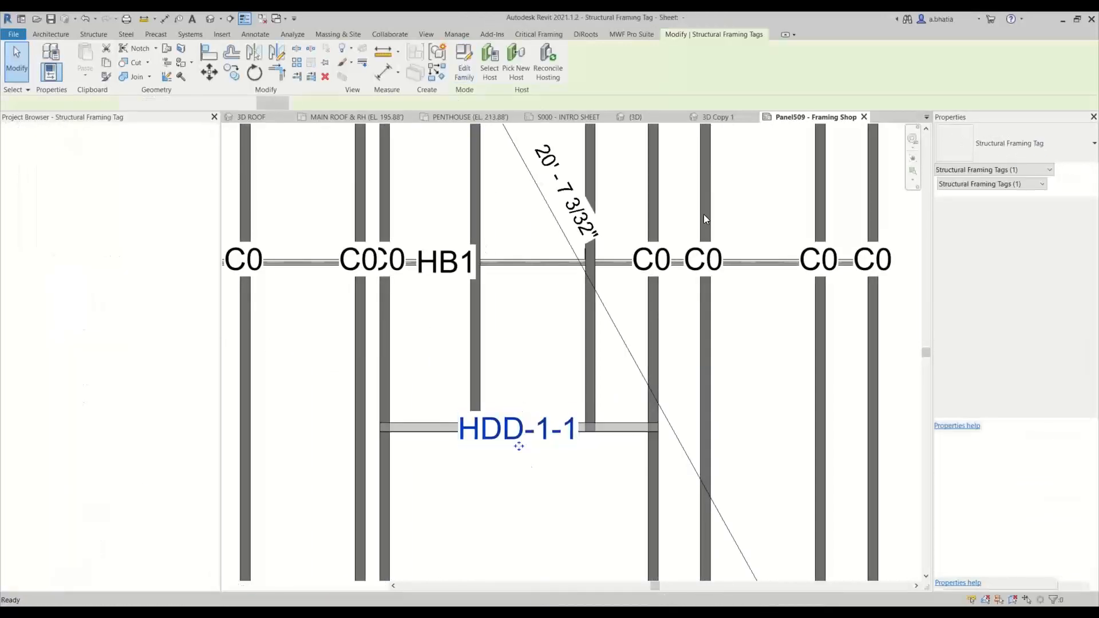
{"action": "left_click", "coordinate": [504, 373]}
{"action": "left_click", "coordinate": [395, 60]}
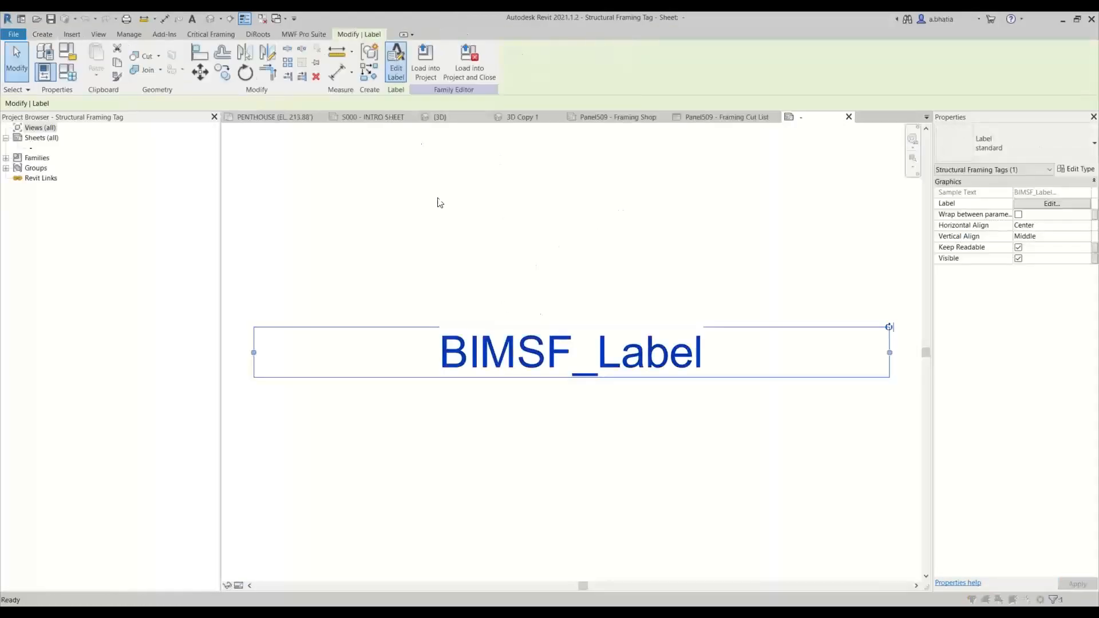
Add the shared parameter BIMSF_ScheduleLabel from the BimSf group to the framing tag's available category parameters.
{"action": "scroll", "coordinate": [375, 378], "scroll_direction": "down", "scroll_amount": 20}
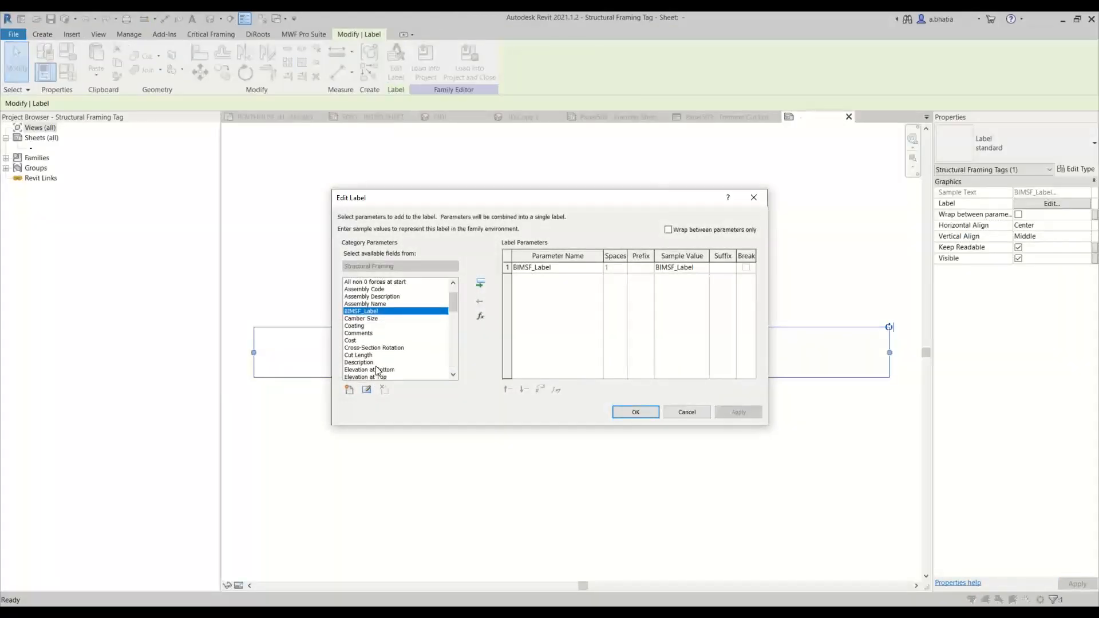
{"action": "left_click", "coordinate": [348, 391]}
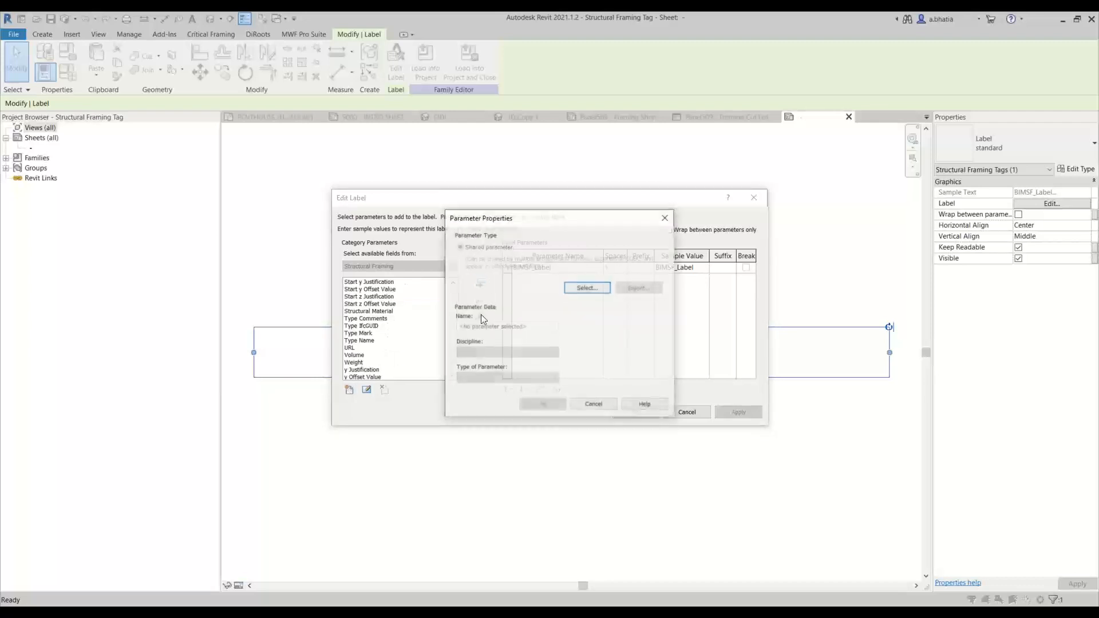
{"action": "left_click", "coordinate": [588, 288]}
{"action": "scroll", "coordinate": [504, 332], "scroll_direction": "down", "scroll_amount": 15}
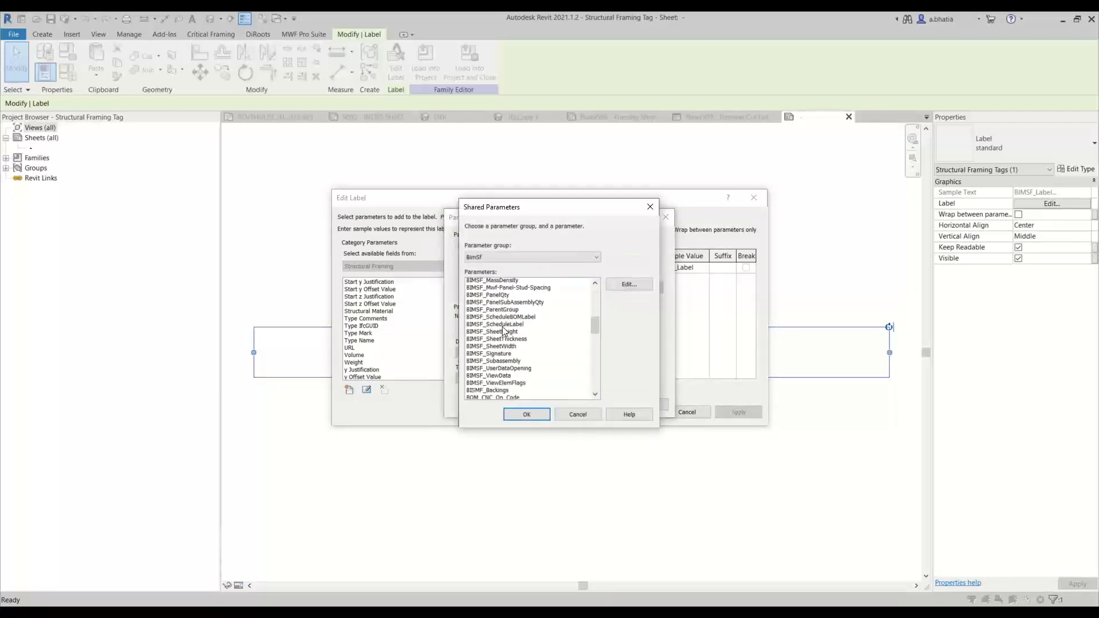
{"action": "left_click", "coordinate": [507, 290]}
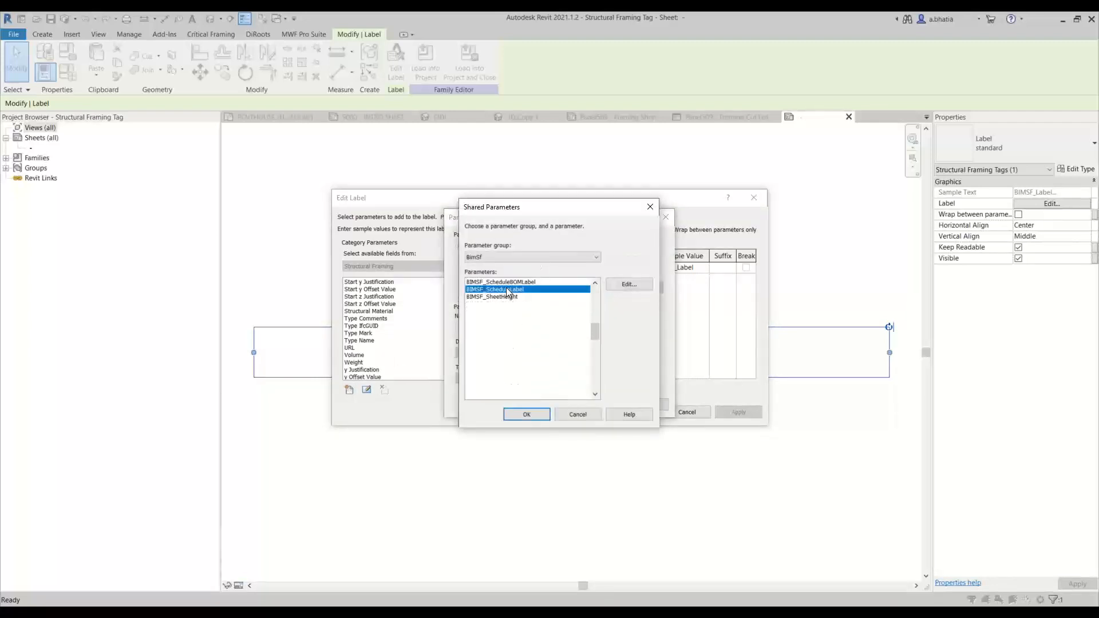
{"action": "left_click", "coordinate": [528, 413]}
{"action": "left_click", "coordinate": [524, 400]}
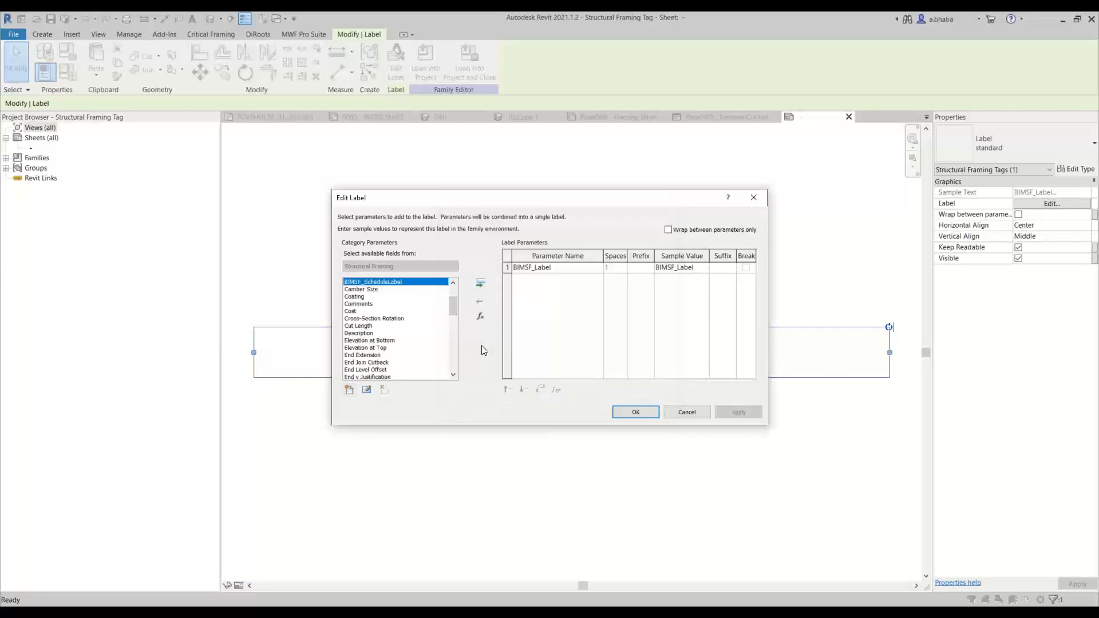
Replace BIMSF_Label with BIMSF_ScheduleLabel in the framing tag's label parameters and accept the label.
{"action": "left_click", "coordinate": [481, 284]}
{"action": "left_click", "coordinate": [480, 300]}
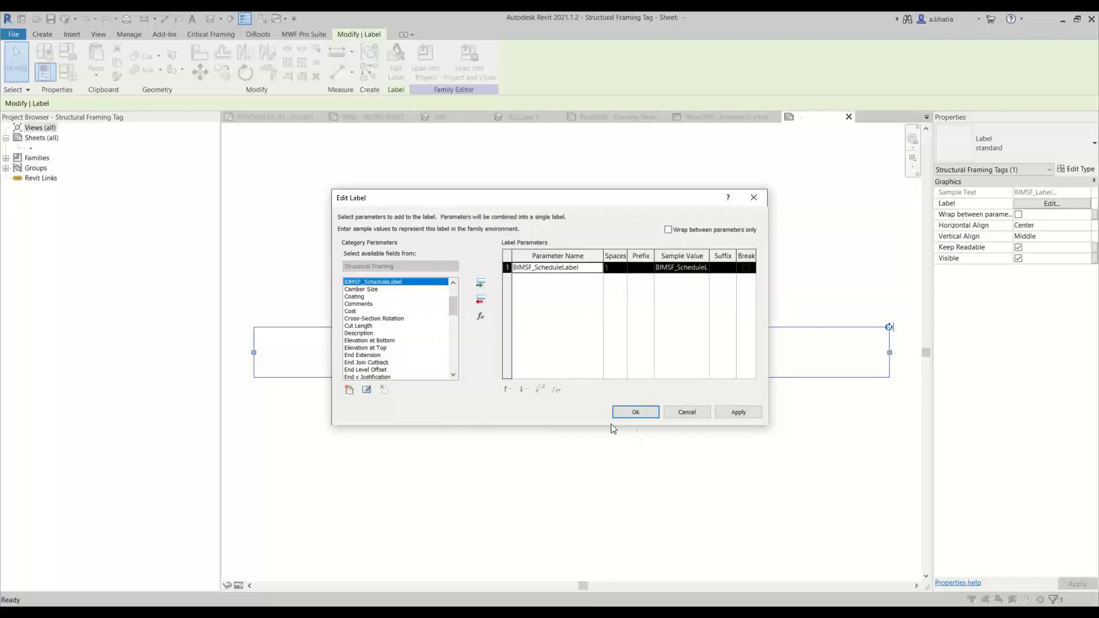
{"action": "left_click", "coordinate": [635, 412]}
Load the structural framing tag into the 2021 - Arch project without saving the family, overwriting the existing version and its parameter values.
{"action": "left_click", "coordinate": [469, 61]}
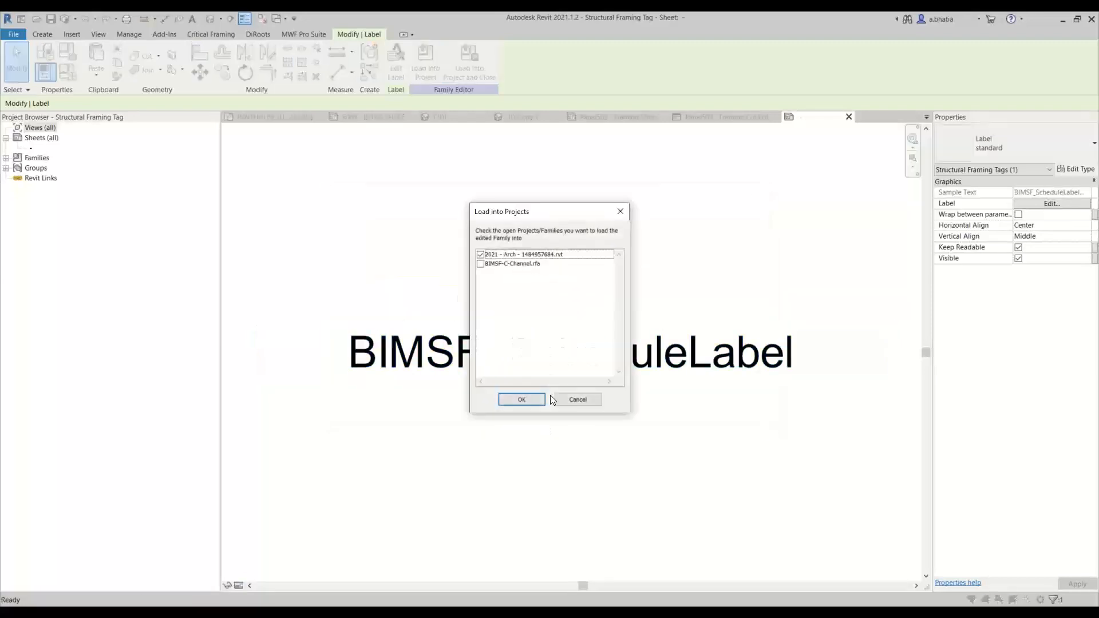
{"action": "left_click", "coordinate": [522, 399]}
{"action": "left_click", "coordinate": [576, 325]}
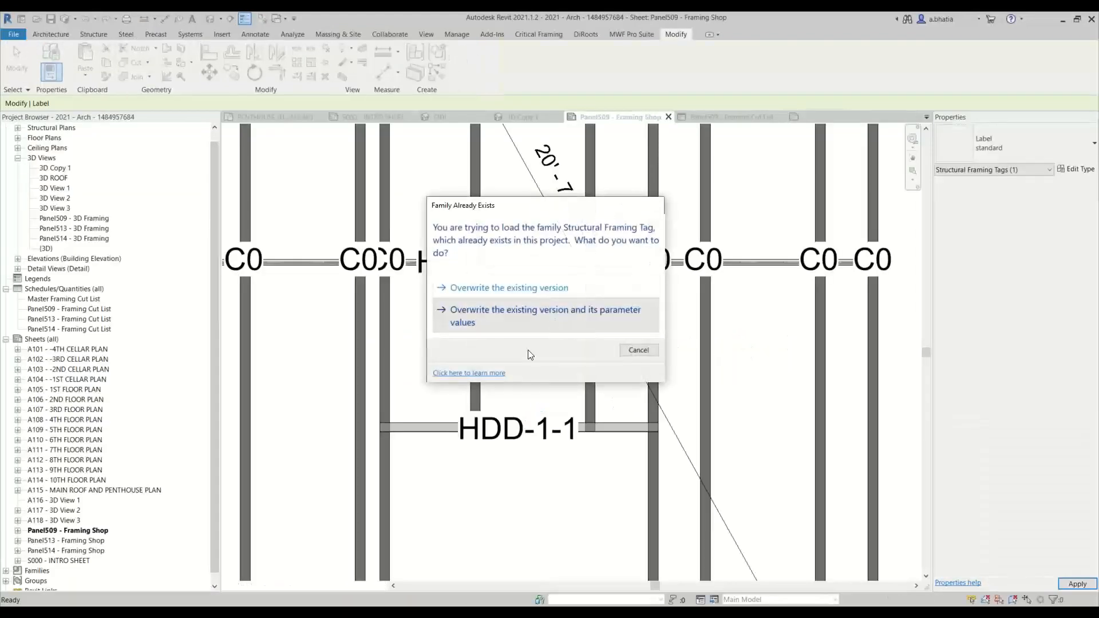
{"action": "left_click", "coordinate": [555, 319]}
Move the overlapping C0 column tag beside T0 up its stud, clear of the neighbouring C0 tag.
{"action": "scroll", "coordinate": [463, 446], "scroll_direction": "down", "scroll_amount": 3}
{"action": "scroll", "coordinate": [450, 407], "scroll_direction": "up", "scroll_amount": 4}
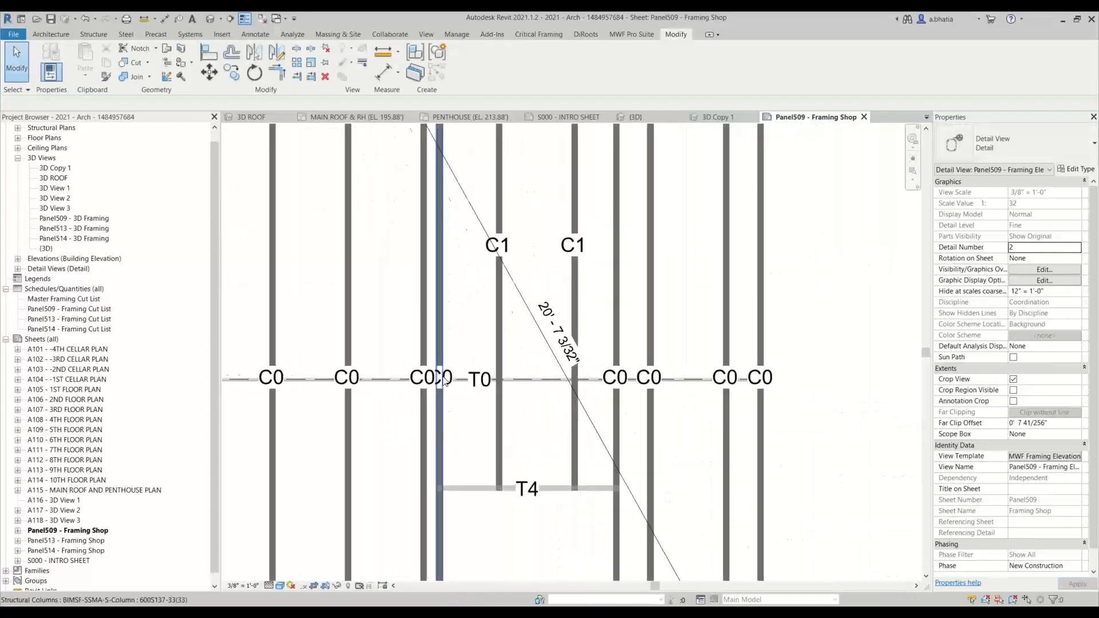
{"action": "left_click", "coordinate": [452, 373]}
{"action": "left_click", "coordinate": [481, 319]}
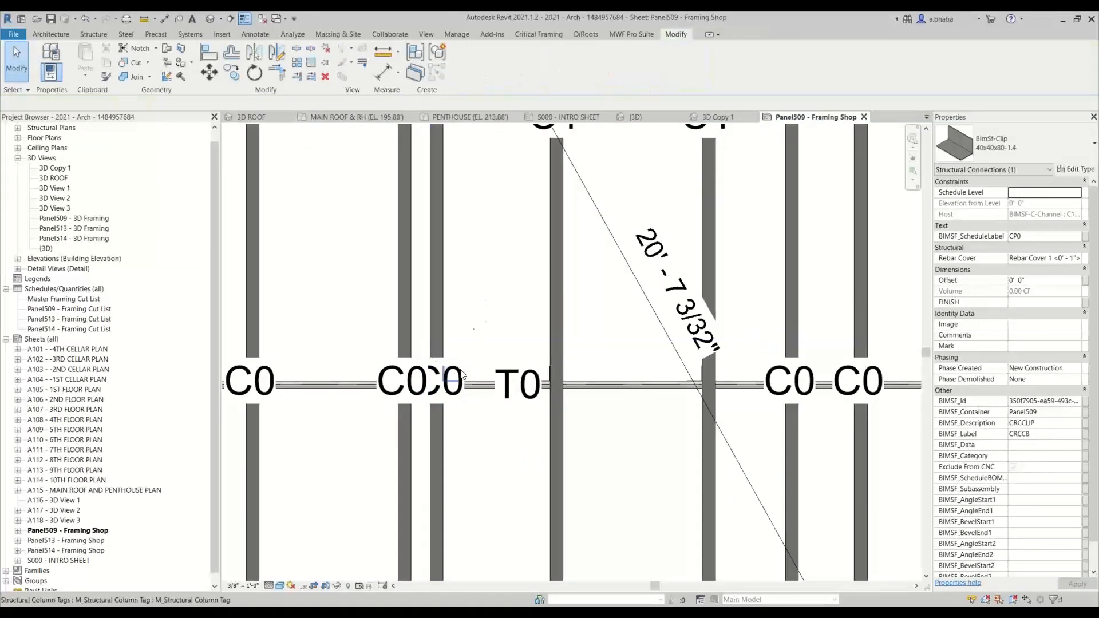
{"action": "left_click", "coordinate": [457, 373]}
{"action": "left_click", "coordinate": [466, 367]}
{"action": "left_click", "coordinate": [457, 402]}
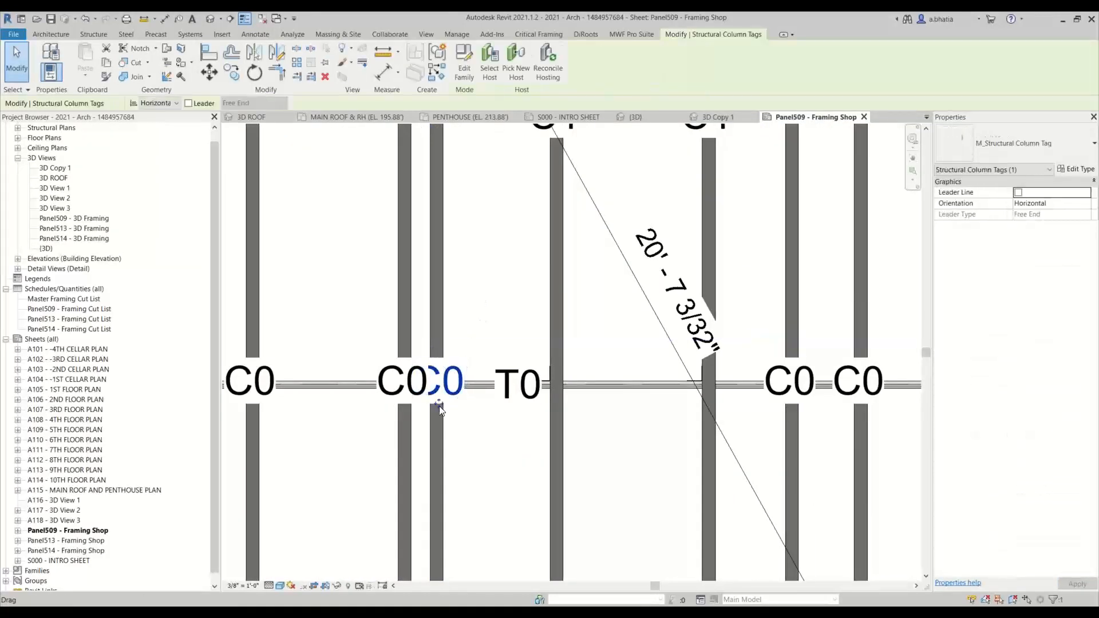
{"action": "left_click_drag", "start_coordinate": [438, 407], "coordinate": [436, 357]}
{"action": "left_click", "coordinate": [504, 286]}
Examine the properties of the BimSf-Clip connection beside the moved C0 tag, including its schedule label and Exclude From CNC setting.
{"action": "scroll", "coordinate": [444, 351], "scroll_direction": "down", "scroll_amount": 3}
{"action": "scroll", "coordinate": [413, 307], "scroll_direction": "up", "scroll_amount": 6}
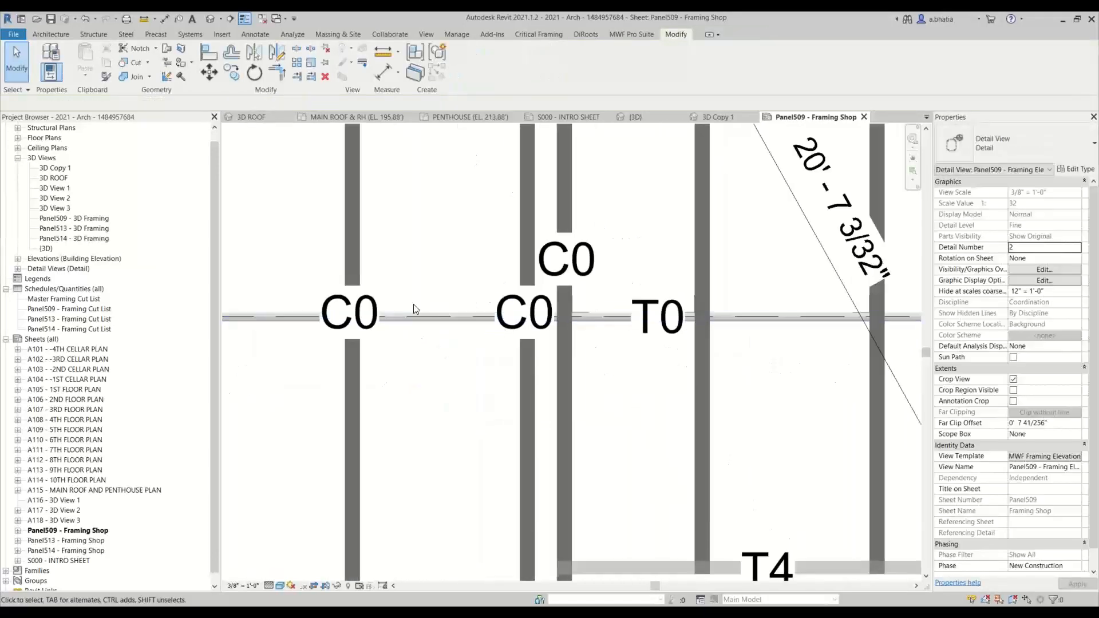
{"action": "scroll", "coordinate": [551, 310], "scroll_direction": "down", "scroll_amount": 2}
{"action": "scroll", "coordinate": [641, 313], "scroll_direction": "up", "scroll_amount": 3}
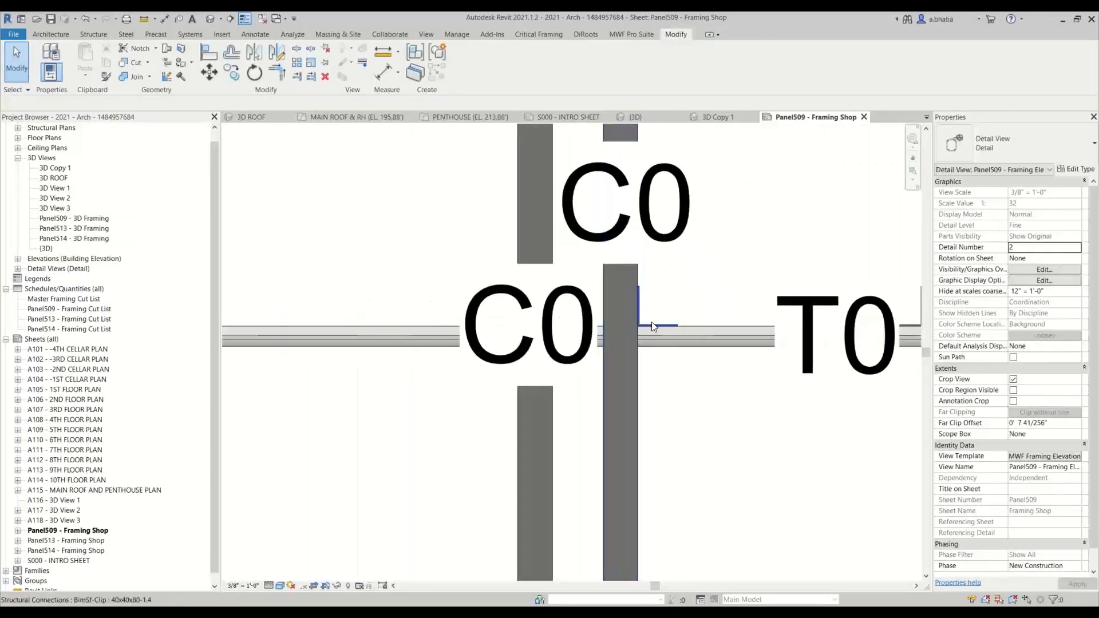
{"action": "left_click", "coordinate": [652, 322]}
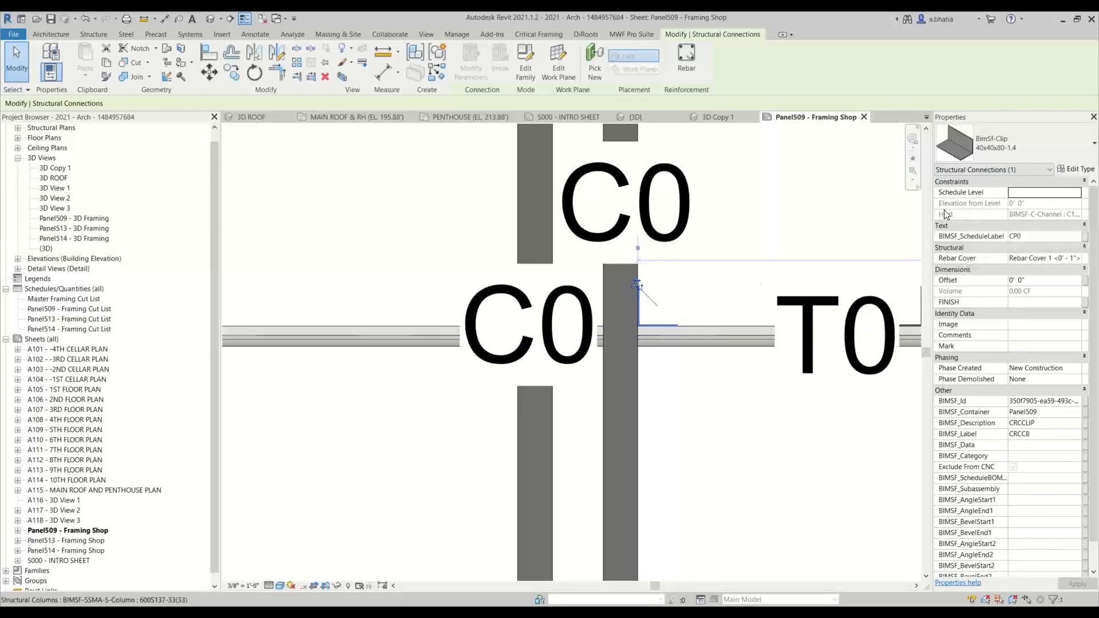
{"action": "left_click", "coordinate": [1013, 467]}
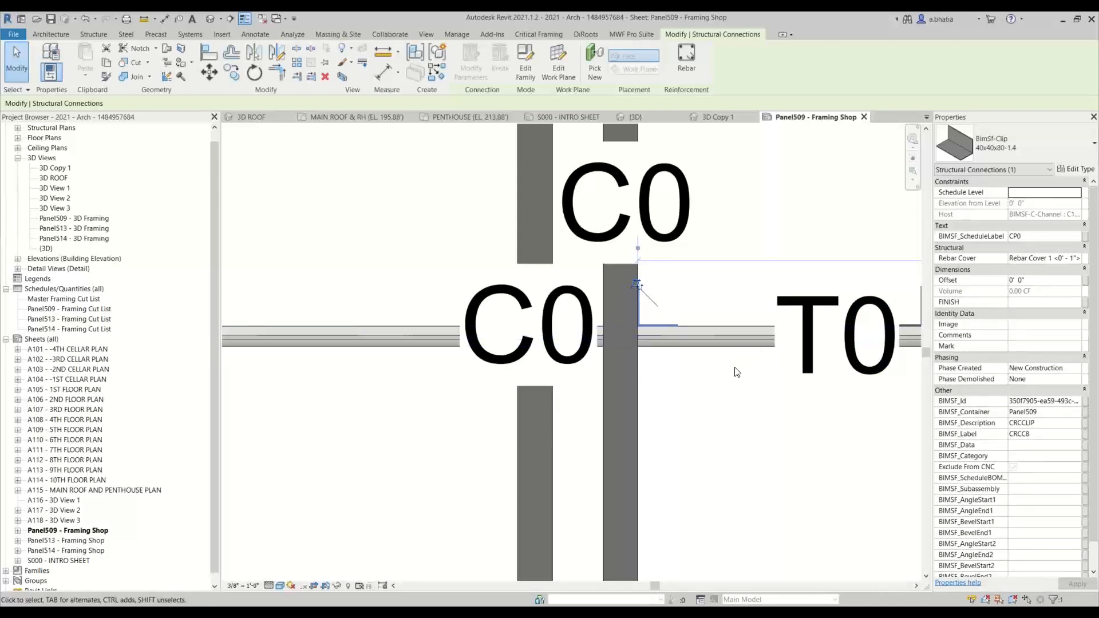
{"action": "left_click", "coordinate": [727, 407]}
Deactivate the framing elevation viewport to return to the full Panel509 shop drawing sheet.
{"action": "scroll", "coordinate": [727, 407], "scroll_direction": "down", "scroll_amount": 5}
{"action": "scroll", "coordinate": [728, 406], "scroll_direction": "up", "scroll_amount": 2}
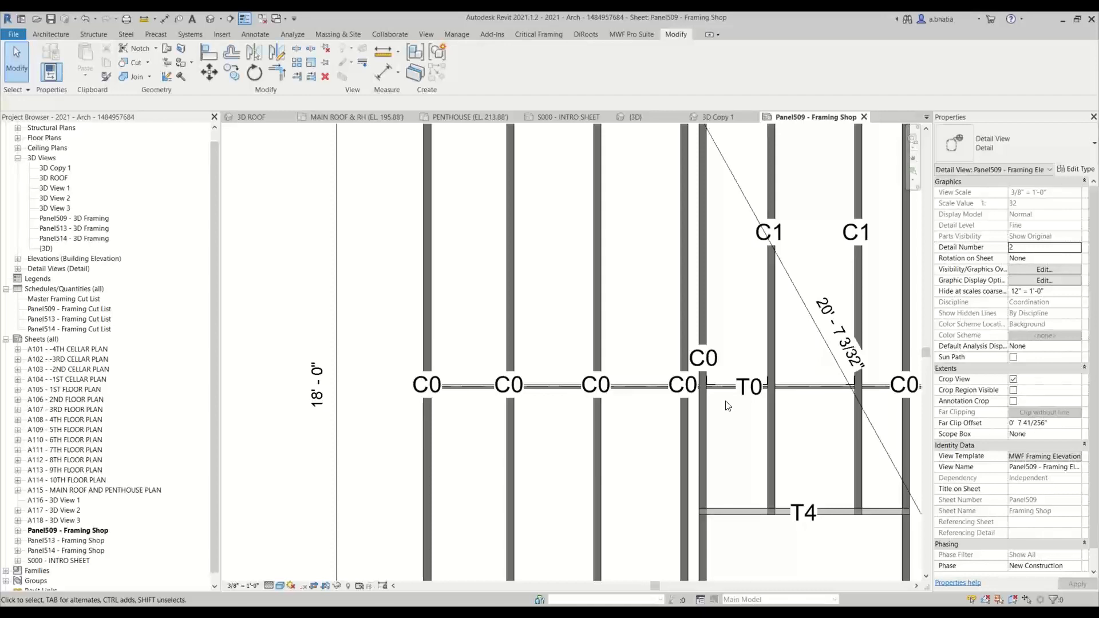
{"action": "scroll", "coordinate": [511, 370], "scroll_direction": "down", "scroll_amount": 5}
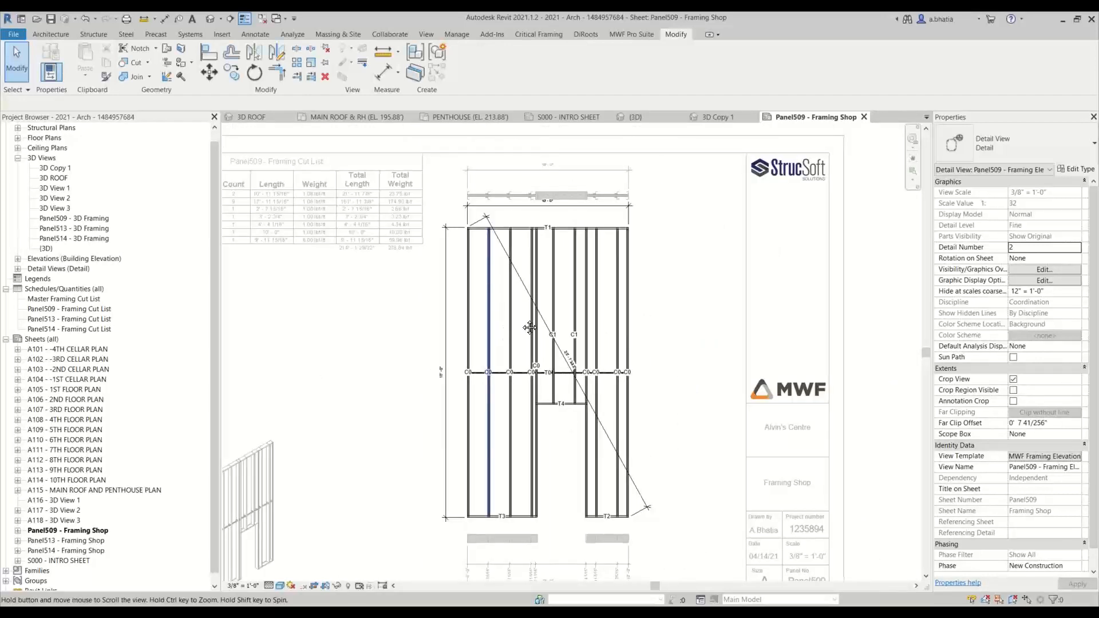
{"action": "middle_click_drag", "start_coordinate": [530, 327], "coordinate": [634, 313]}
{"action": "right_click", "coordinate": [452, 340]}
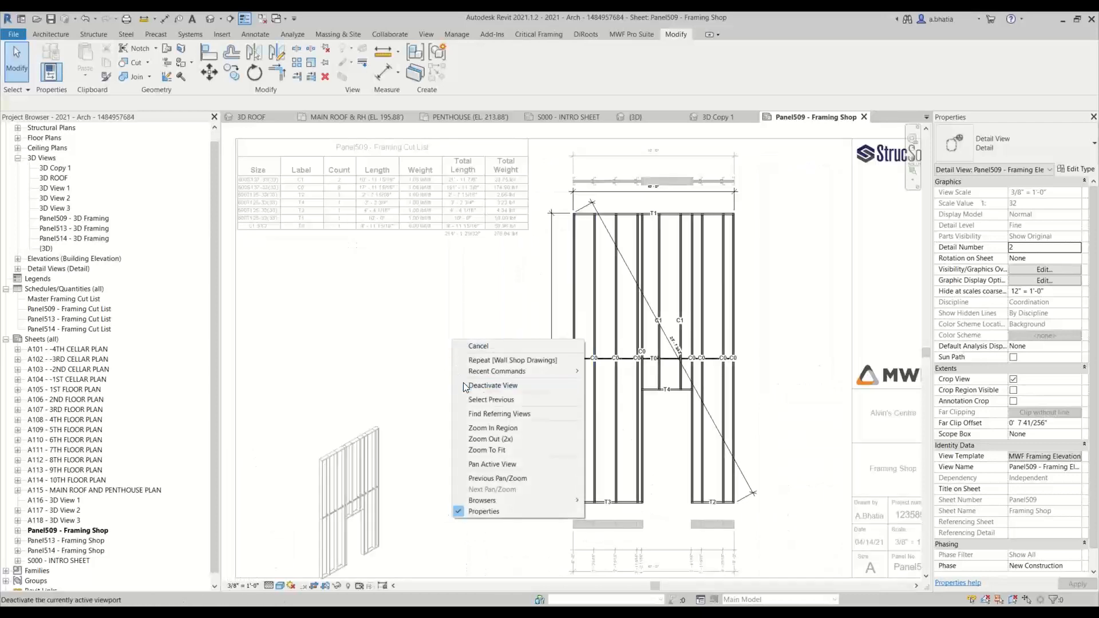
{"action": "left_click", "coordinate": [469, 385]}
{"action": "scroll", "coordinate": [486, 352], "scroll_direction": "up", "scroll_amount": 2}
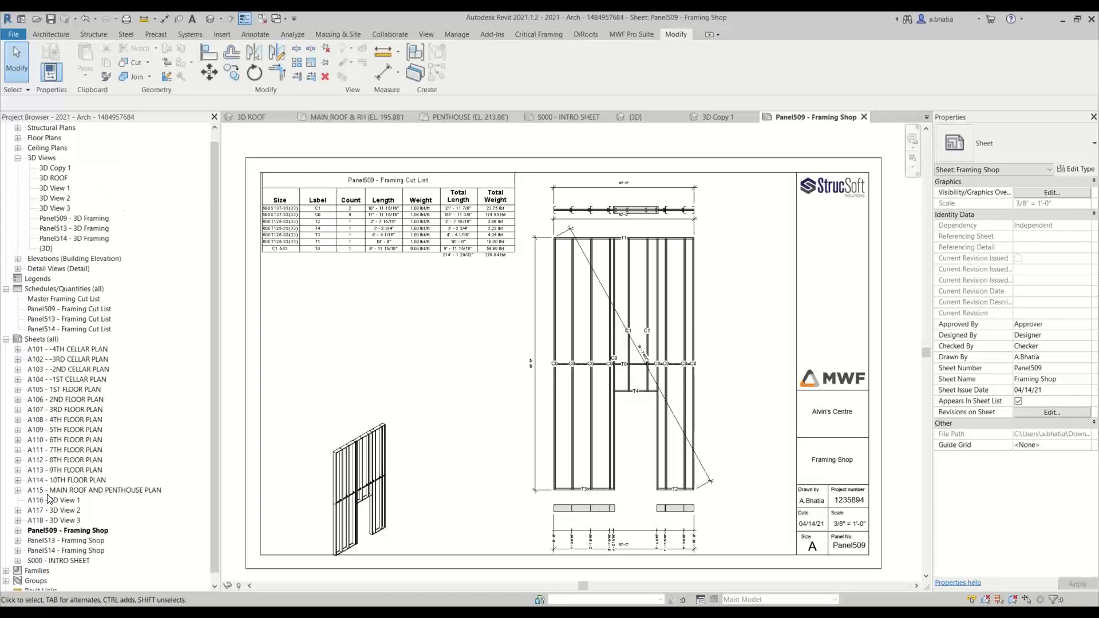
View the S000 - INTRO SHEET and return to the Panel509 - Framing Shop sheet.
{"action": "double_click", "coordinate": [54, 561]}
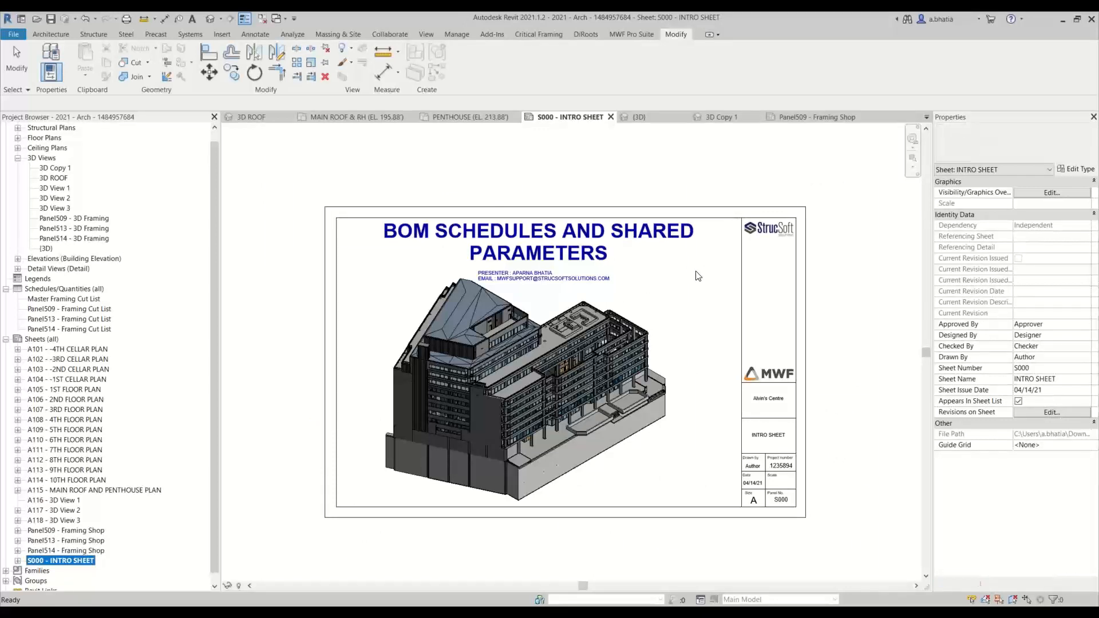
{"action": "scroll", "coordinate": [579, 284], "scroll_direction": "up", "scroll_amount": 3}
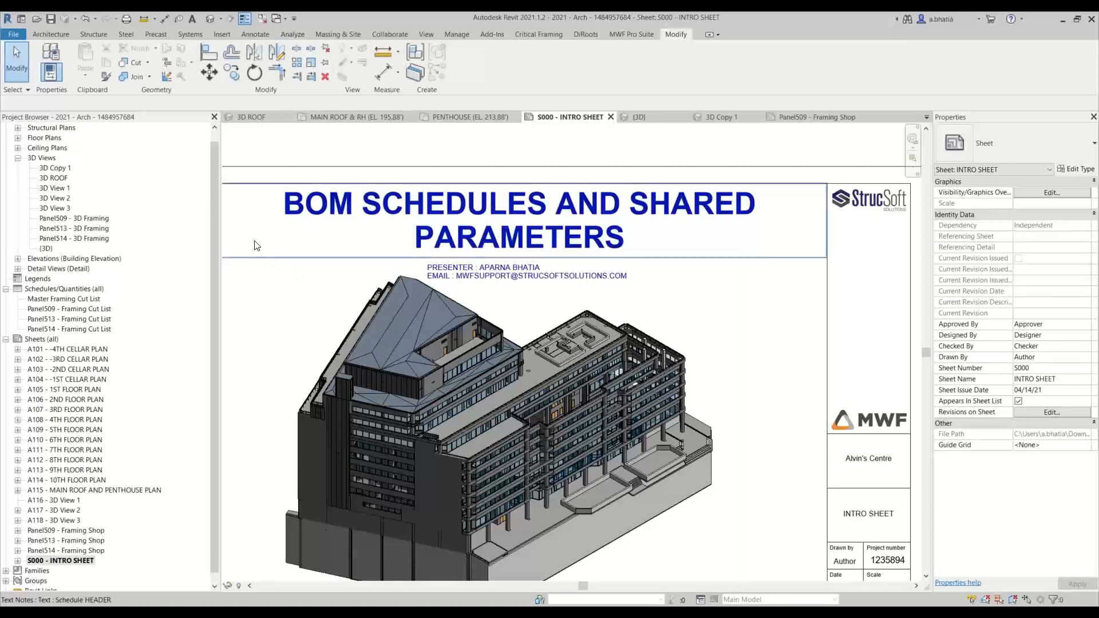
{"action": "left_click", "coordinate": [99, 532]}
{"action": "double_click", "coordinate": [99, 532]}
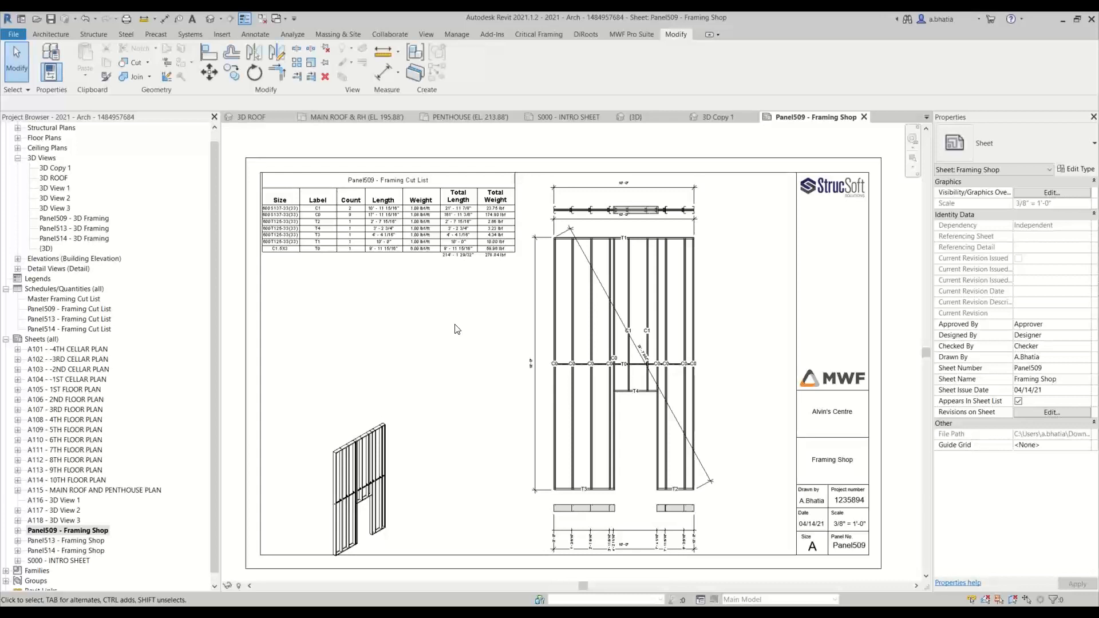
Open the MWF.Params shared parameter file in Notepad.
{"action": "left_click", "coordinate": [617, 35]}
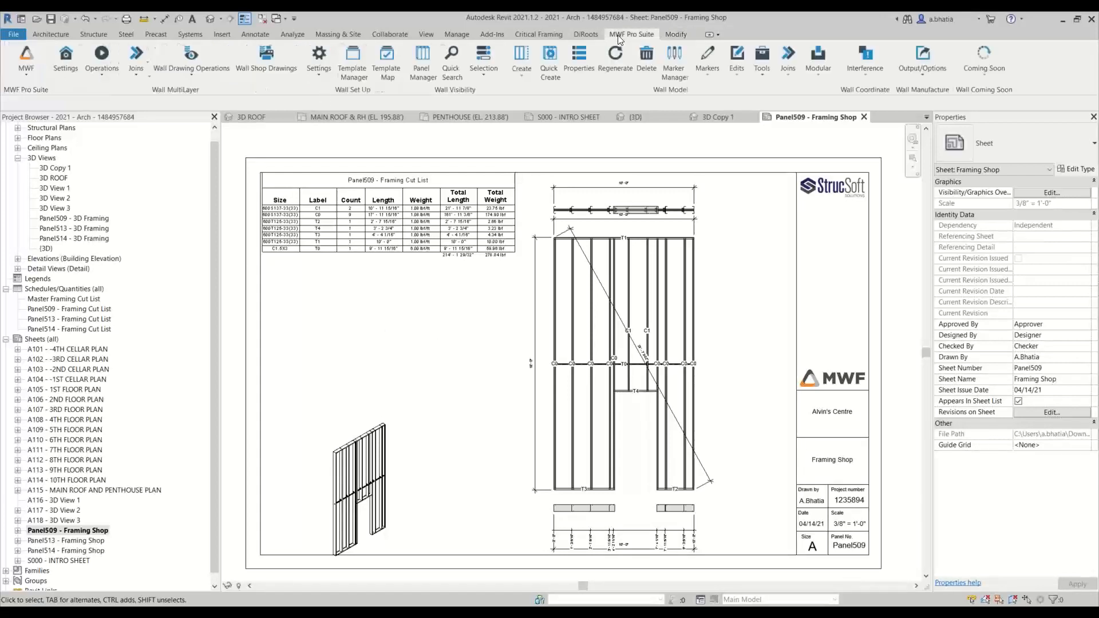
{"action": "left_click", "coordinate": [32, 64]}
{"action": "left_click", "coordinate": [62, 240]}
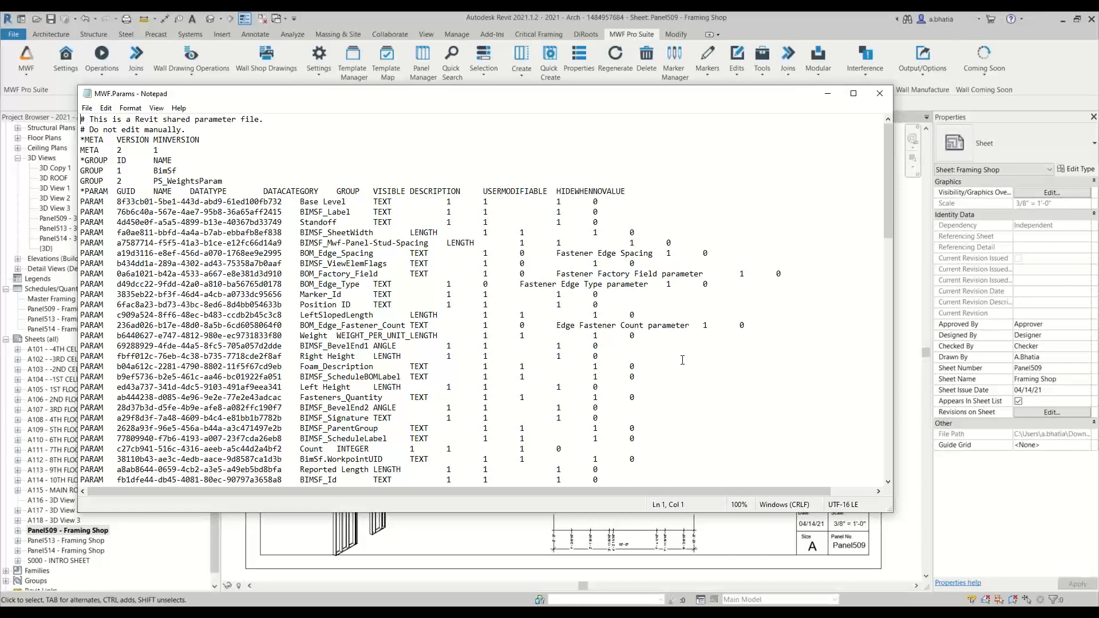
Add a third group entry named MWF.PARAMS with ID 3 below the PS_WeightsParam group in the shared parameter file.
{"action": "left_click_drag", "start_coordinate": [92, 181], "coordinate": [220, 181]}
{"action": "left_click", "coordinate": [232, 181]}
{"action": "key", "text": "Return"}
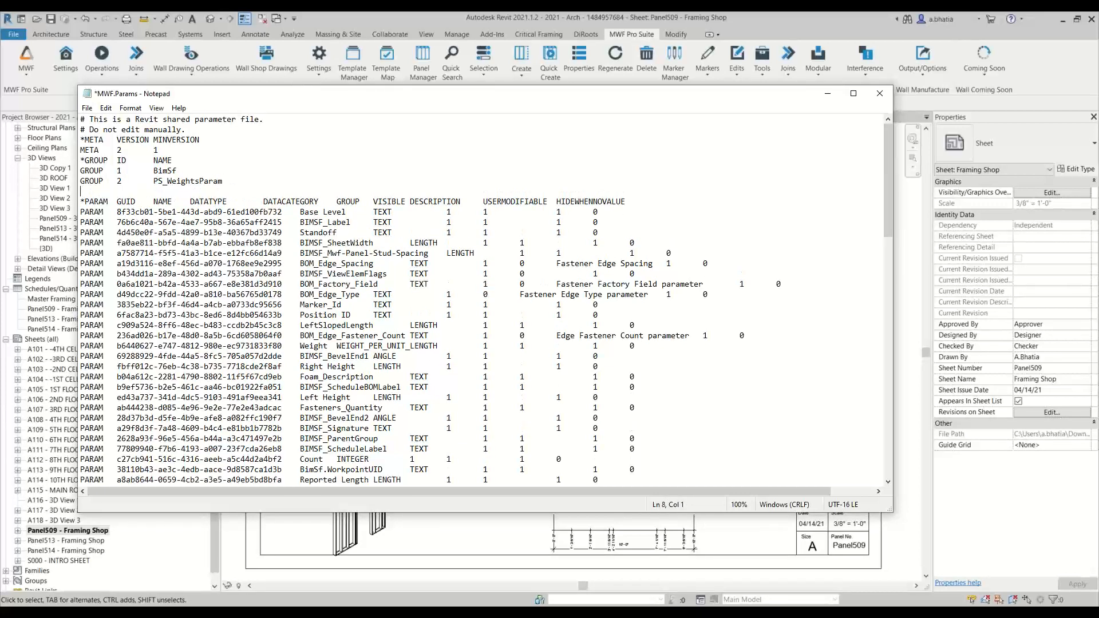
{"action": "type", "text": "GROUP\t3"}
{"action": "type", "text": "MWF.PARAMS"}
Highlight all the PARAM lines from Base Level to the end of the file to review the full parameter list.
{"action": "scroll", "coordinate": [113, 225], "scroll_direction": "down", "scroll_amount": 2}
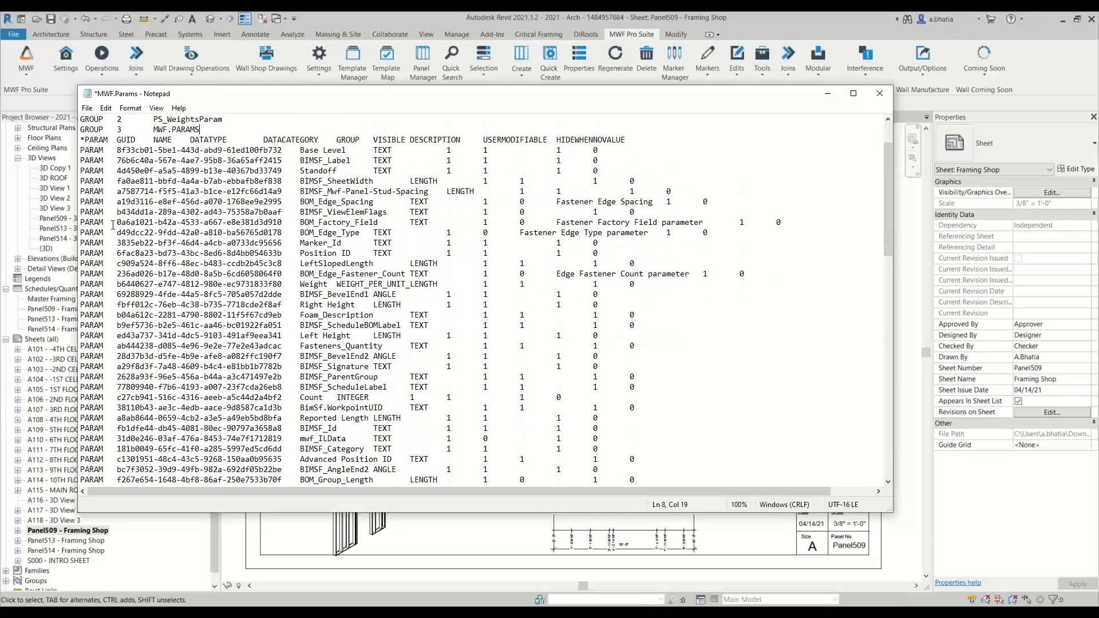
{"action": "scroll", "coordinate": [113, 225], "scroll_direction": "up", "scroll_amount": 2}
{"action": "left_click_drag", "start_coordinate": [80, 212], "coordinate": [487, 376]}
{"action": "left_click_drag", "start_coordinate": [564, 413], "coordinate": [563, 486]}
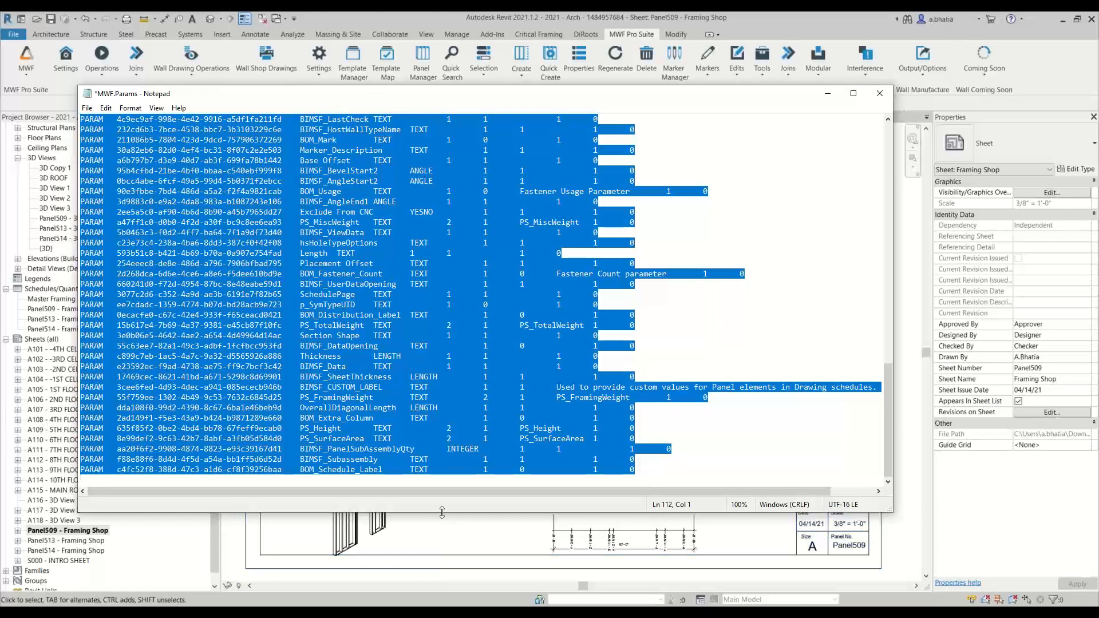
{"action": "scroll", "coordinate": [380, 229], "scroll_direction": "up", "scroll_amount": 20}
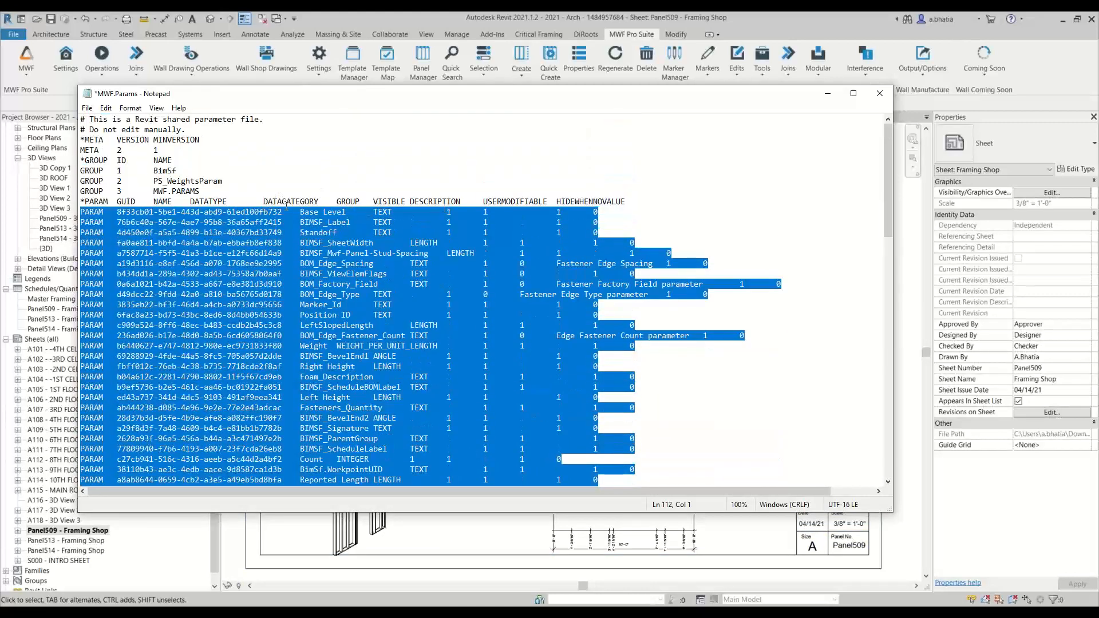
Reassign the Base Level, BIMSF_Label and Standoff parameters to group 3.
{"action": "left_click", "coordinate": [384, 212]}
{"action": "double_click", "coordinate": [450, 212]}
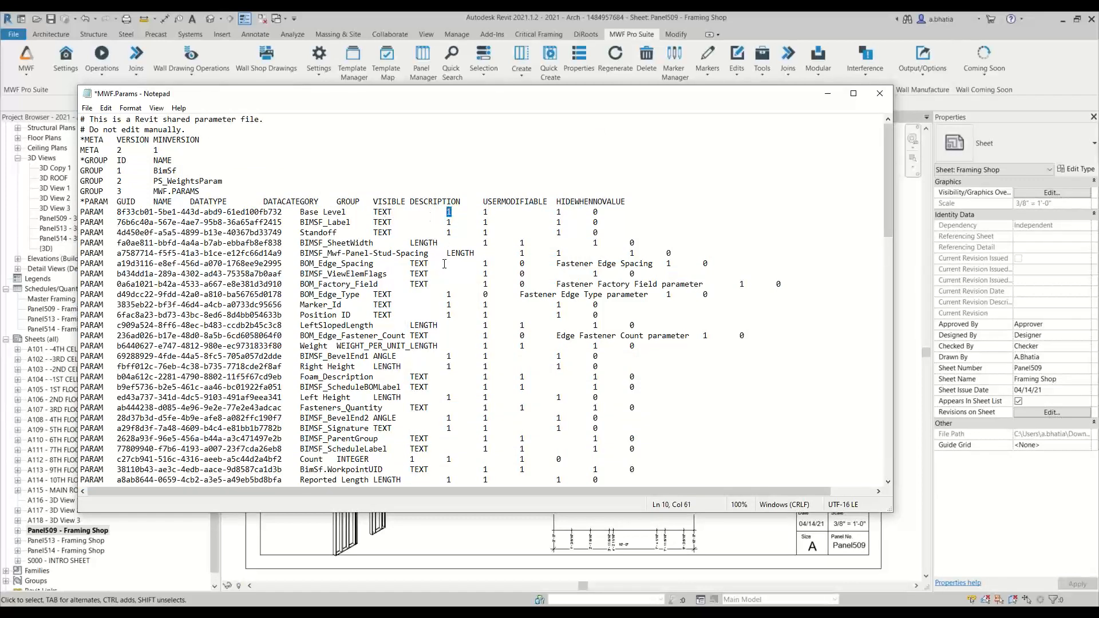
{"action": "type", "text": "3"}
{"action": "double_click", "coordinate": [121, 193]}
{"action": "double_click", "coordinate": [449, 222]}
{"action": "type", "text": "3"}
{"action": "double_click", "coordinate": [448, 232]}
{"action": "type", "text": "3"}
Save the edited MWF.Params file and close Notepad to return to Revit.
{"action": "left_click", "coordinate": [87, 108]}
{"action": "left_click", "coordinate": [97, 161]}
{"action": "left_click", "coordinate": [879, 94]}
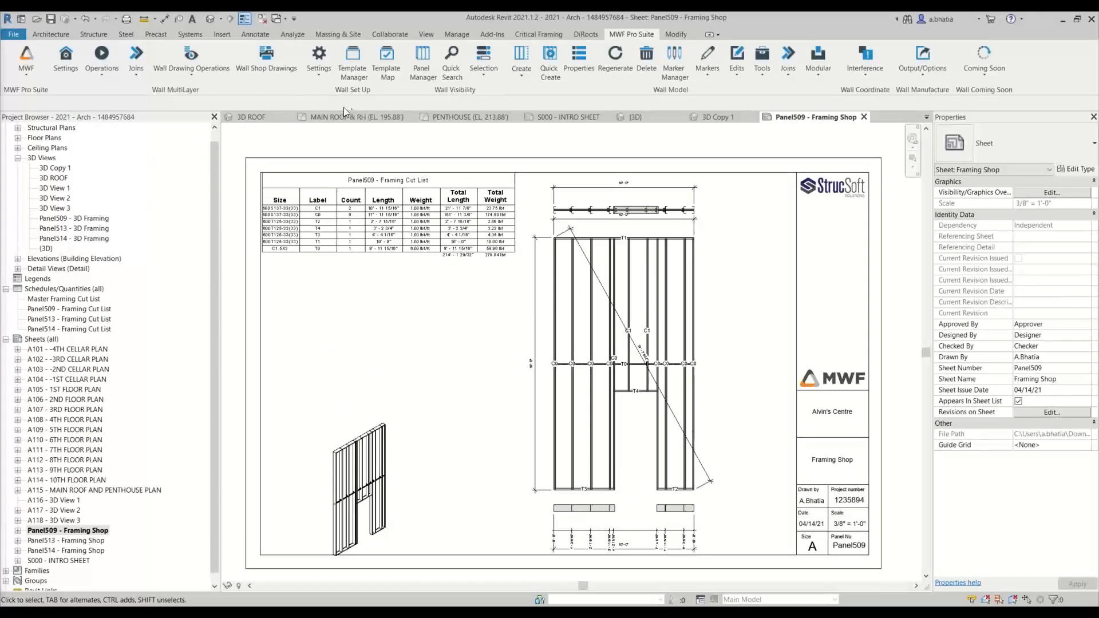
Examine the parameters in the MWF.PARAMS group among Revit's shared parameters, leaving without changes.
{"action": "left_click", "coordinate": [457, 34]}
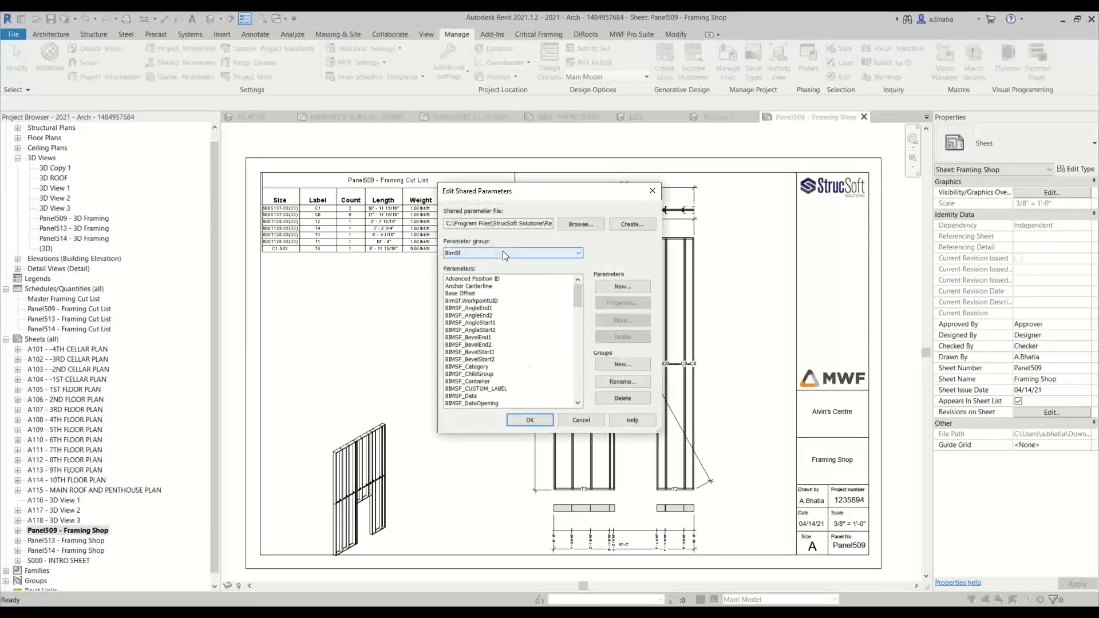
{"action": "left_click", "coordinate": [503, 253]}
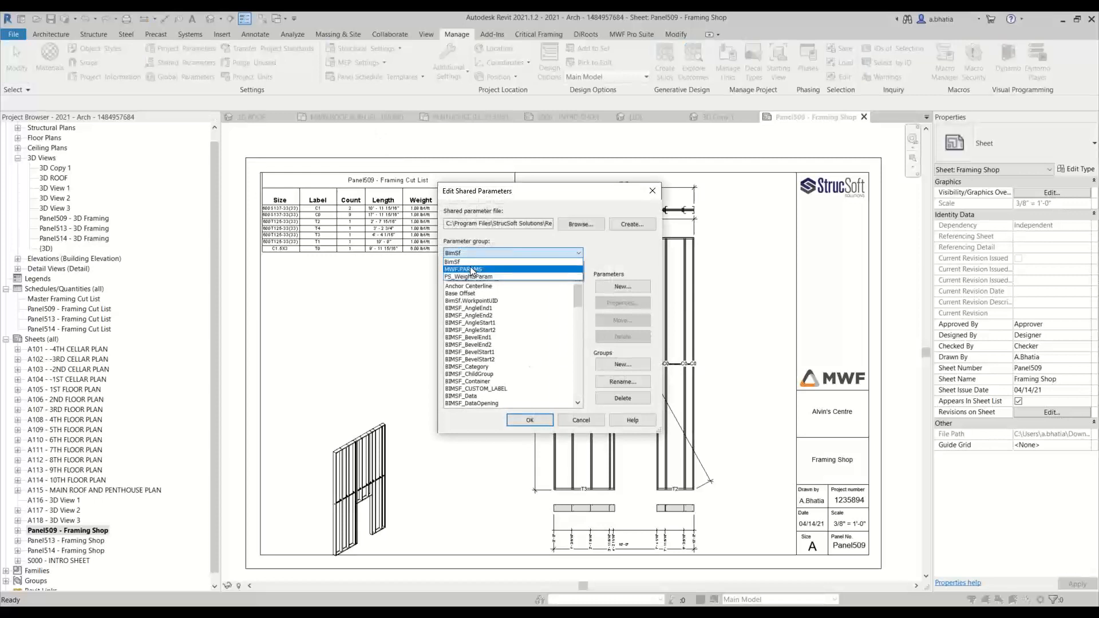
{"action": "left_click", "coordinate": [472, 270]}
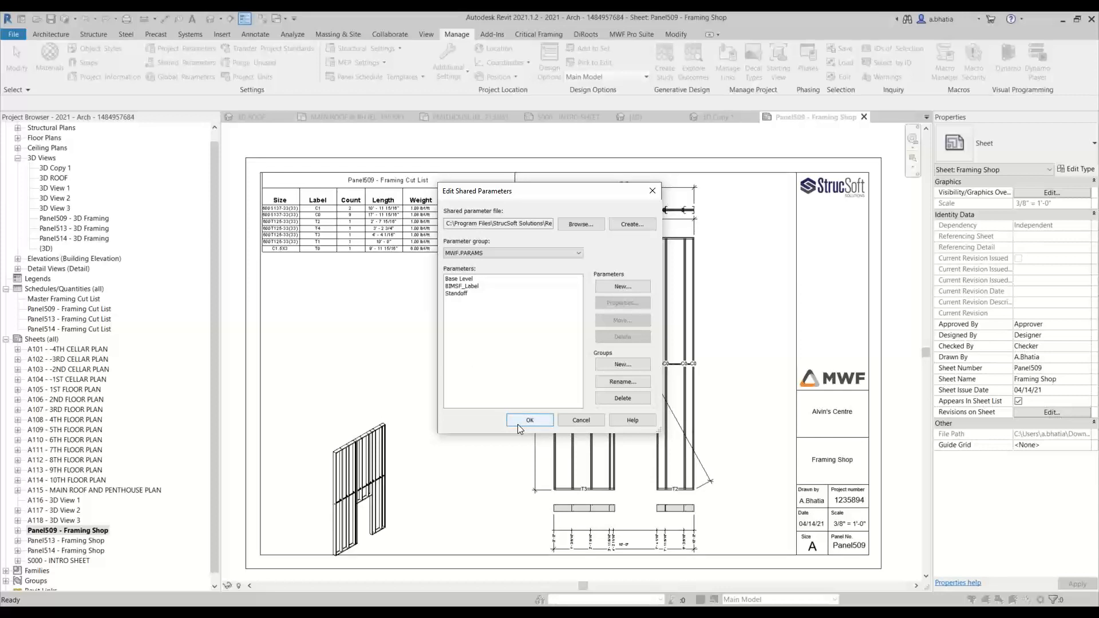
{"action": "left_click", "coordinate": [577, 422]}
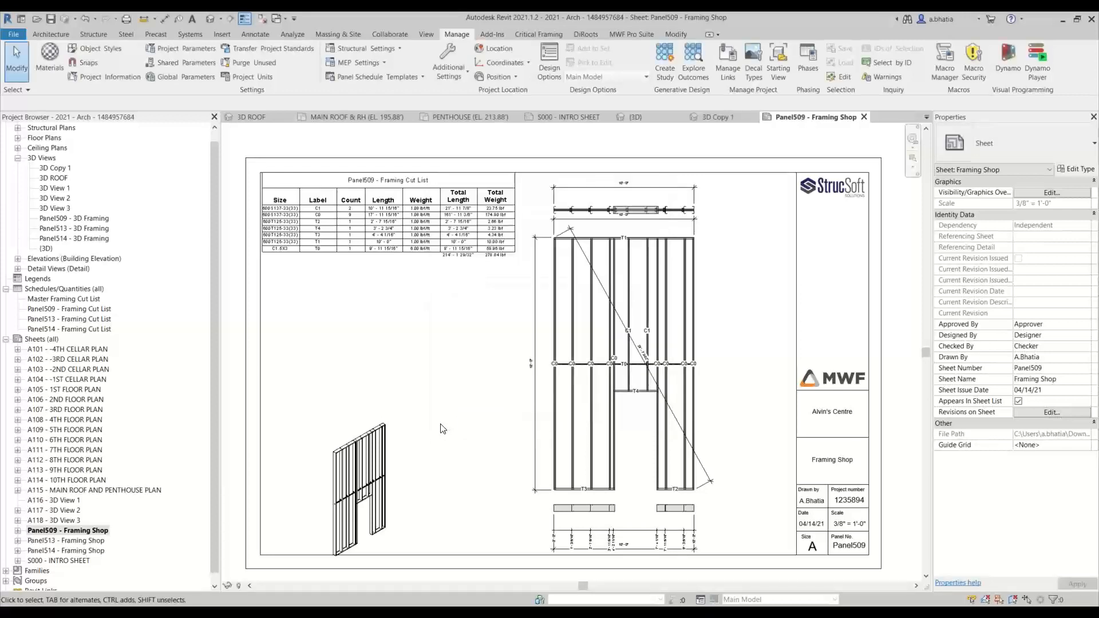